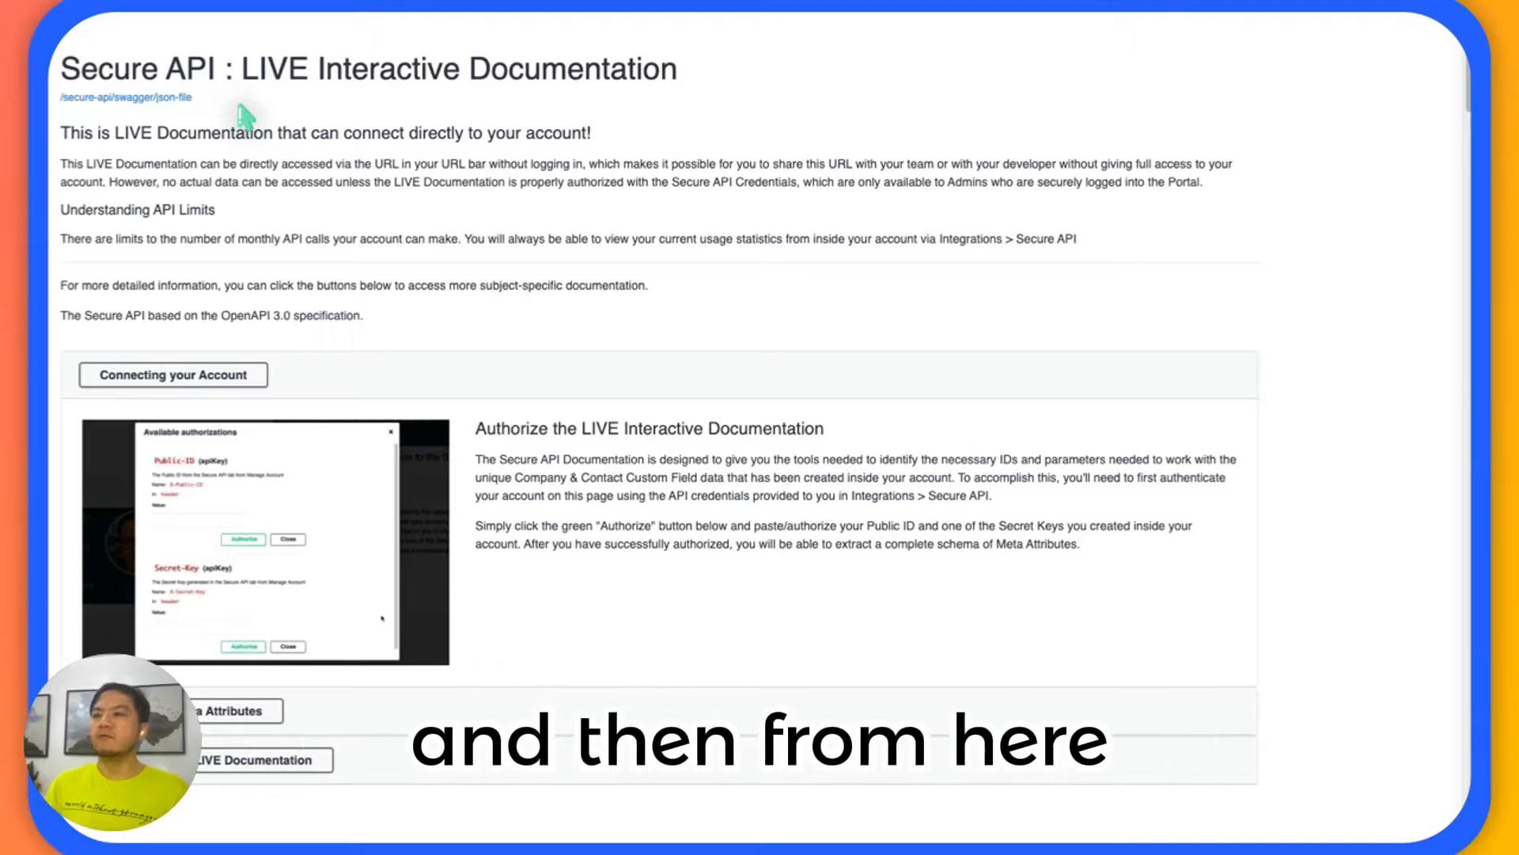
# Examine the Secure API documentation's instructions on connecting the account and testing with the live documentation.
pyautogui.scroll(-3, 358, 198)
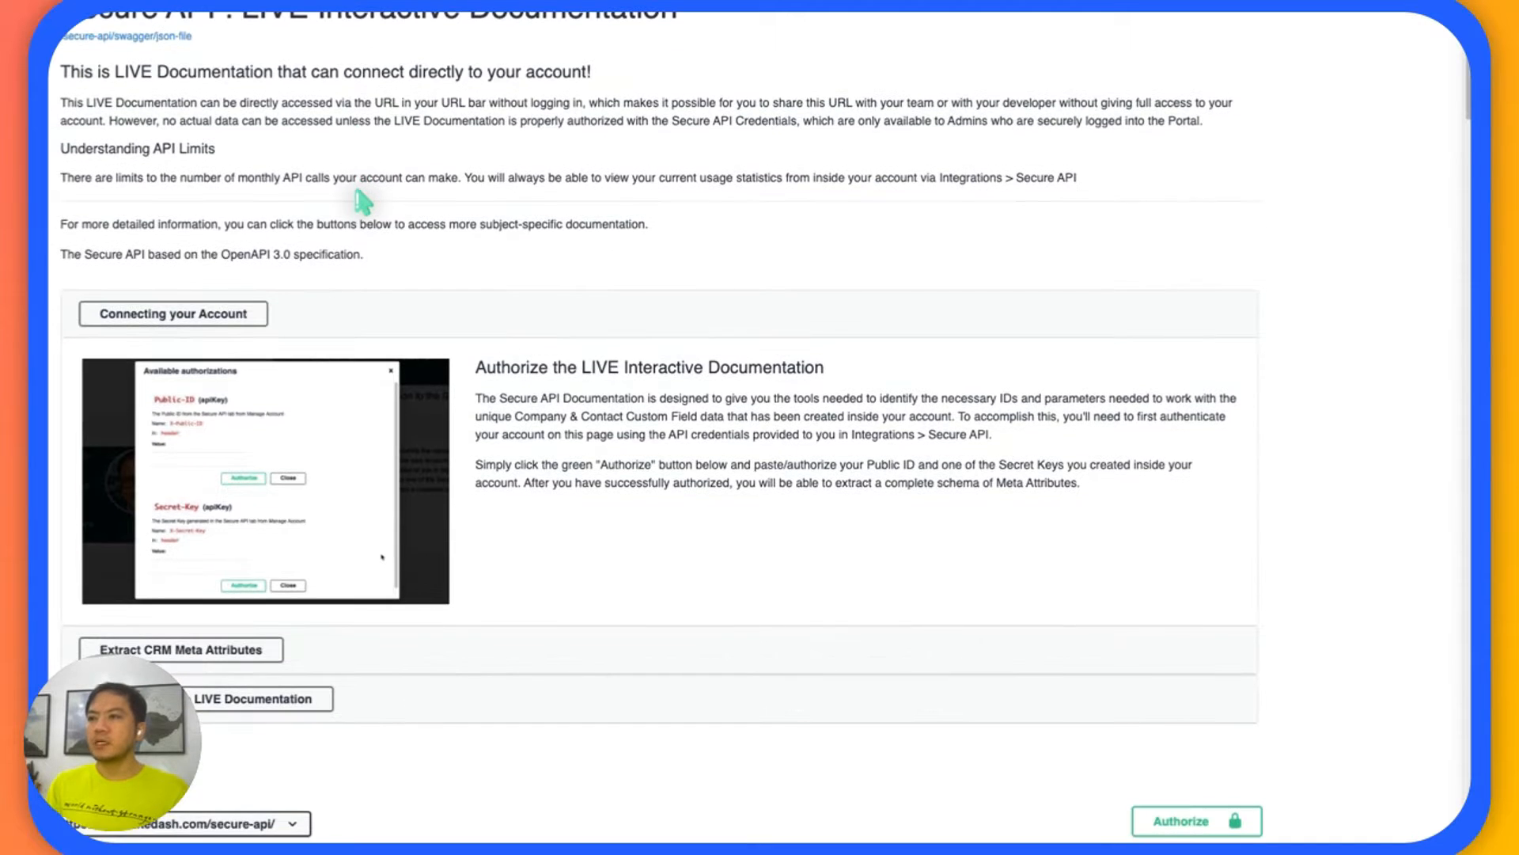
pyautogui.scroll(2, 357, 201)
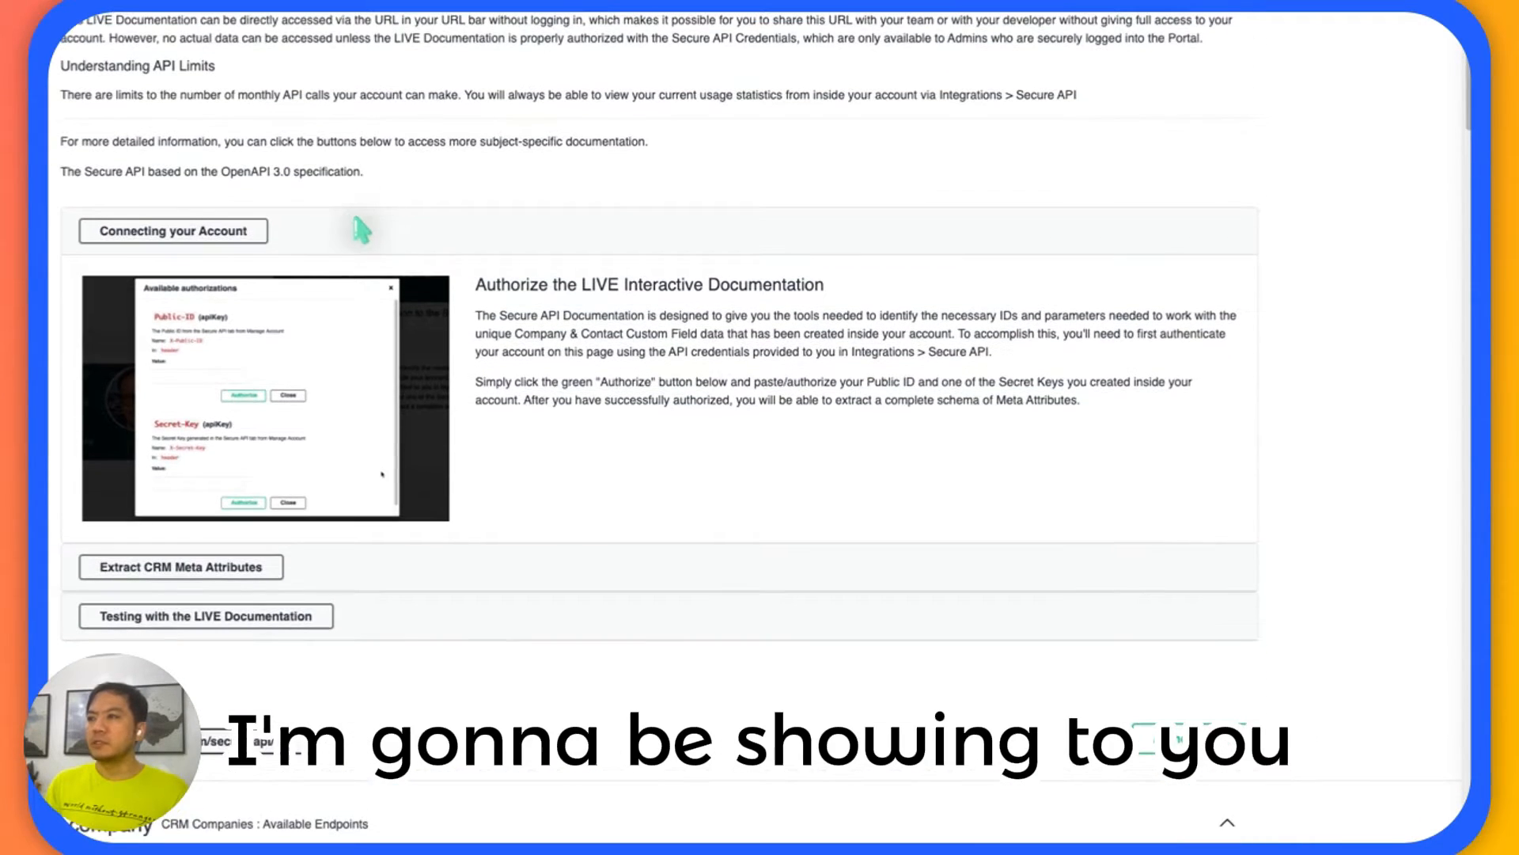
pyautogui.scroll(-1, 419, 236)
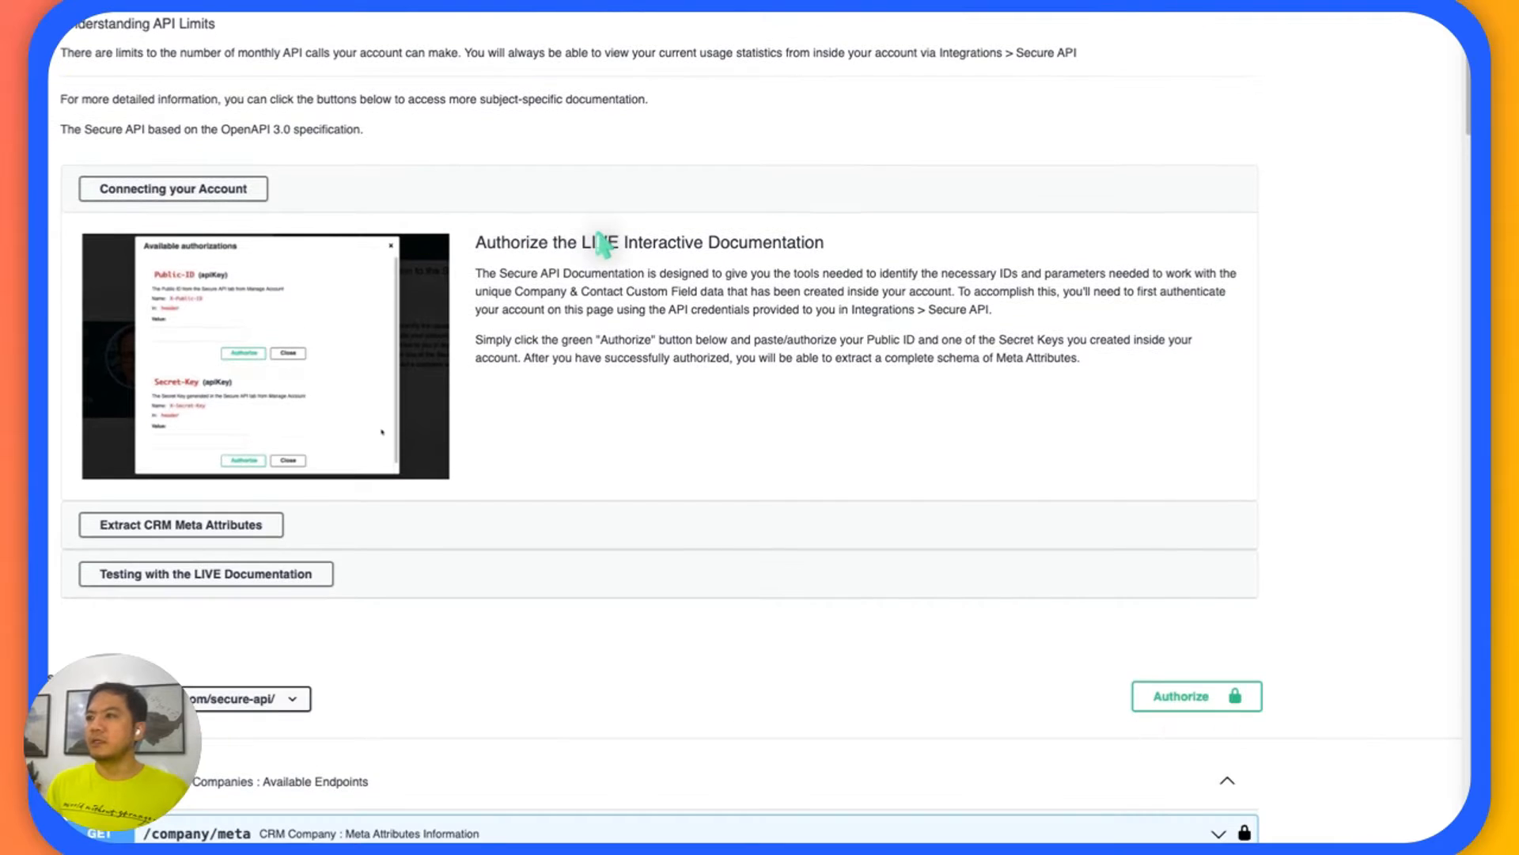
pyautogui.scroll(-1, 554, 277)
pyautogui.scroll(2, 518, 299)
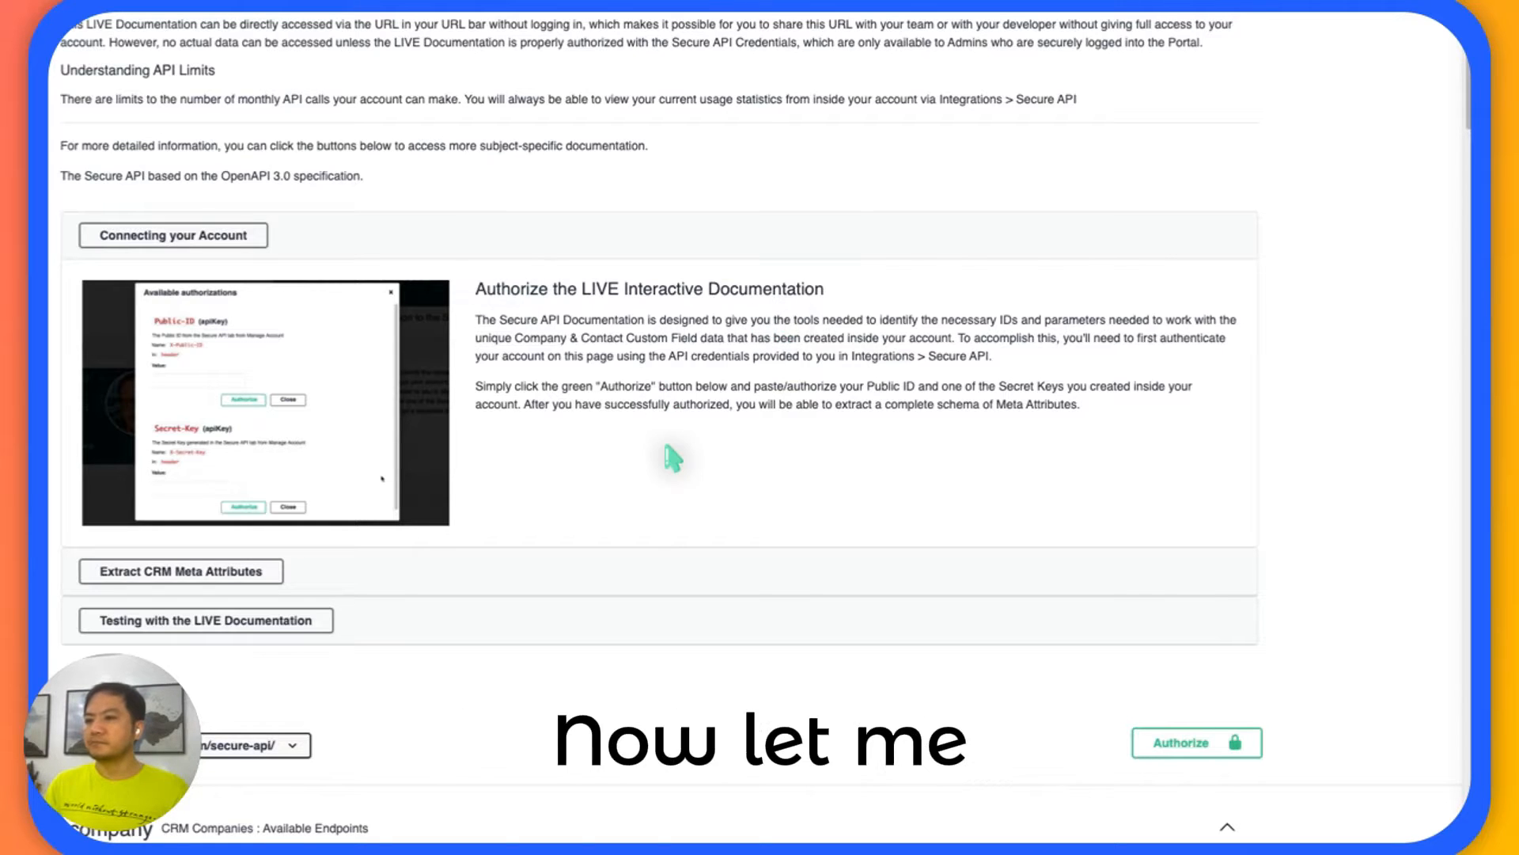
pyautogui.scroll(-1, 675, 452)
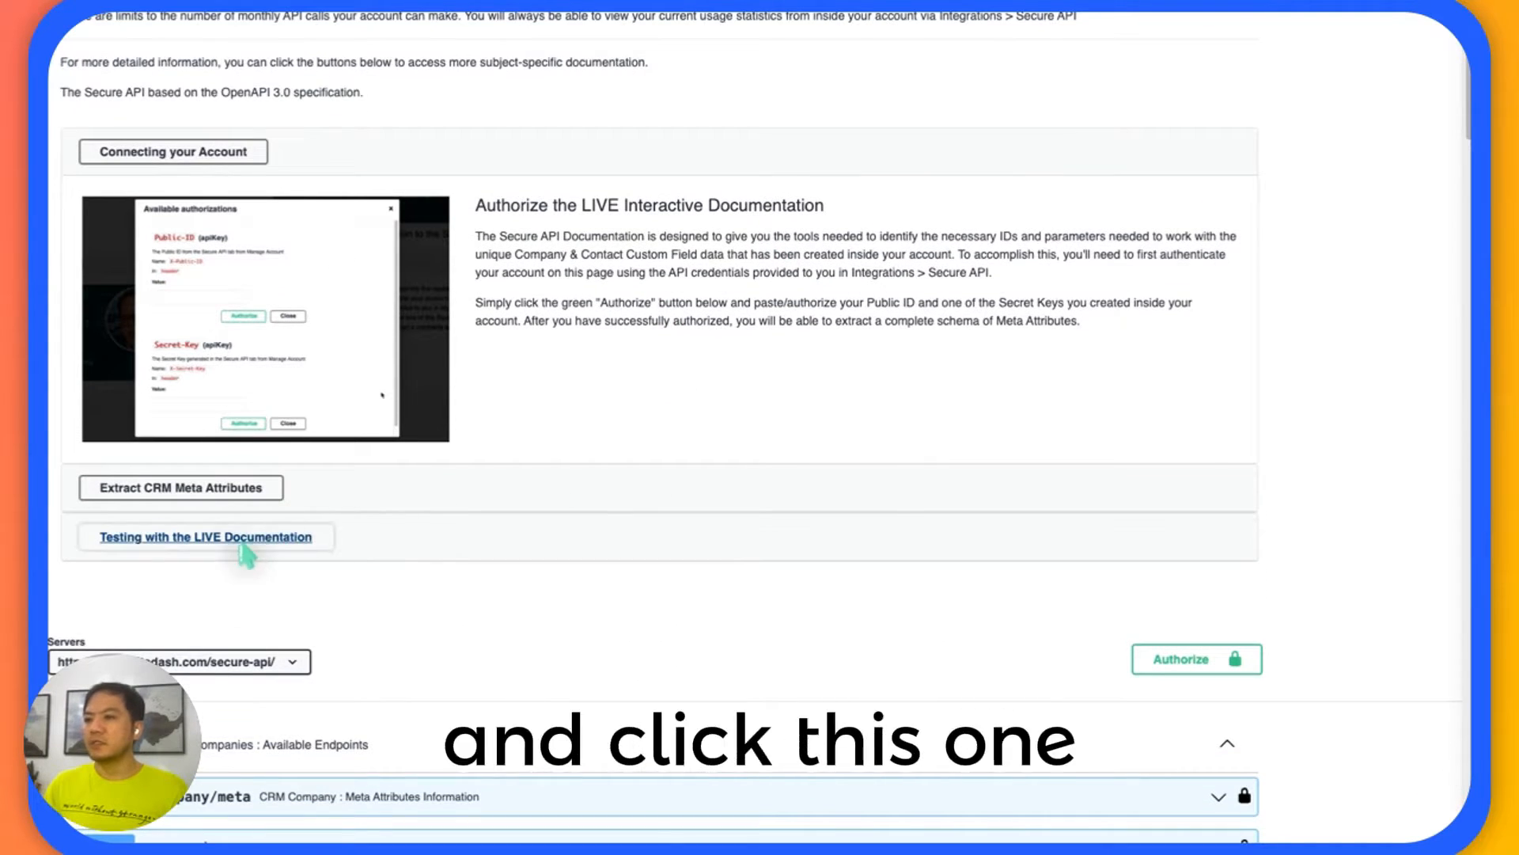
pyautogui.click(224, 546)
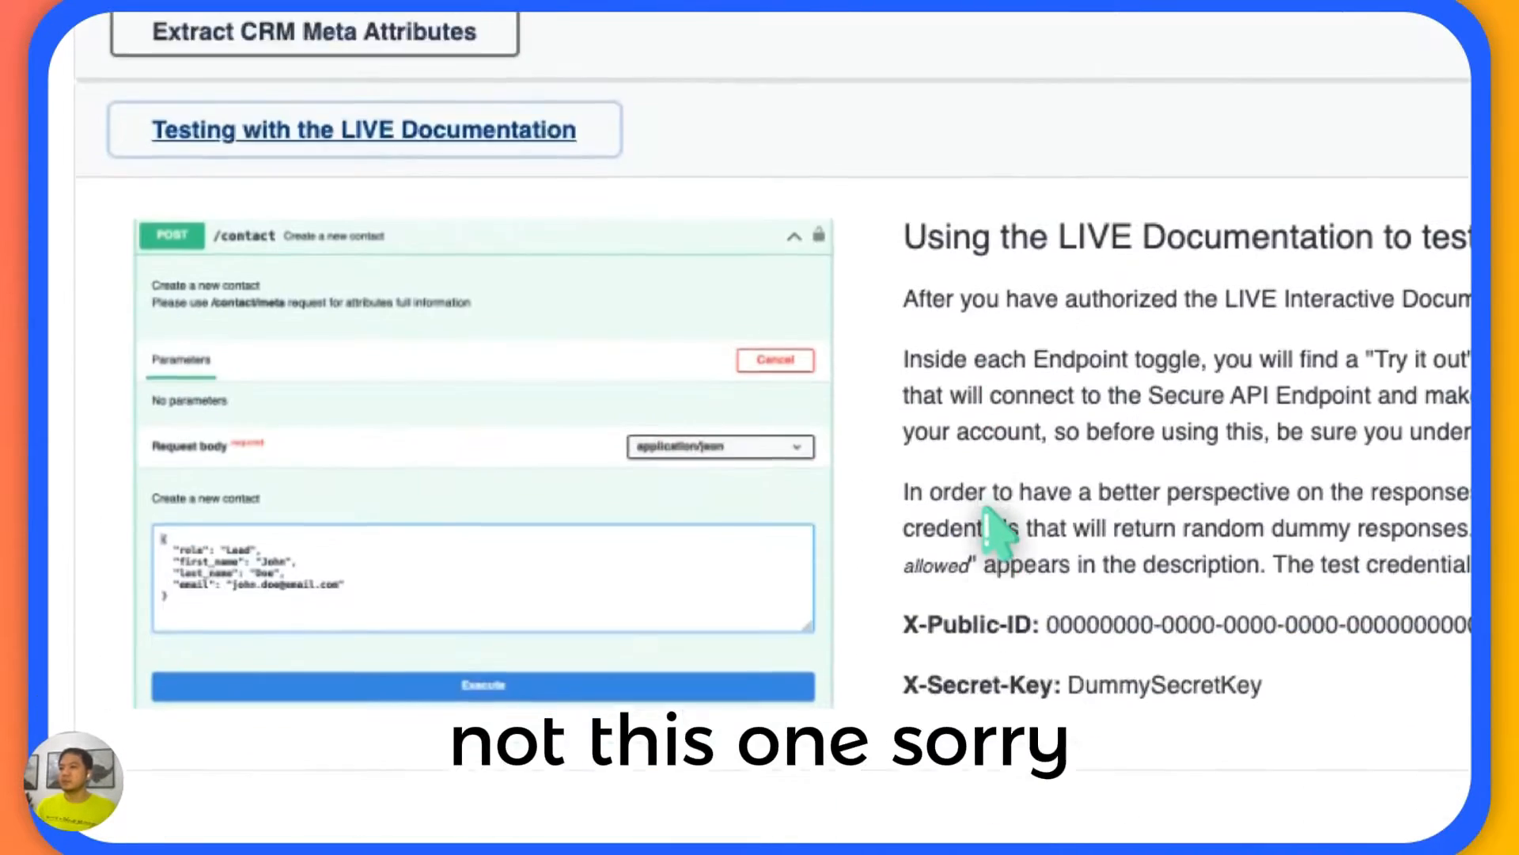
pyautogui.click(387, 326)
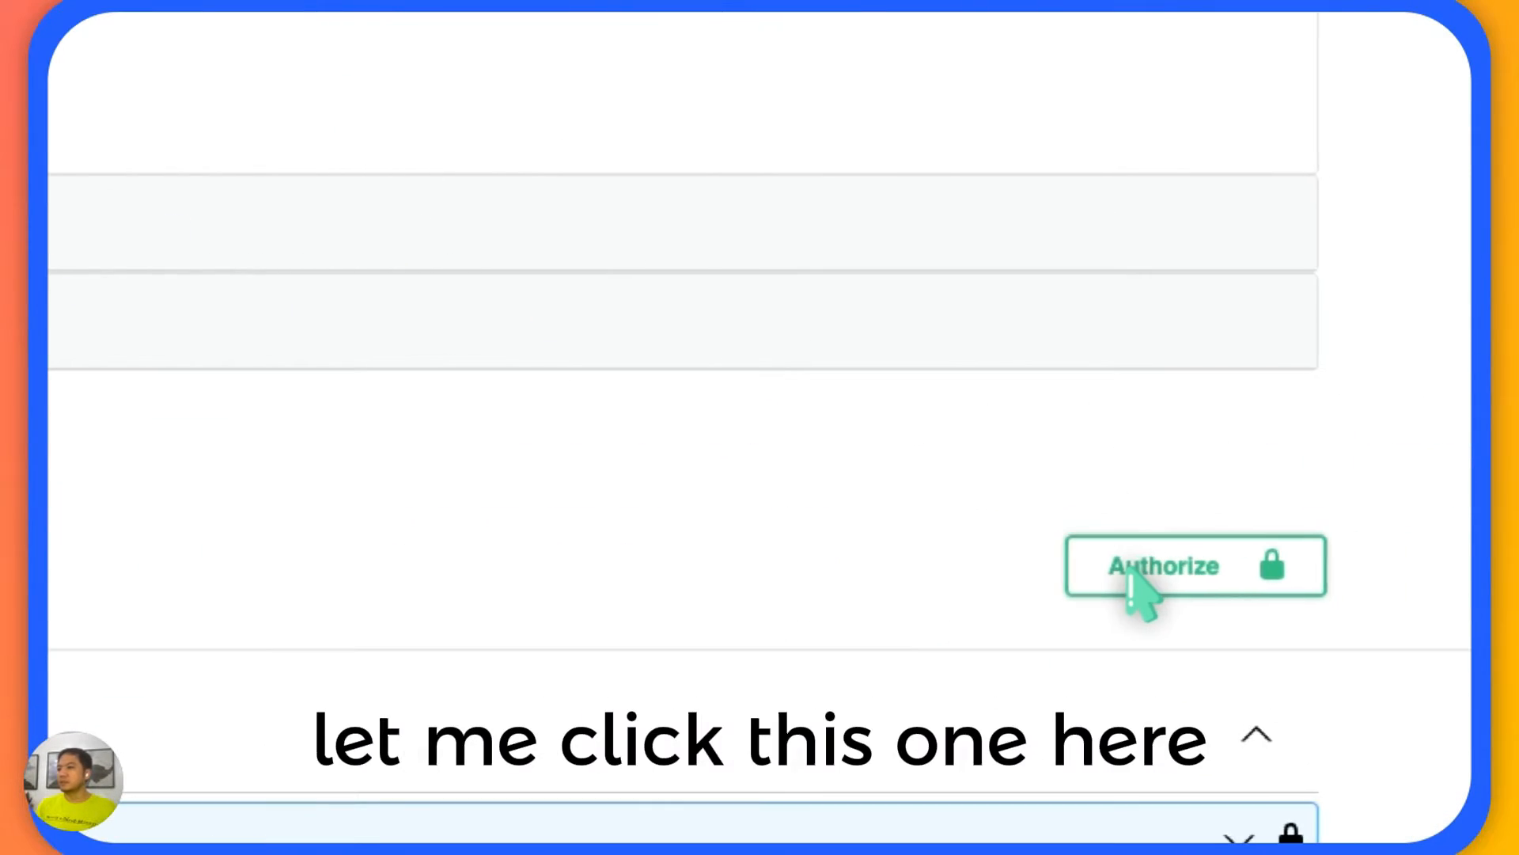
# Open the available API authorizations, check the header names for the Public-ID and Secret-Key, and close the dialog.
pyautogui.click(1118, 574)
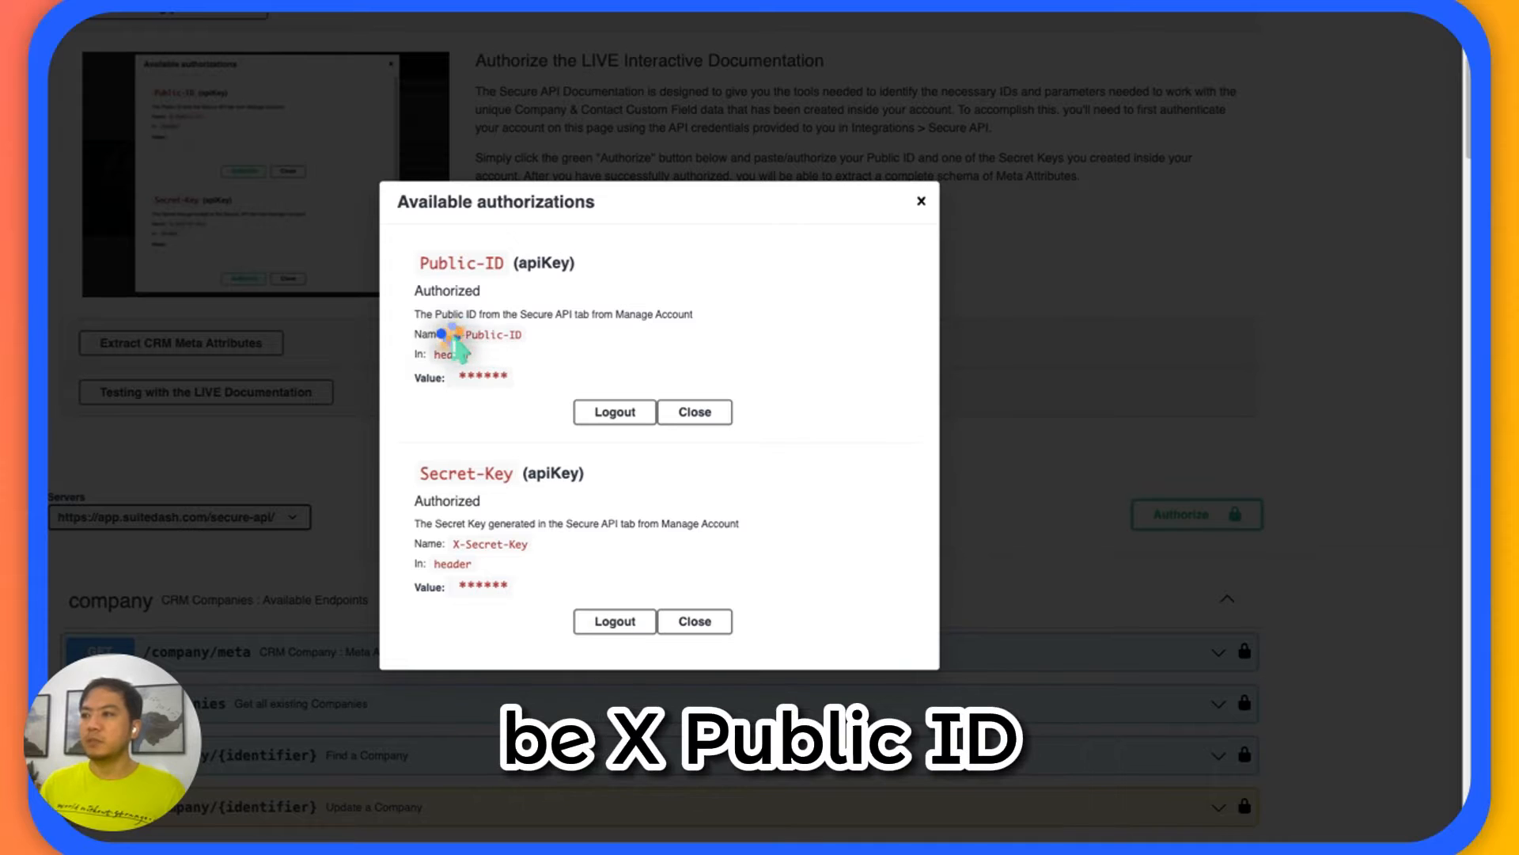
pyautogui.moveTo(451, 336); pyautogui.dragTo(524, 337)
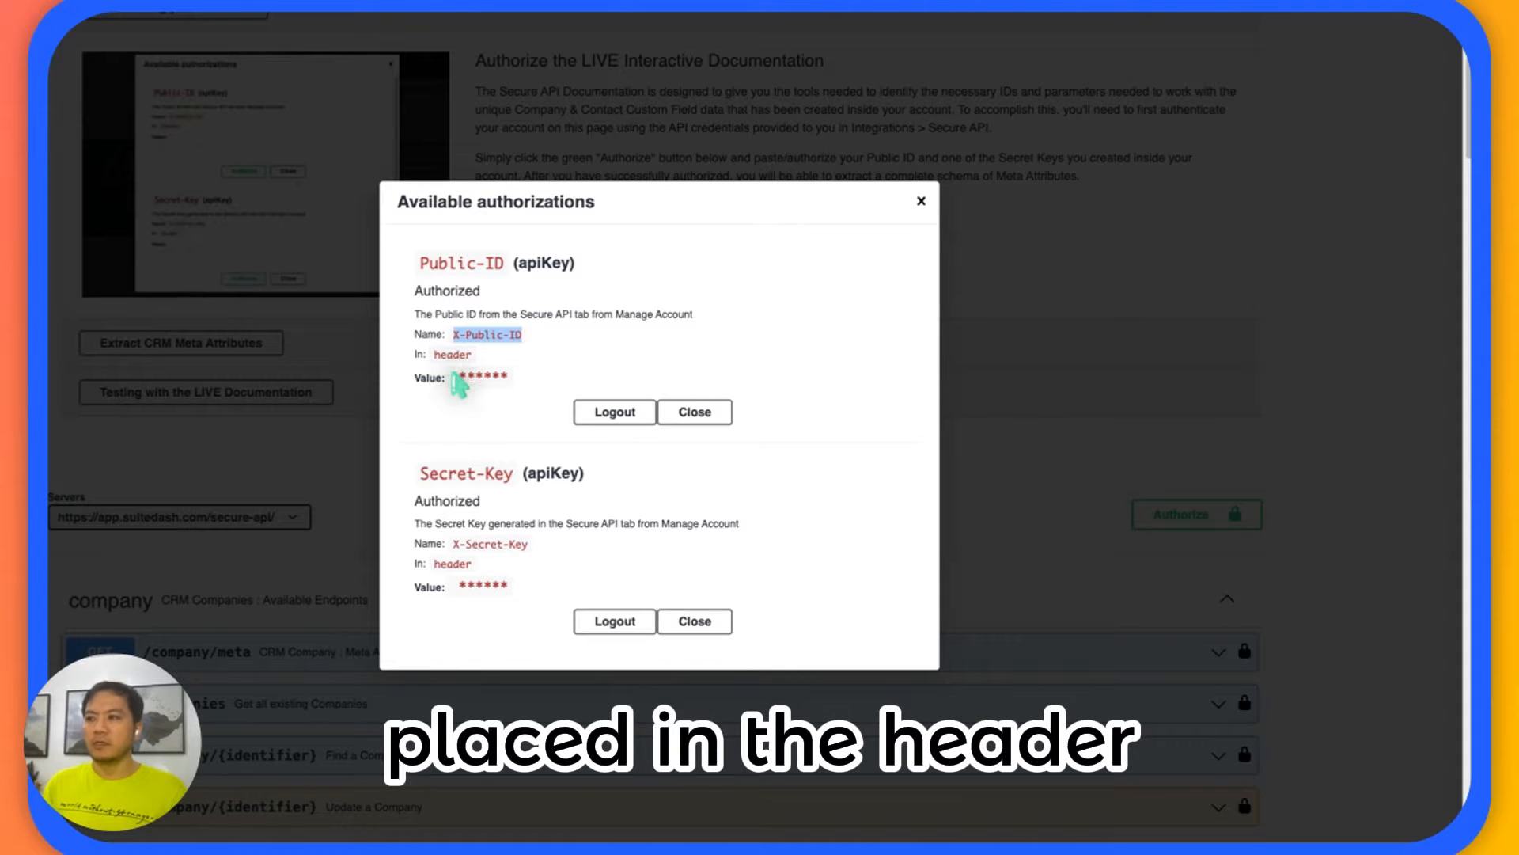
pyautogui.scroll(-1, 469, 446)
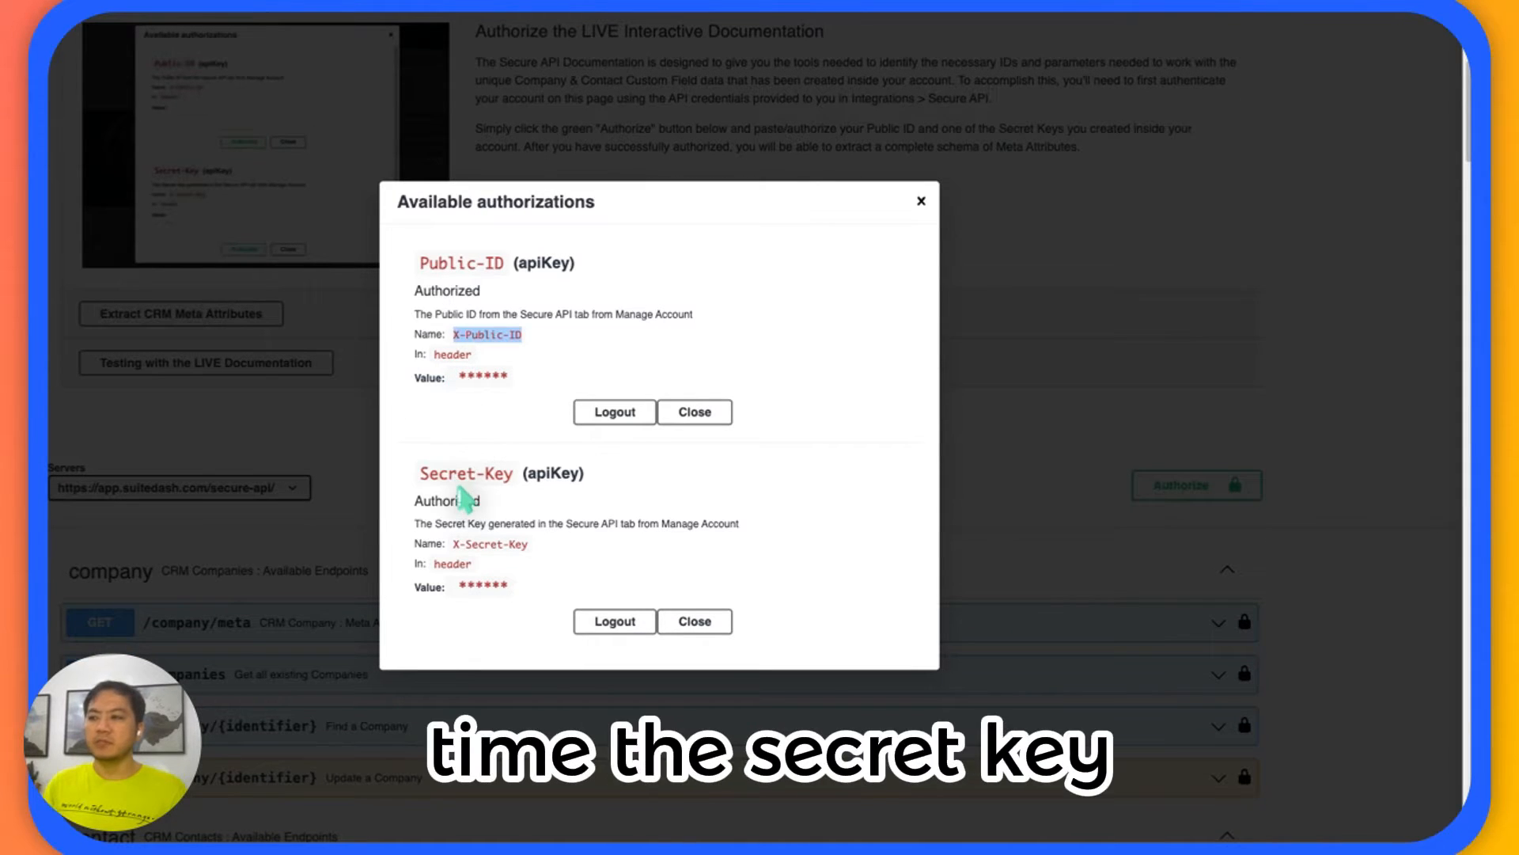
pyautogui.moveTo(453, 543); pyautogui.dragTo(502, 546)
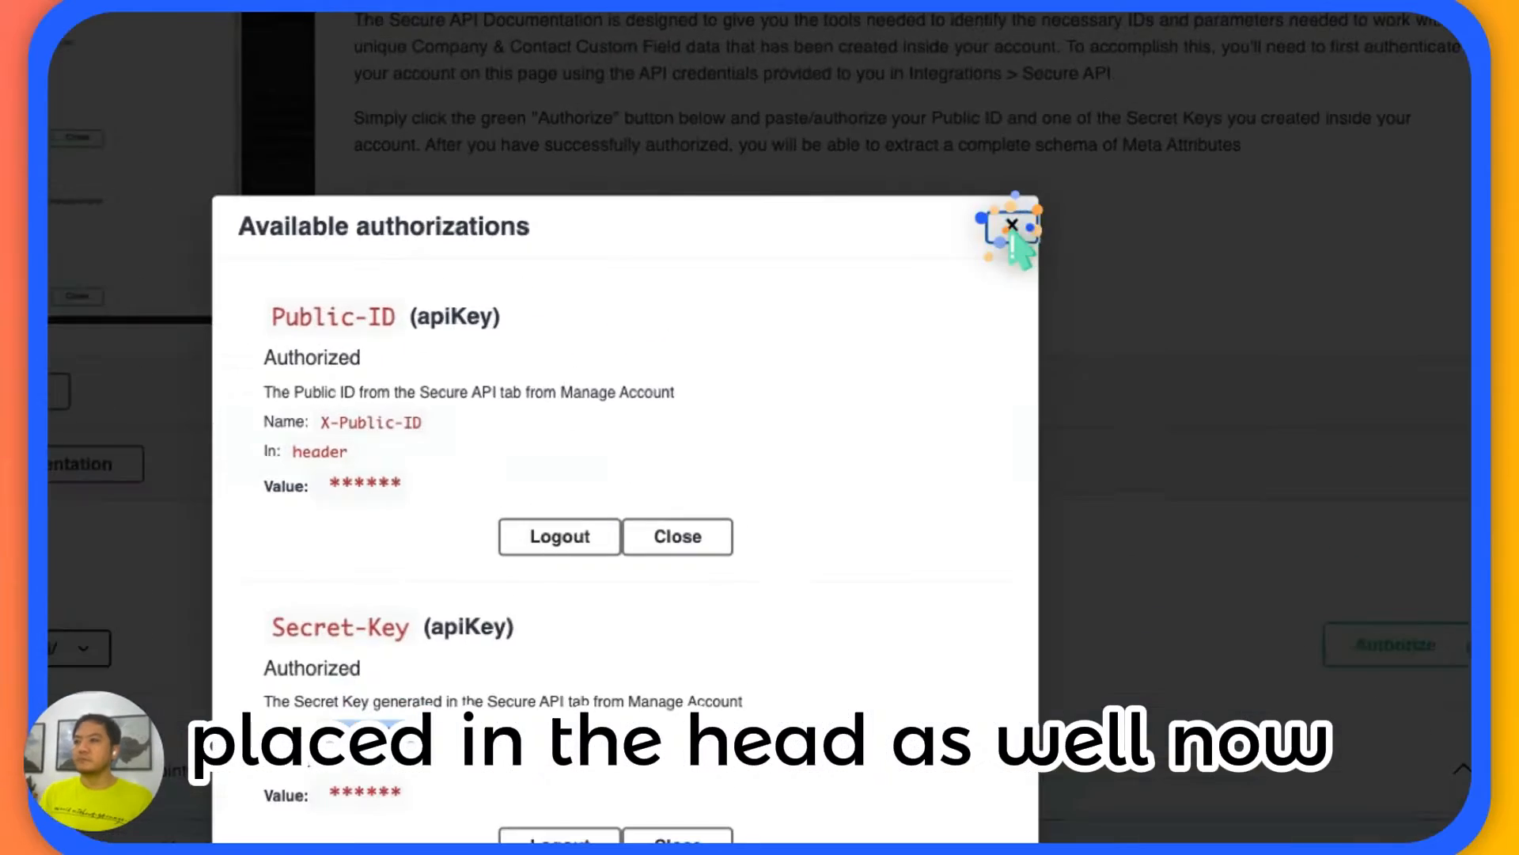
pyautogui.click(921, 201)
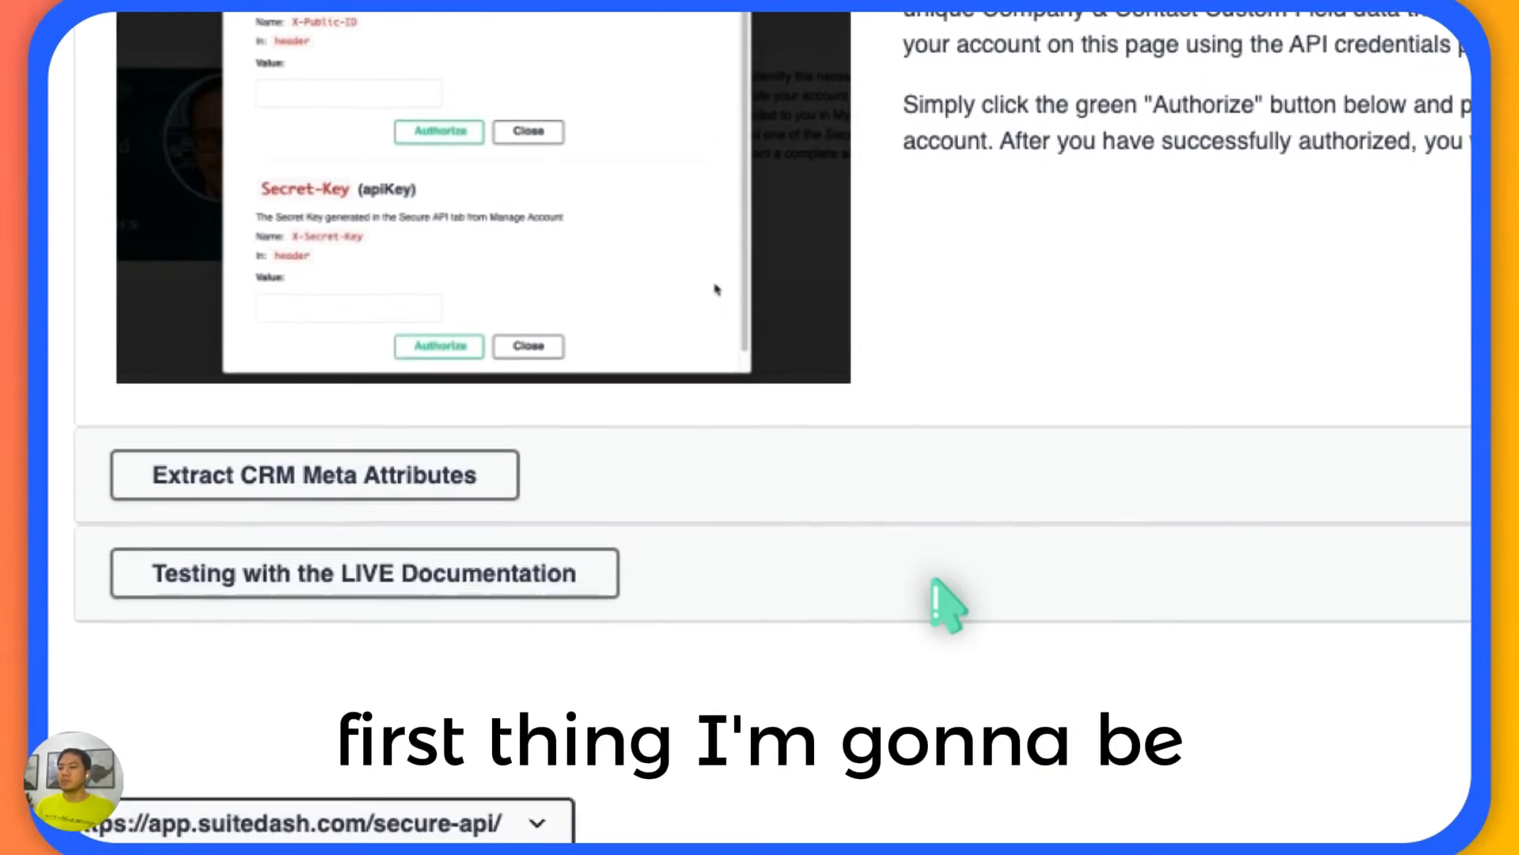
# Find the GET /contact/meta endpoint among the CRM Contacts endpoints in the documentation.
pyautogui.scroll(-5, 935, 584)
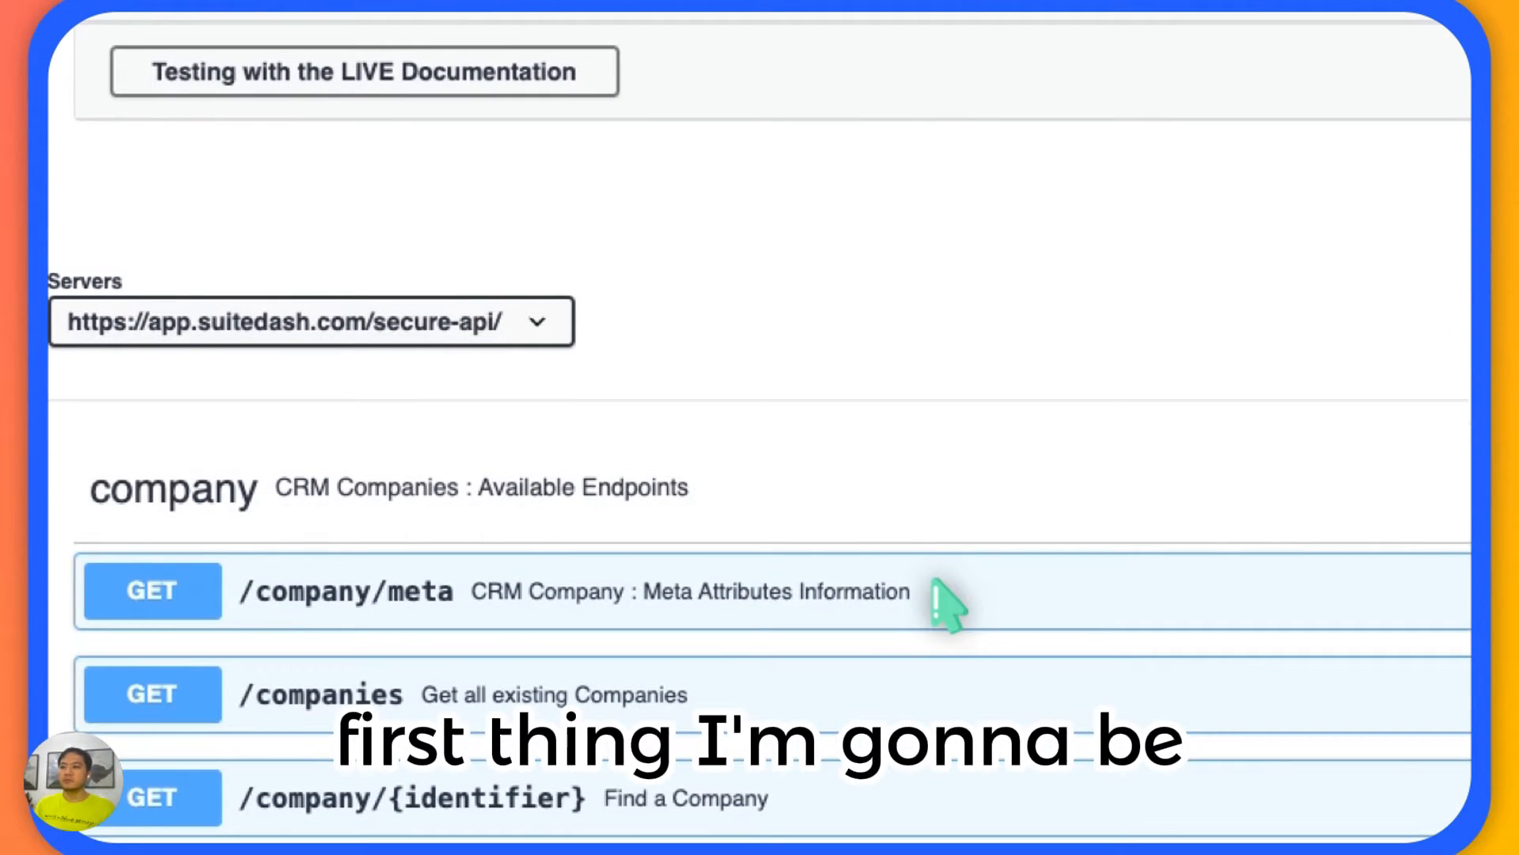
pyautogui.scroll(-2, 936, 593)
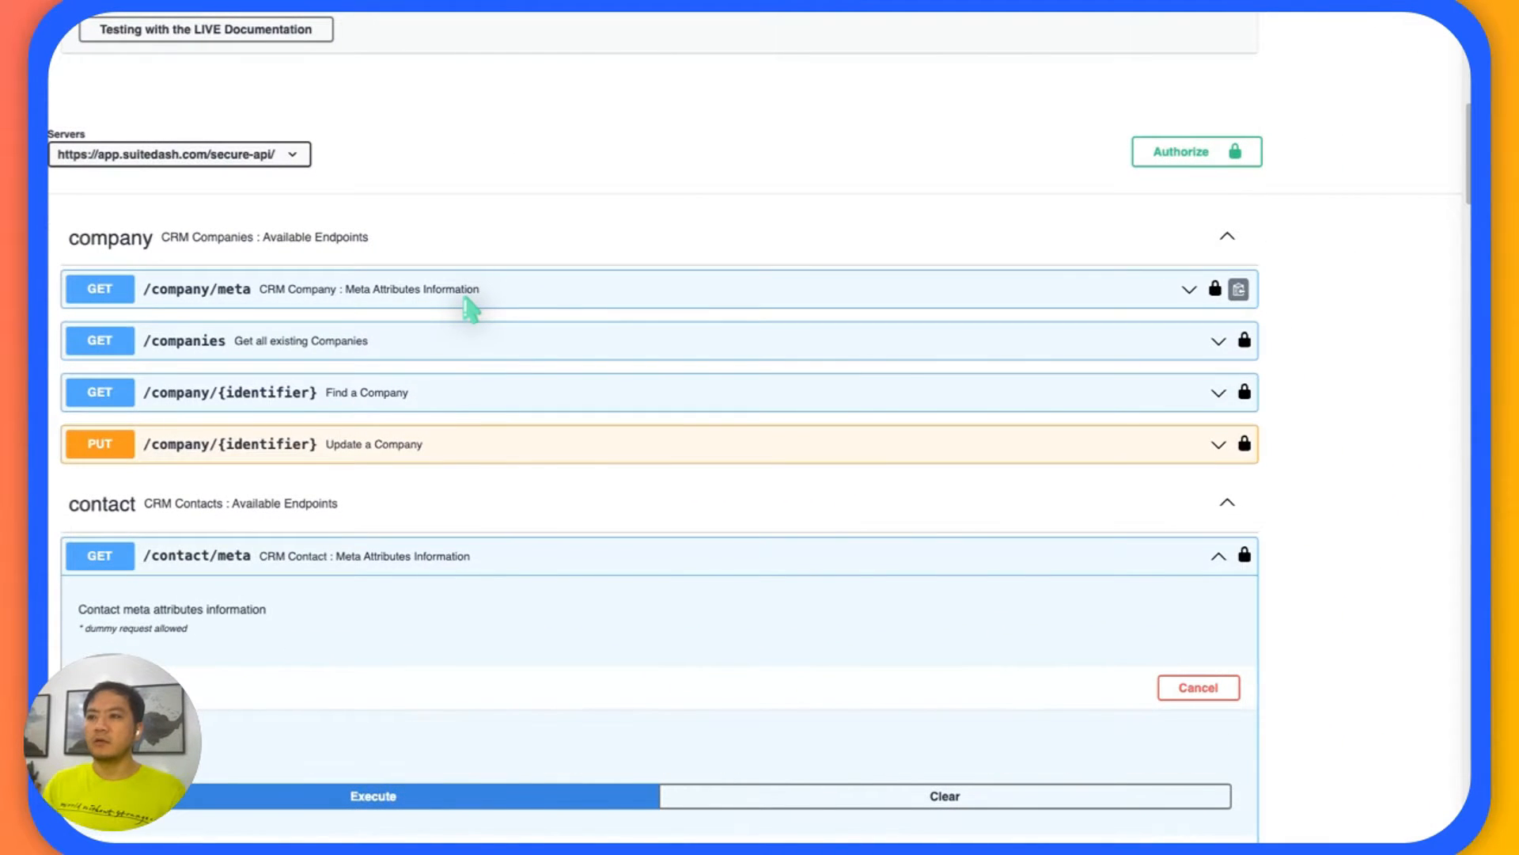
pyautogui.scroll(-3, 414, 380)
pyautogui.scroll(-3, 414, 380)
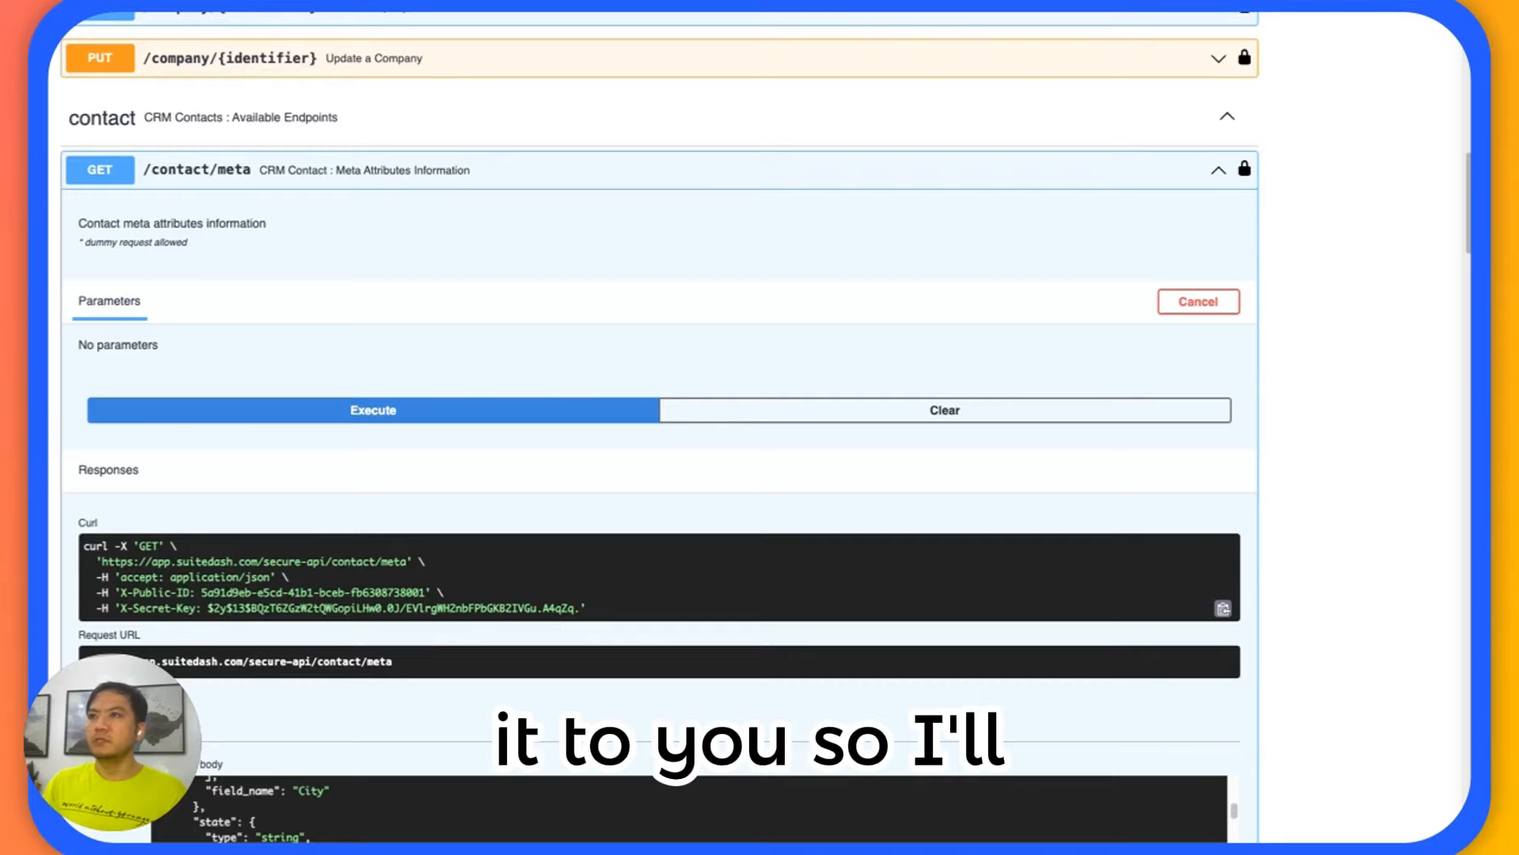
# Switch to the FlowMattic workflow and turn off Set Headers and Set Parameters in the Add Contact to SuiteDash action.
pyautogui.click(206, 3)
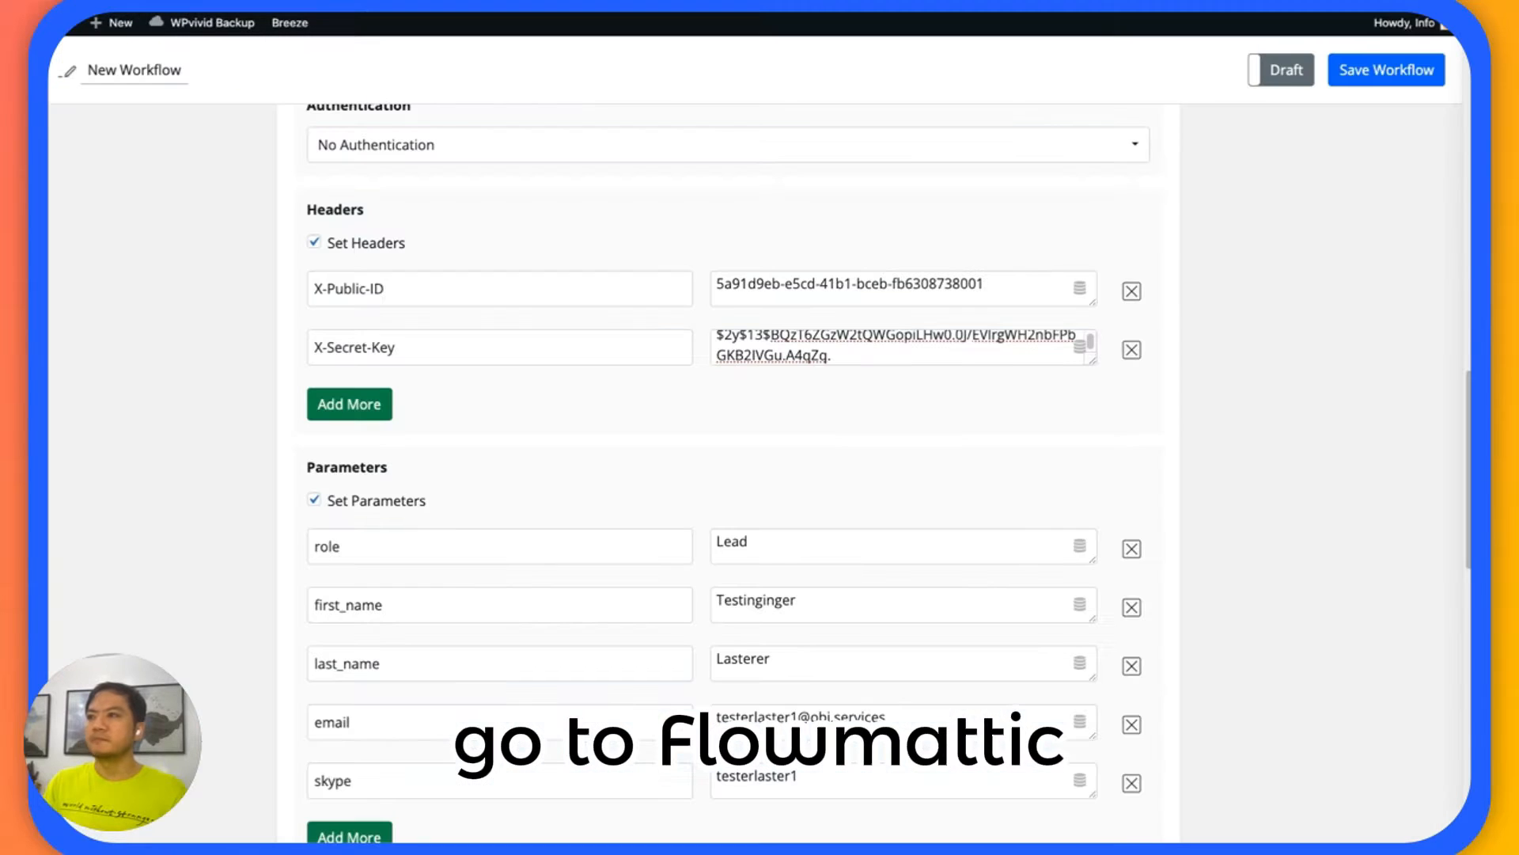
pyautogui.scroll(5, 281, 180)
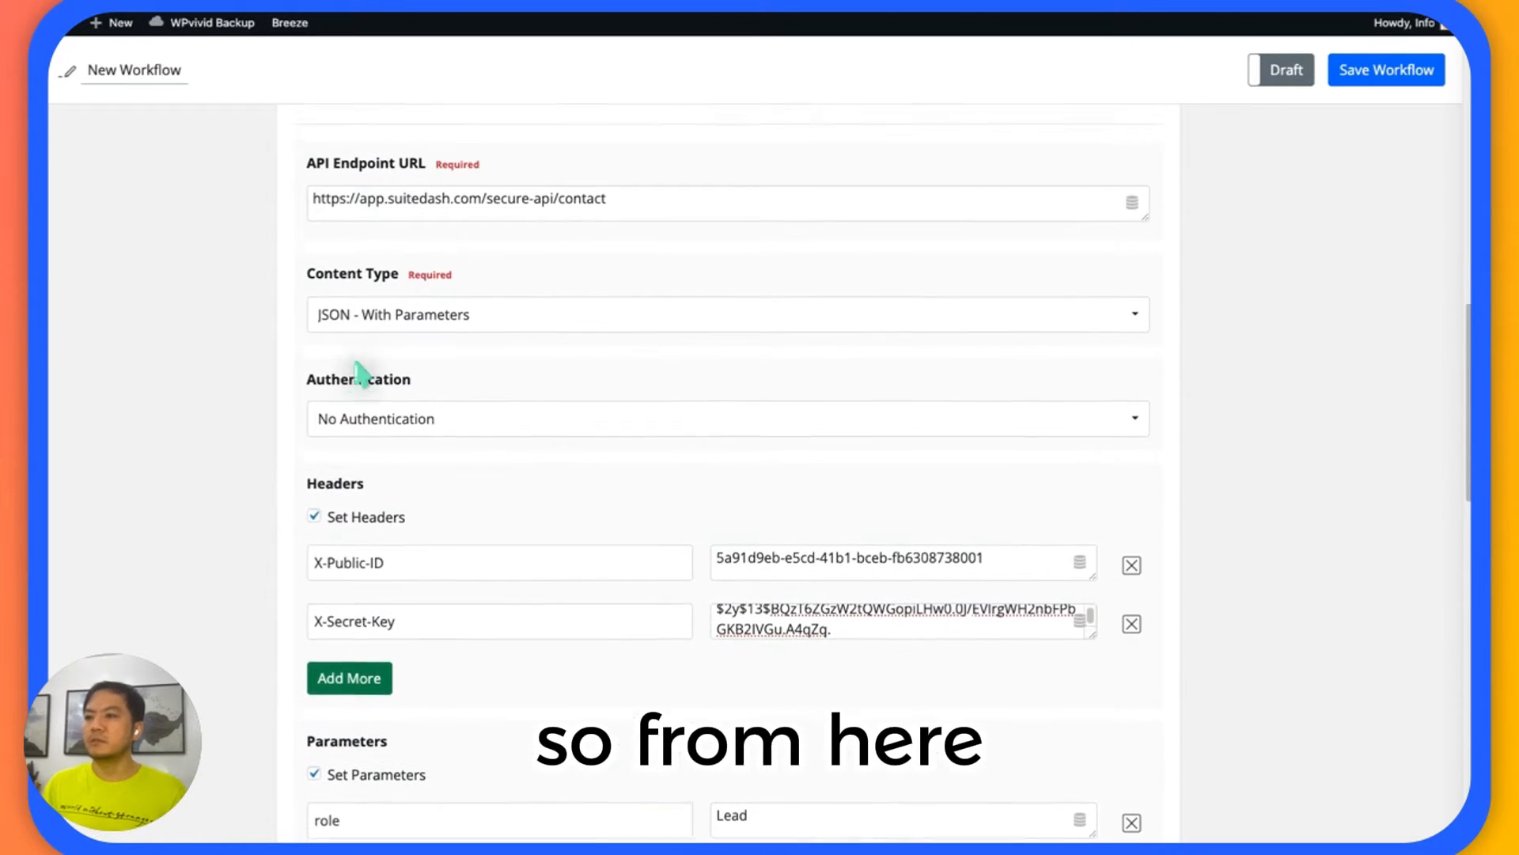
pyautogui.click(315, 530)
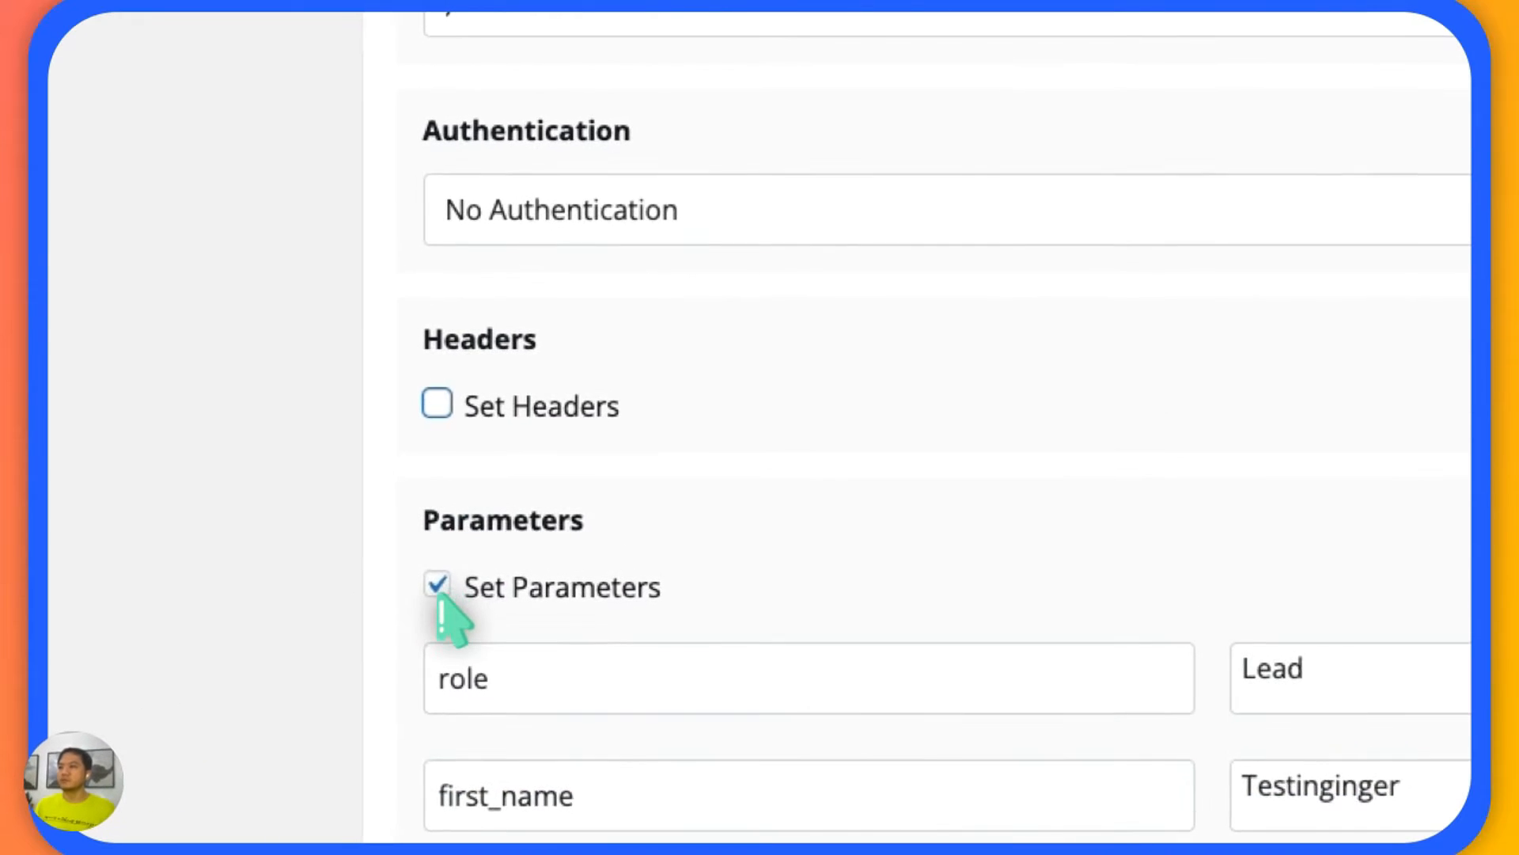
pyautogui.click(314, 618)
pyautogui.scroll(15, 434, 353)
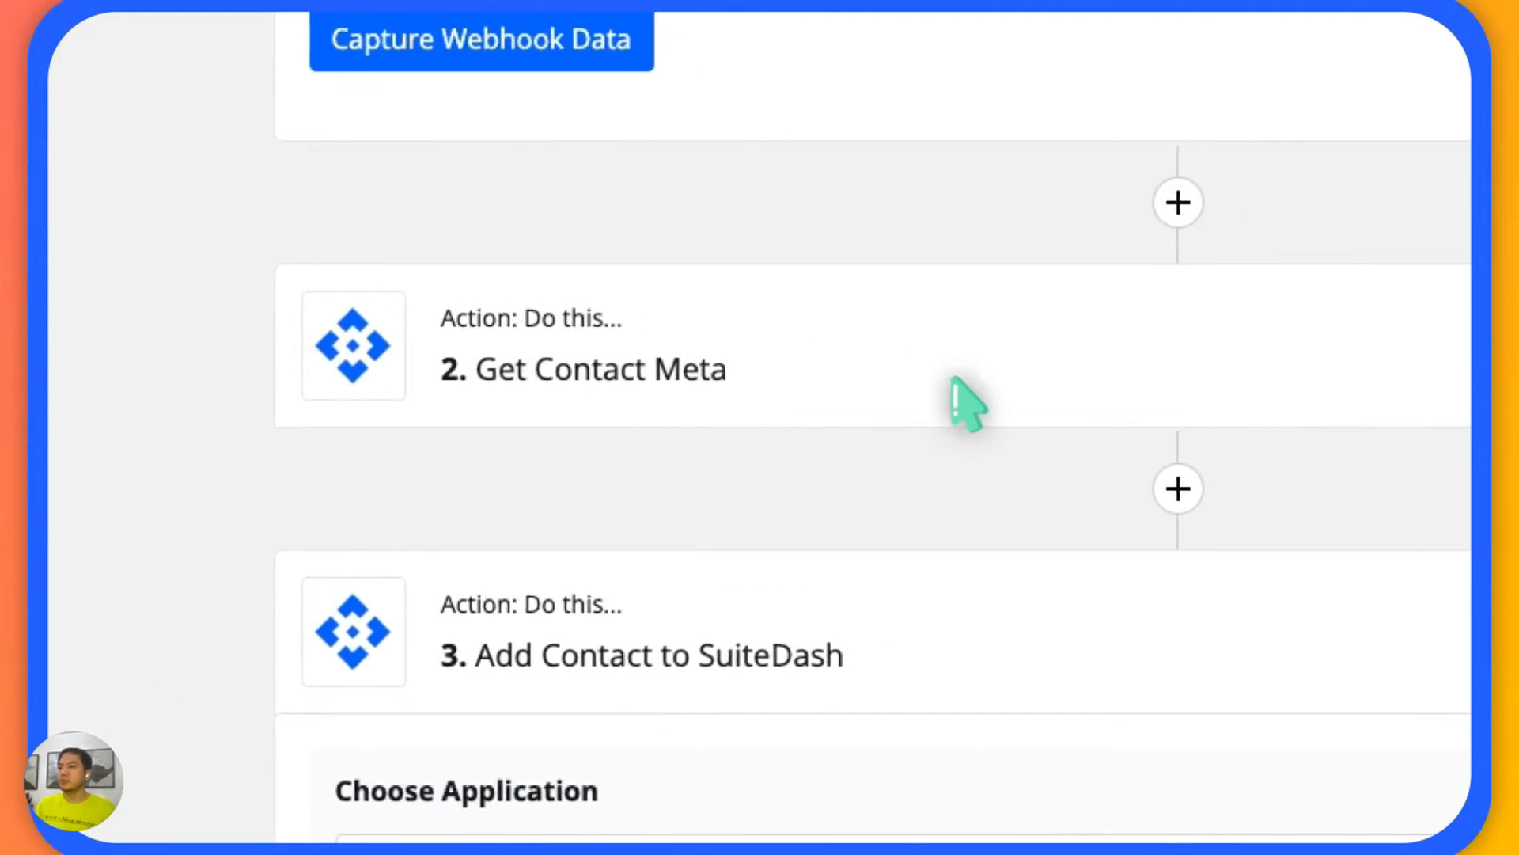
# Expand the Get Contact Meta action's settings and turn off its Set Headers option.
pyautogui.click(942, 396)
pyautogui.scroll(-9, 868, 393)
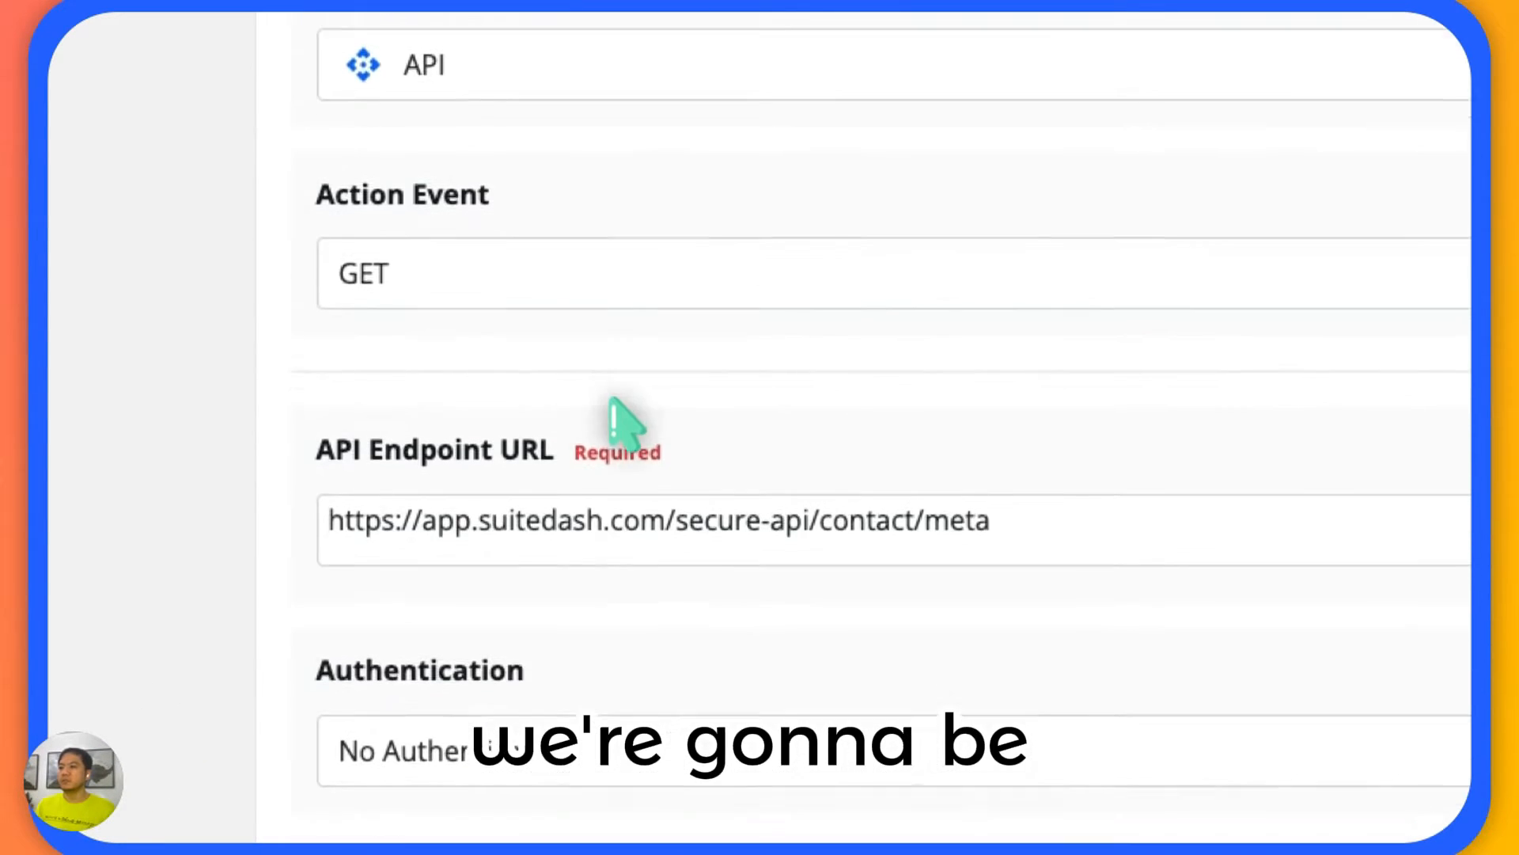
pyautogui.click(330, 633)
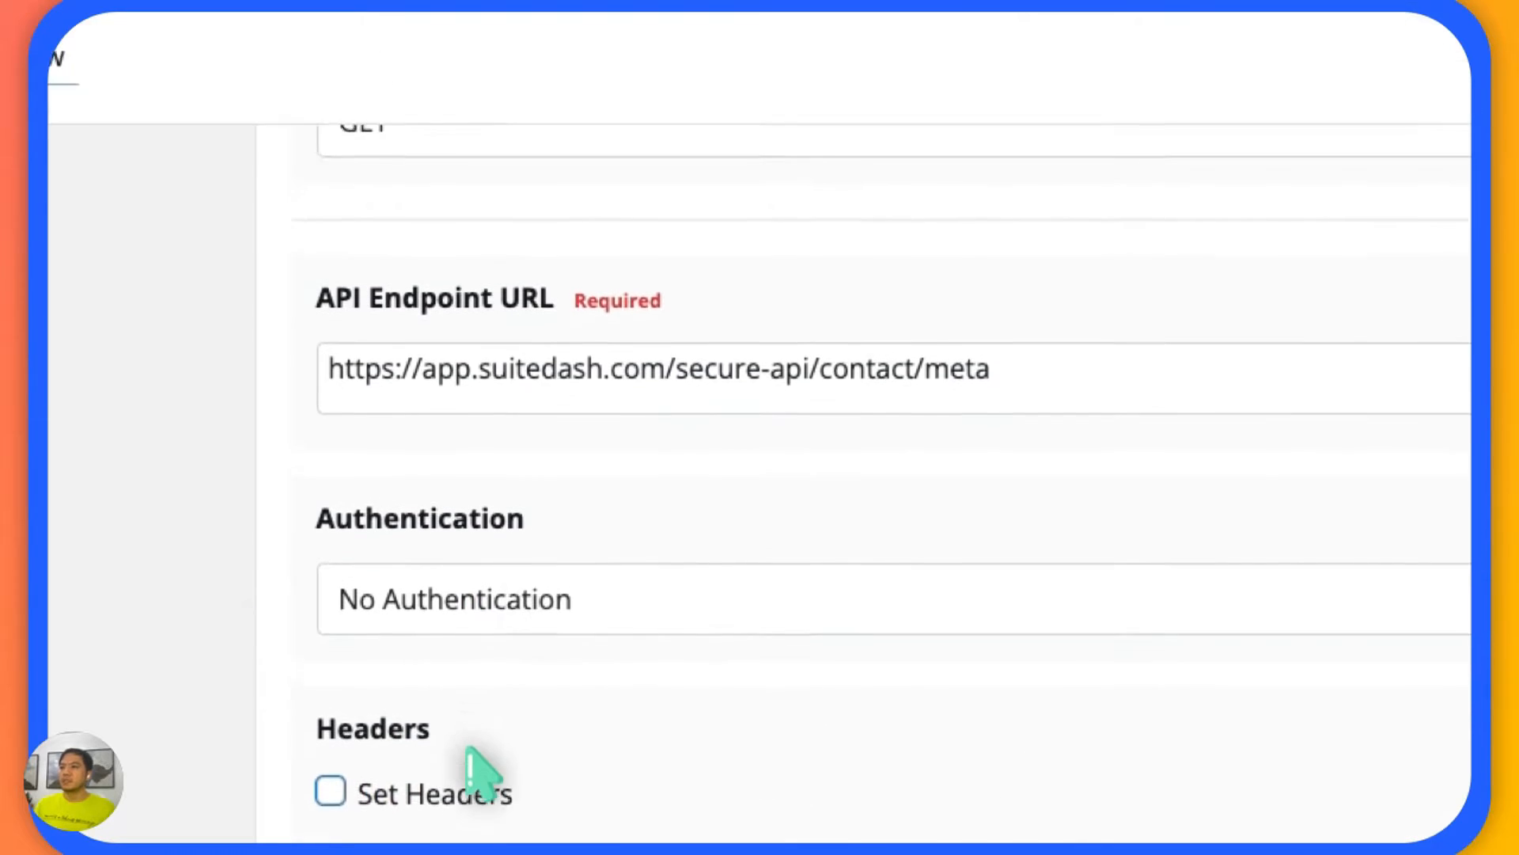
pyautogui.scroll(2, 543, 610)
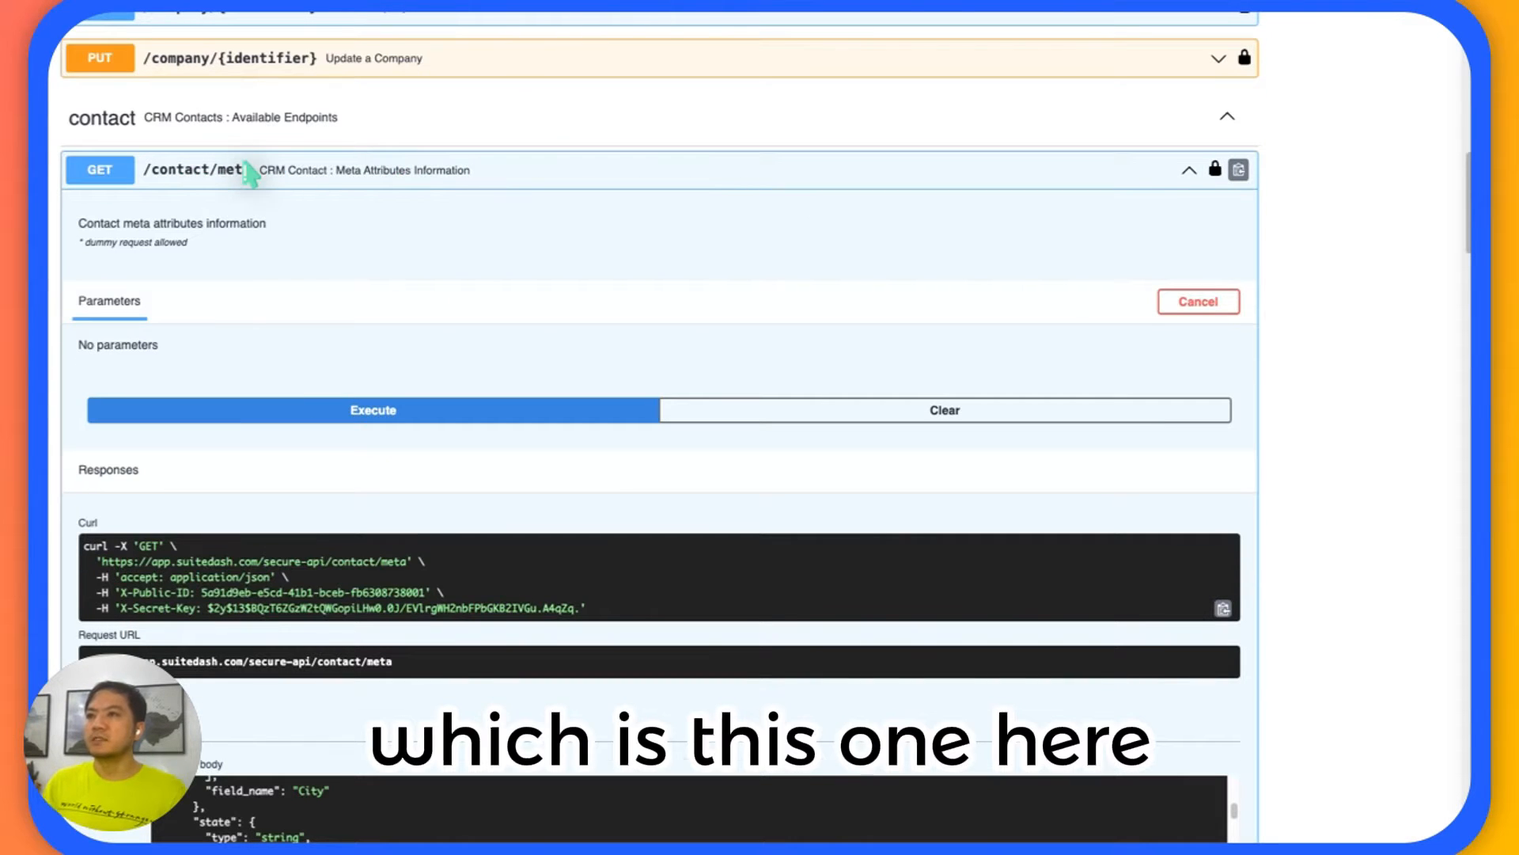
# Switch to the Secure API documentation and check the server URL and the contact meta endpoint path.
pyautogui.scroll(10, 253, 171)
pyautogui.scroll(-1, 198, 372)
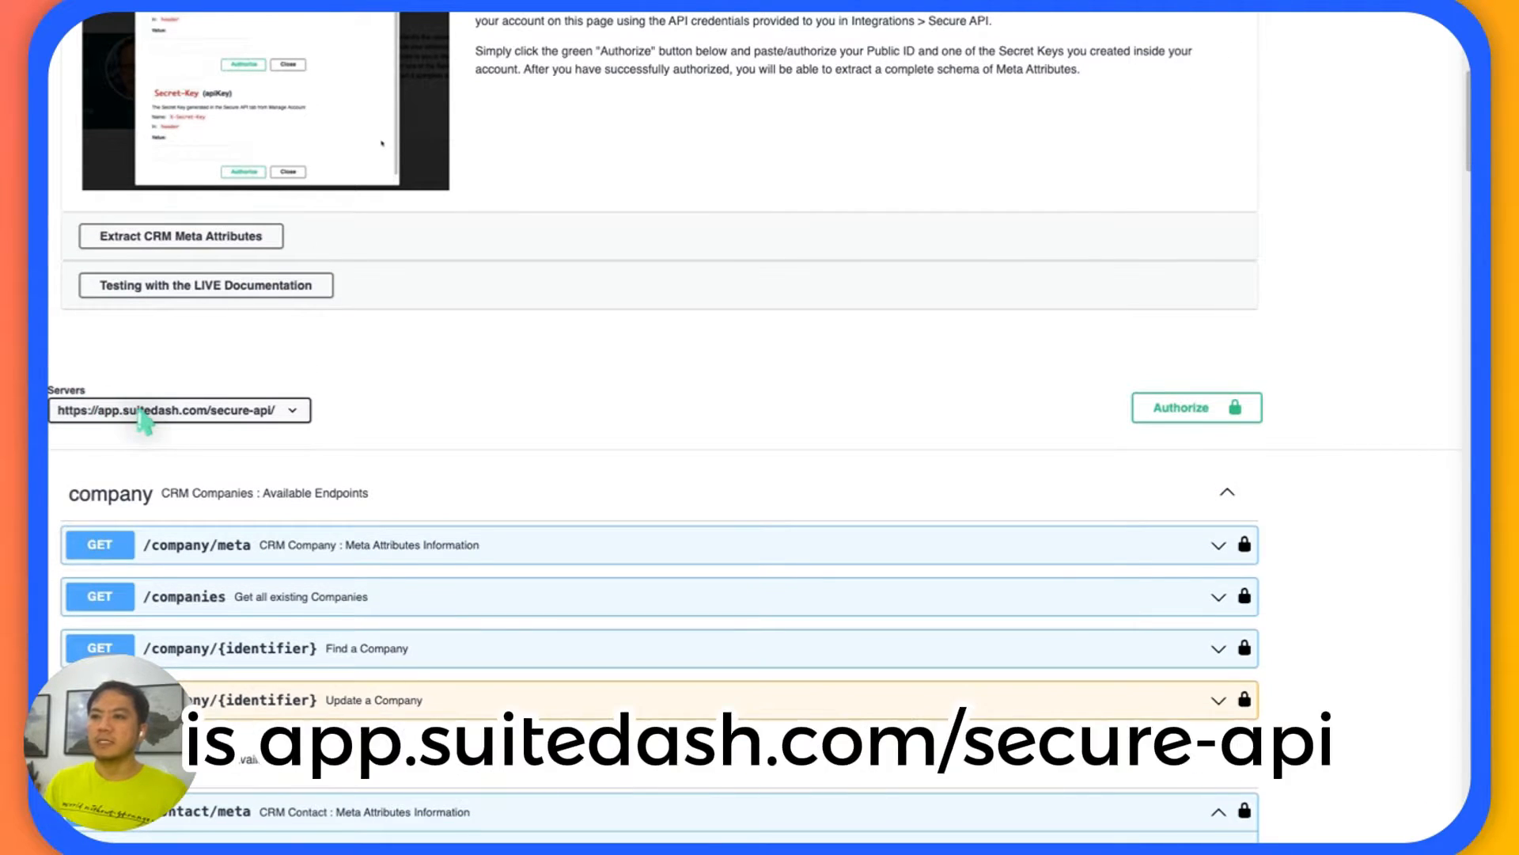
pyautogui.scroll(-1, 141, 415)
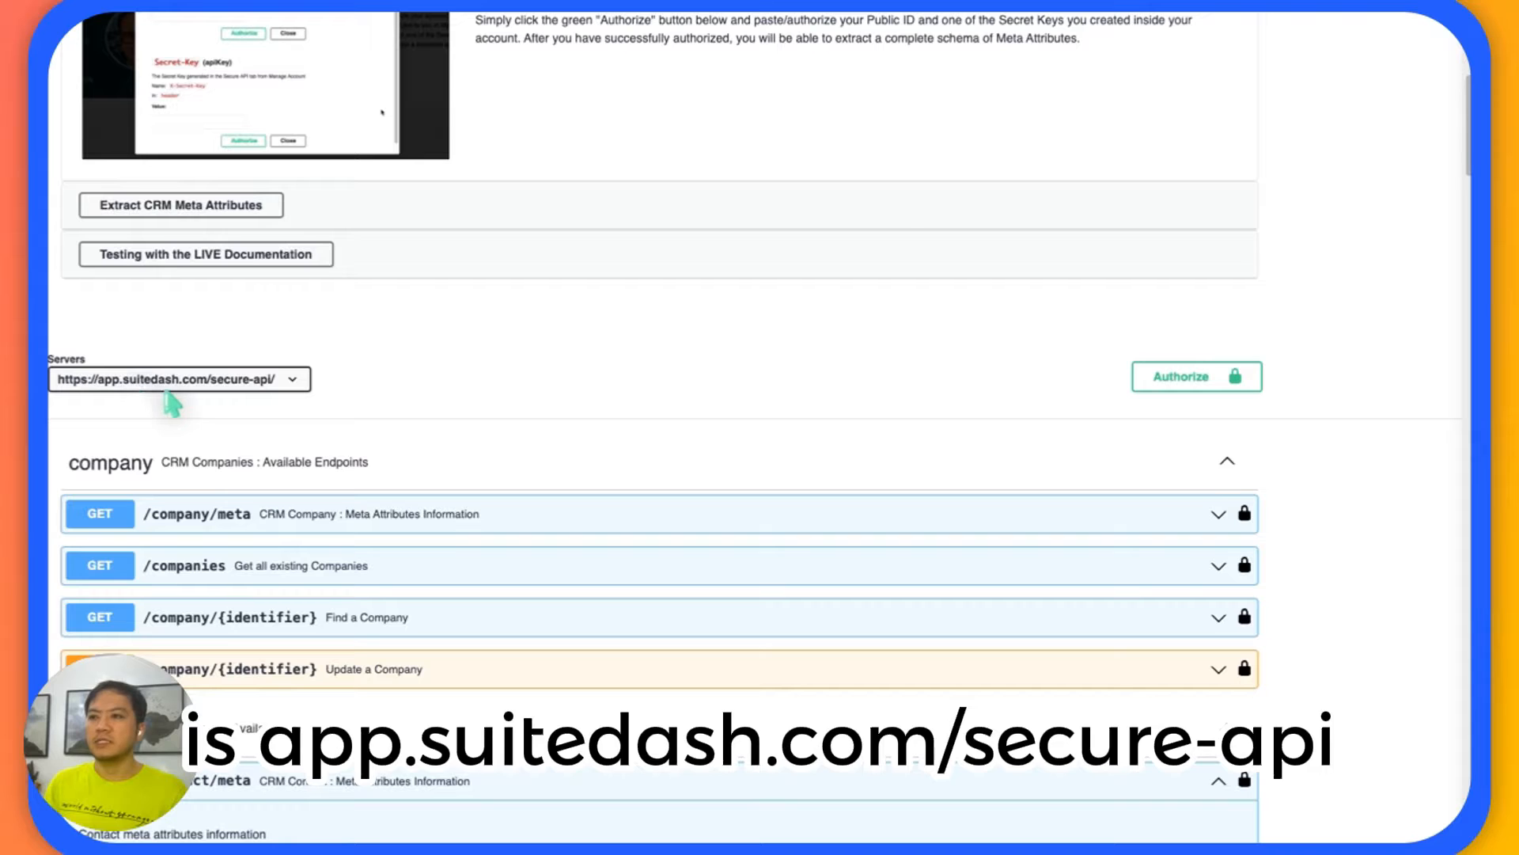
pyautogui.scroll(-1, 190, 402)
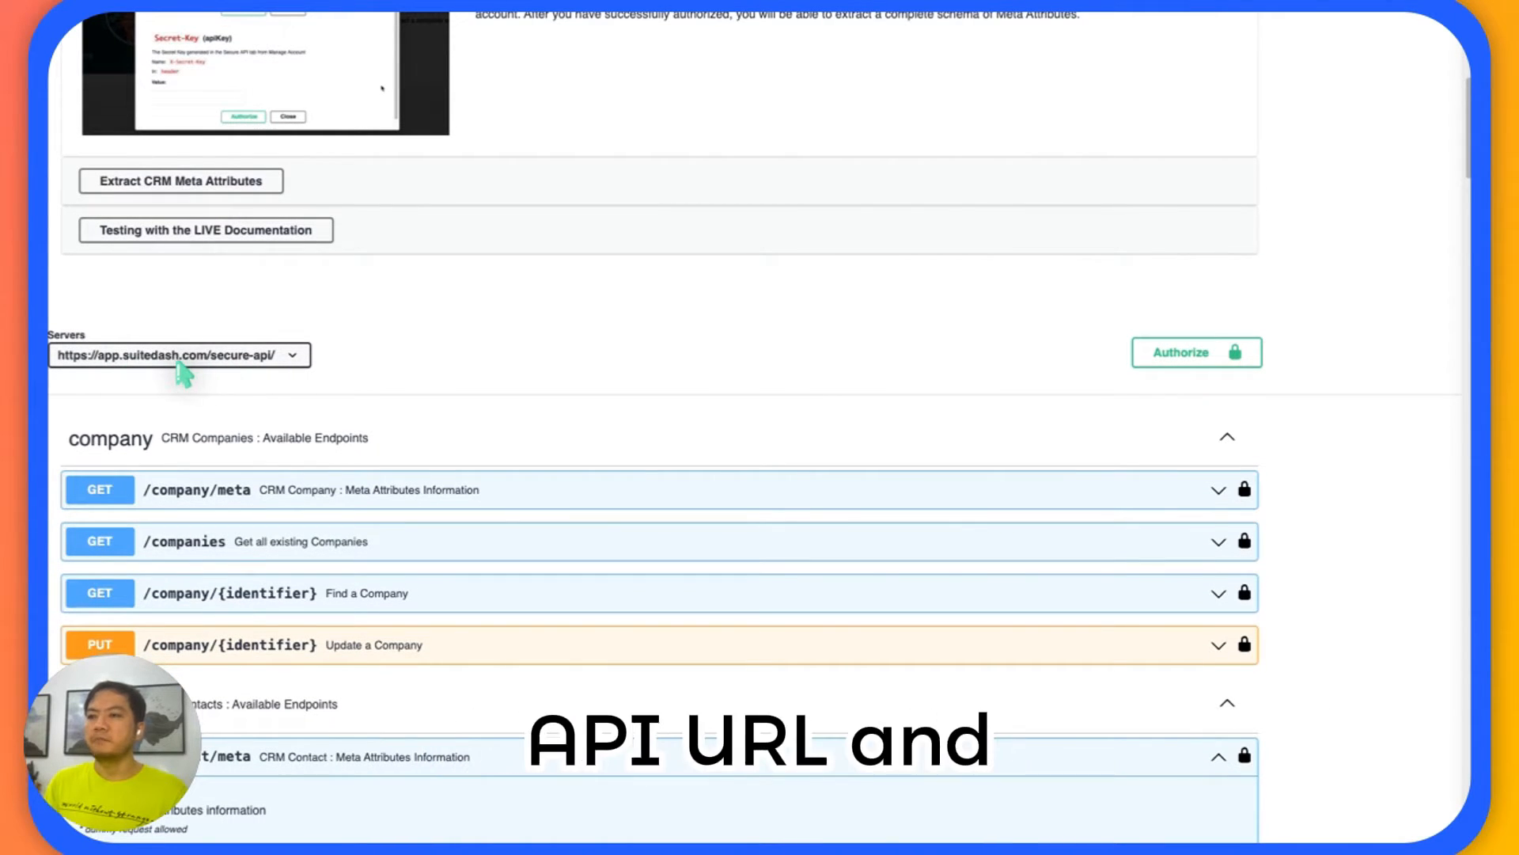
pyautogui.scroll(-3, 170, 372)
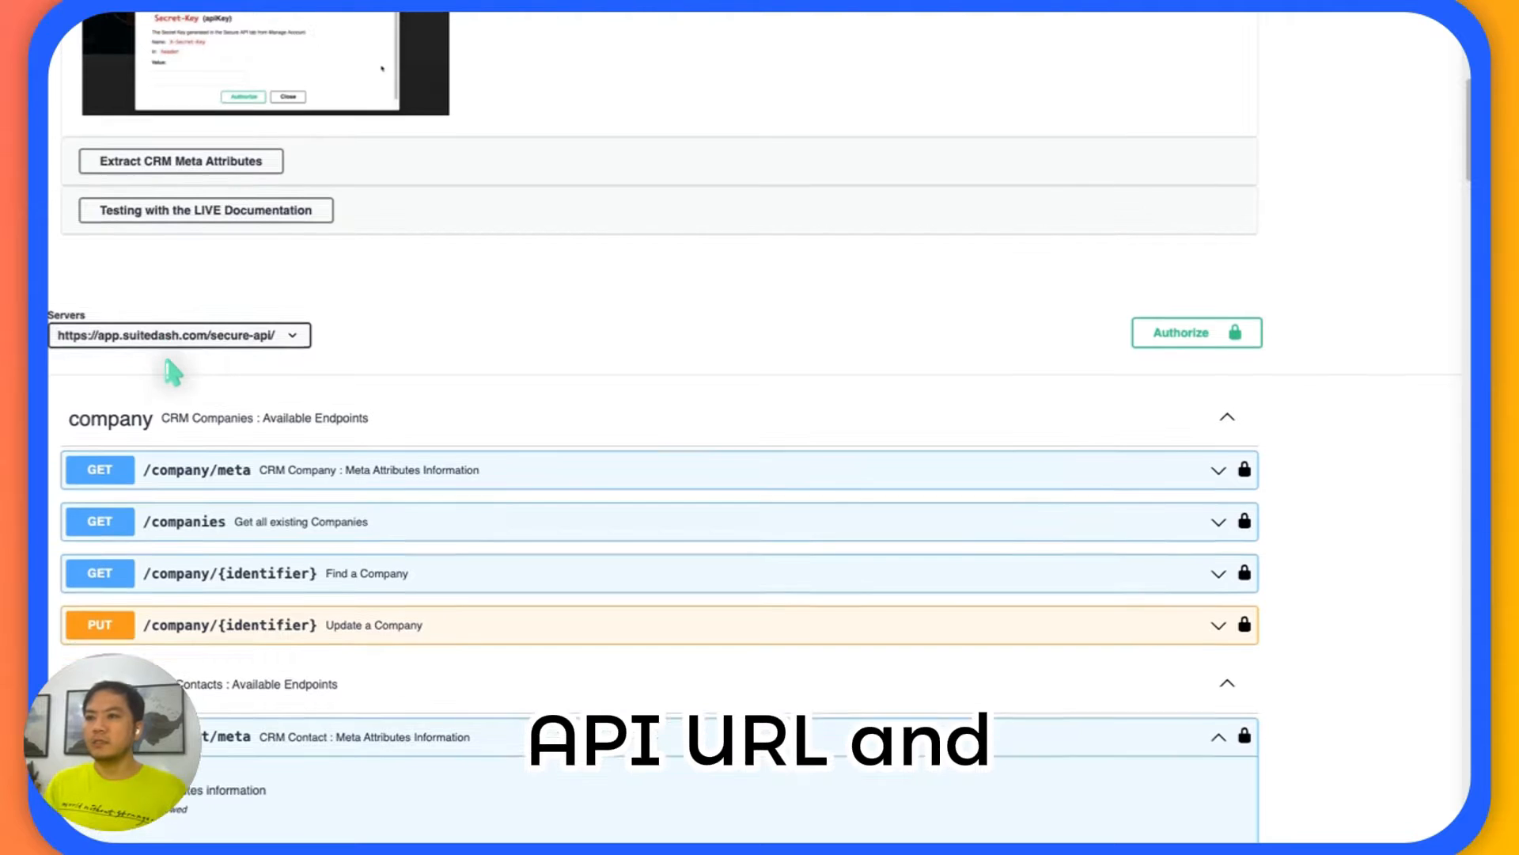
pyautogui.scroll(-5, 170, 372)
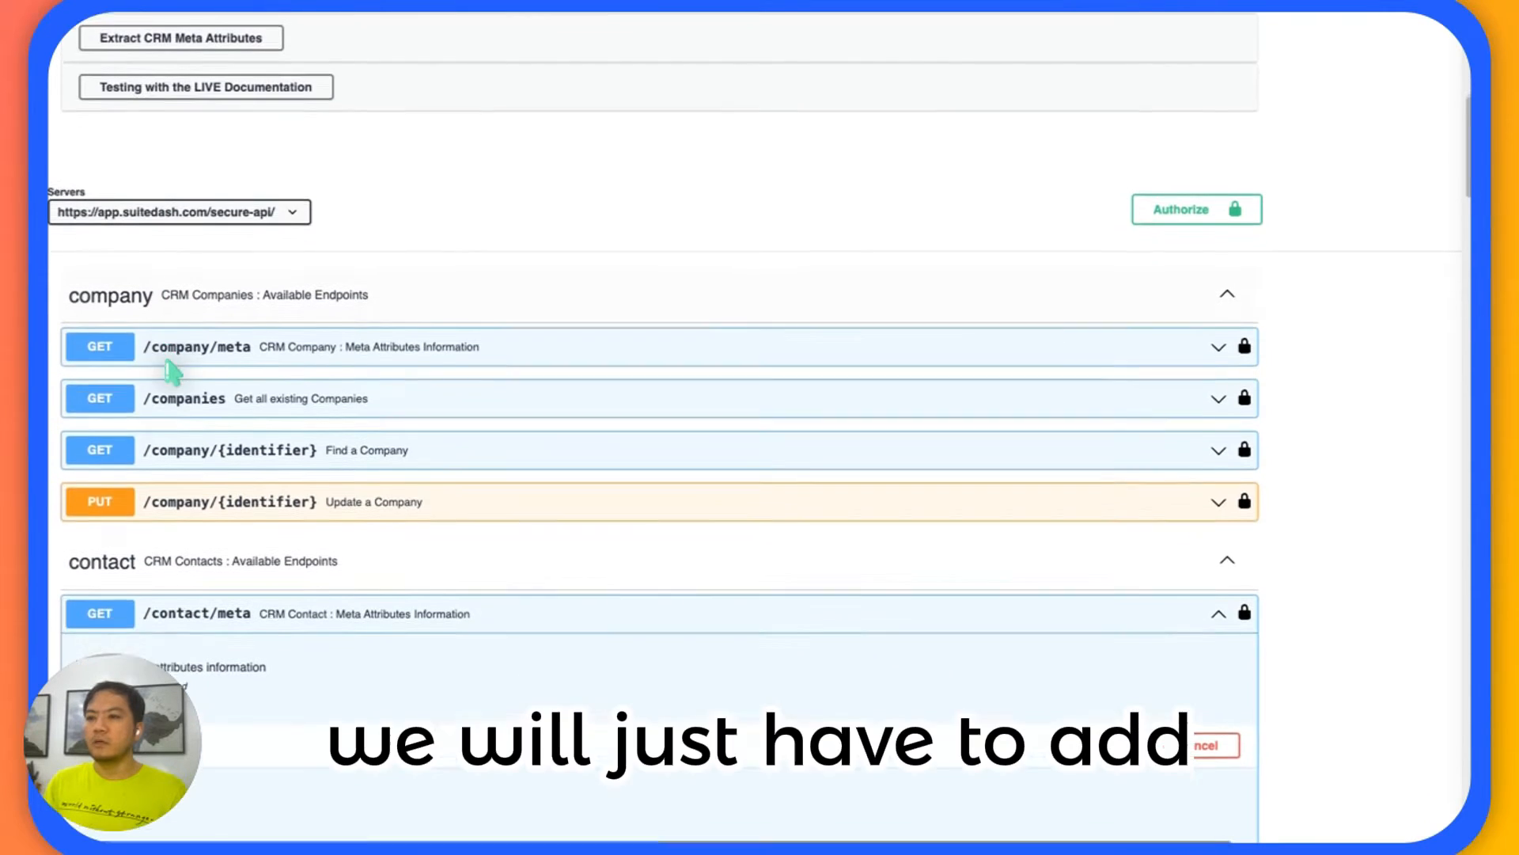
pyautogui.scroll(-1, 170, 372)
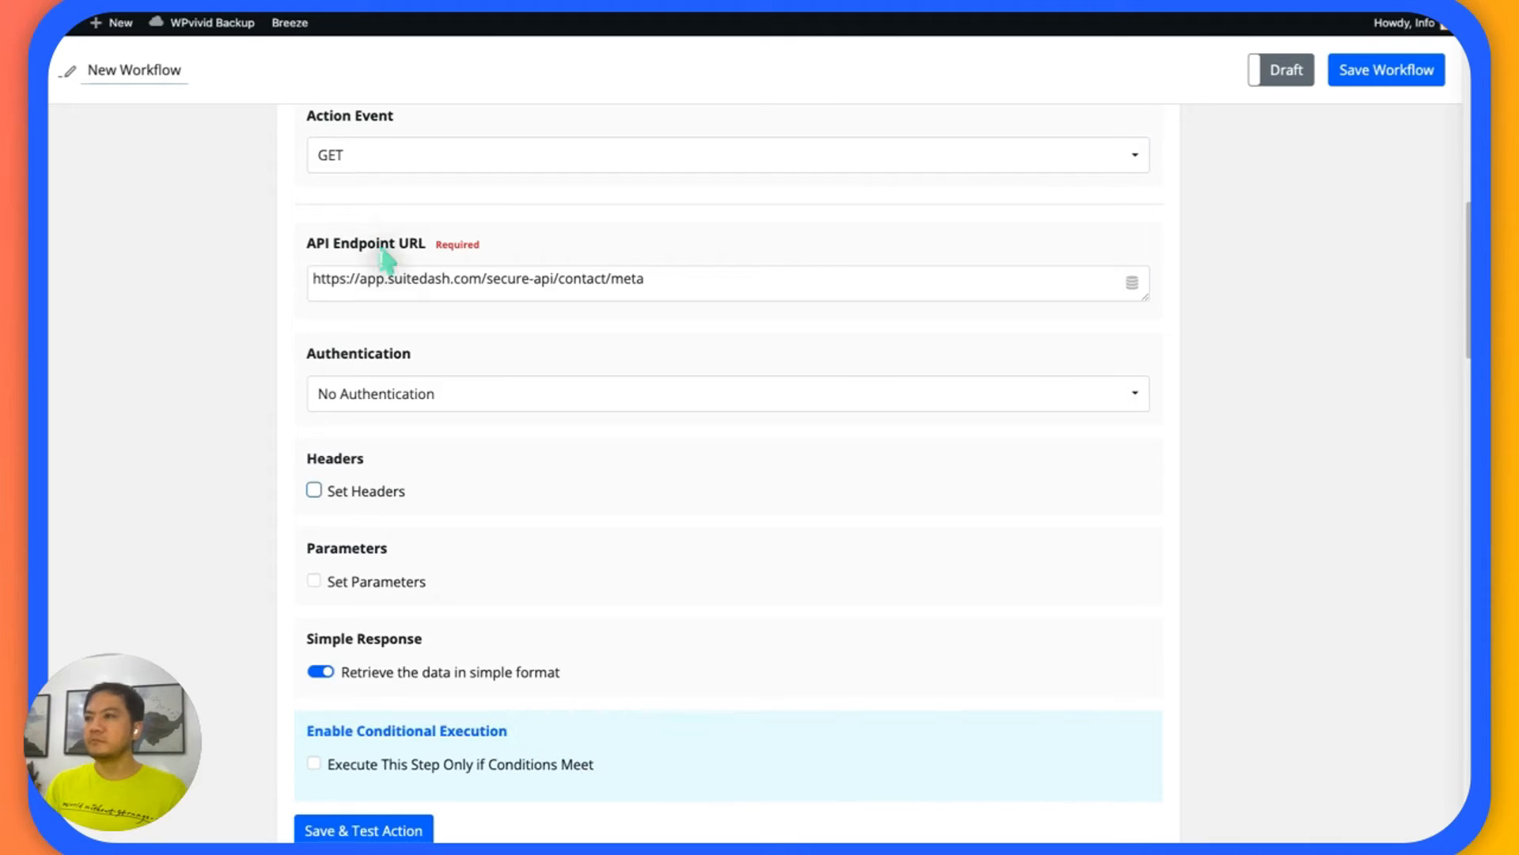
# Return to the workflow and check the server address and /contact/meta parts of the Get Contact Meta action's API Endpoint URL.
pyautogui.moveTo(555, 280); pyautogui.dragTo(312, 280)
pyautogui.click(557, 281)
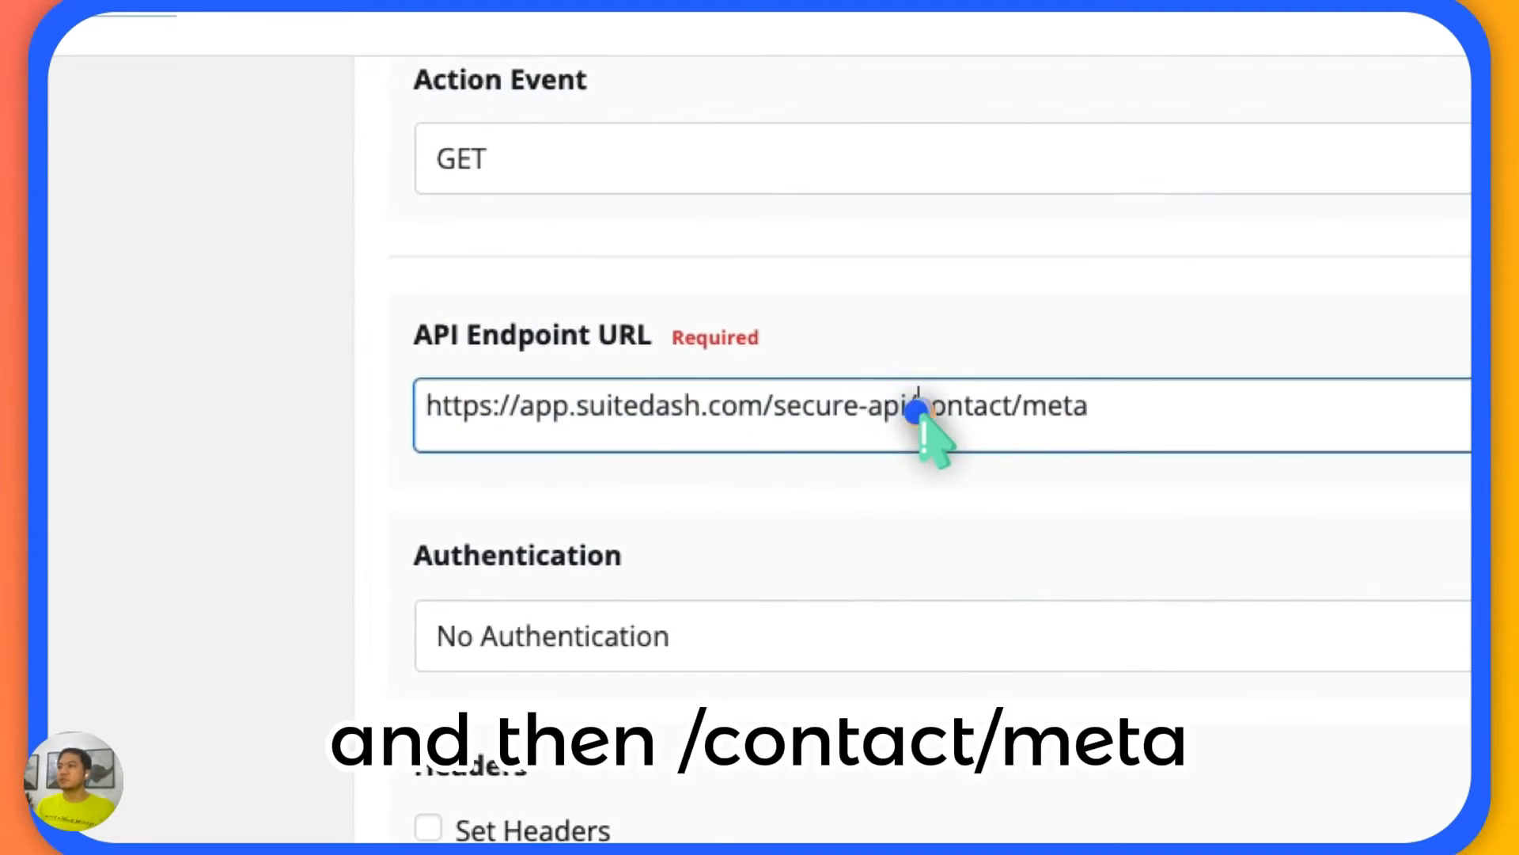
pyautogui.moveTo(918, 412); pyautogui.dragTo(1119, 435)
pyautogui.click(288, 441)
pyautogui.scroll(-2, 301, 455)
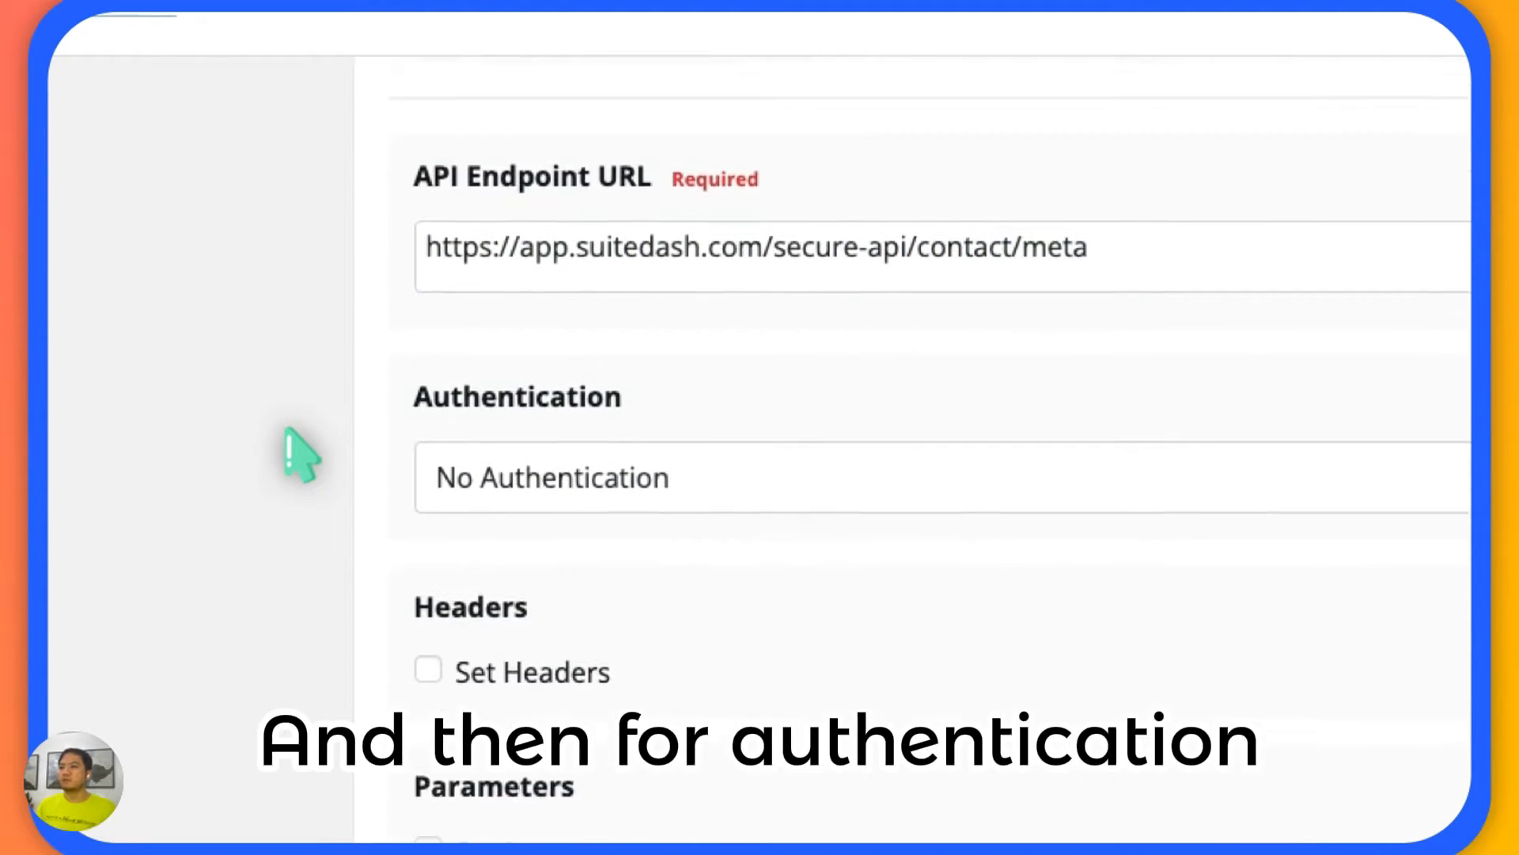
# Enable Set Headers for the Get Contact Meta action and review its X-Public-ID and X-Secret-Key entries.
pyautogui.scroll(-2, 293, 435)
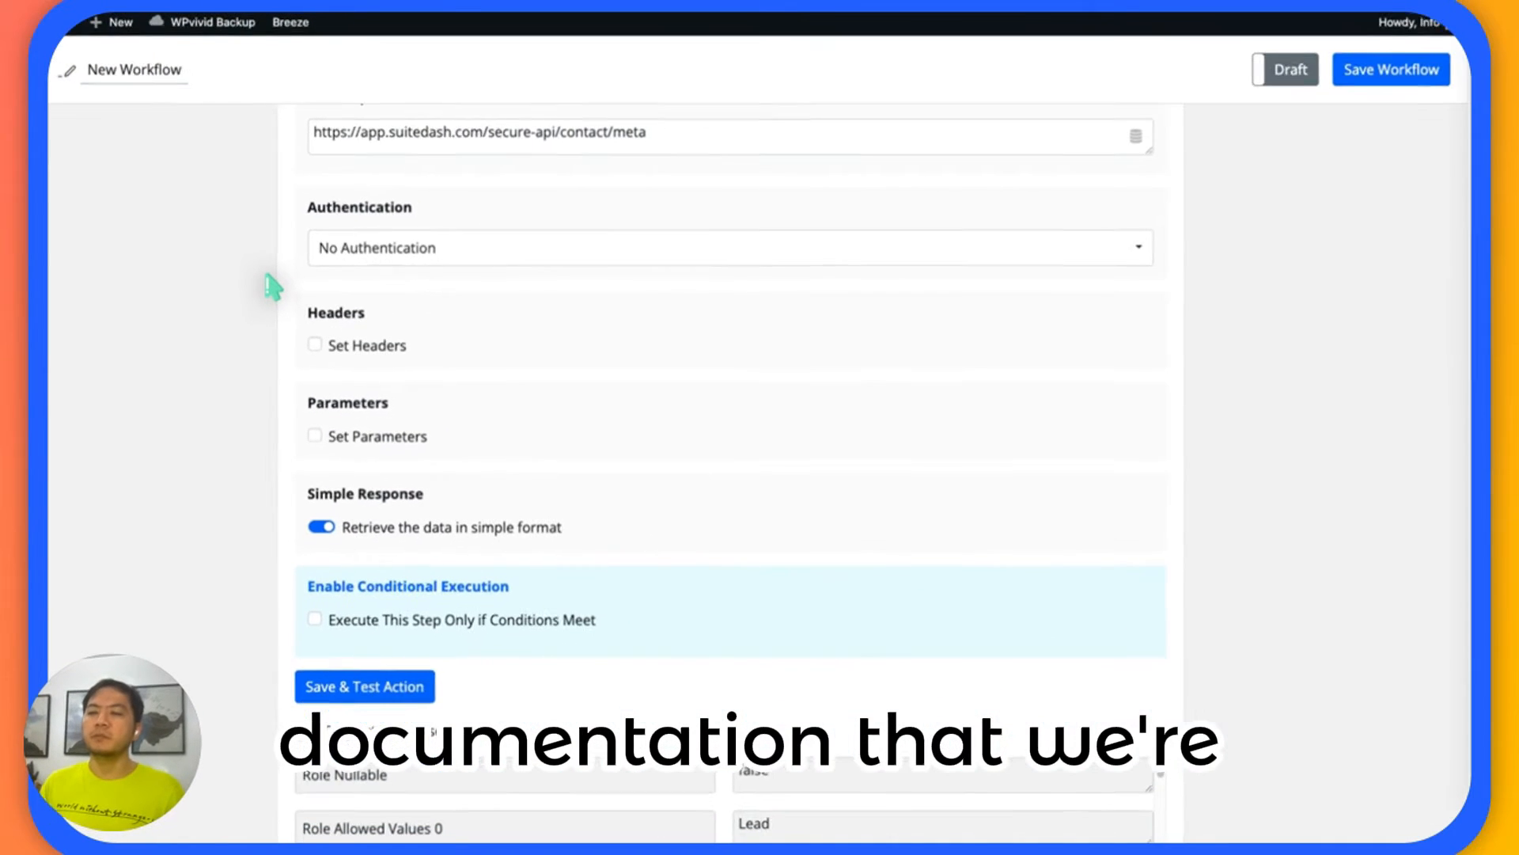
pyautogui.scroll(-1, 271, 293)
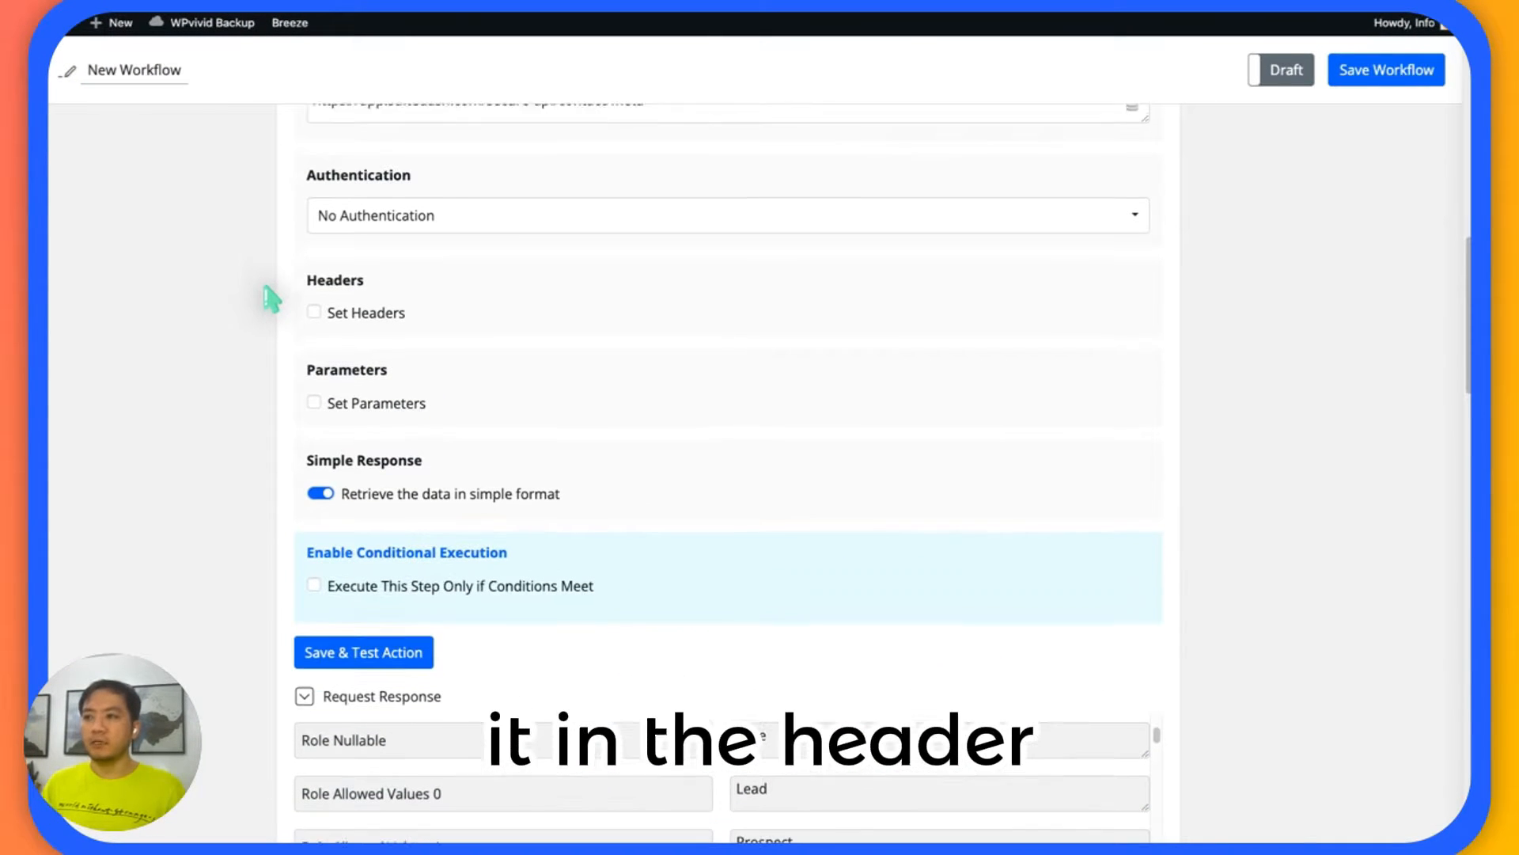
pyautogui.click(315, 312)
pyautogui.scroll(1, 224, 262)
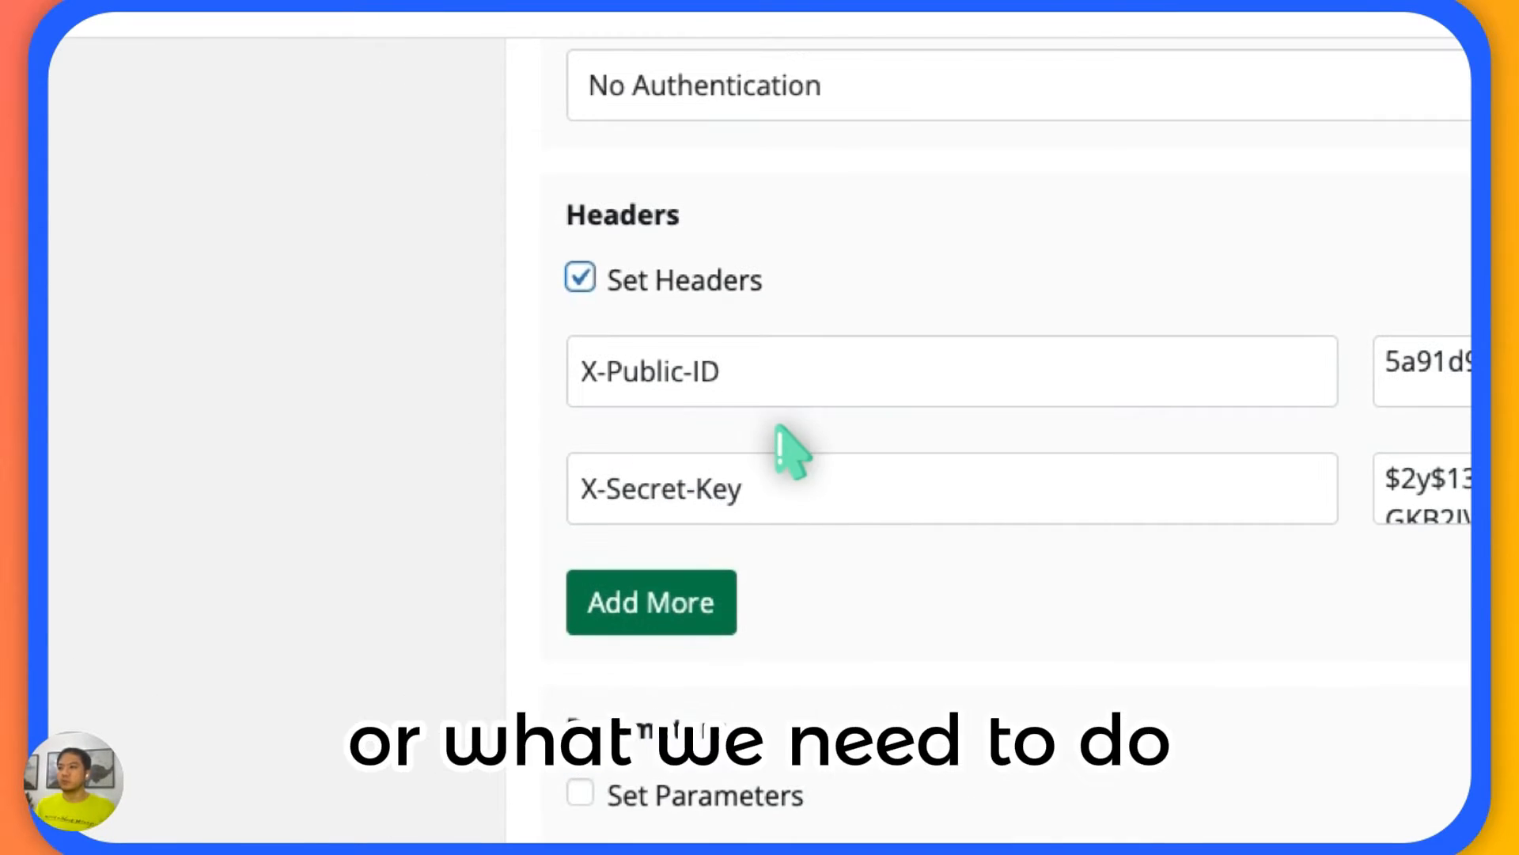
pyautogui.scroll(2, 779, 432)
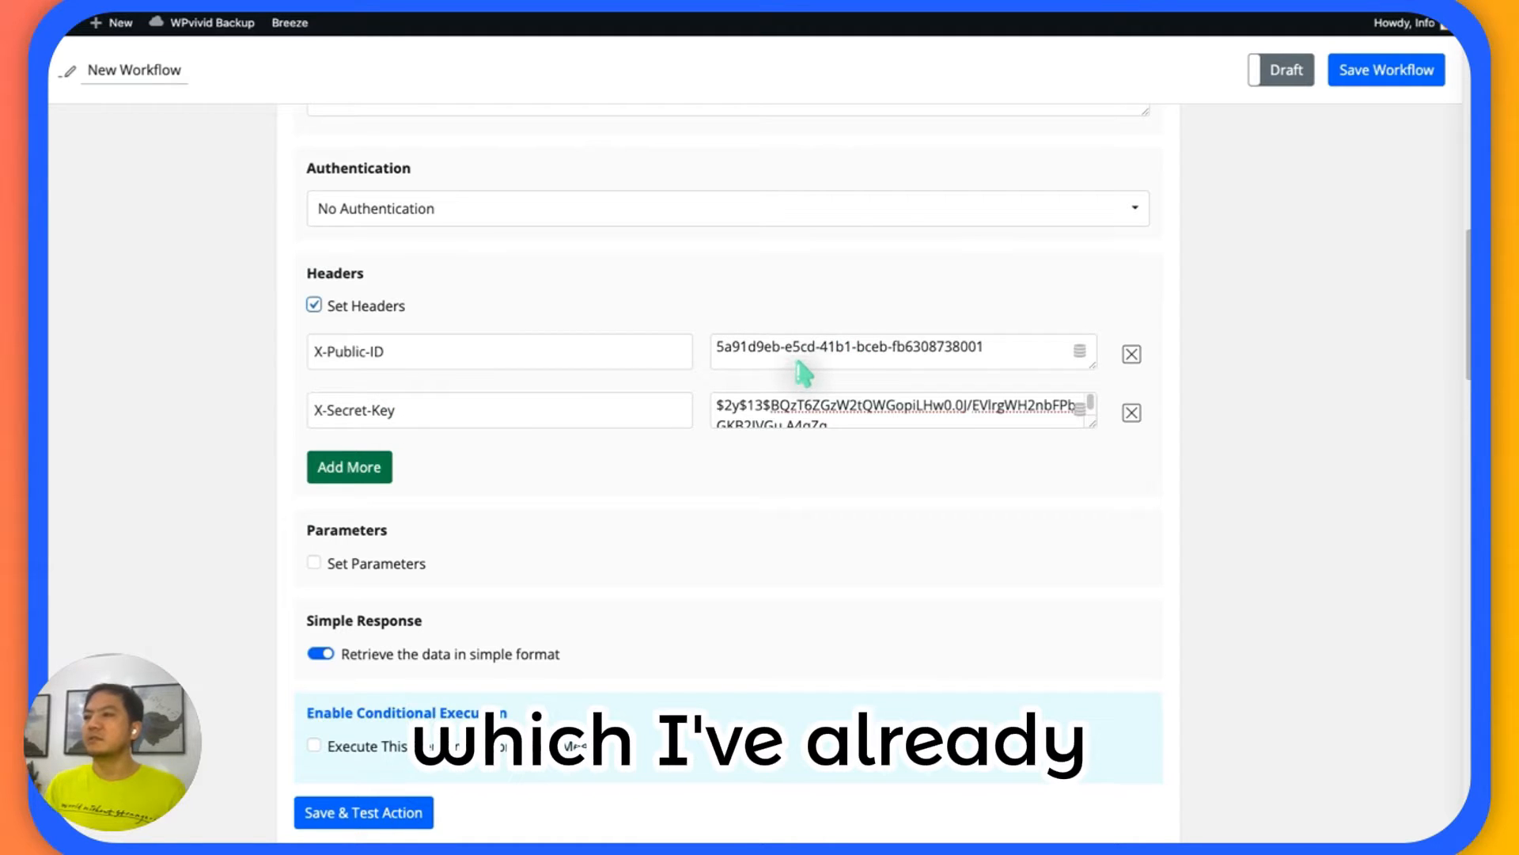
pyautogui.scroll(-1, 803, 372)
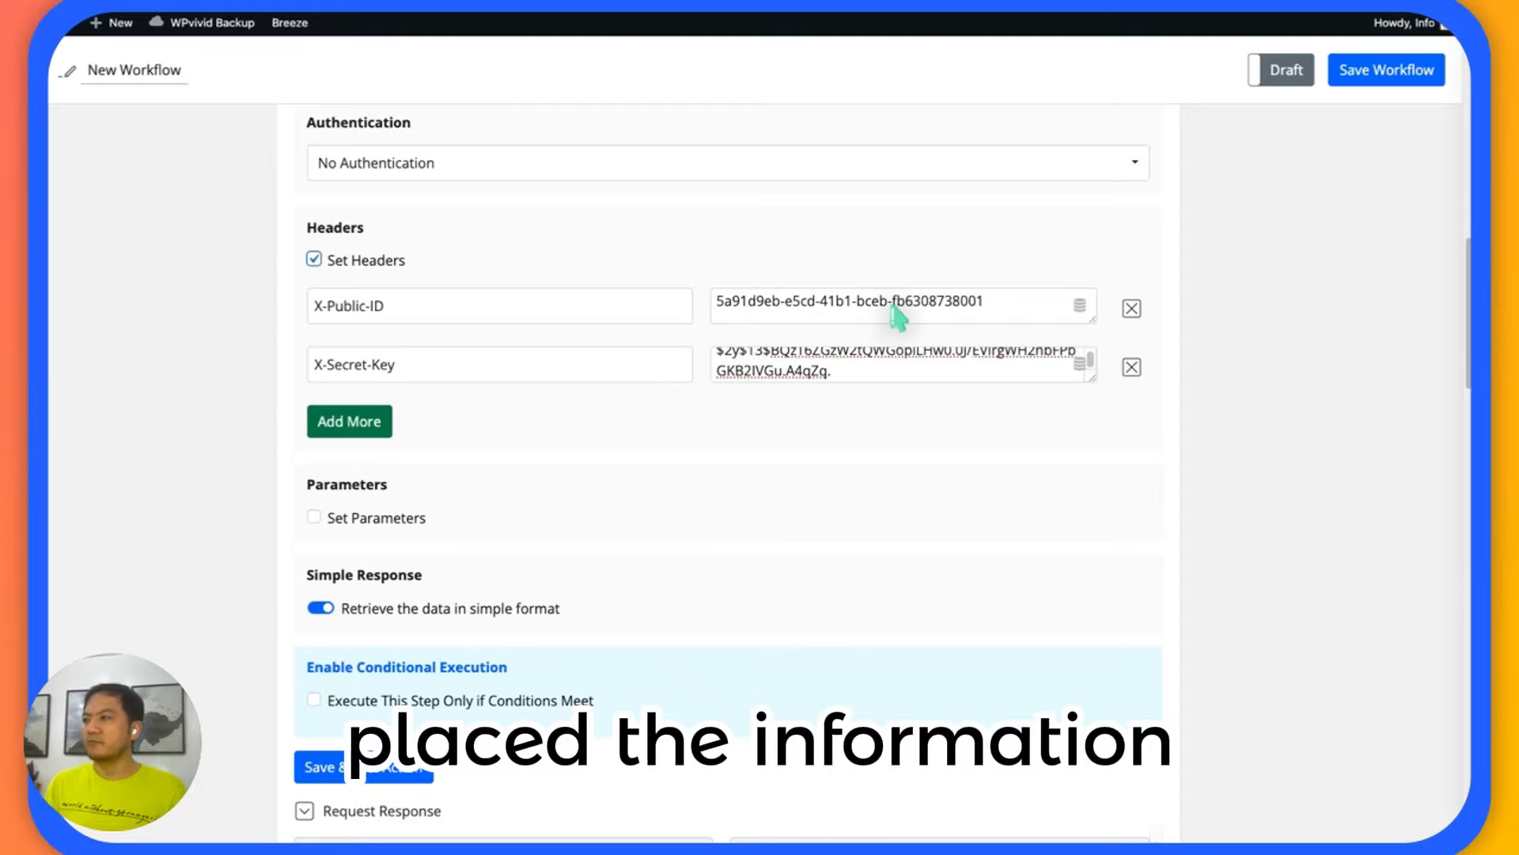
# Look over the Get Contact Meta action's settings, then switch to the Secure API documentation and check the /contact/meta endpoint's parameters.
pyautogui.scroll(-1, 898, 317)
pyautogui.scroll(1, 556, 298)
pyautogui.scroll(-3, 556, 299)
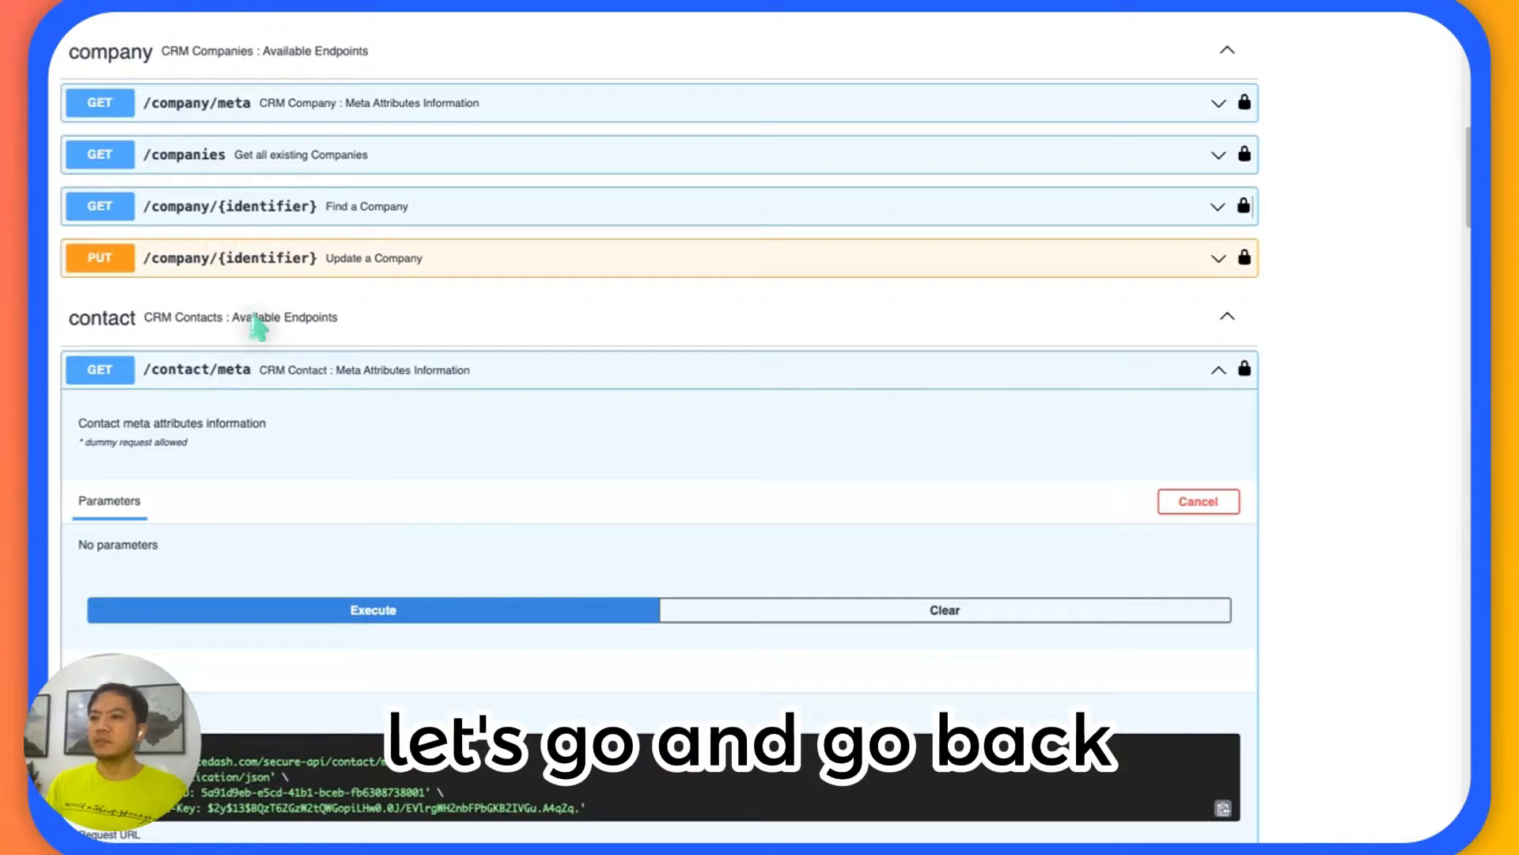
pyautogui.scroll(-5, 254, 380)
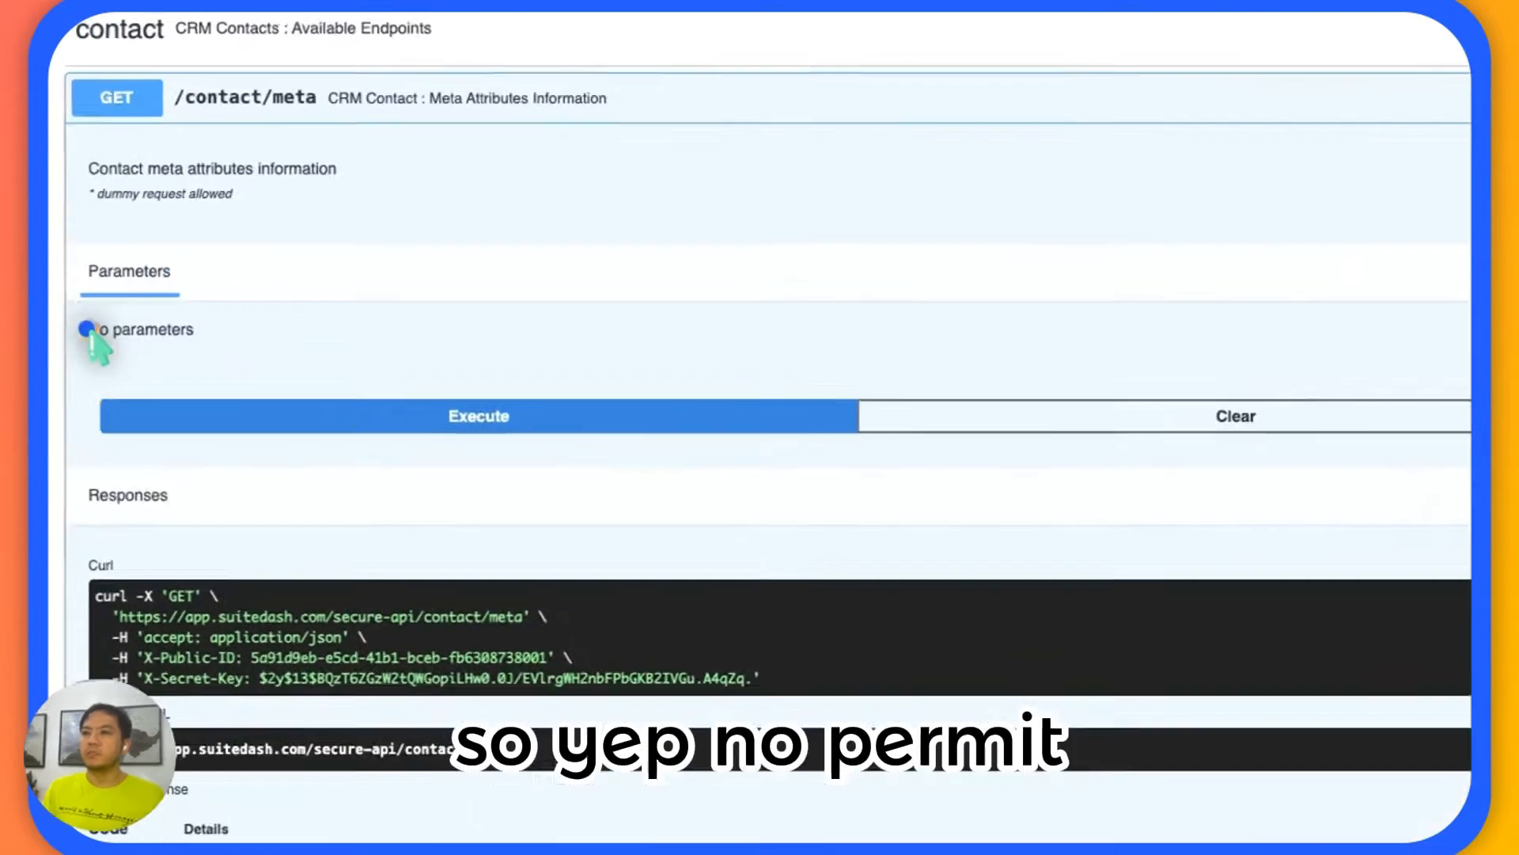
pyautogui.moveTo(80, 252); pyautogui.dragTo(231, 267)
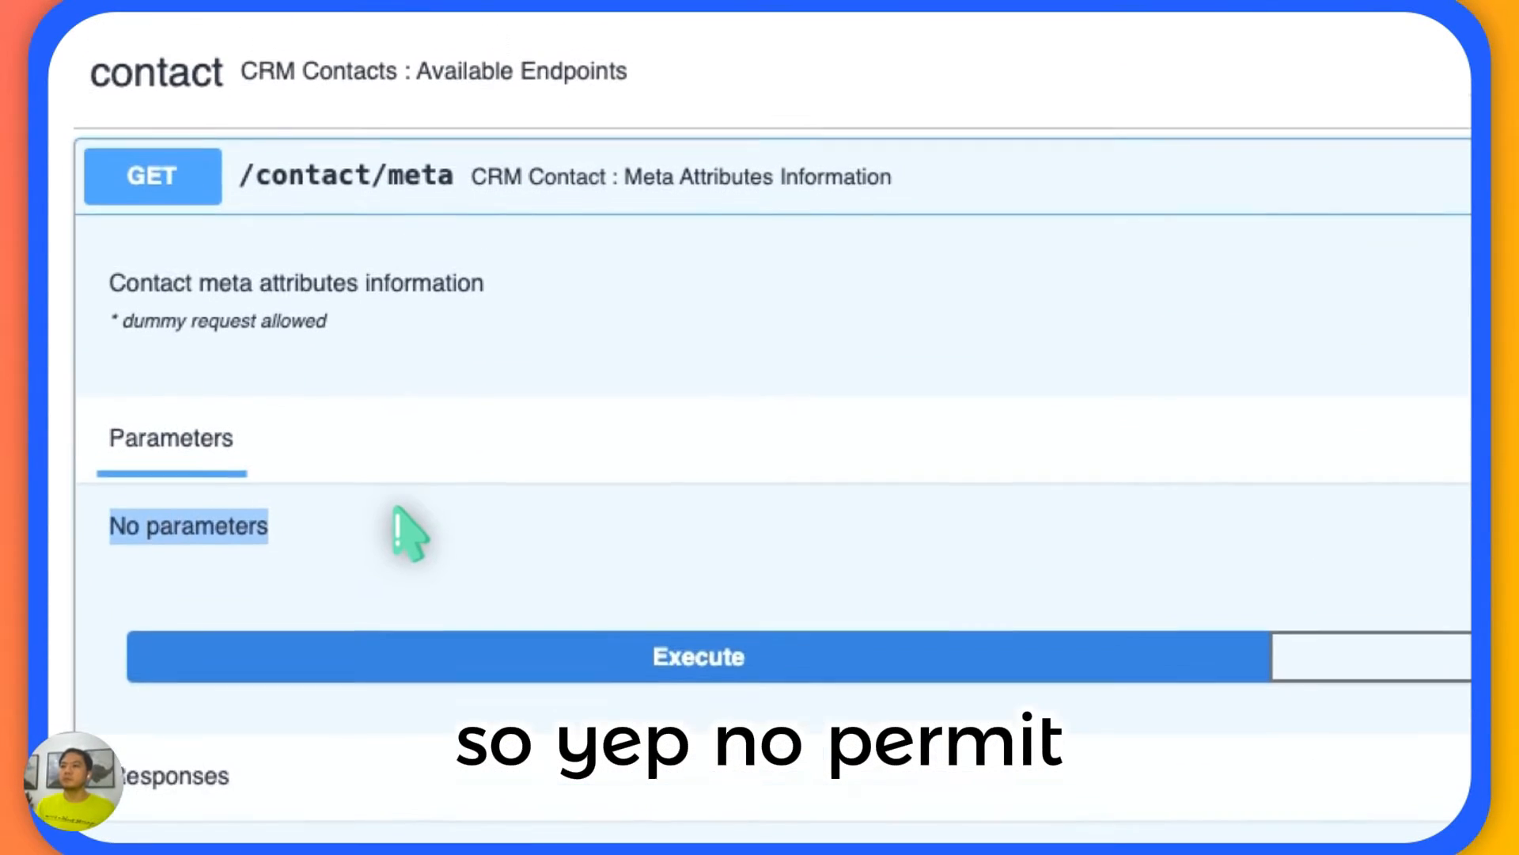
pyautogui.scroll(2, 395, 524)
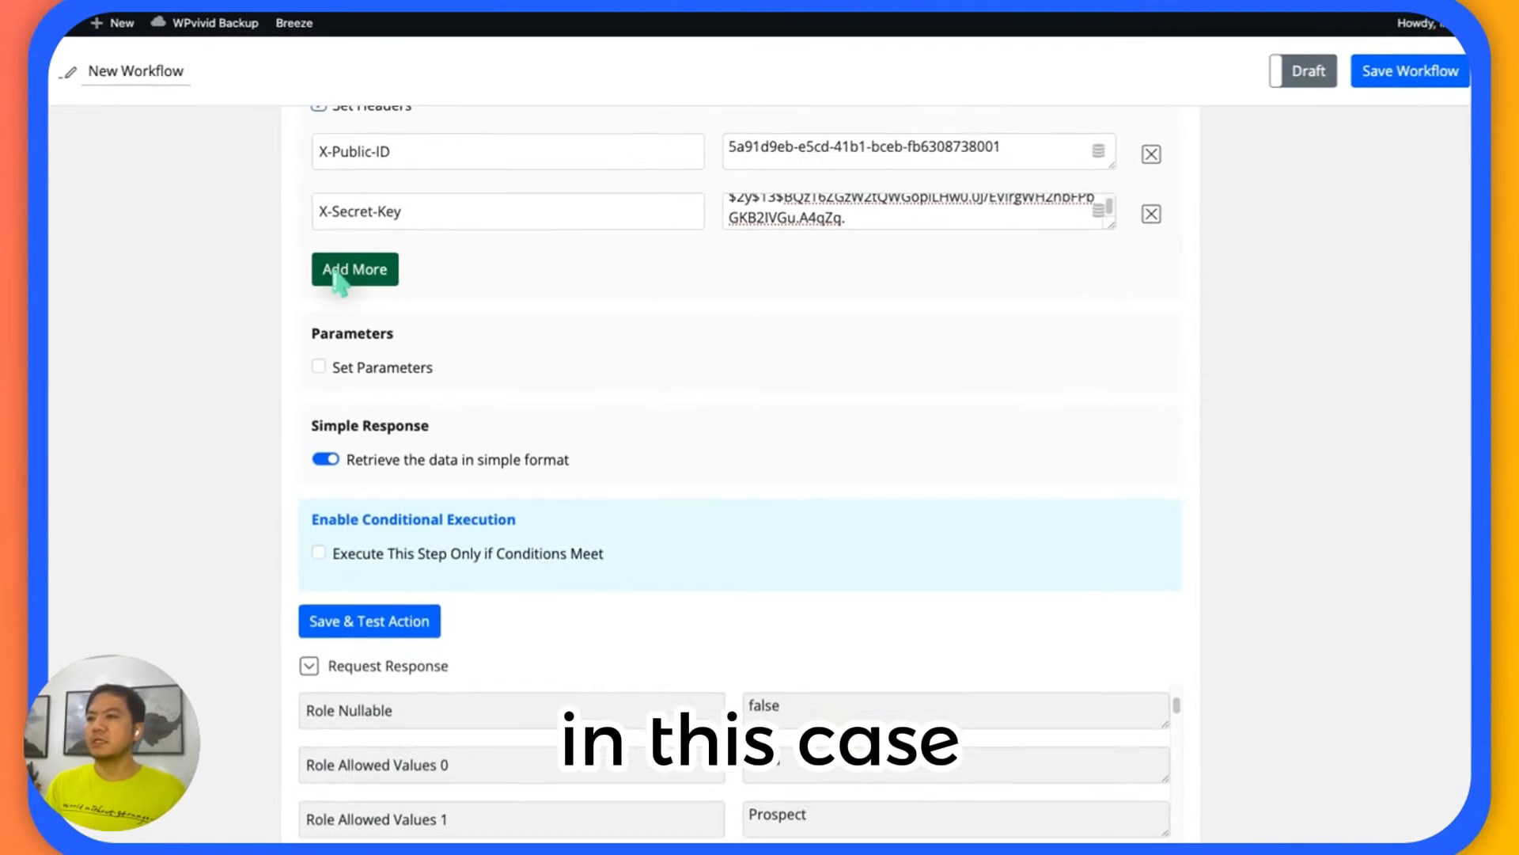
# Return to the workflow and save and test the Get Contact Meta action with Set Parameters left off.
pyautogui.scroll(-1, 333, 277)
pyautogui.scroll(2, 257, 299)
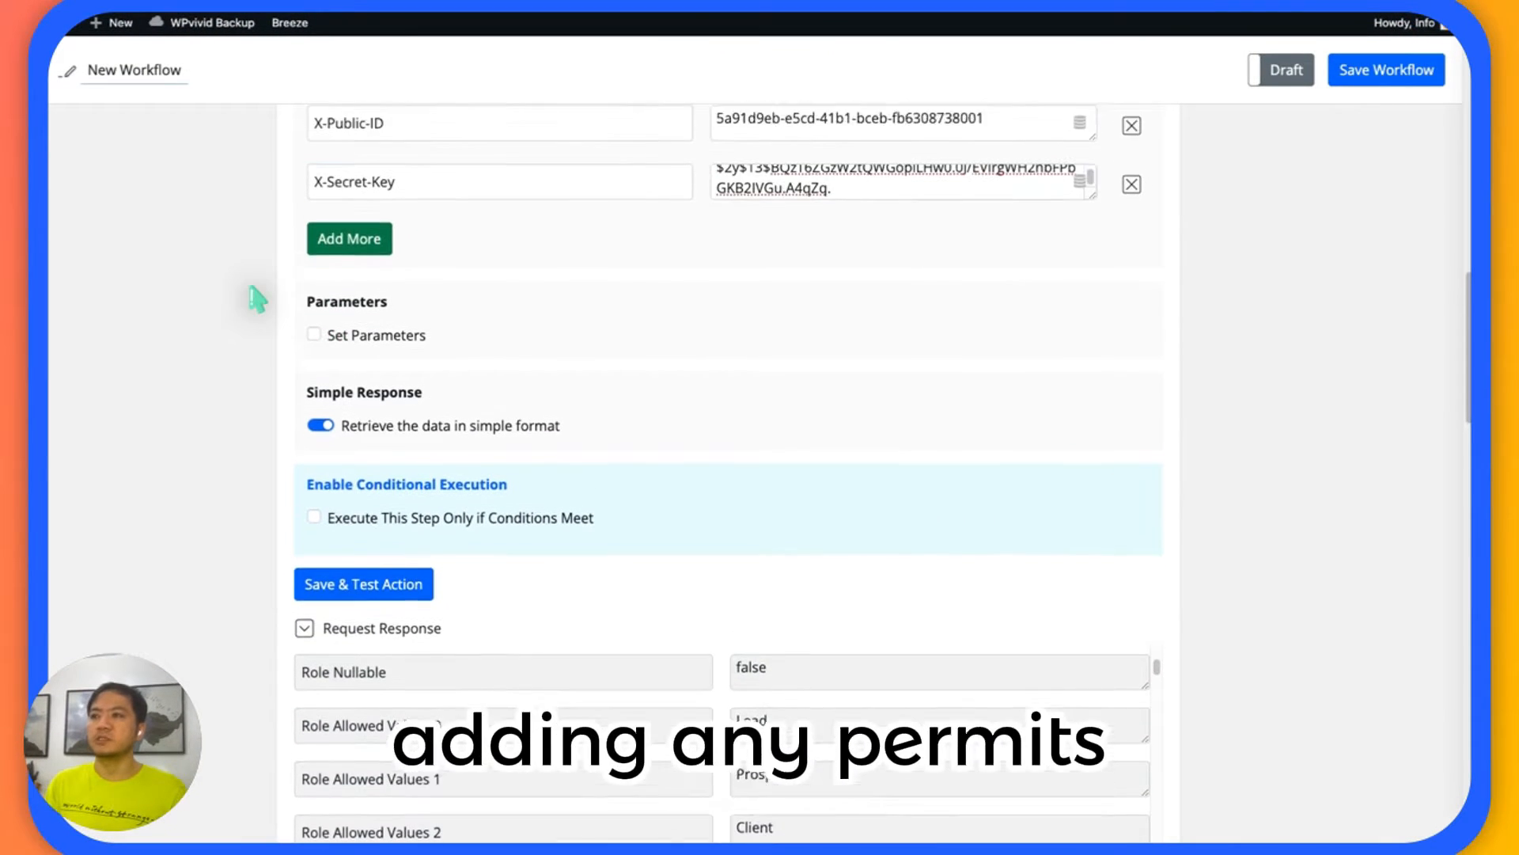
pyautogui.scroll(-3, 258, 299)
pyautogui.click(350, 411)
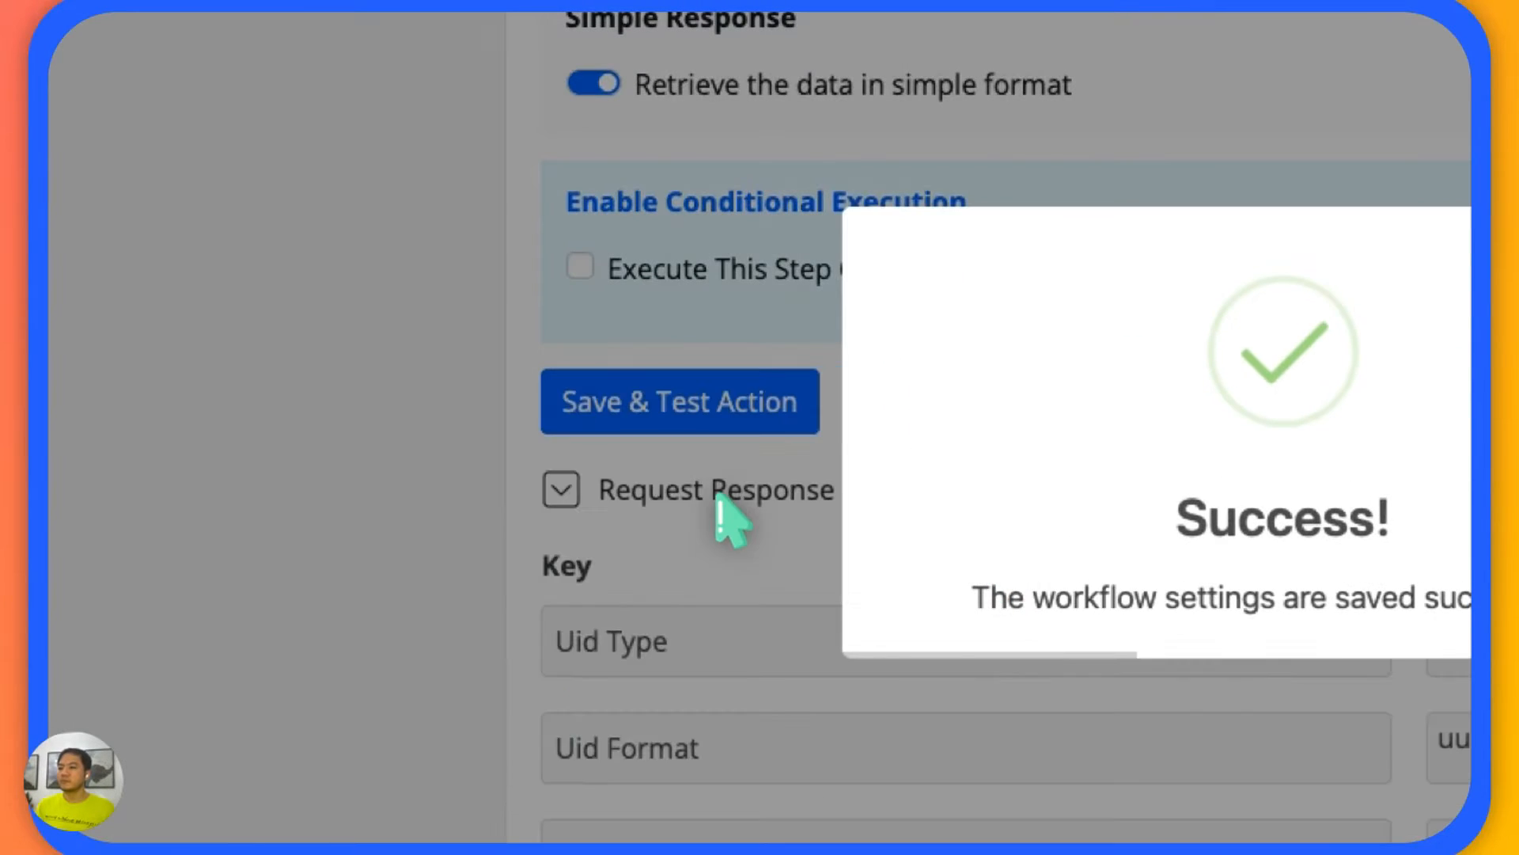
# Look through the Get Contact Meta request response for the uid, first name, last name, email and name prefix attributes.
pyautogui.scroll(-5, 558, 495)
pyautogui.scroll(-5, 849, 457)
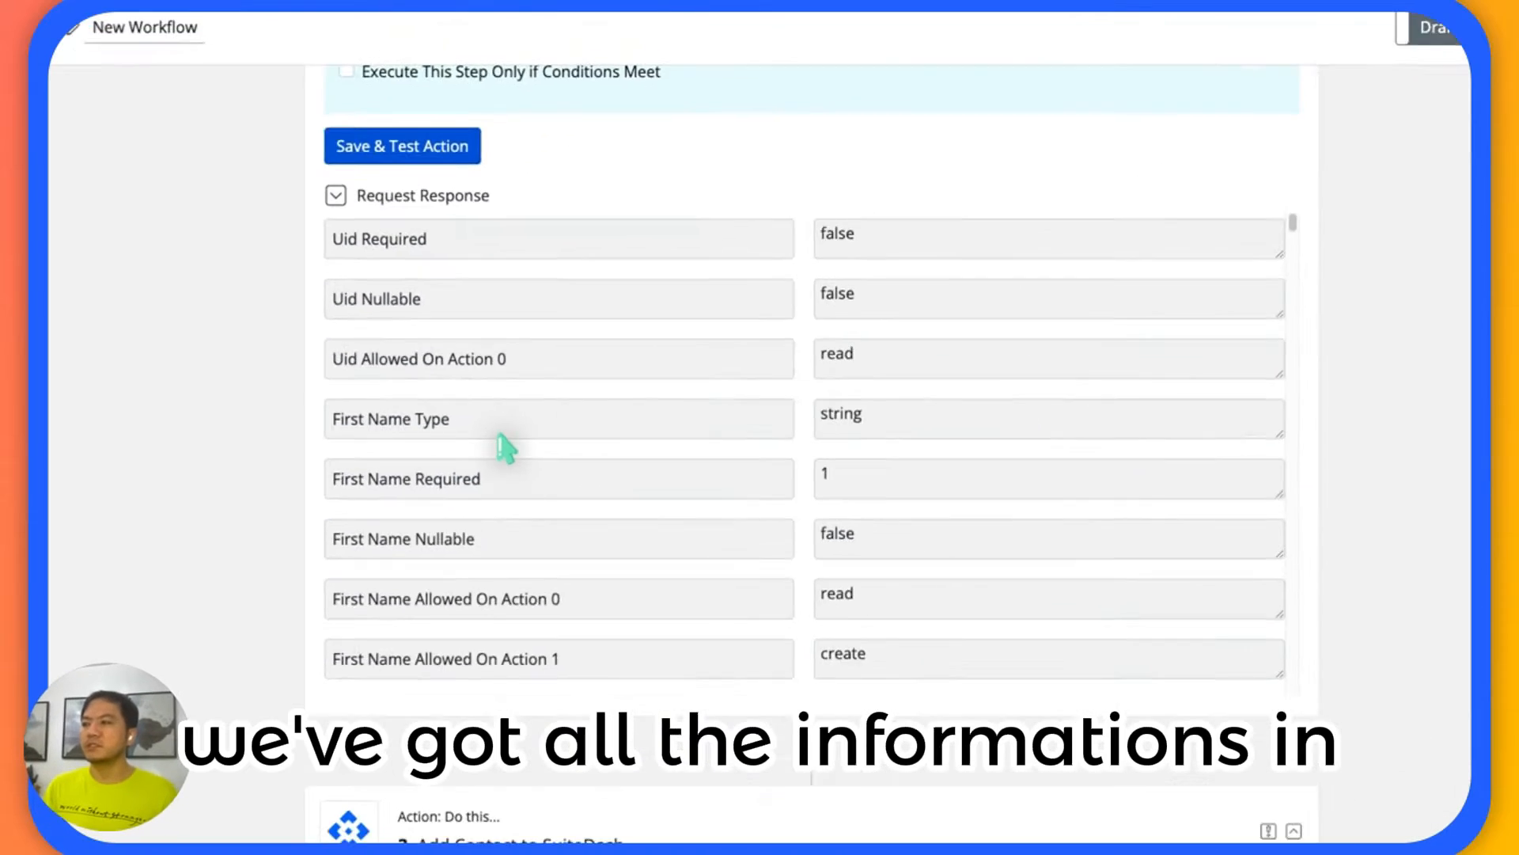
pyautogui.scroll(-2, 505, 447)
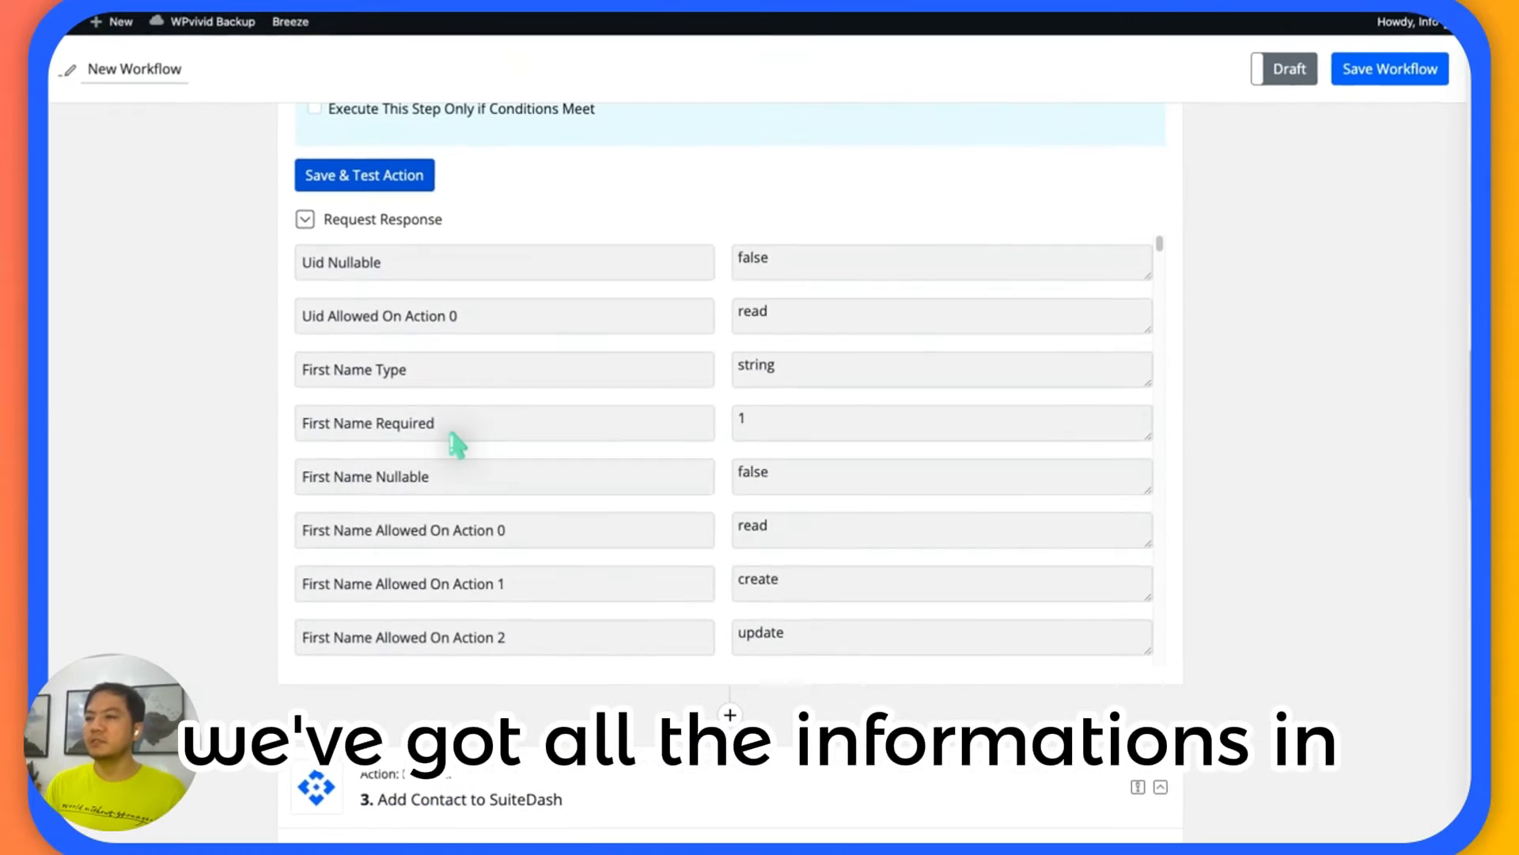
pyautogui.scroll(2, 505, 447)
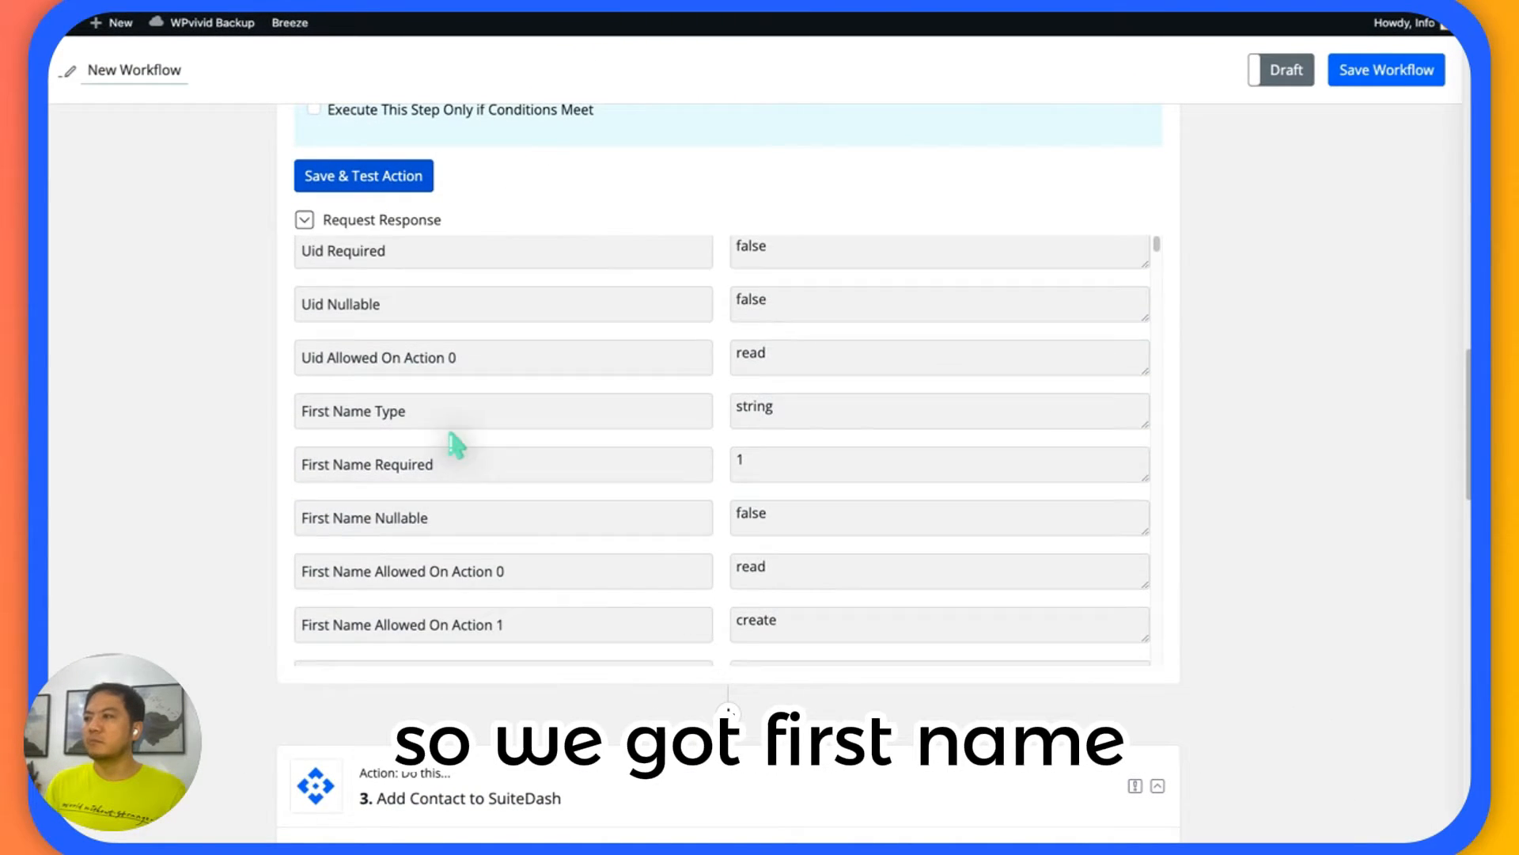
pyautogui.scroll(3, 456, 445)
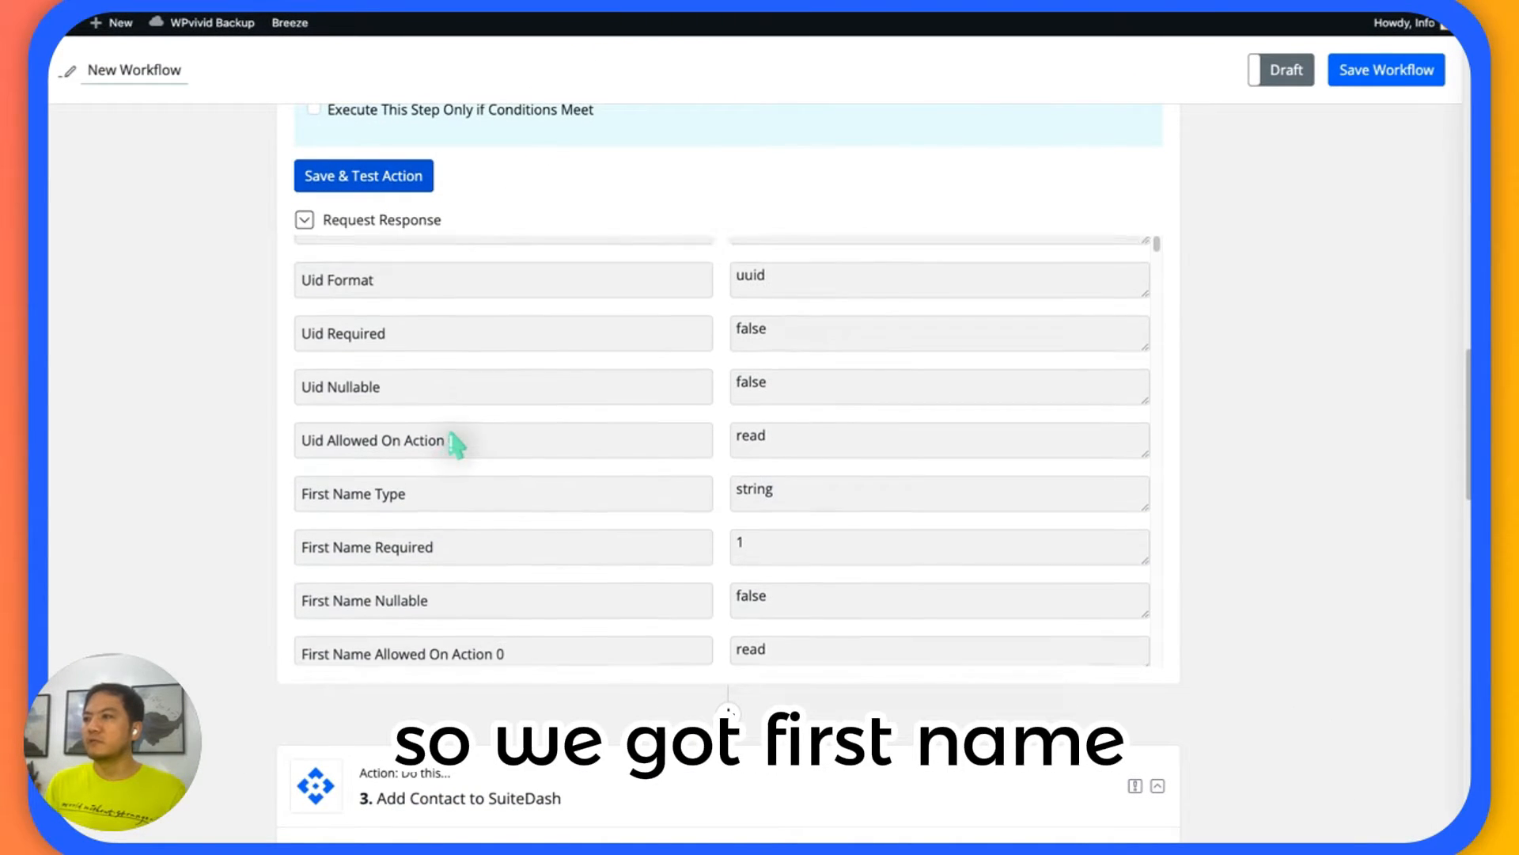
pyautogui.scroll(-7, 573, 436)
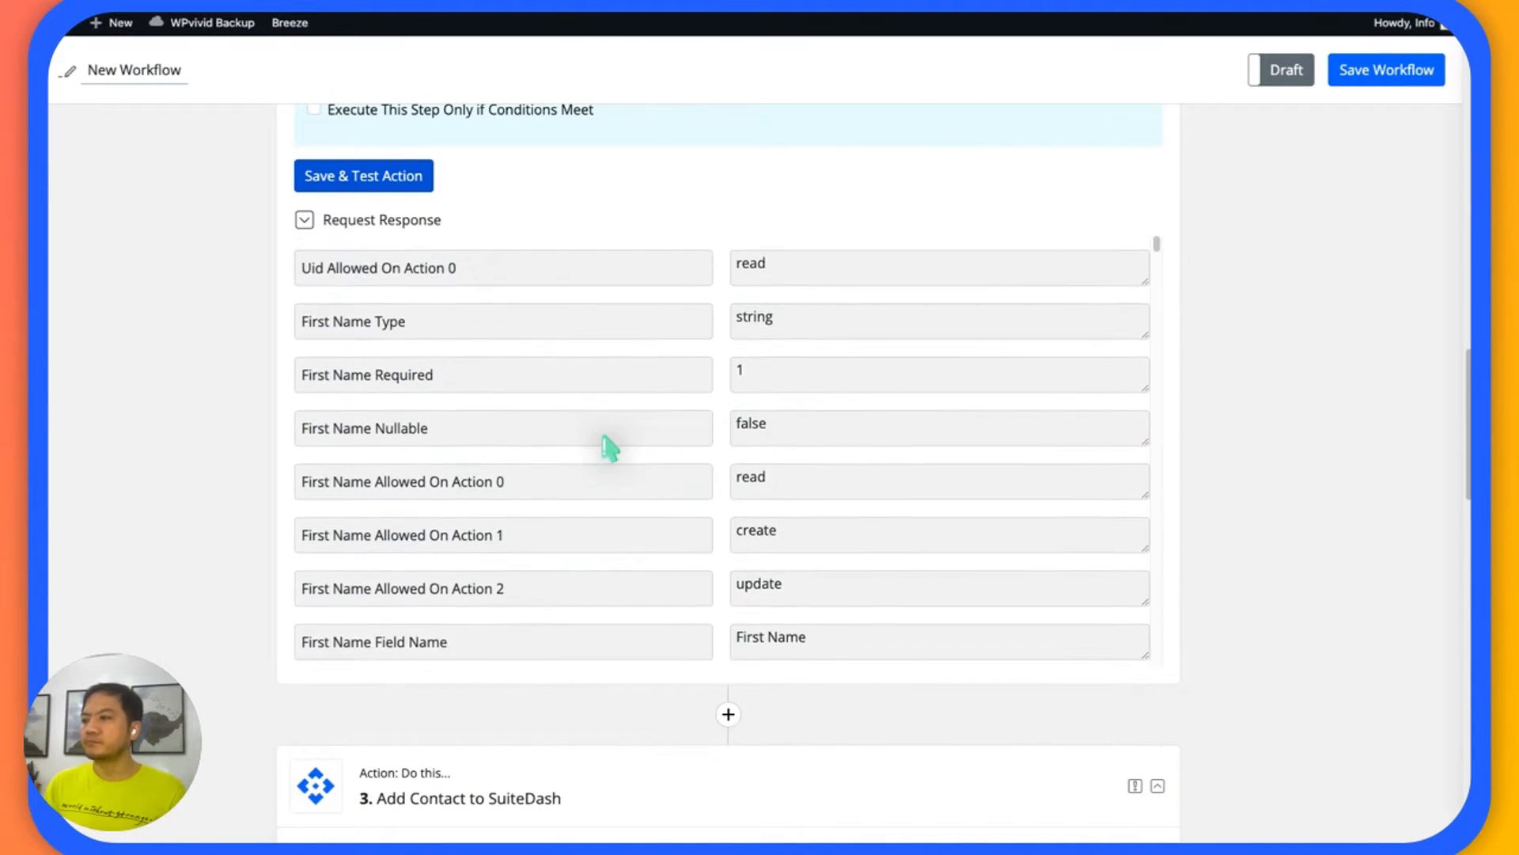
pyautogui.scroll(-9, 716, 472)
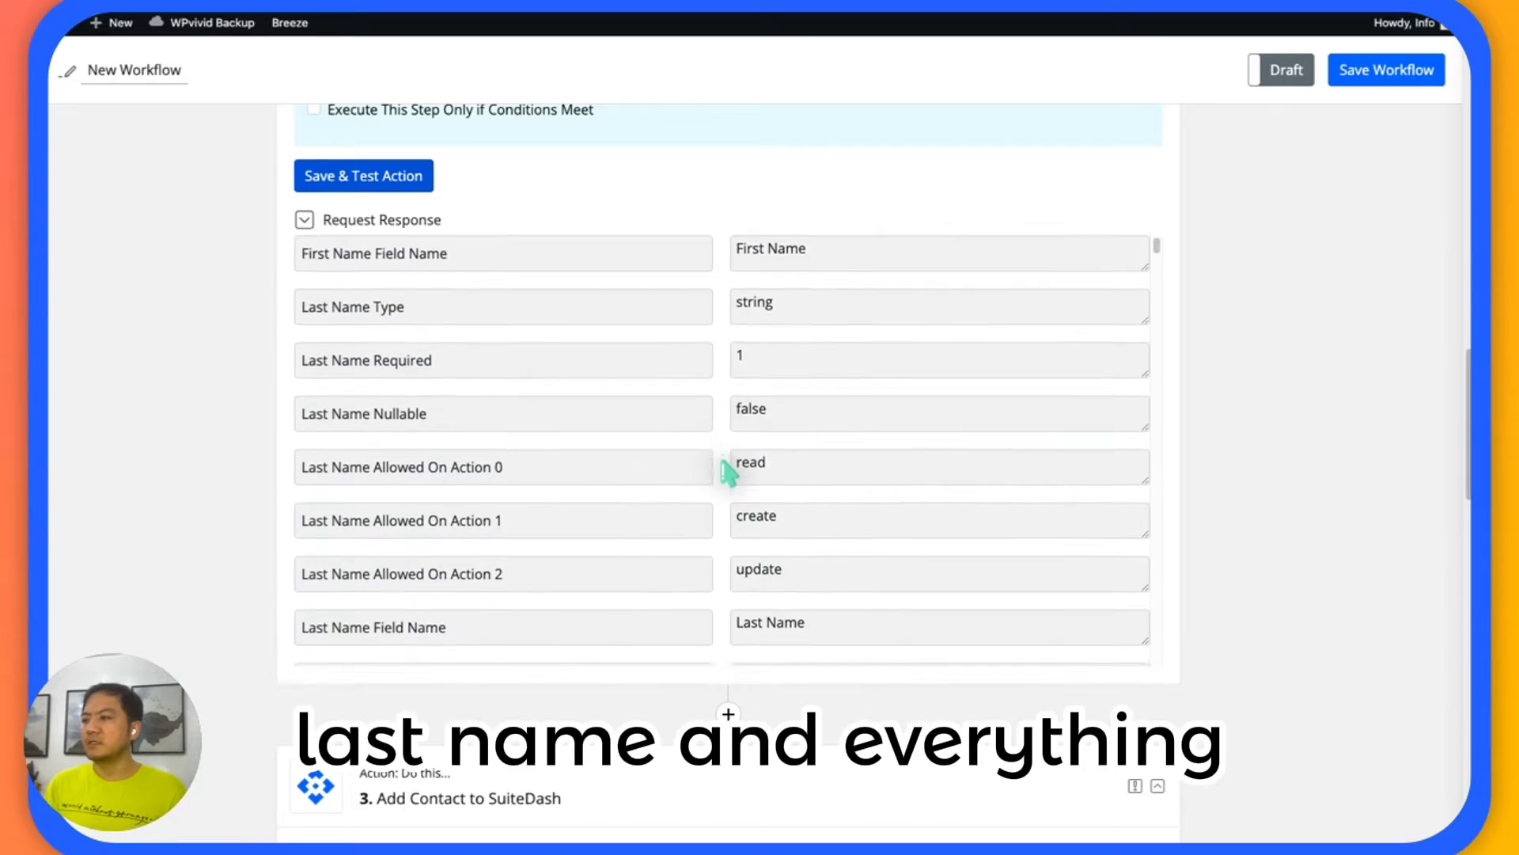
pyautogui.scroll(-1, 665, 451)
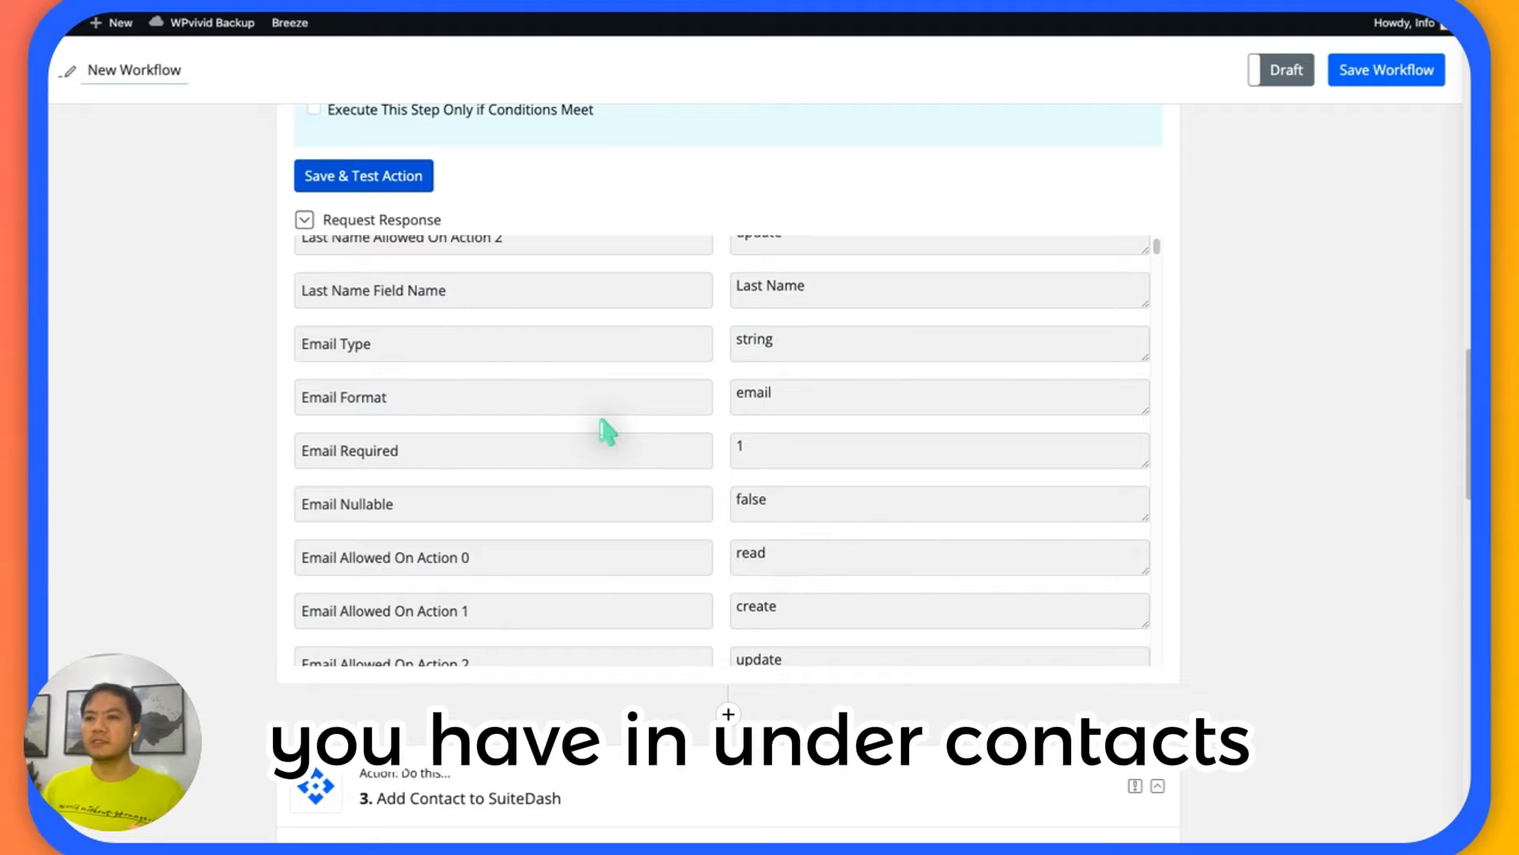
pyautogui.scroll(-5, 590, 432)
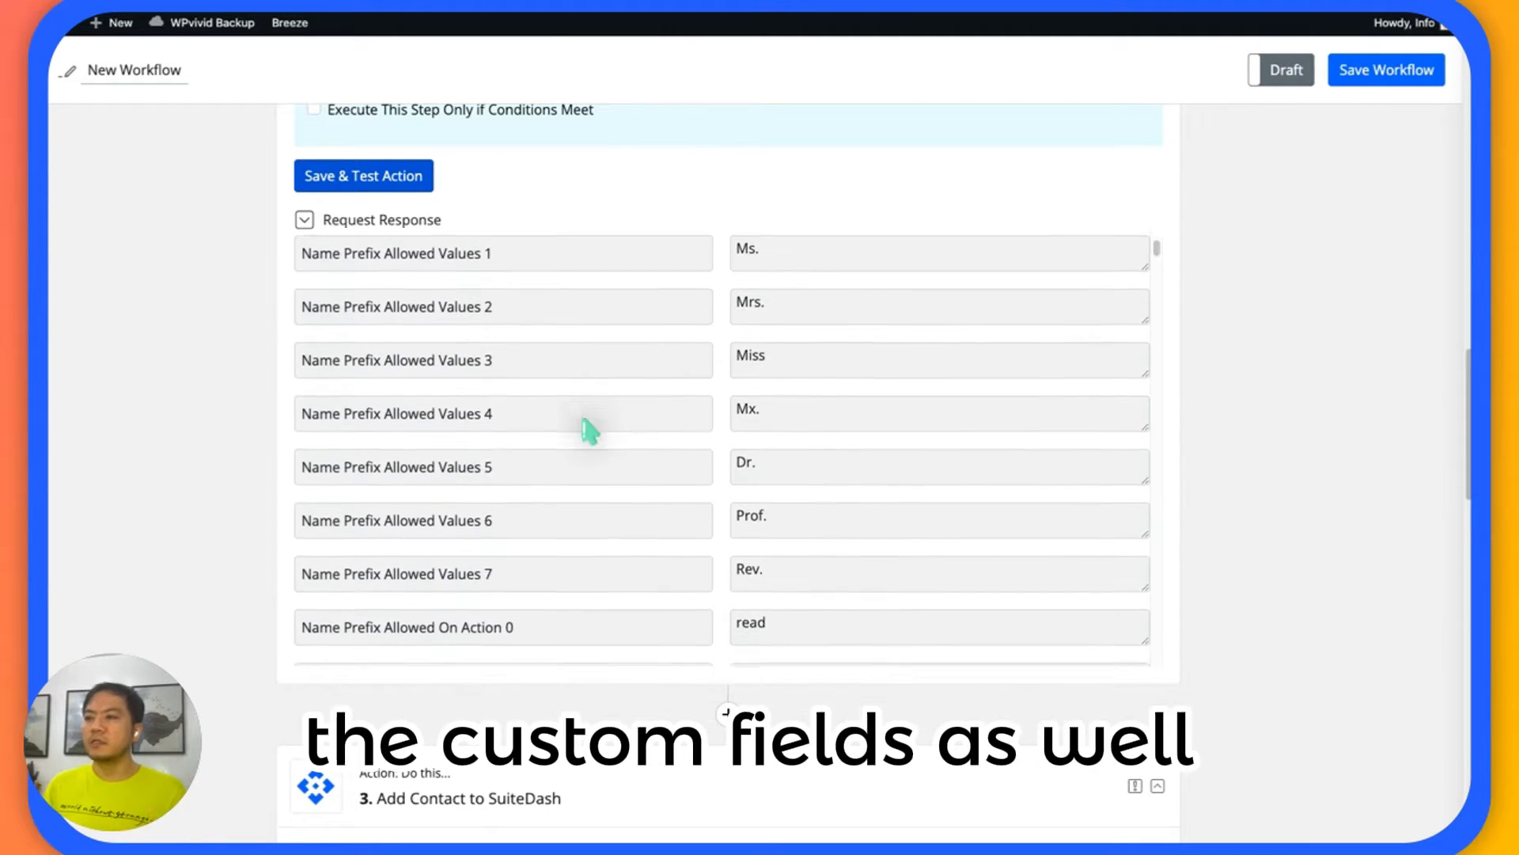
pyautogui.scroll(10, 590, 431)
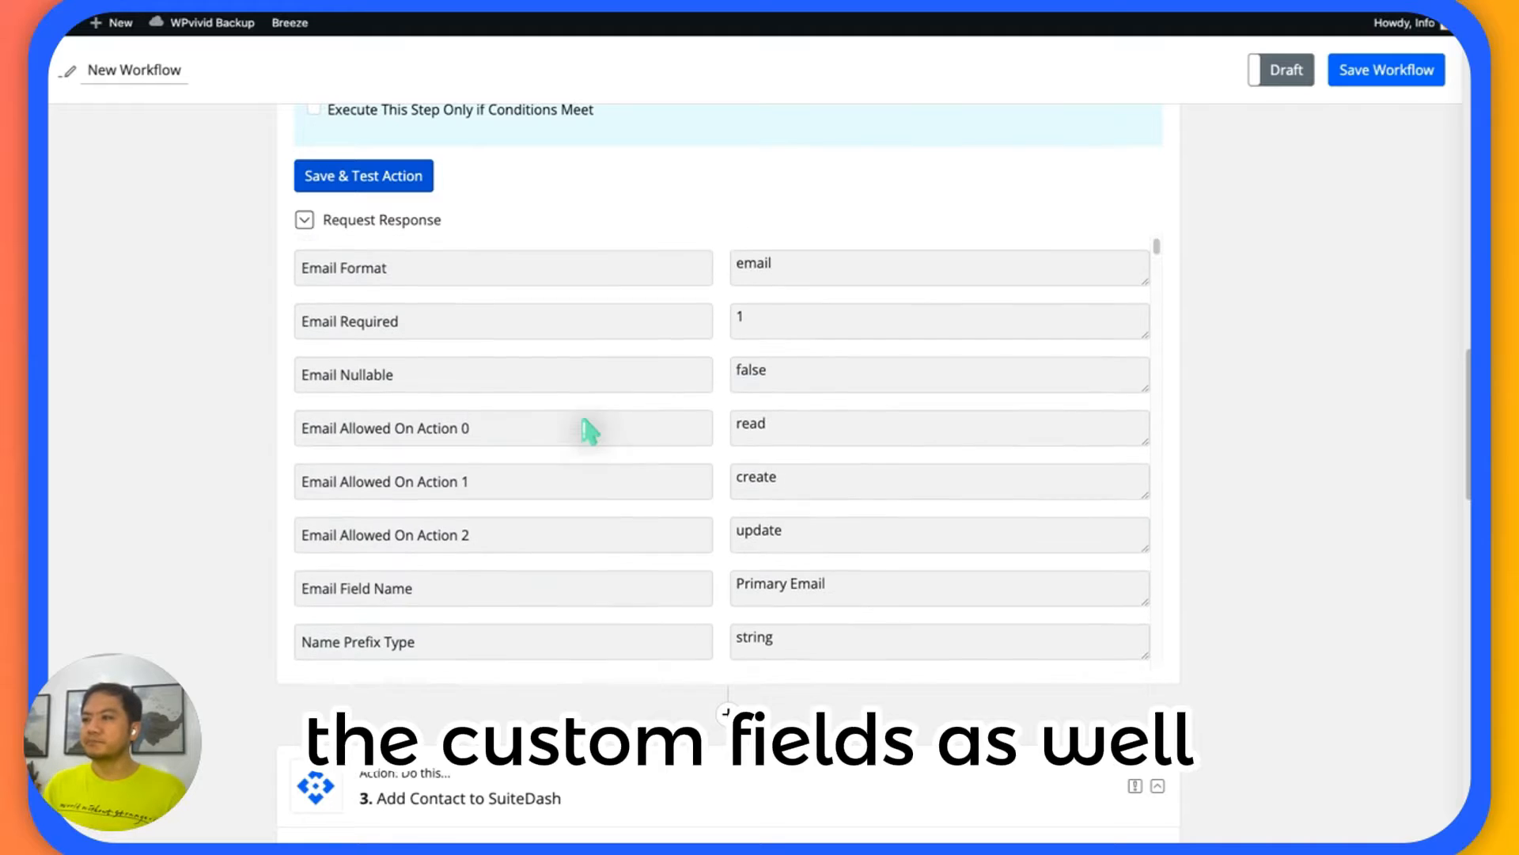
pyautogui.scroll(5, 589, 431)
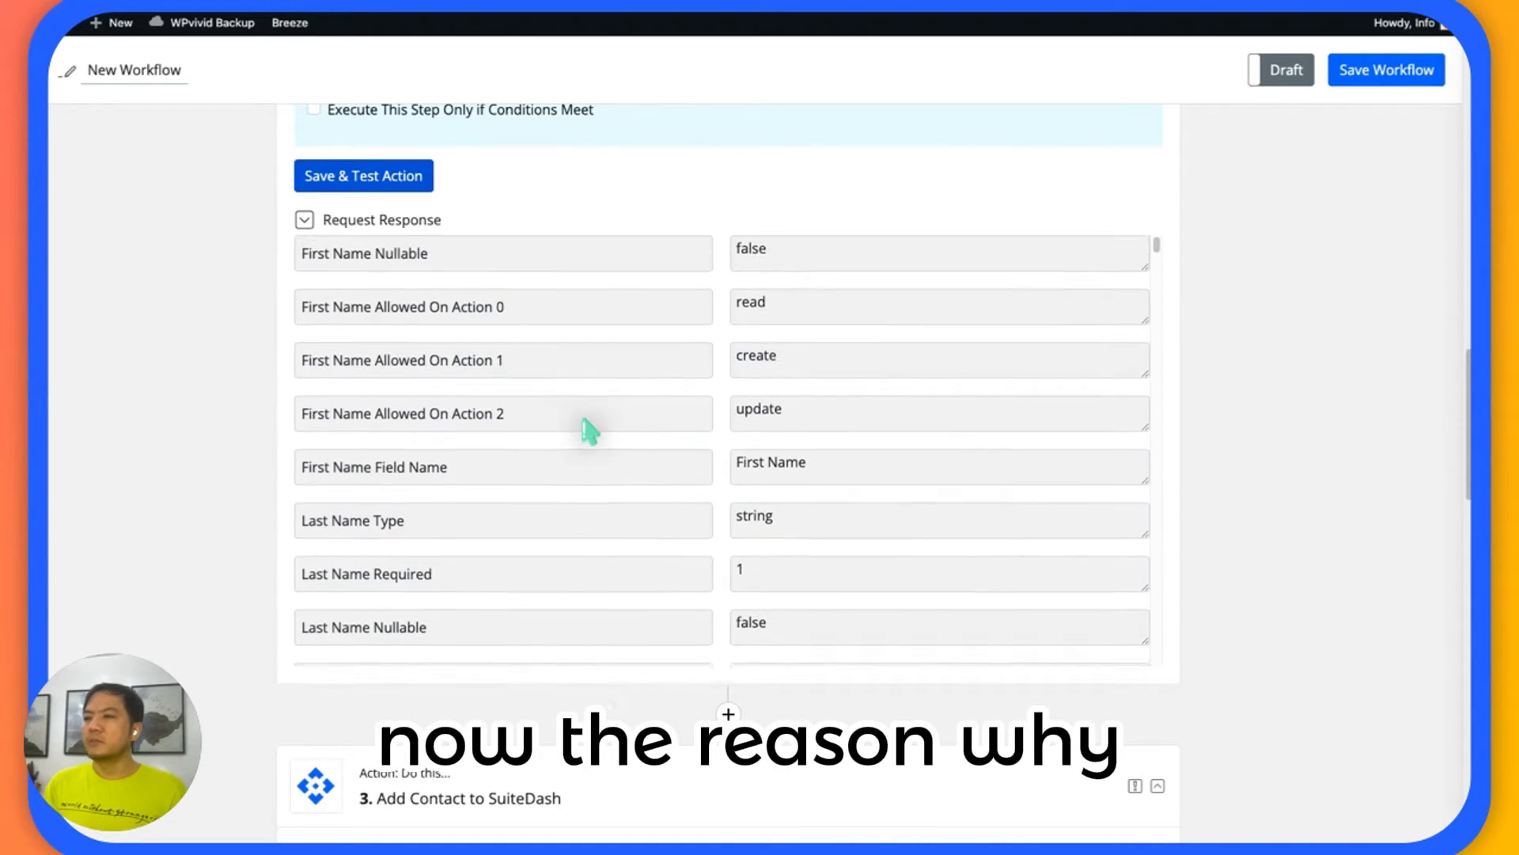
pyautogui.scroll(3, 93, 310)
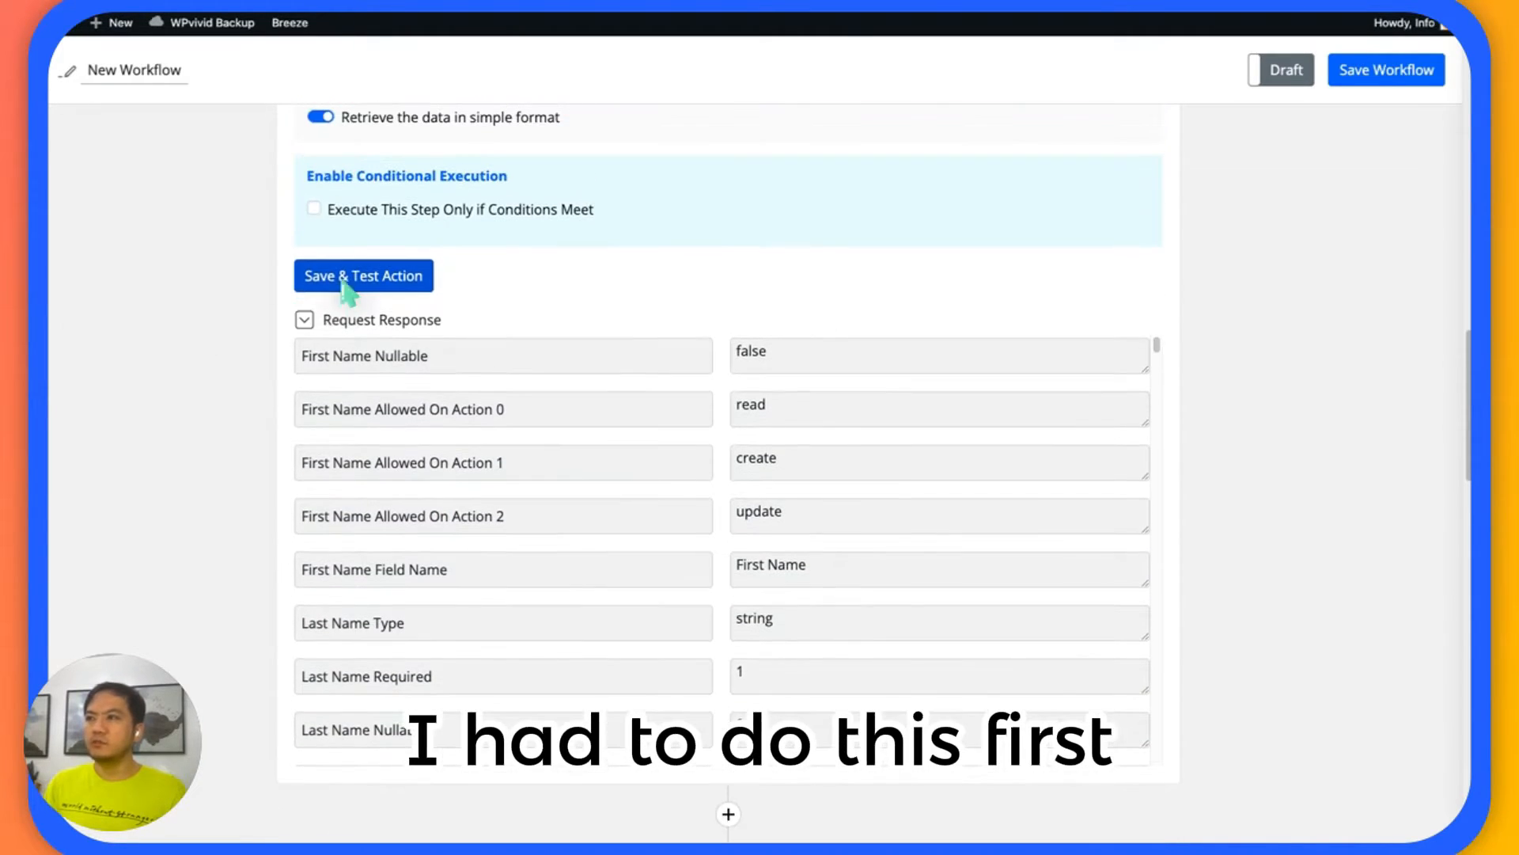
# Check the First Name Required and Last Name Required values in the request response.
pyautogui.scroll(-1, 553, 417)
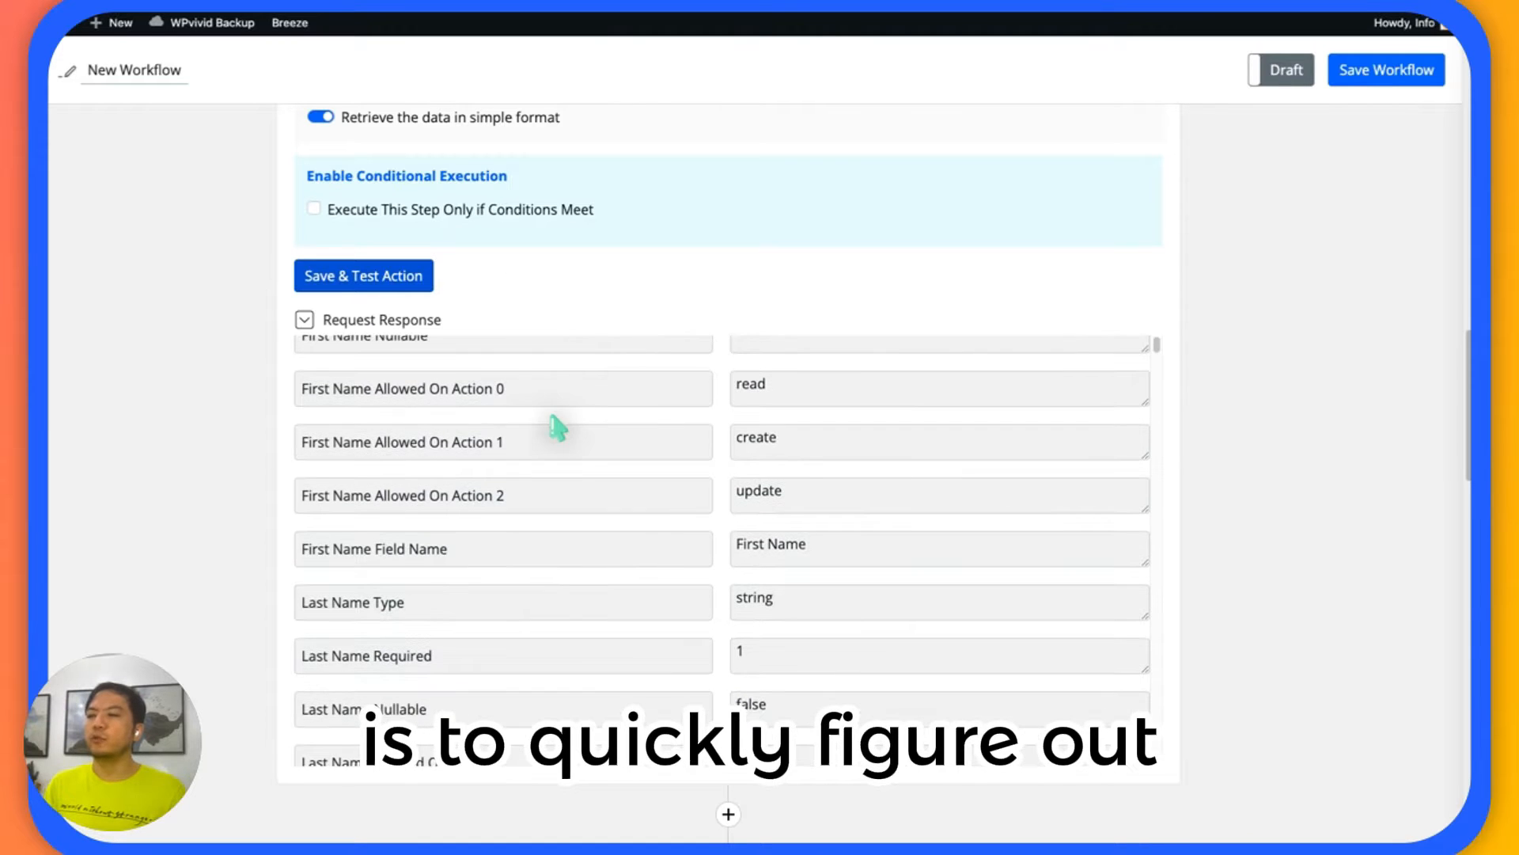
pyautogui.scroll(-5, 188, 377)
pyautogui.scroll(2, 526, 383)
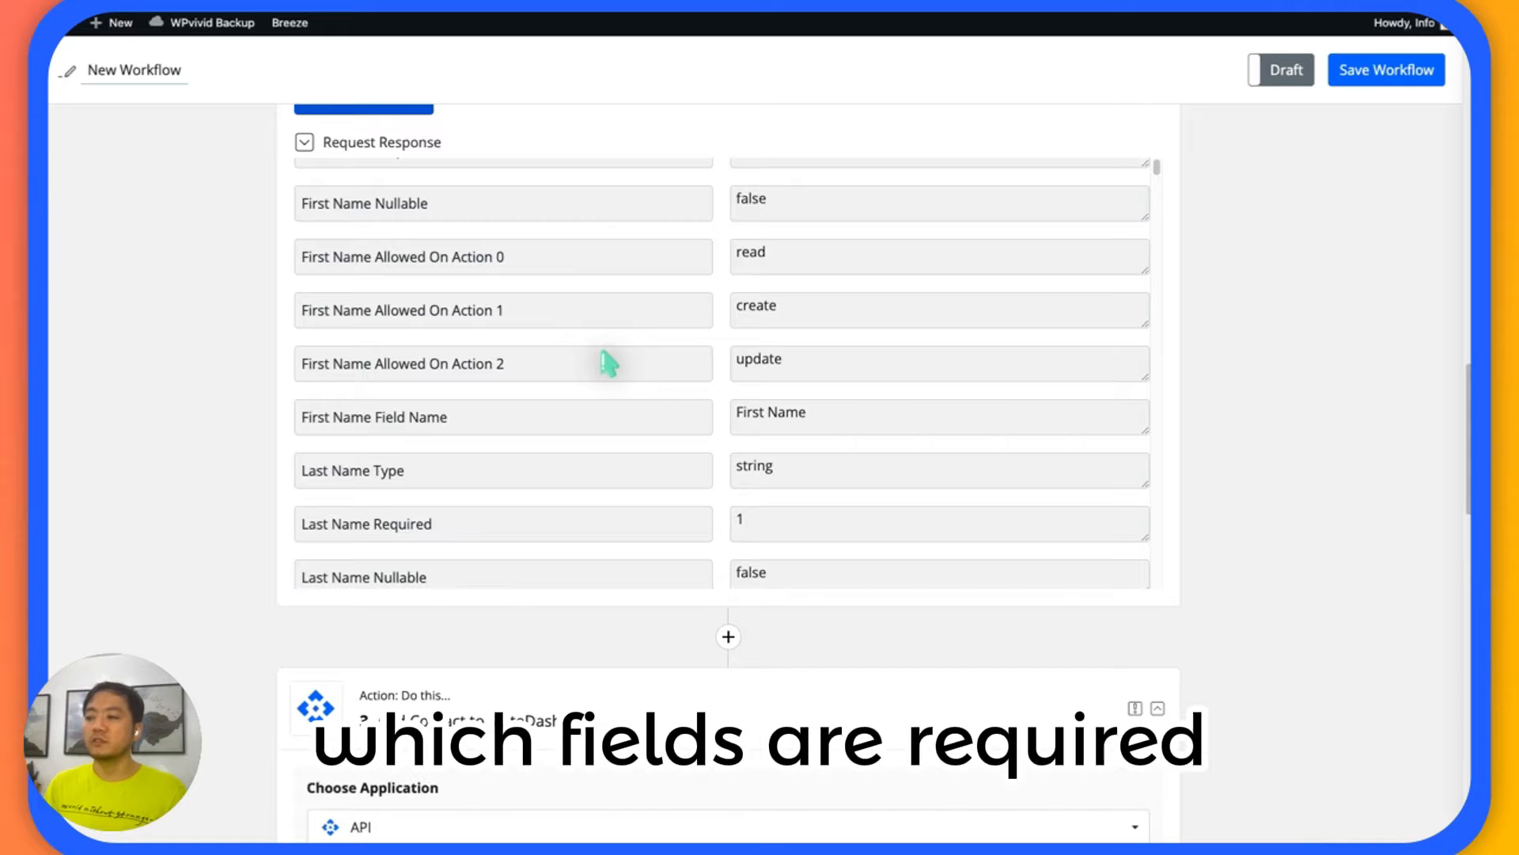
pyautogui.scroll(1, 595, 395)
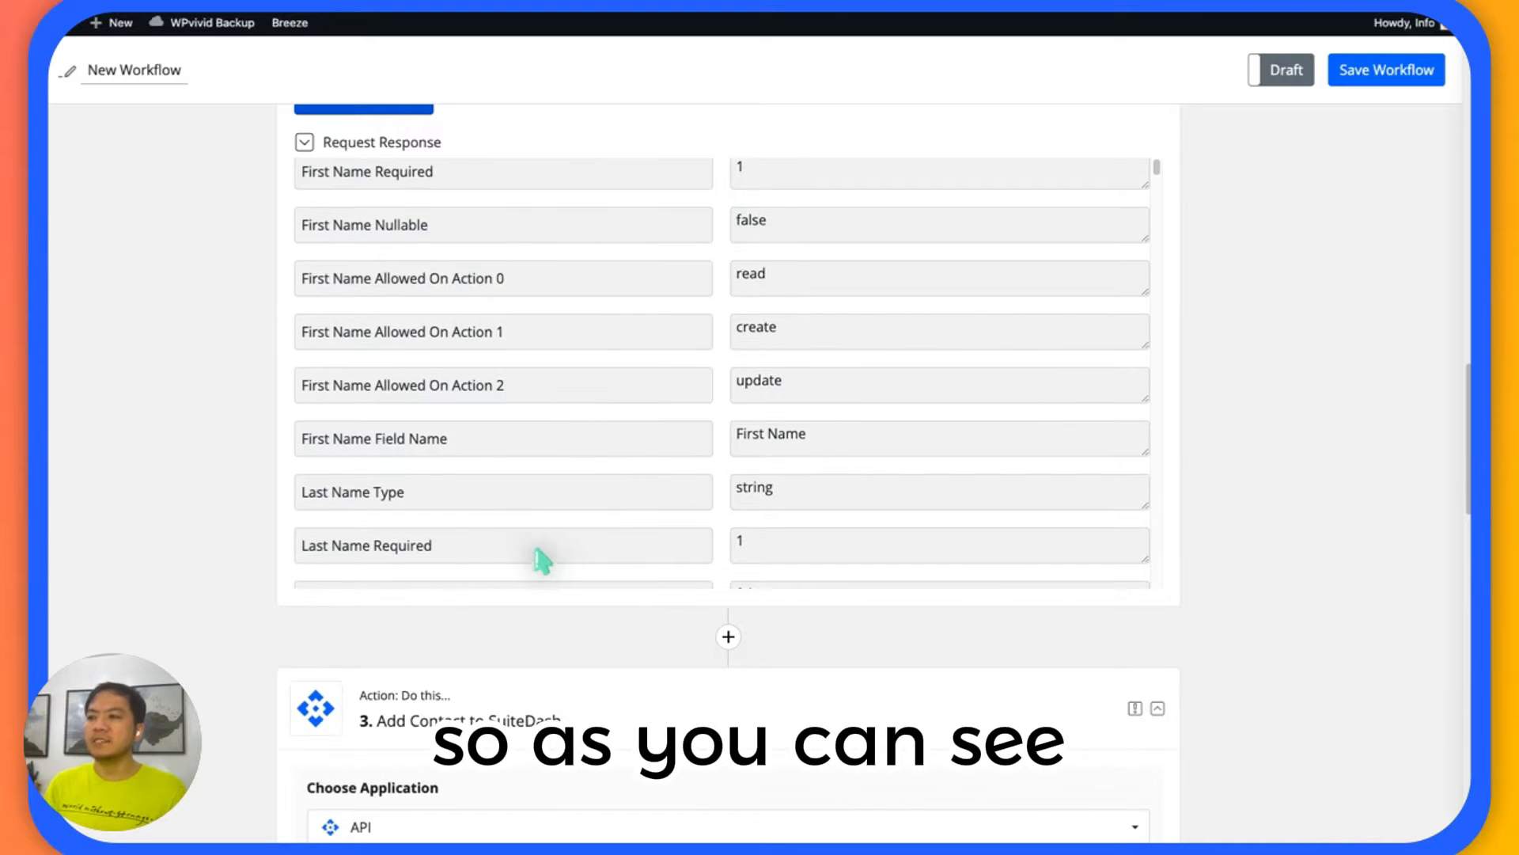
pyautogui.doubleClick(740, 546)
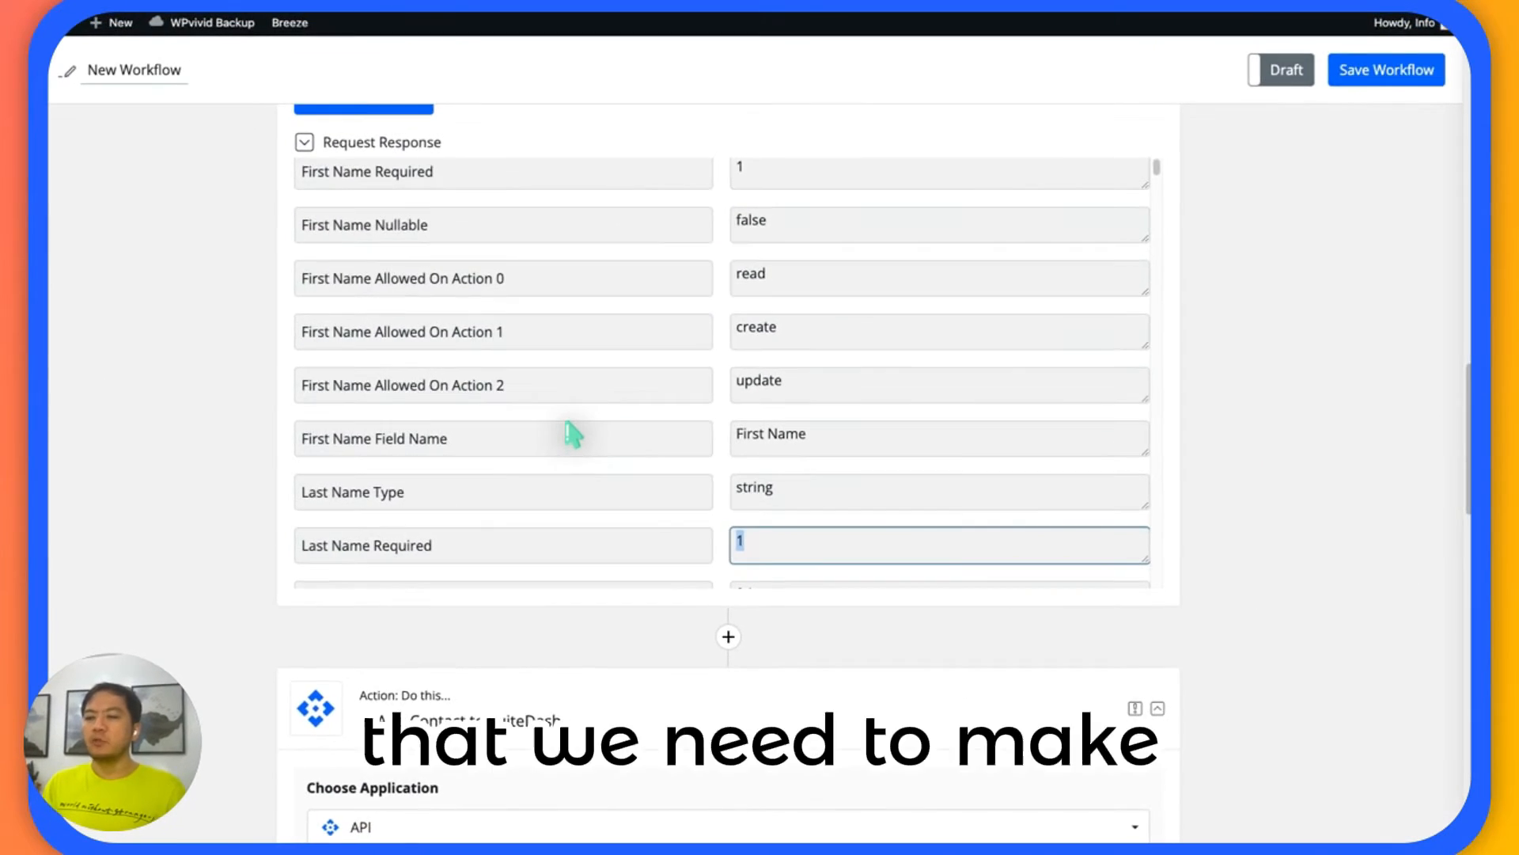
pyautogui.scroll(-1, 512, 216)
pyautogui.scroll(-1, 568, 433)
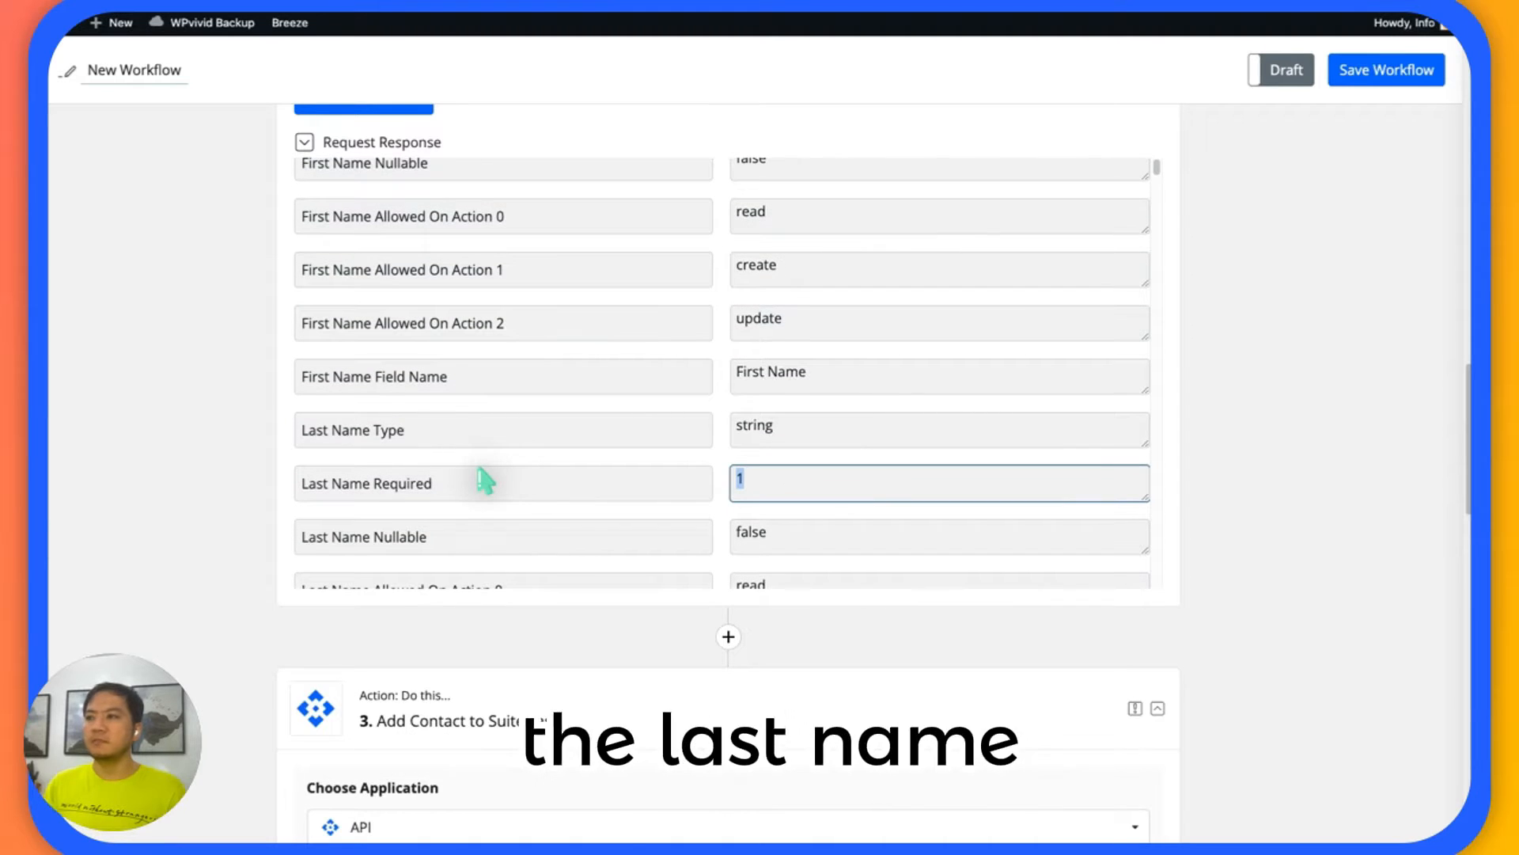
pyautogui.scroll(2, 484, 481)
pyautogui.scroll(6, 551, 336)
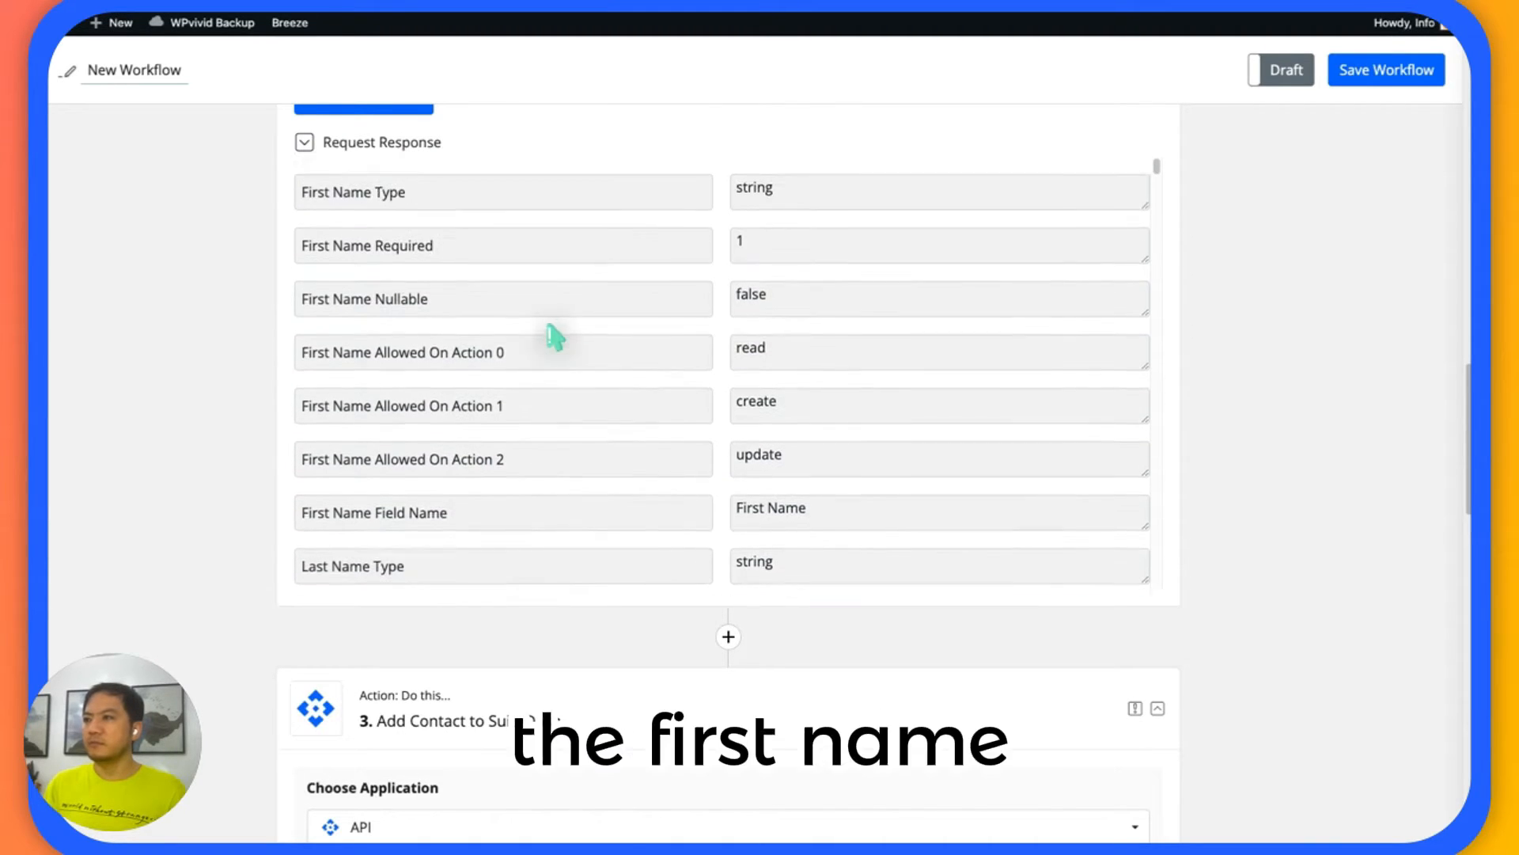
pyautogui.scroll(-15, 566, 360)
pyautogui.scroll(-15, 567, 364)
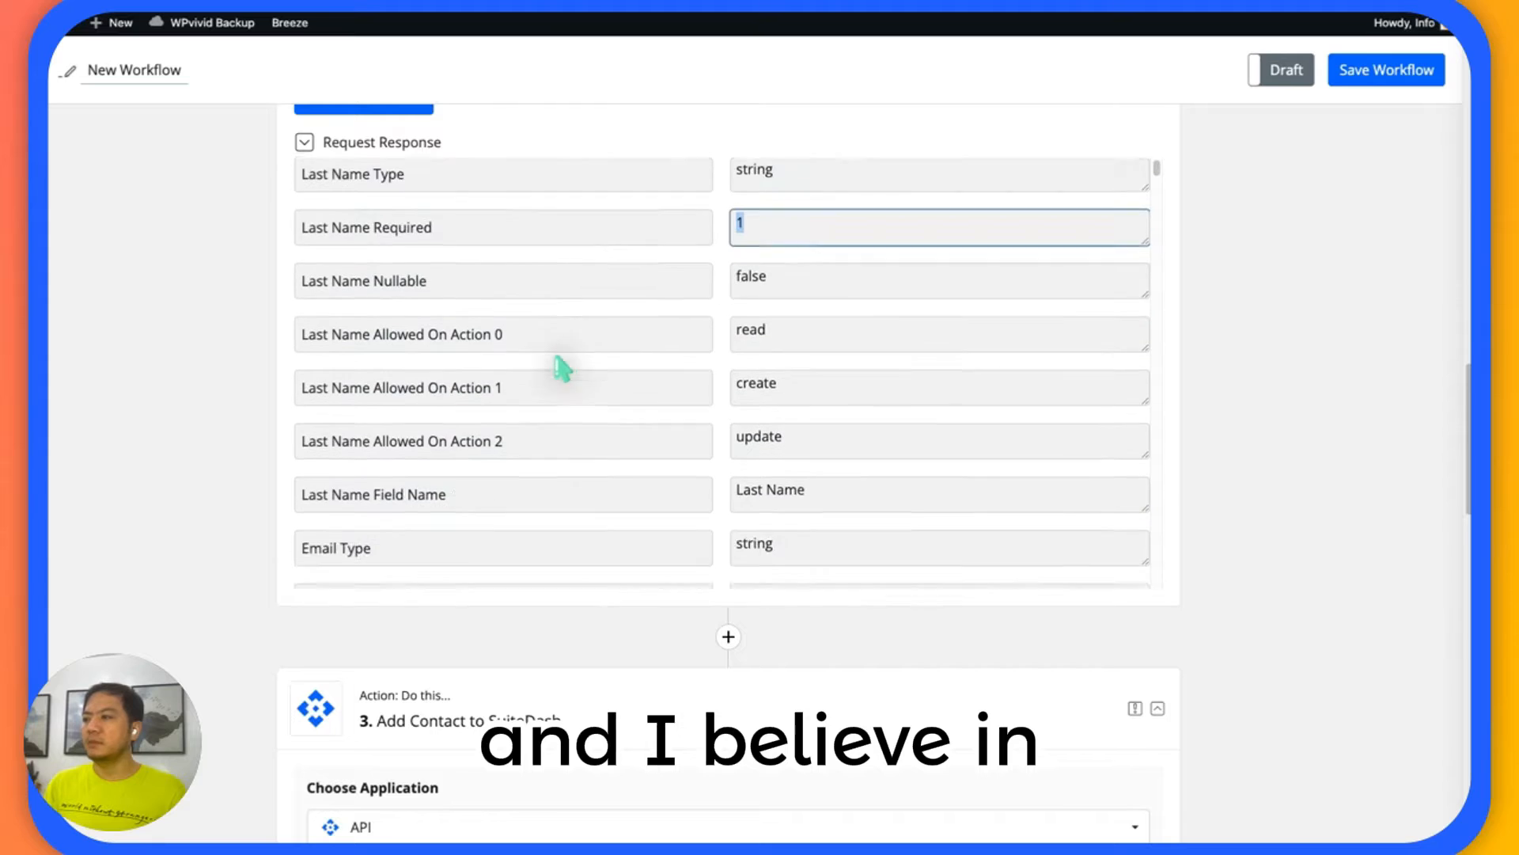
# Check whether the email and name prefix fields are required in the request response, and find the Add Contact to SuiteDash action.
pyautogui.scroll(-9, 470, 433)
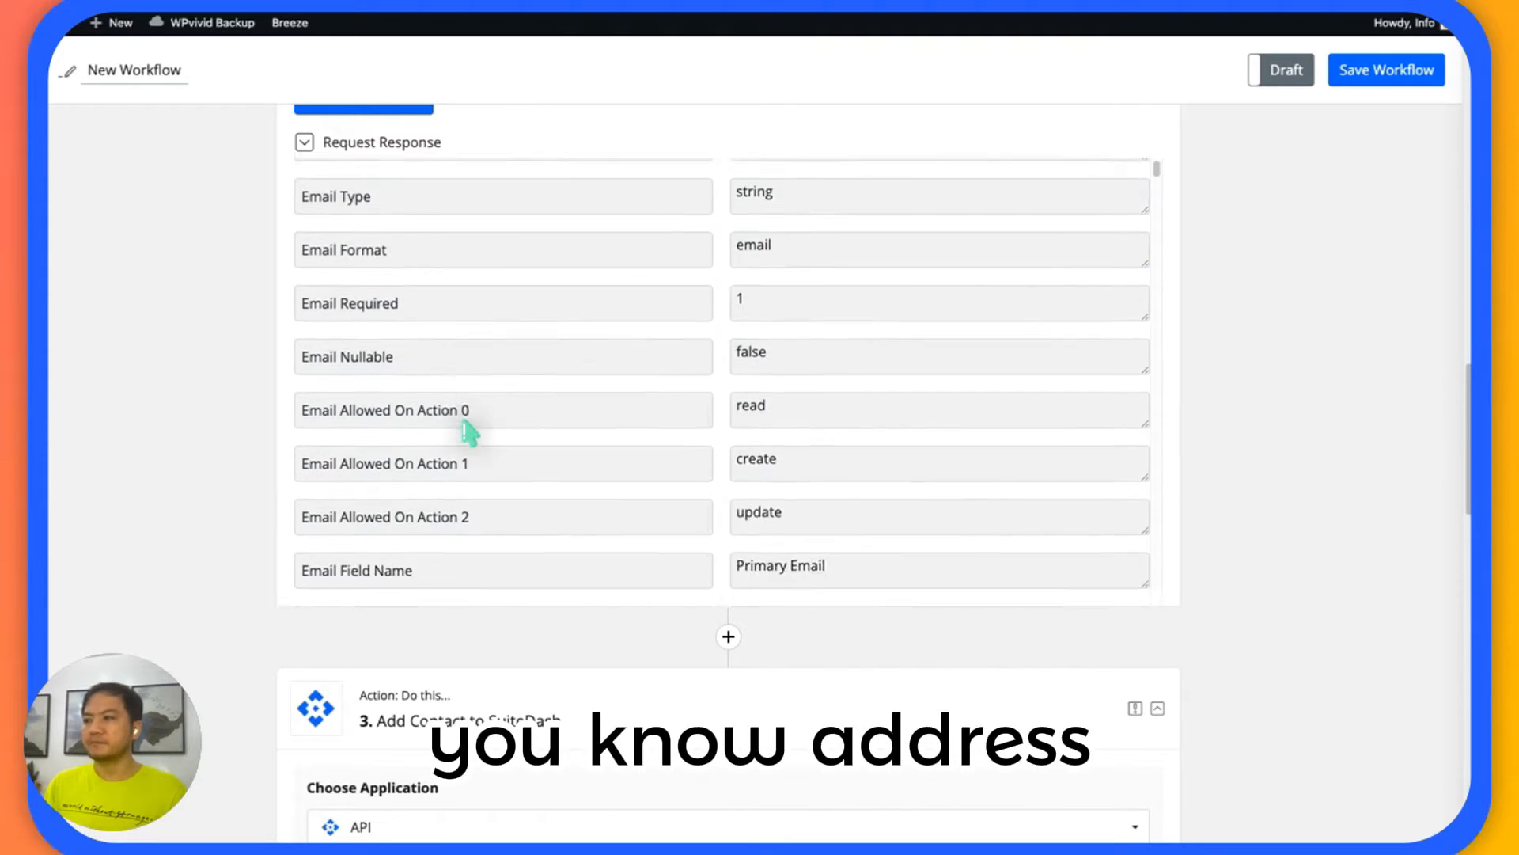
pyautogui.scroll(2, 470, 433)
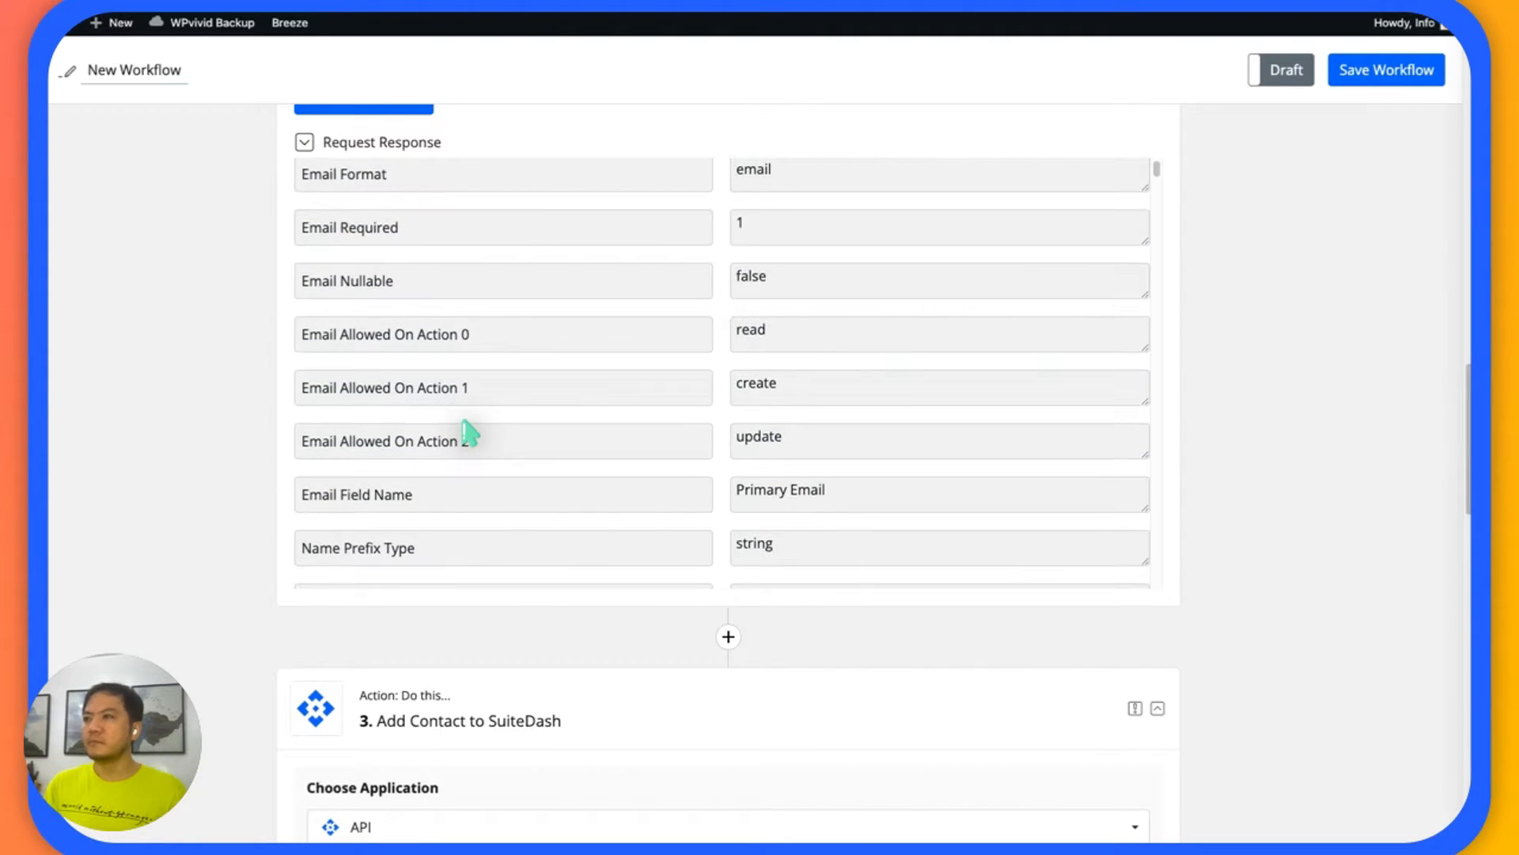
pyautogui.scroll(1, 277, 368)
pyautogui.scroll(-6, 407, 372)
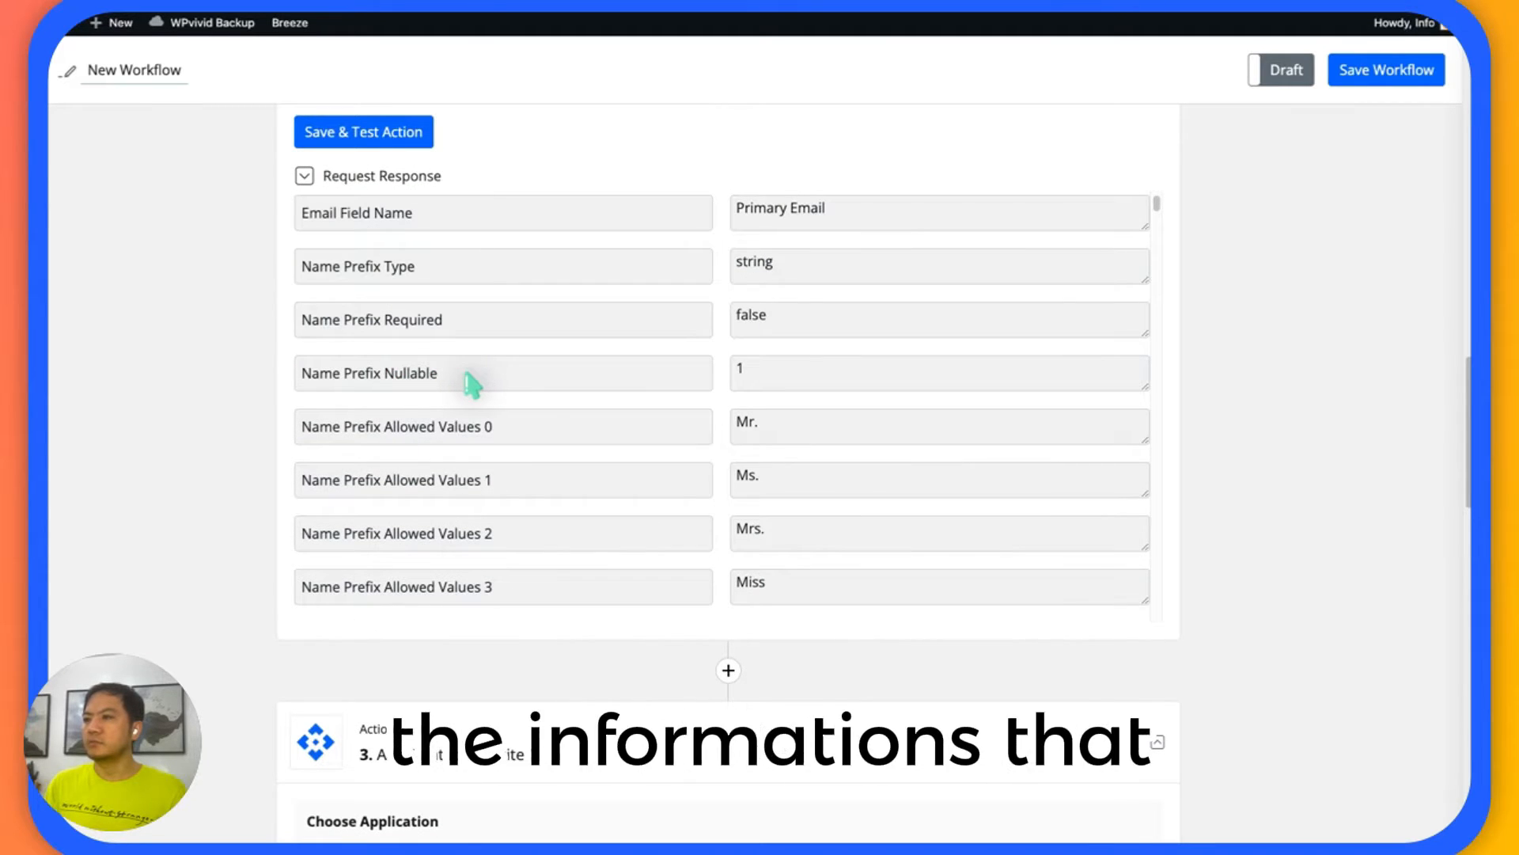
pyautogui.scroll(-2, 473, 386)
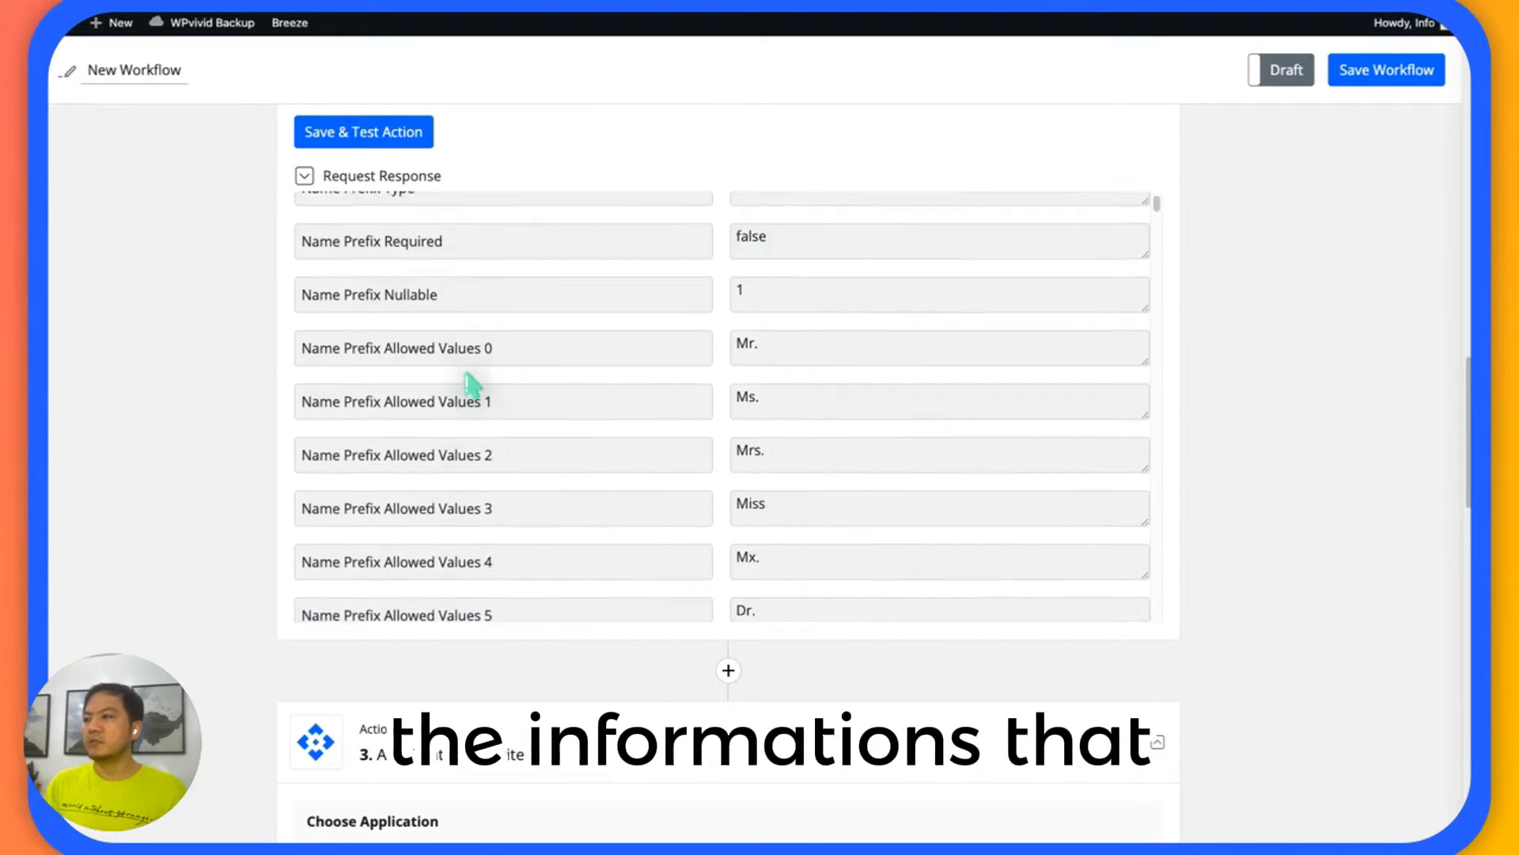
pyautogui.scroll(5, 427, 386)
pyautogui.scroll(5, 393, 386)
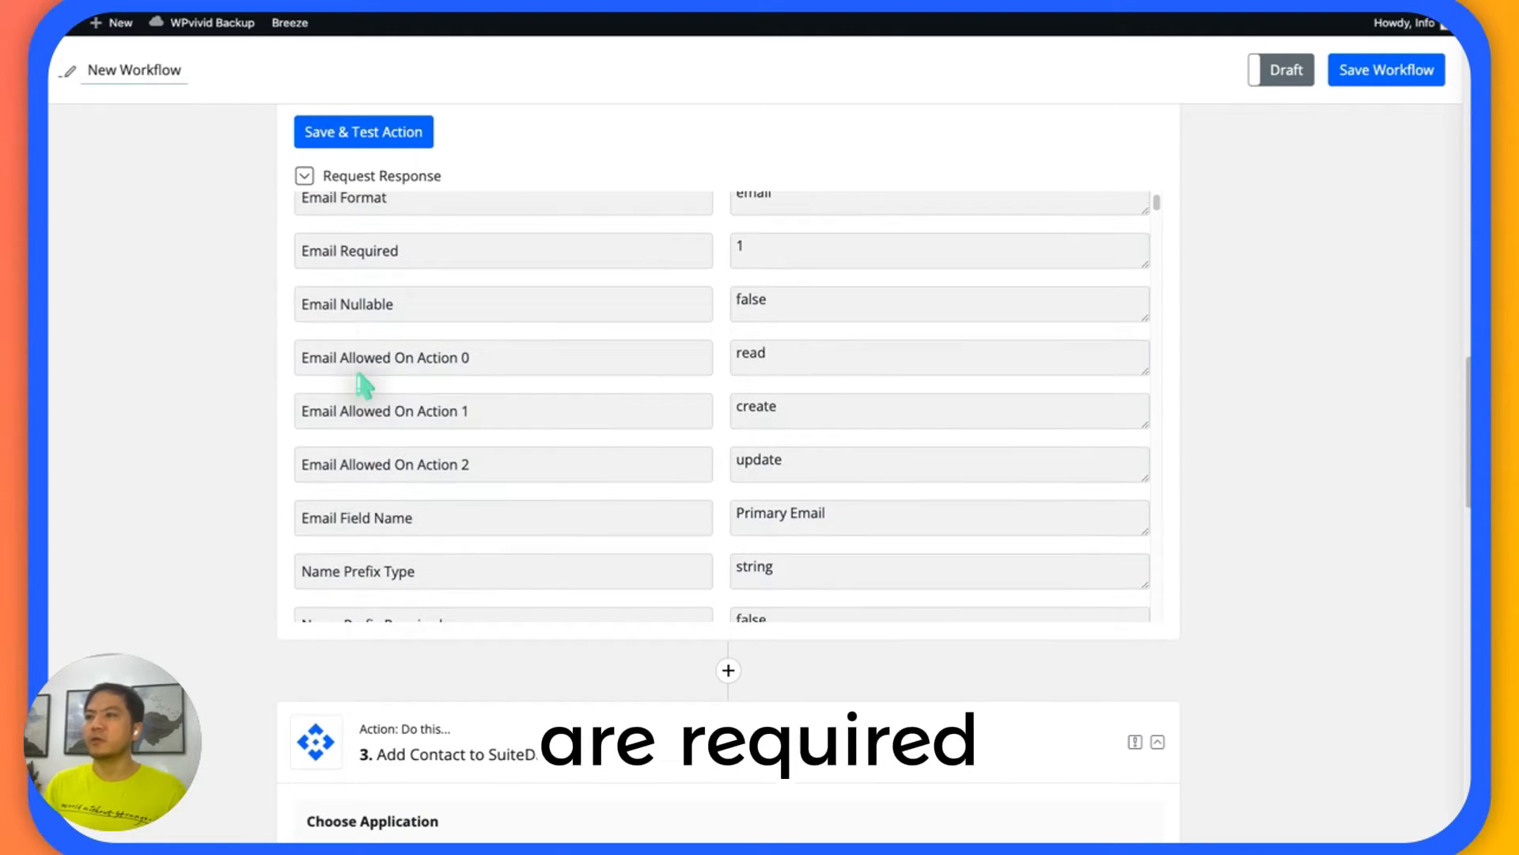
pyautogui.scroll(-1, 262, 356)
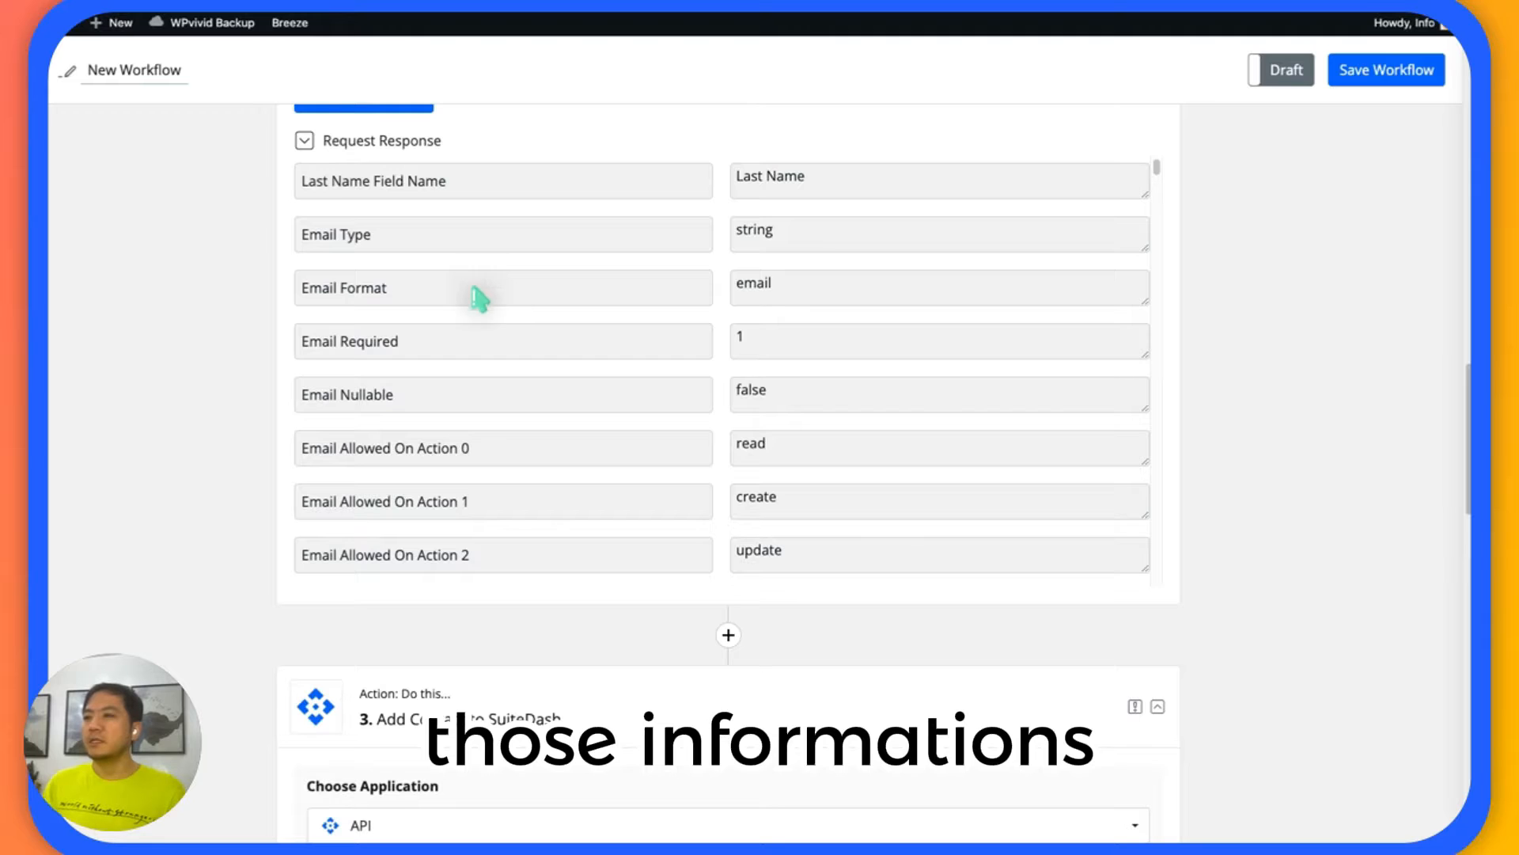
pyautogui.scroll(-3, 255, 304)
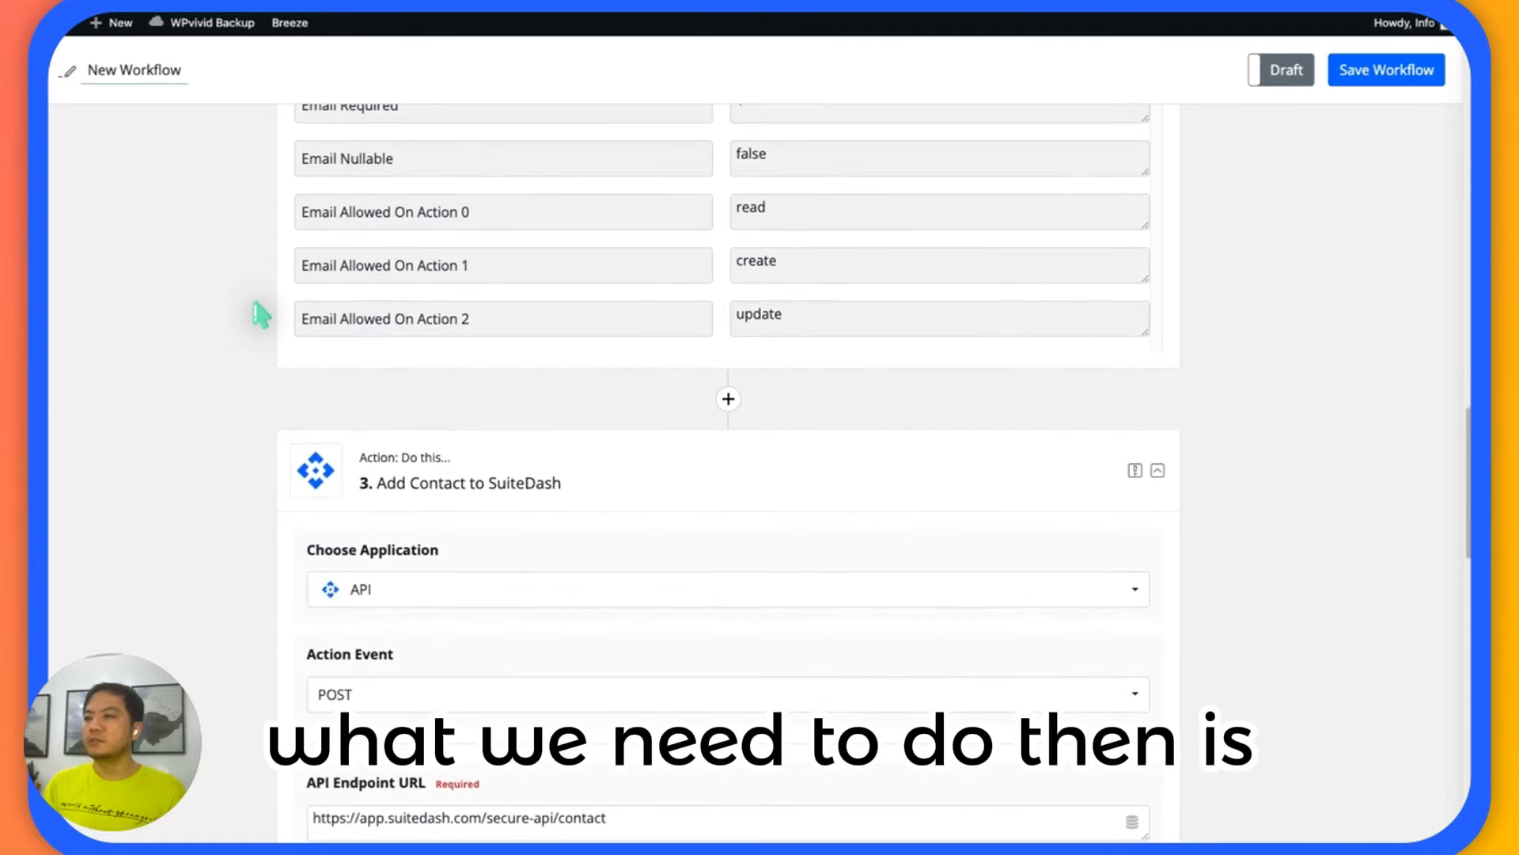
# Switch to the Secure API documentation, execute the GET /contact/meta request and examine its response body.
pyautogui.scroll(-4, 255, 304)
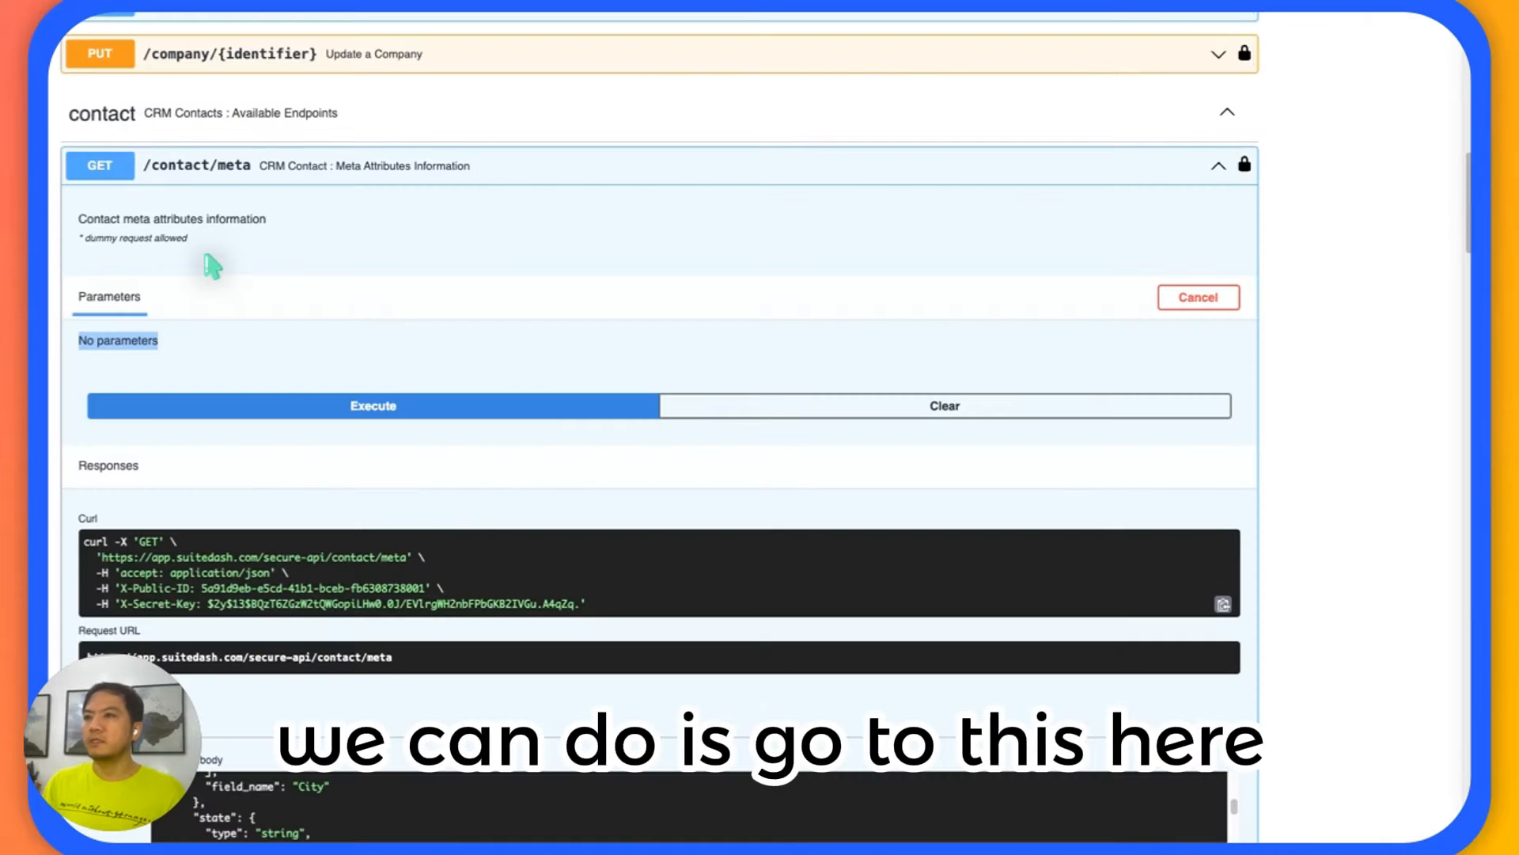
pyautogui.scroll(-2, 399, 389)
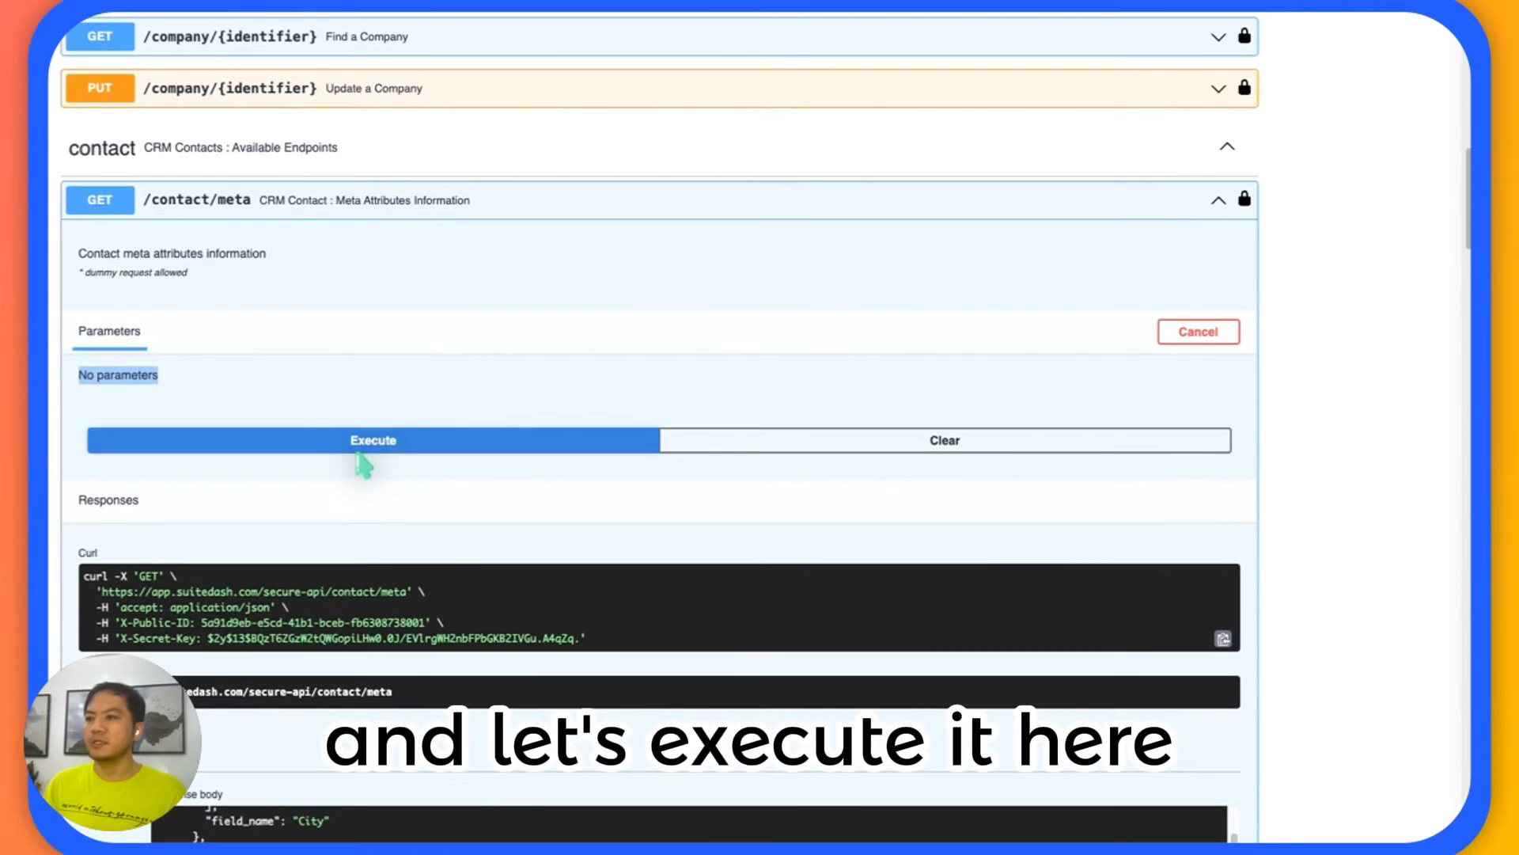
pyautogui.click(373, 438)
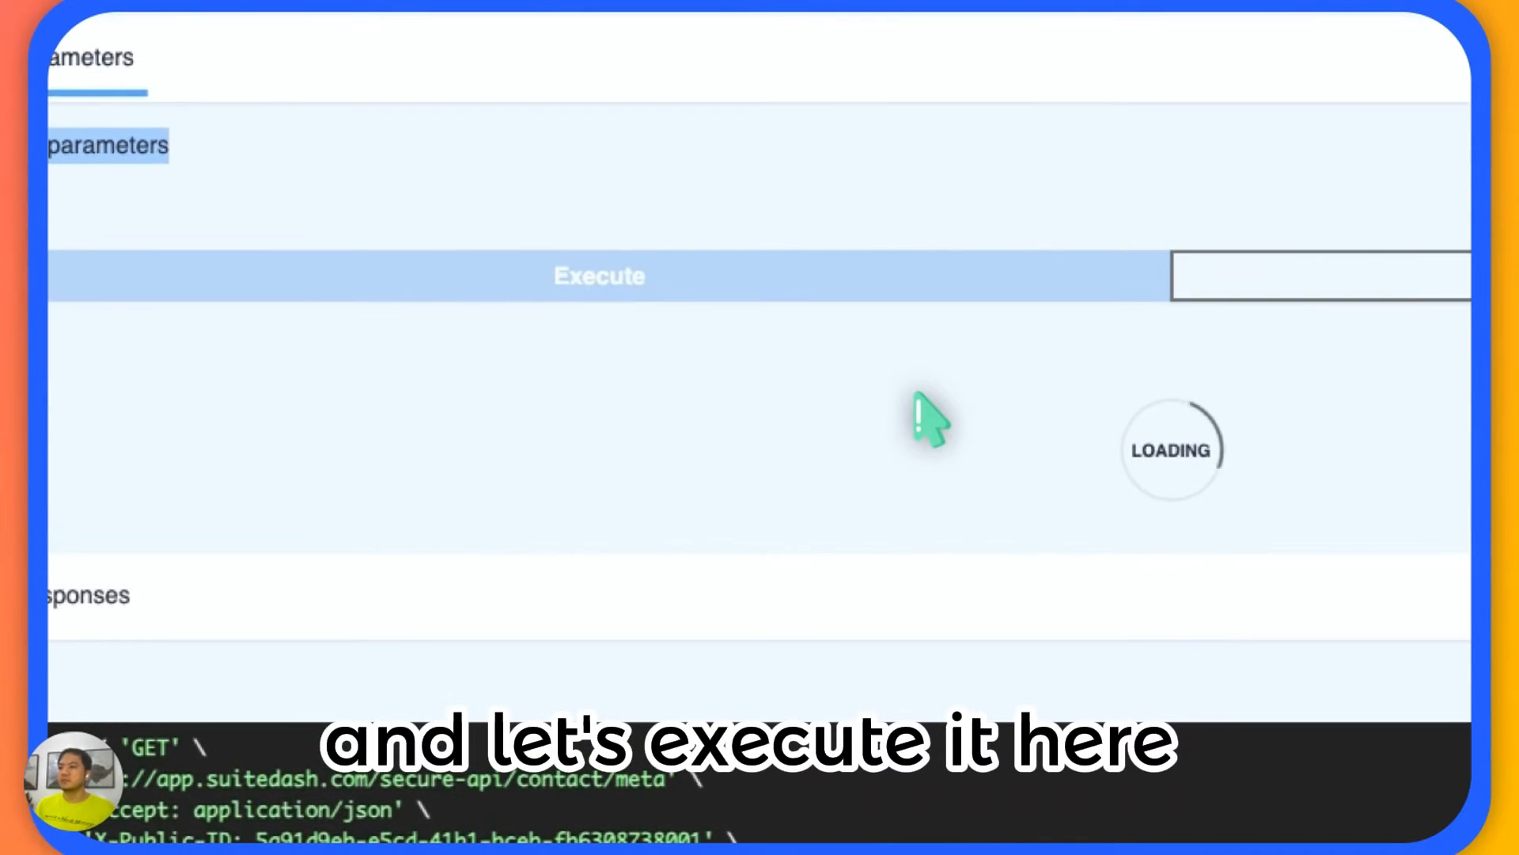
pyautogui.scroll(-5, 871, 400)
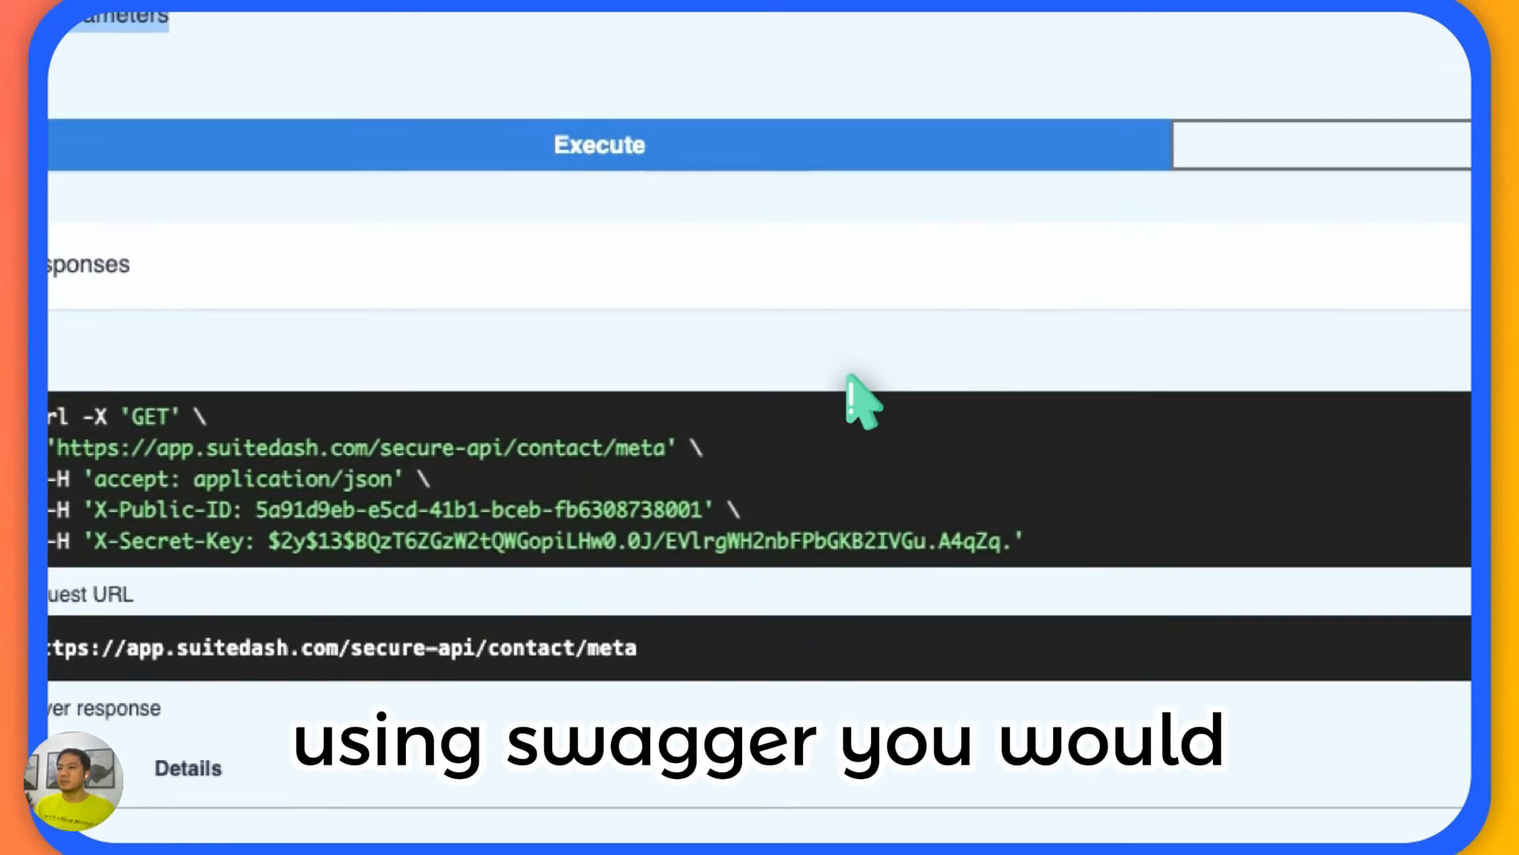
pyautogui.scroll(-10, 855, 395)
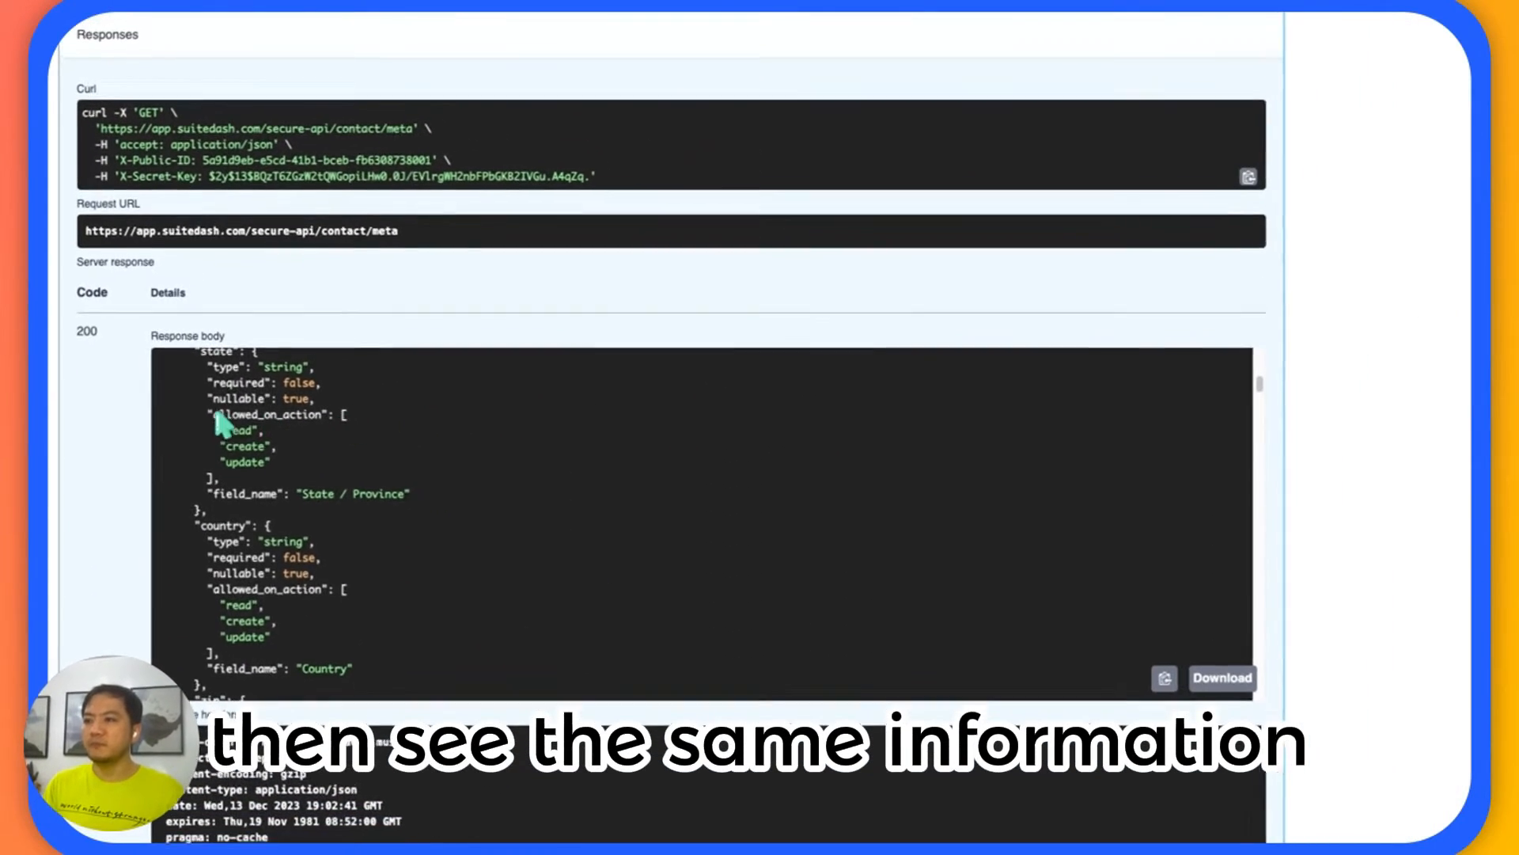
# Look through the address, city, state, country and companies attribute keys in the contact meta response body.
pyautogui.scroll(-3, 220, 424)
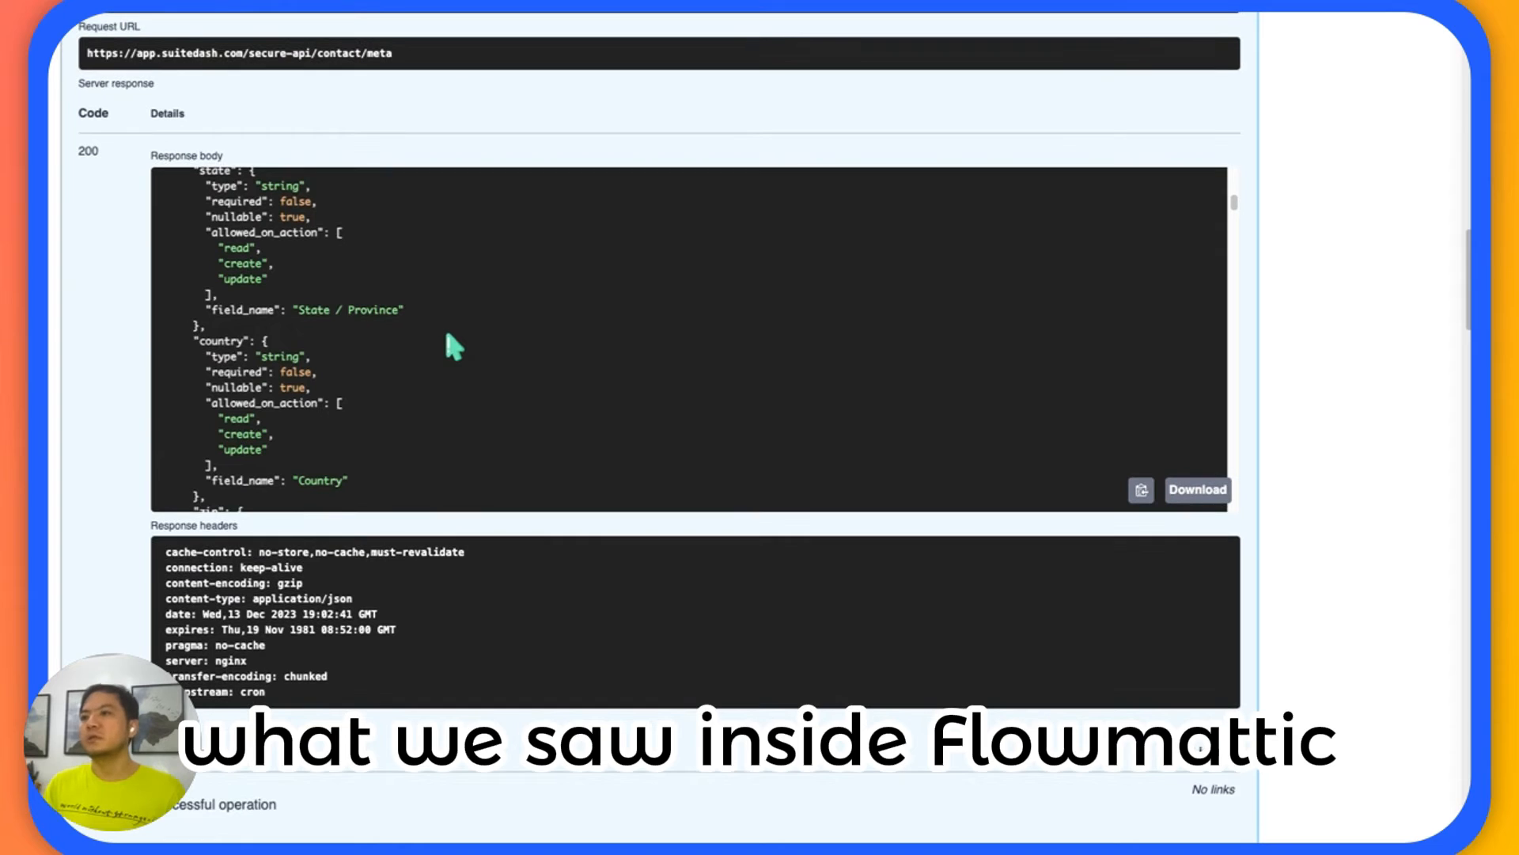
pyautogui.scroll(2, 366, 342)
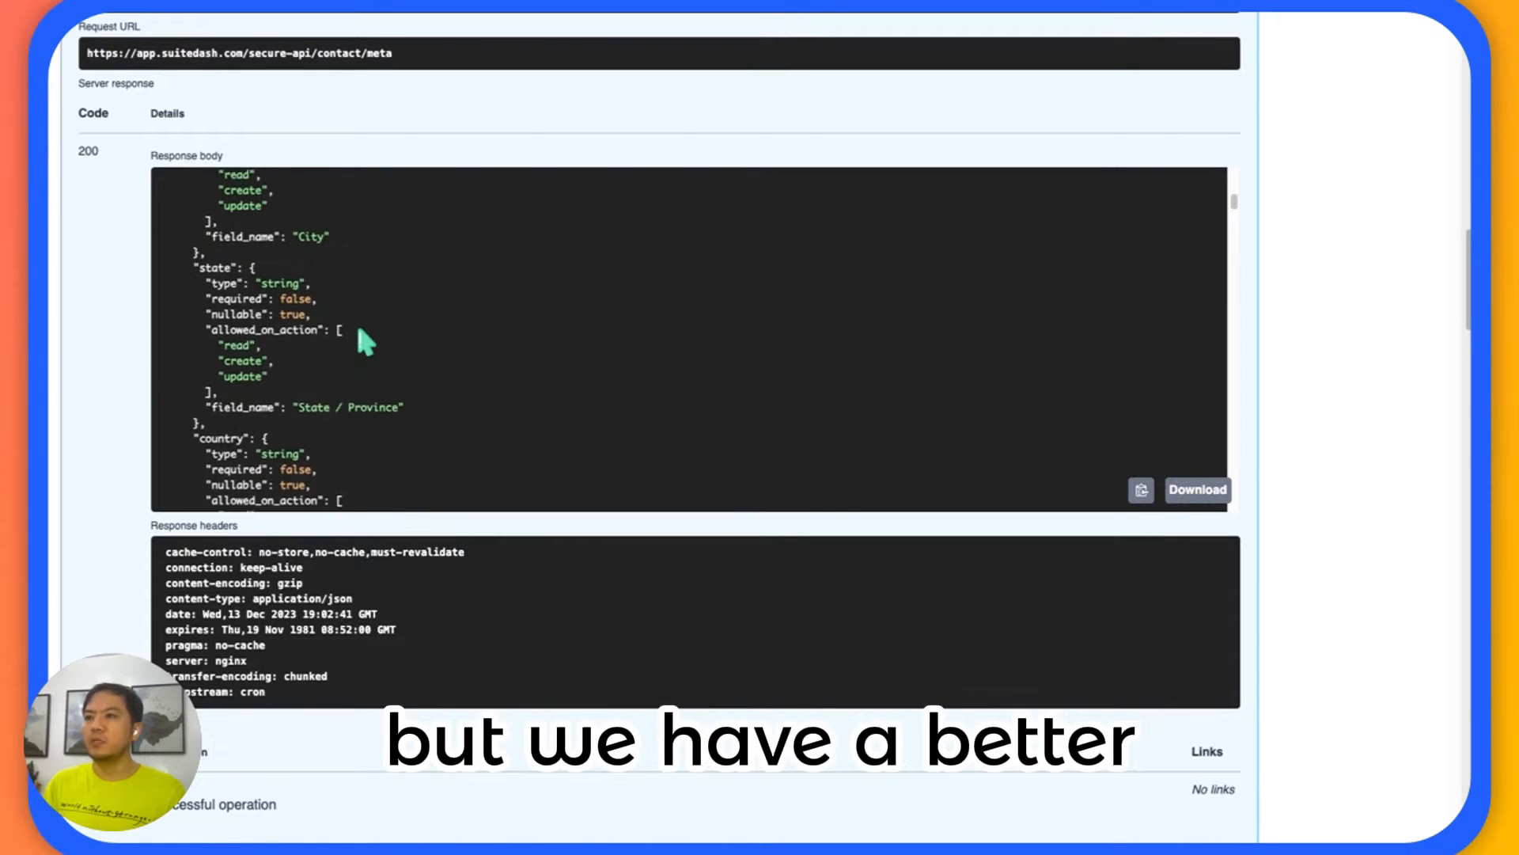
pyautogui.scroll(5, 358, 329)
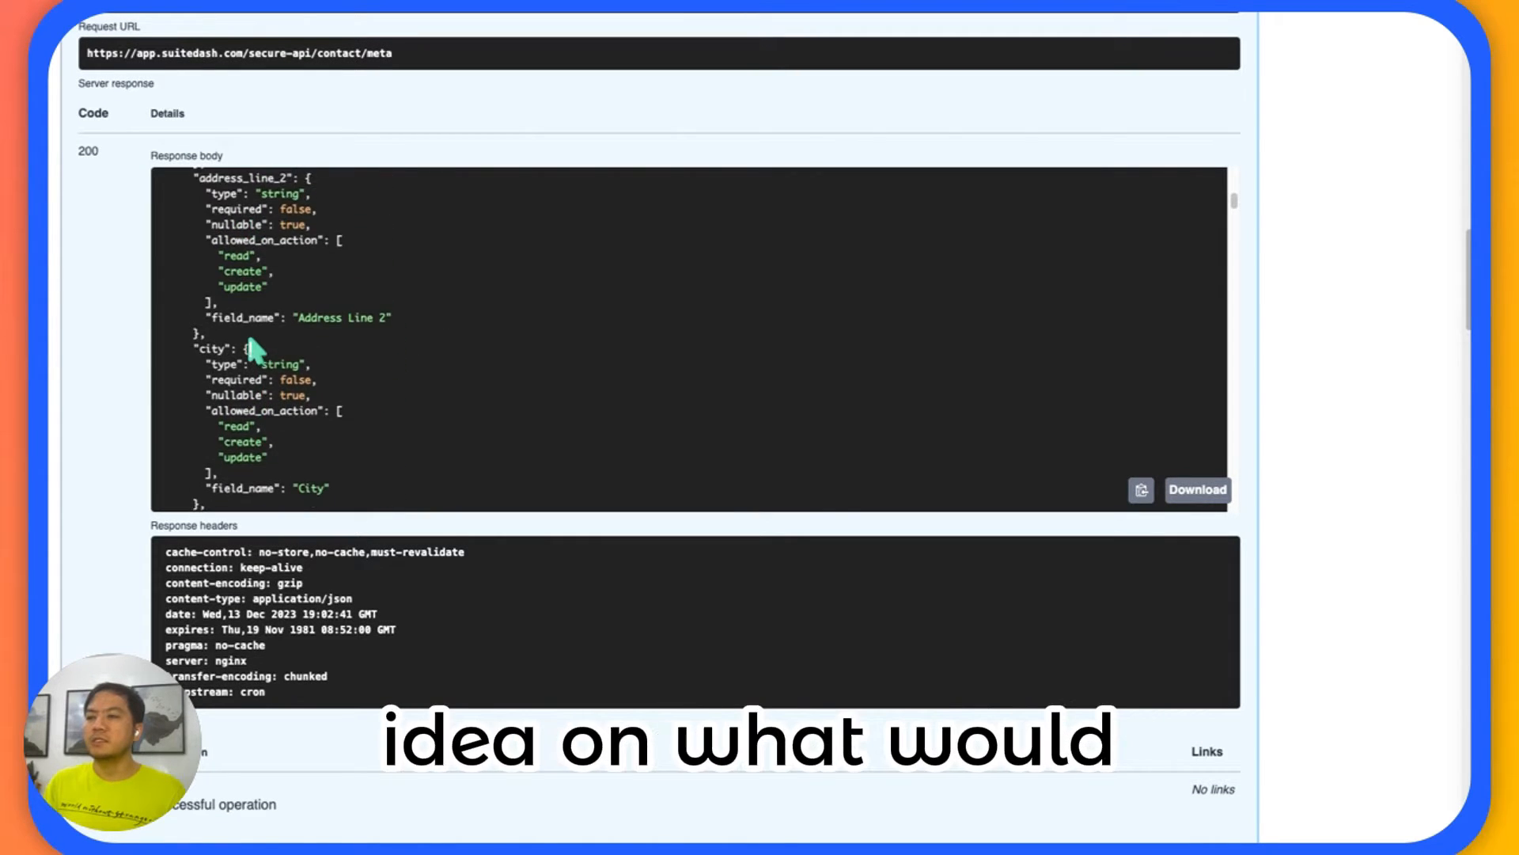
pyautogui.scroll(5, 252, 348)
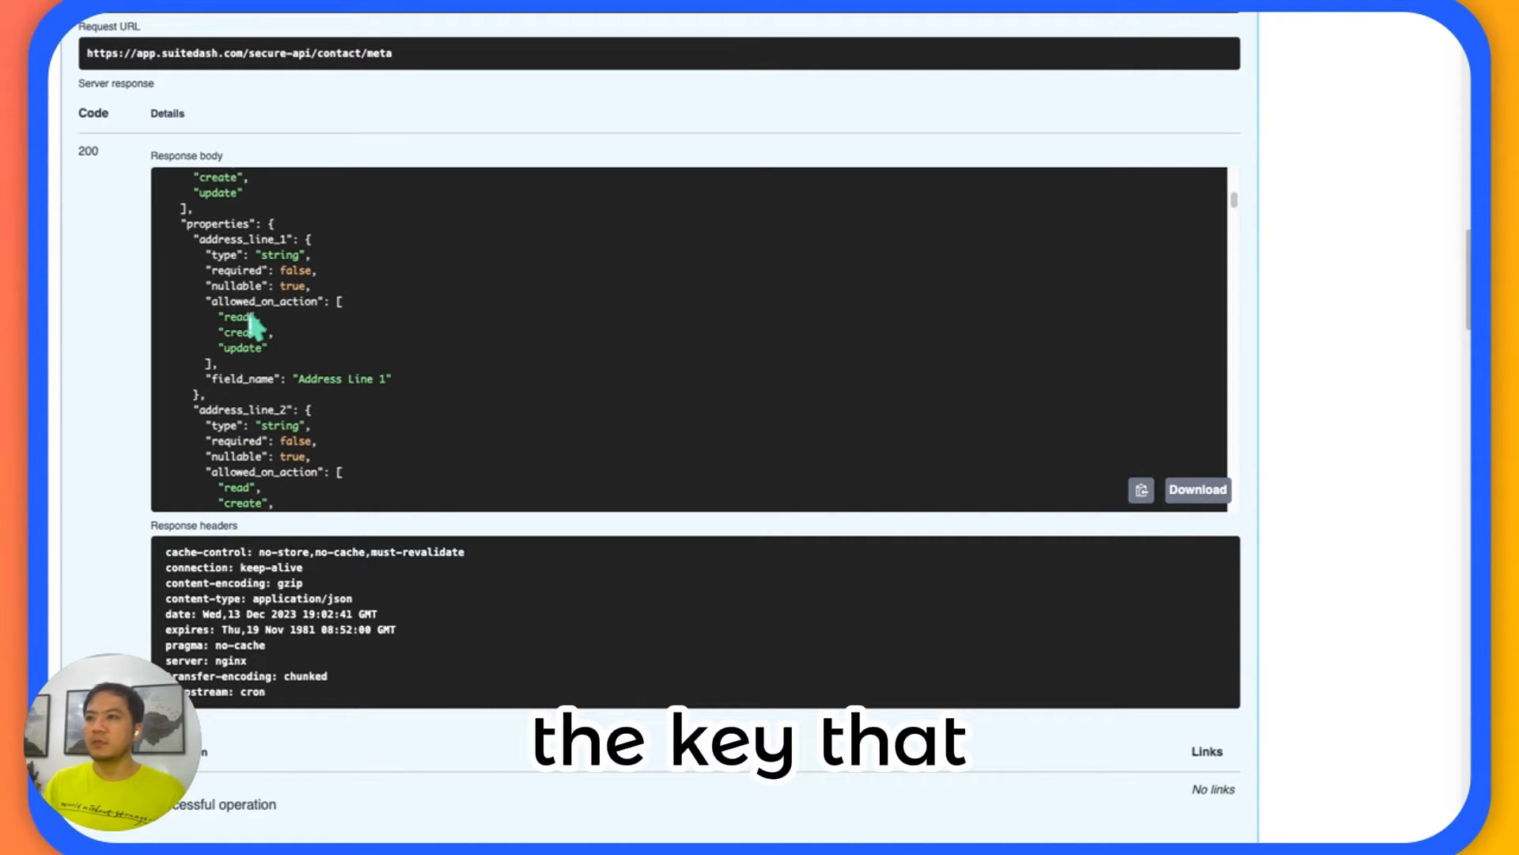
pyautogui.scroll(3, 246, 320)
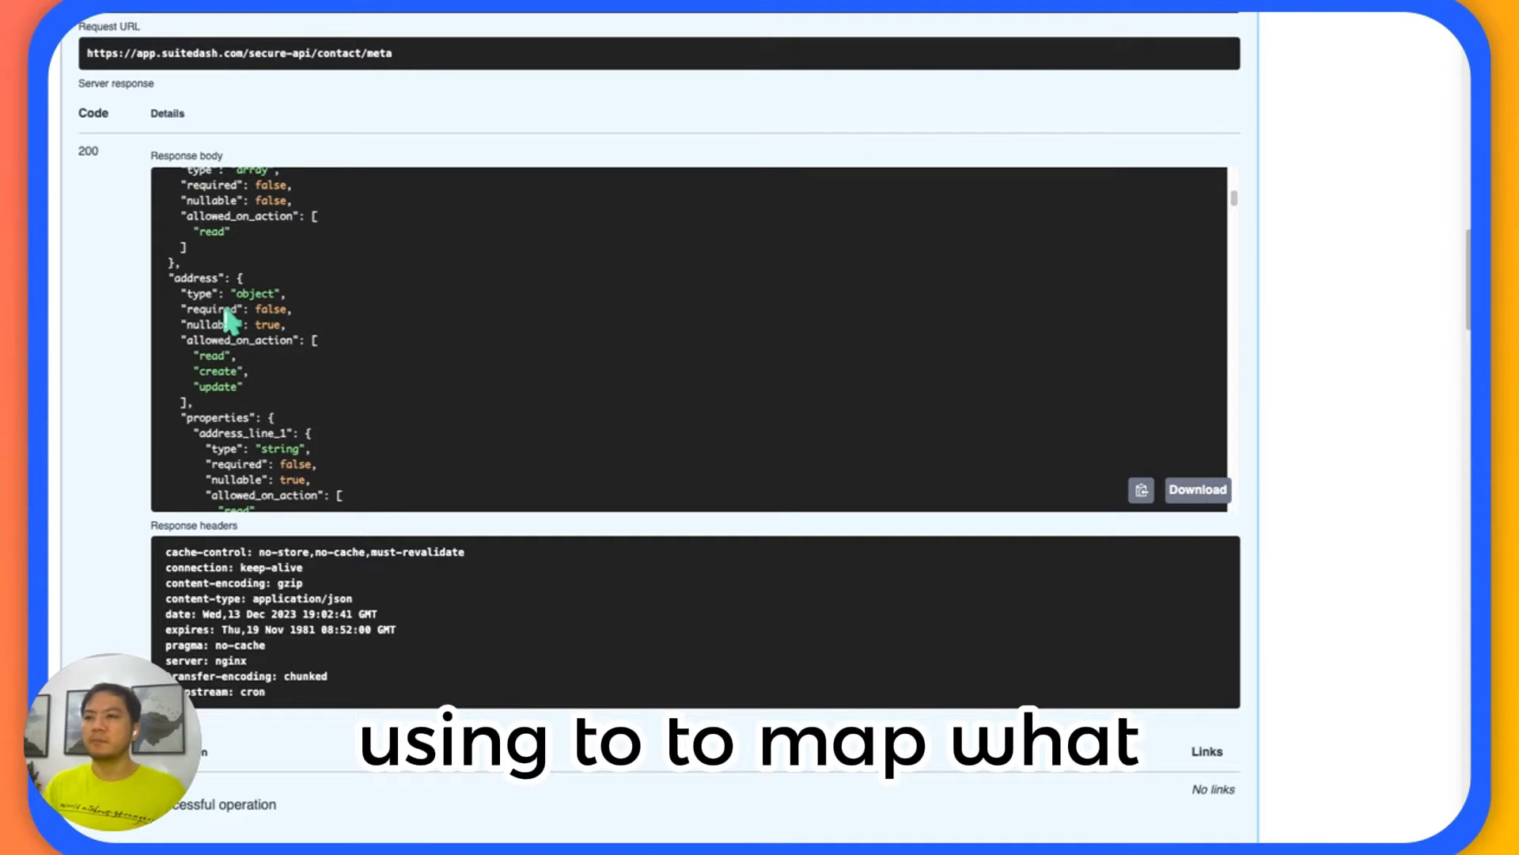
pyautogui.scroll(5, 220, 318)
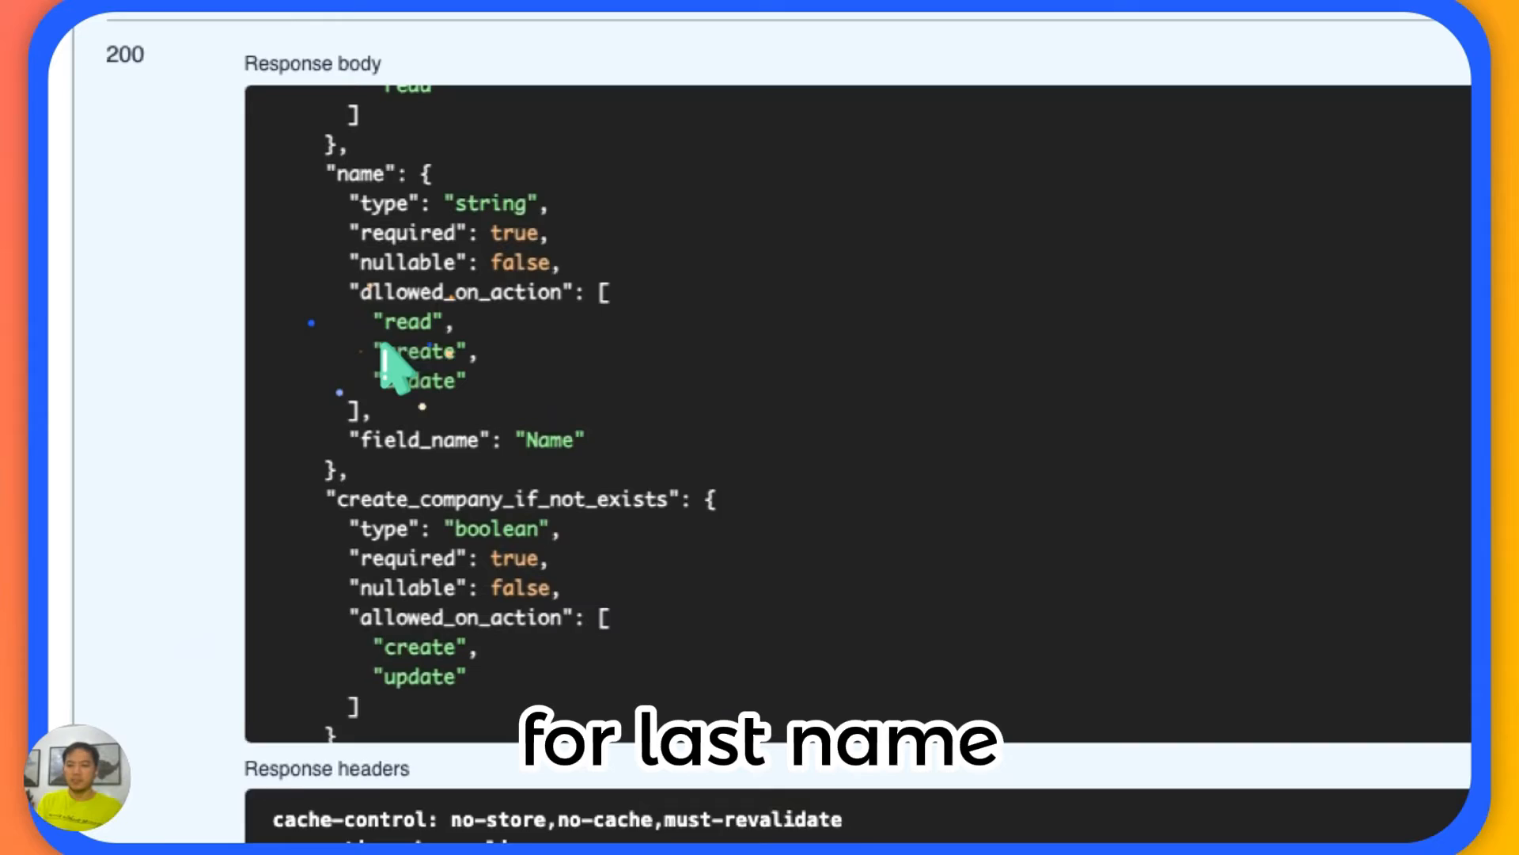
# Search the page for "last" and go through the matches in the response body.
pyautogui.press('super+f')
pyautogui.write('last')
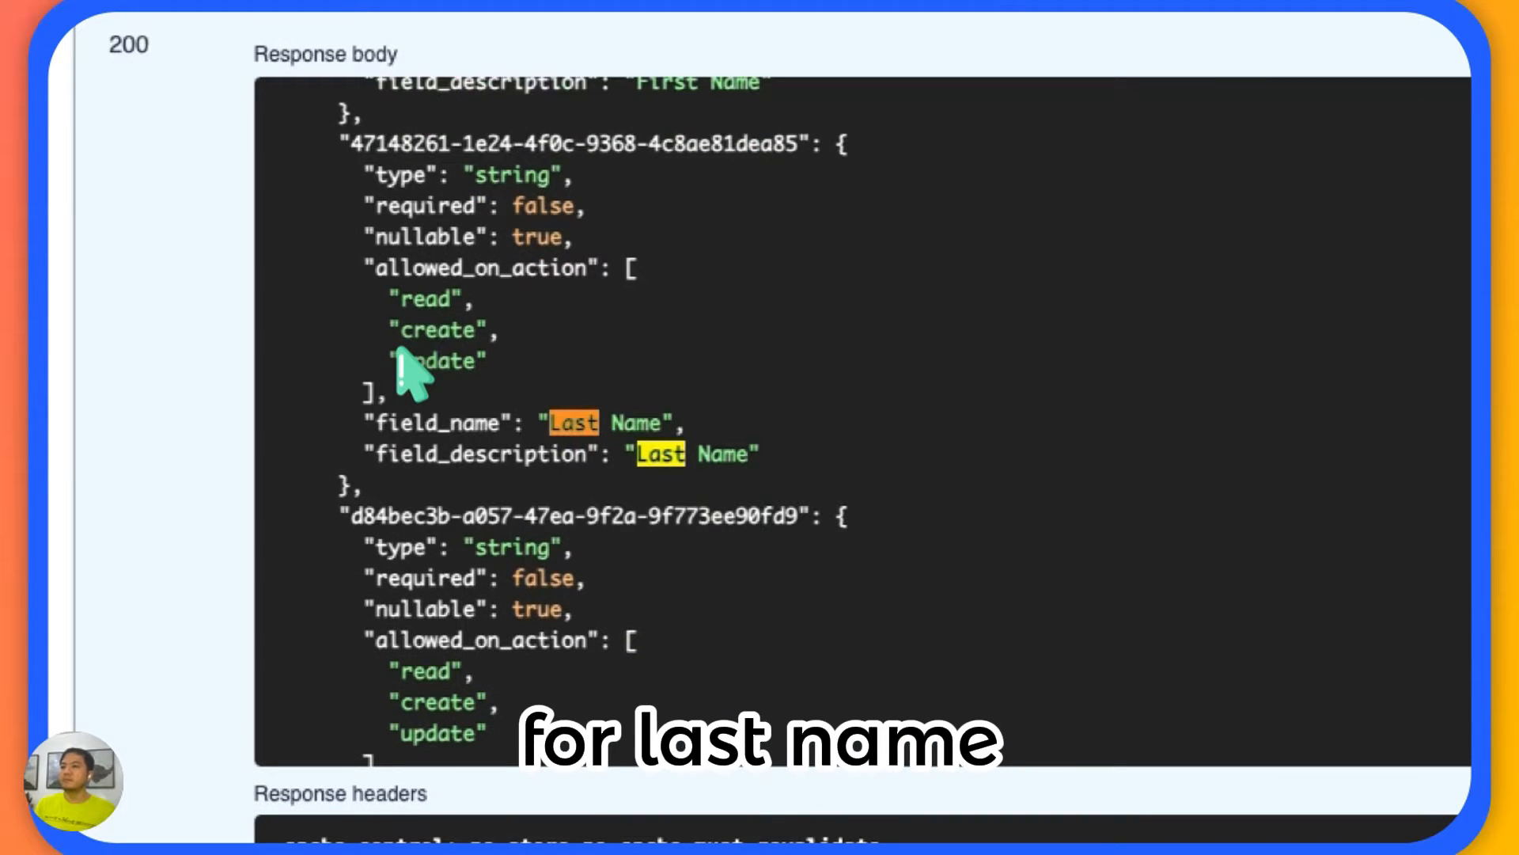
pyautogui.scroll(2, 391, 372)
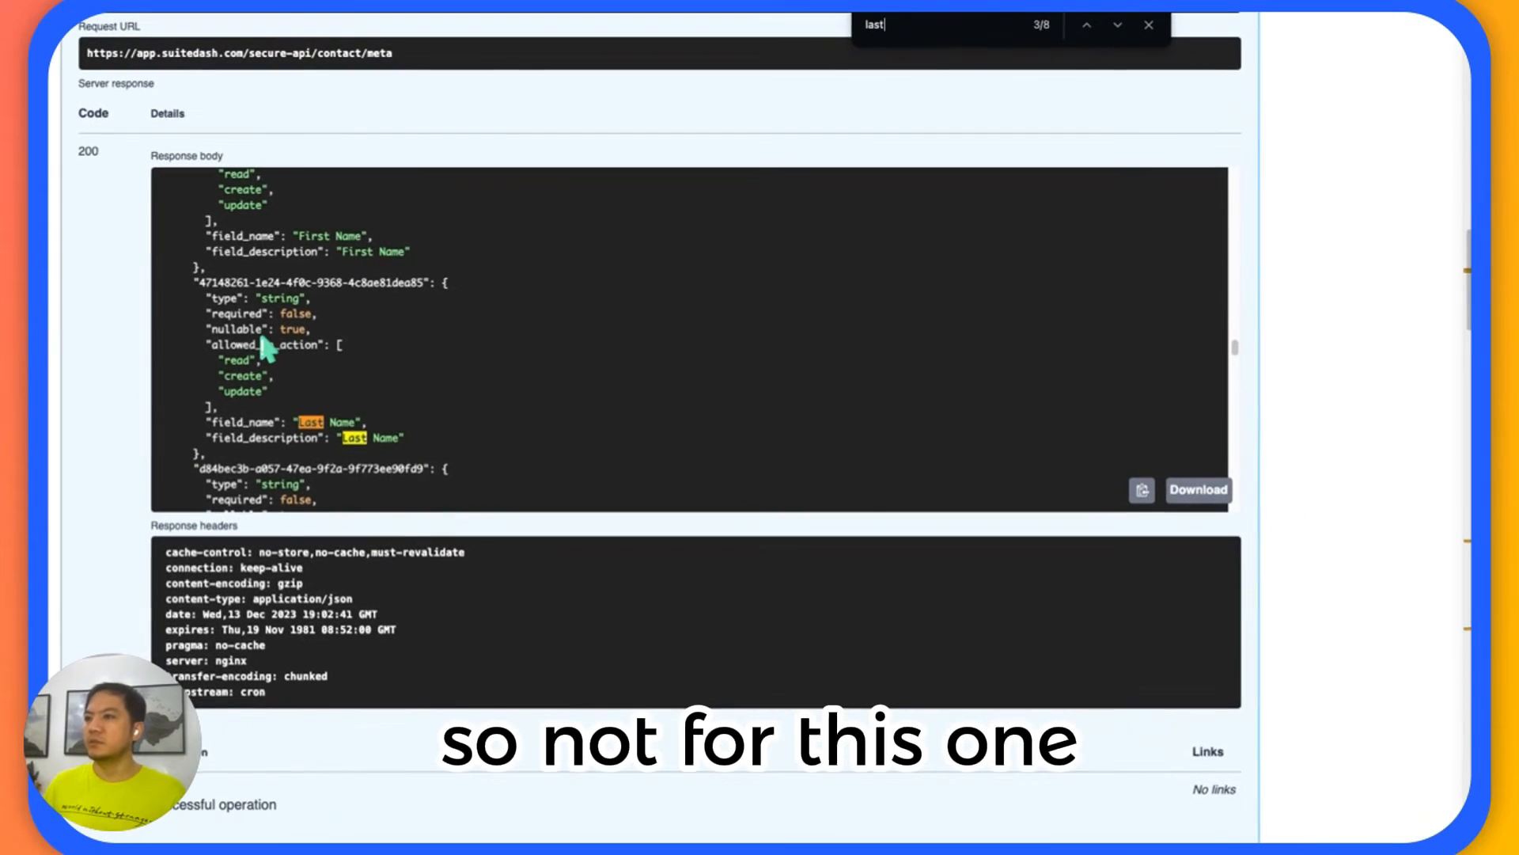
pyautogui.press('Return')
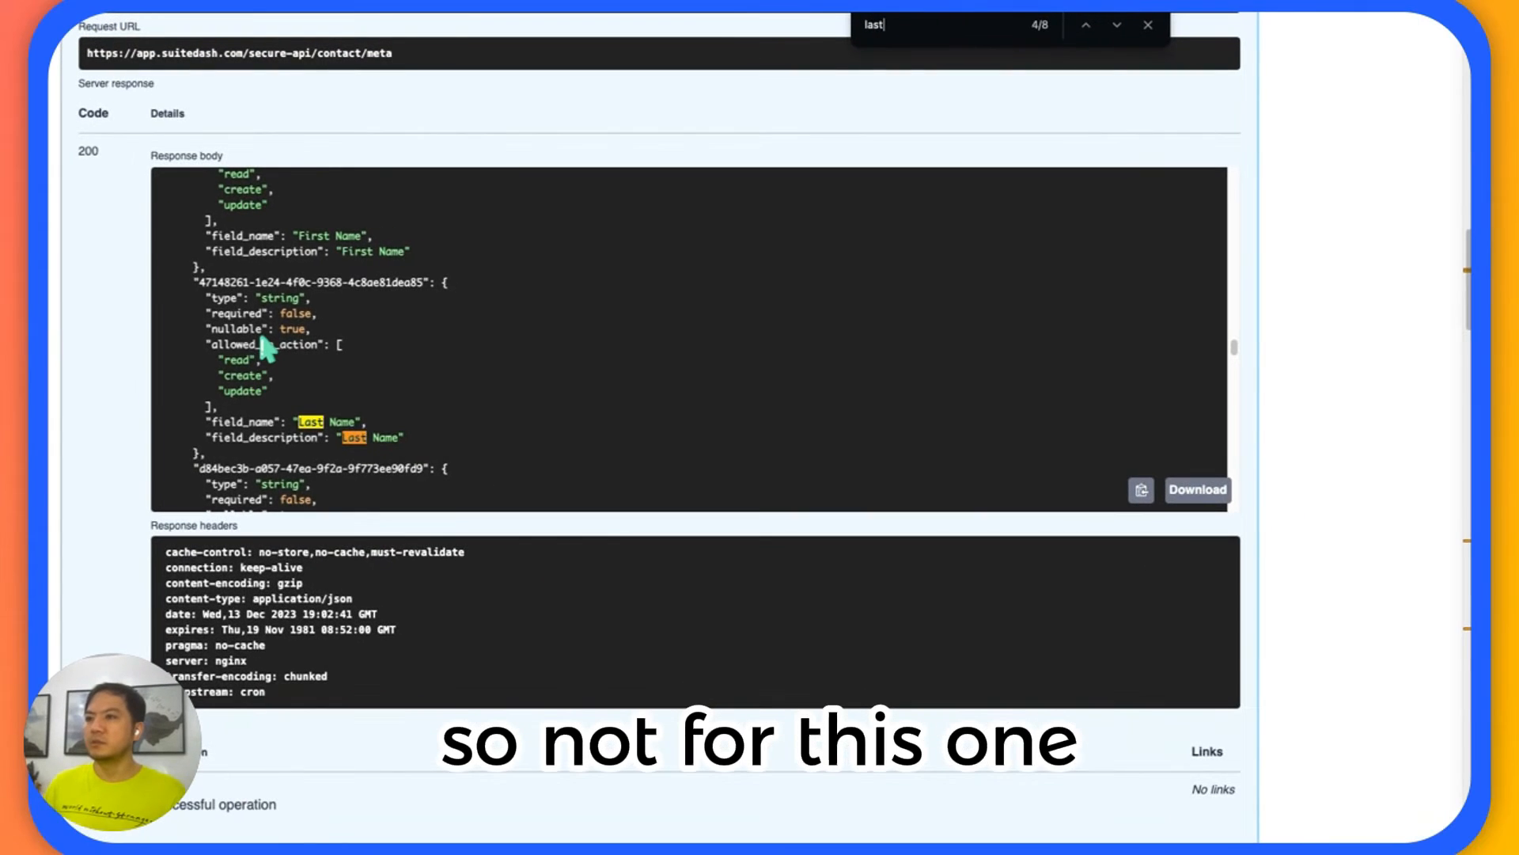
pyautogui.press('Return')
pyautogui.scroll(-10, 321, 313)
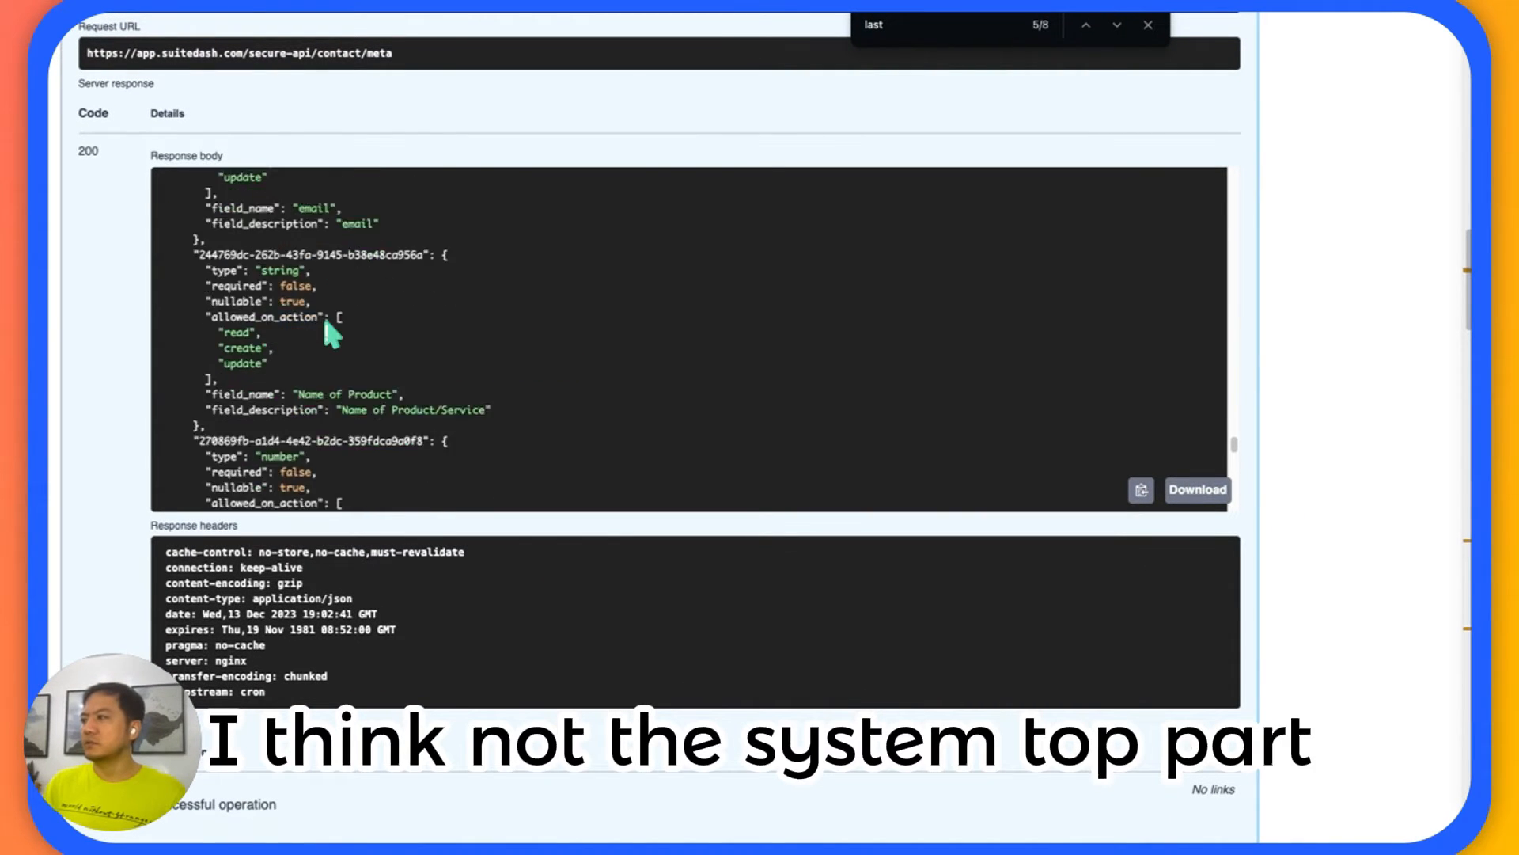
# Return to the beginning of the response body and highlight the exact last_name key.
pyautogui.moveTo(1234, 432); pyautogui.dragTo(1258, 175)
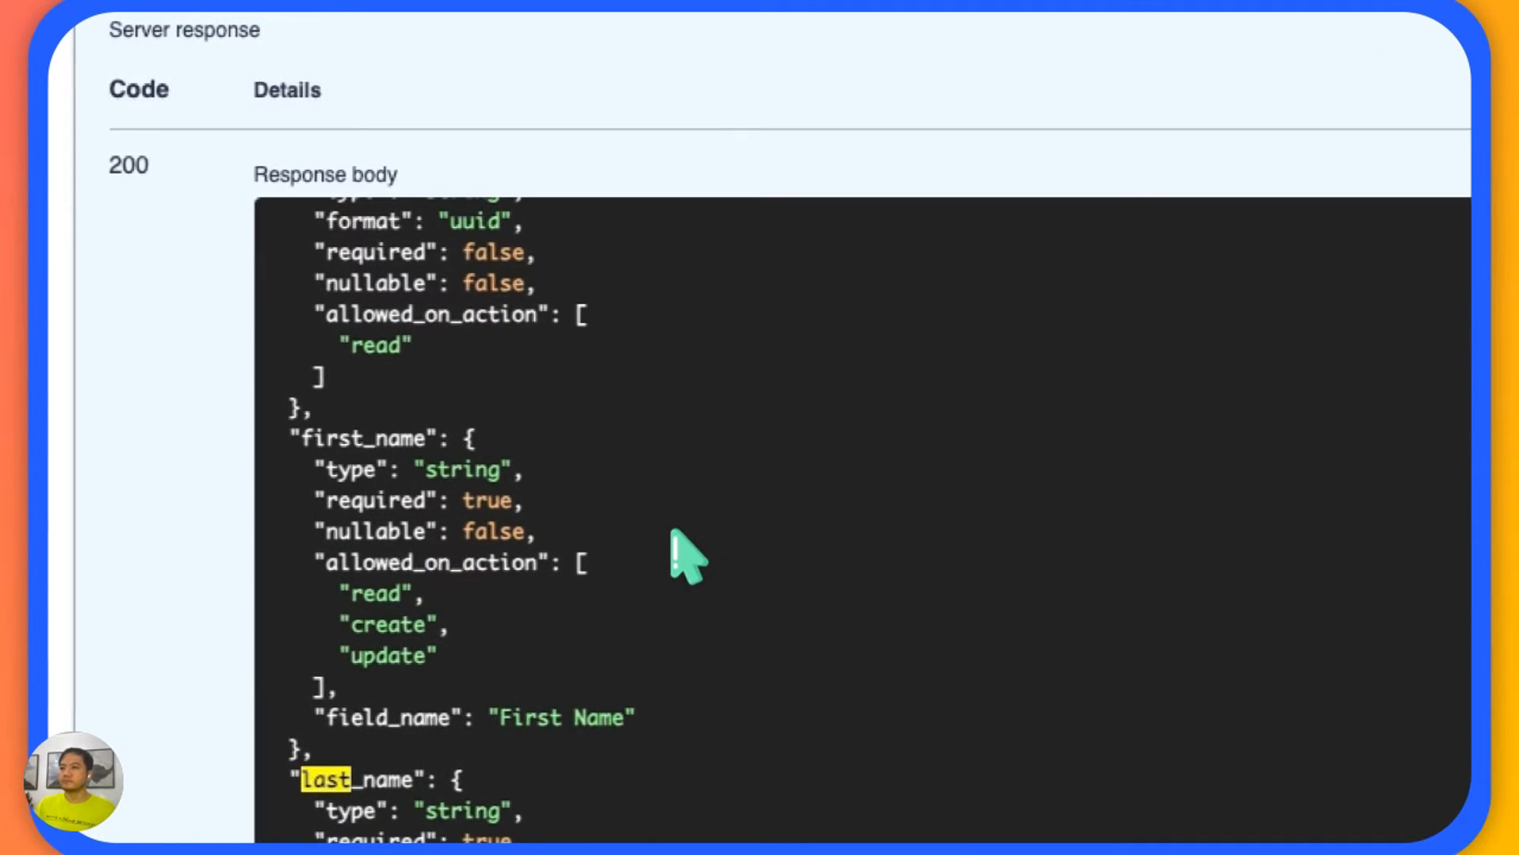
pyautogui.scroll(-4, 687, 556)
pyautogui.click(384, 629)
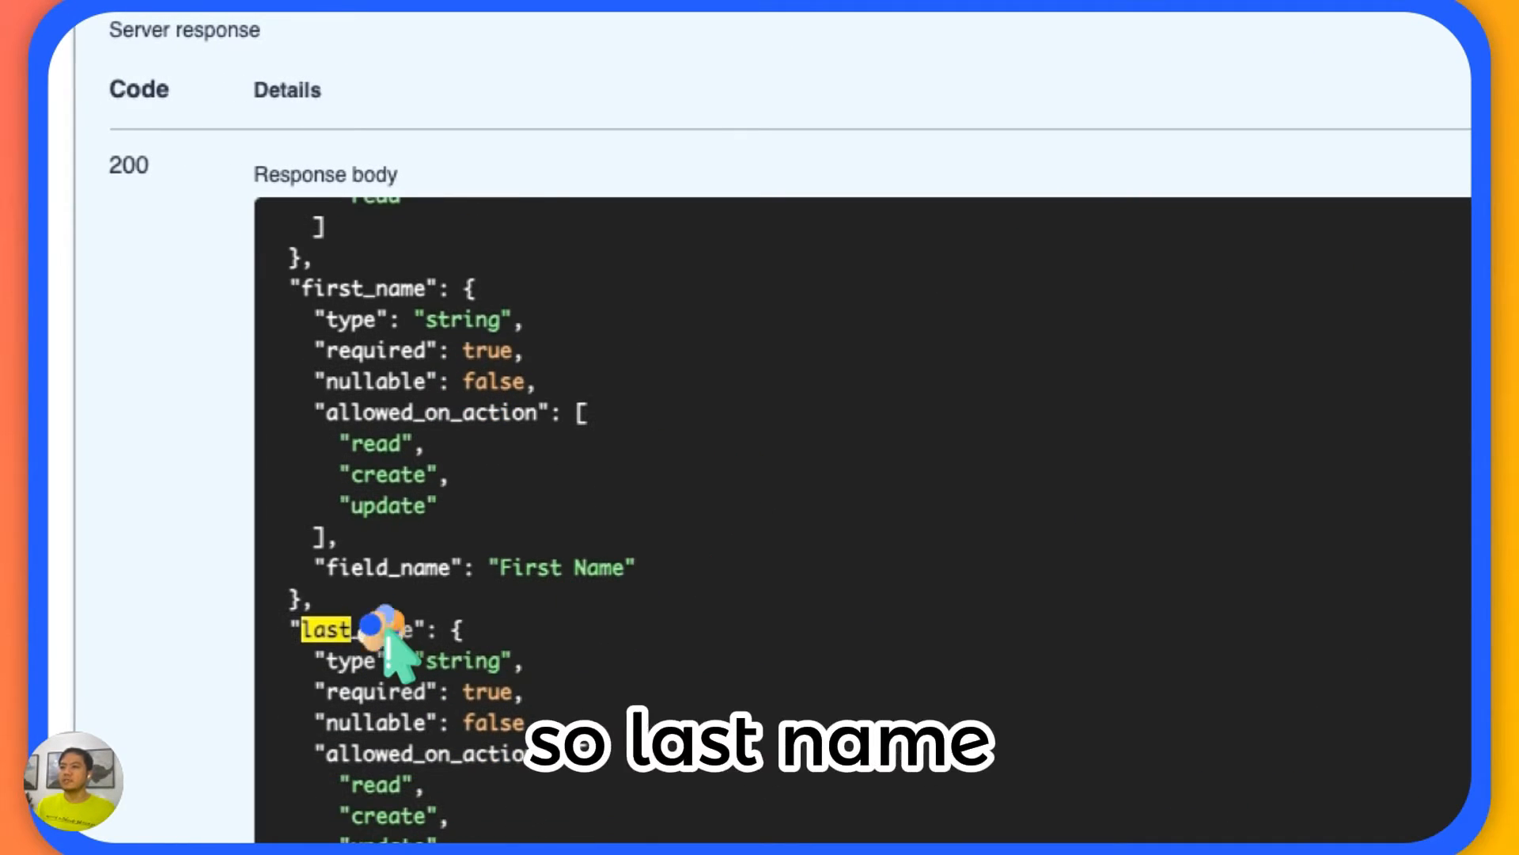
pyautogui.moveTo(413, 636); pyautogui.dragTo(299, 631)
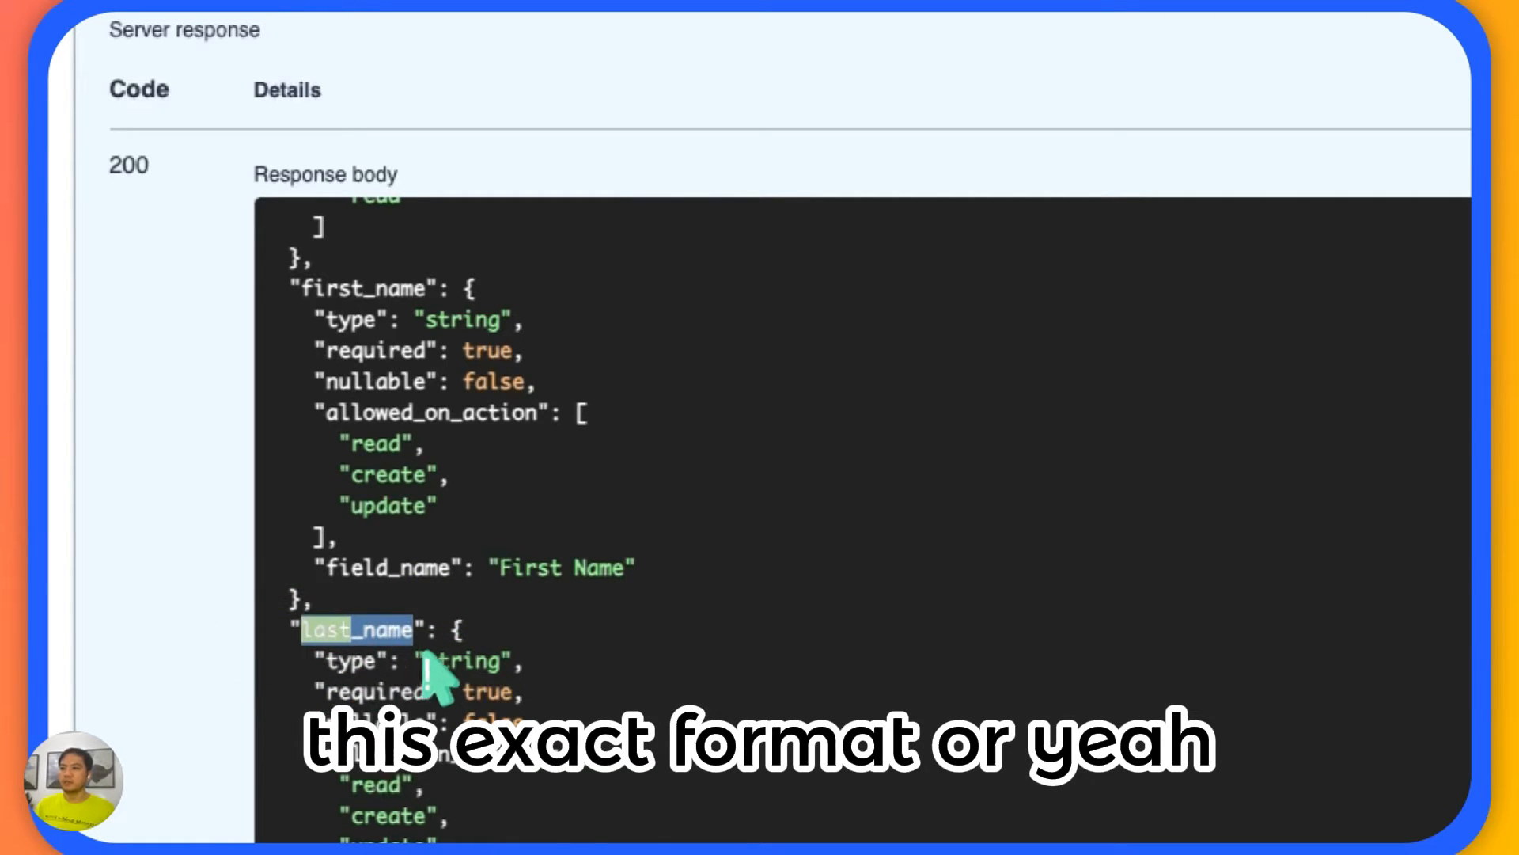
# Highlight the email key below last_name and check its attributes in the response body.
pyautogui.scroll(-1, 463, 640)
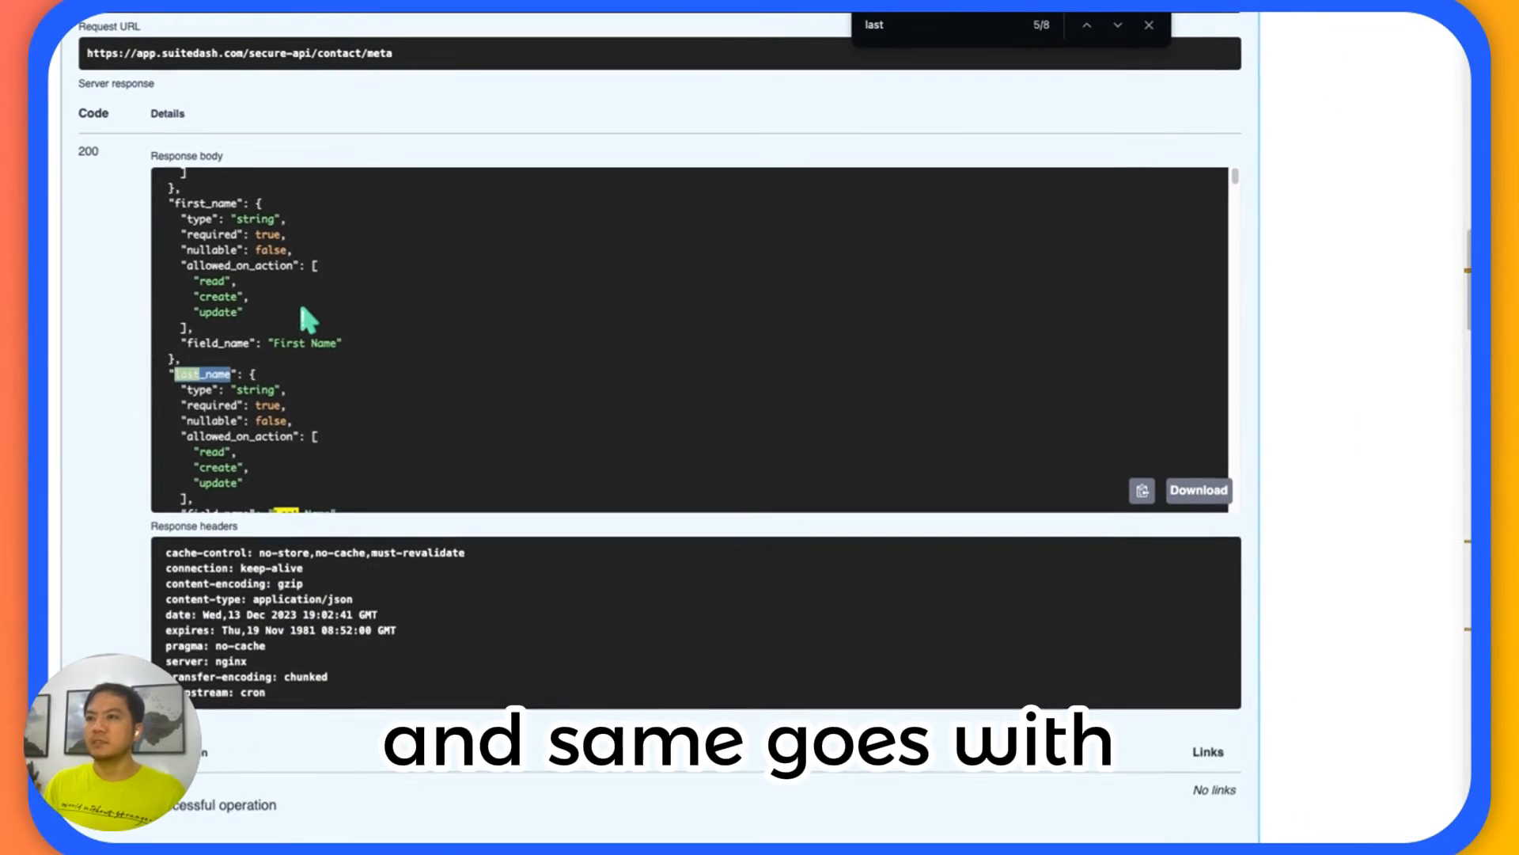
pyautogui.scroll(-5, 255, 265)
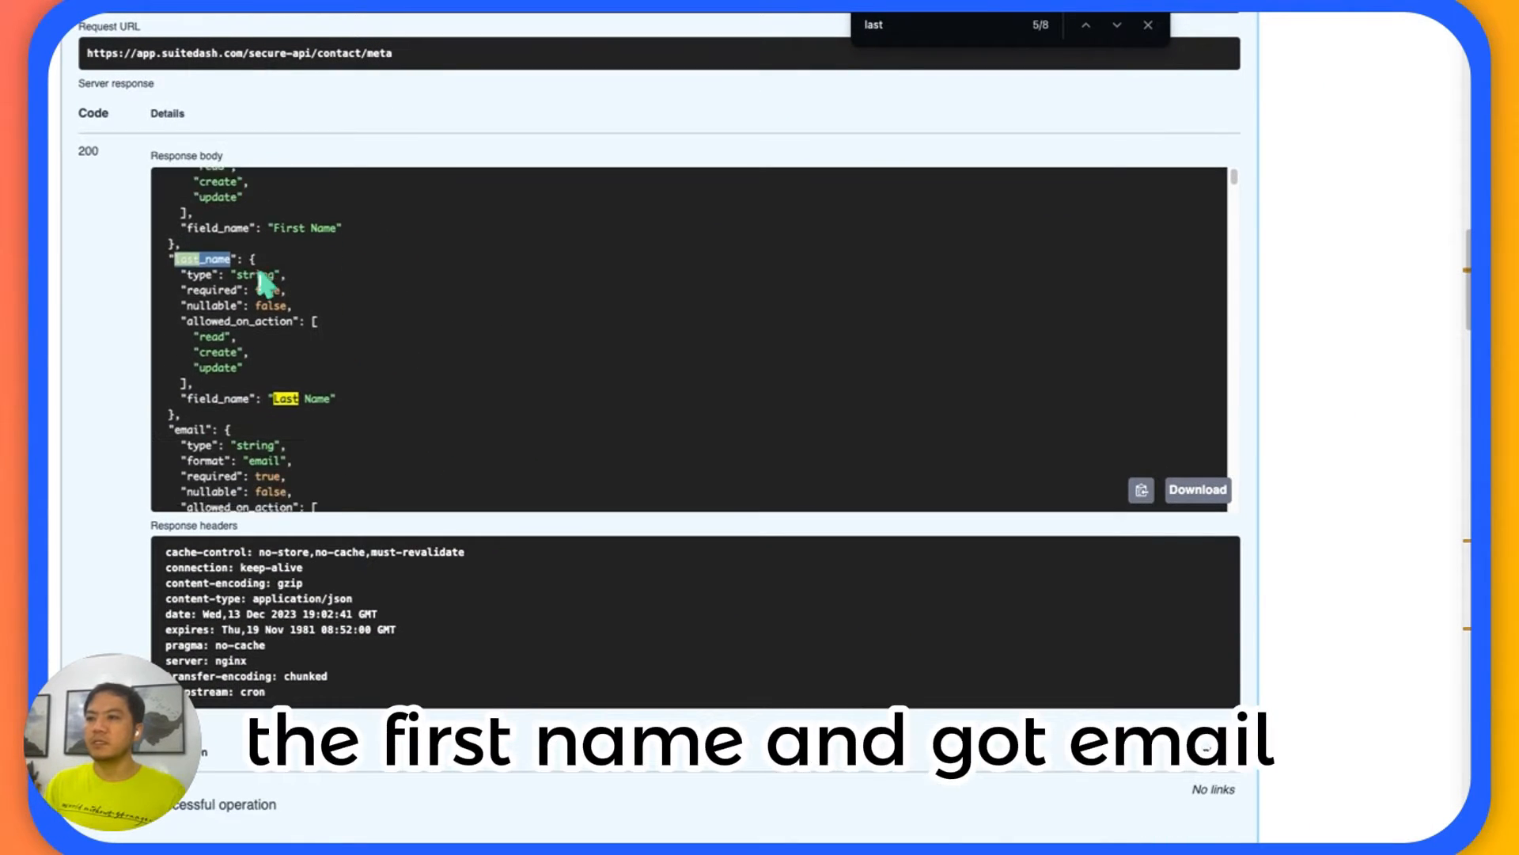
pyautogui.doubleClick(190, 337)
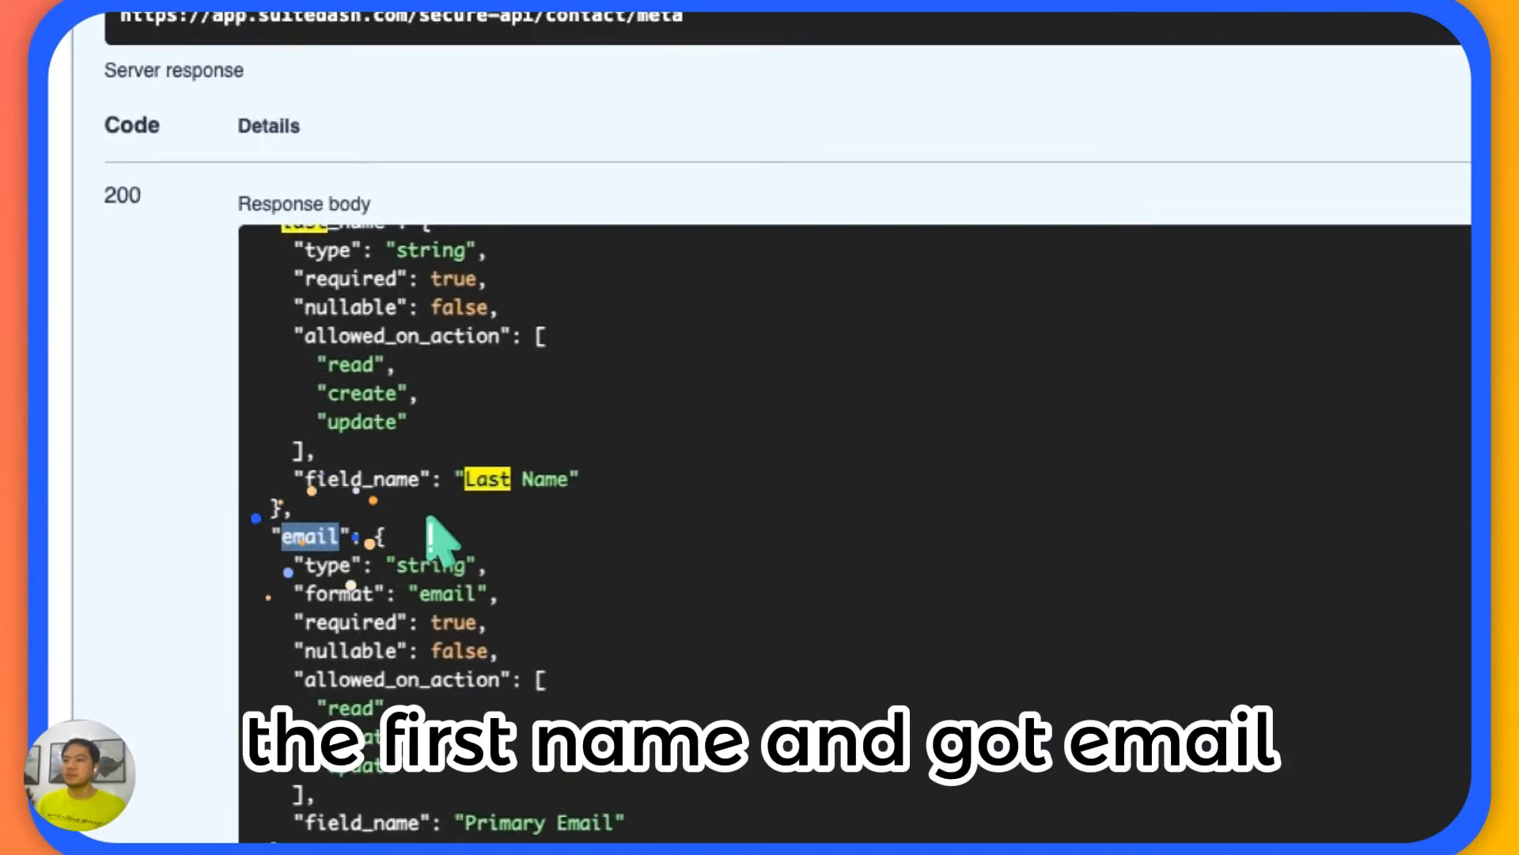
pyautogui.scroll(-2, 467, 552)
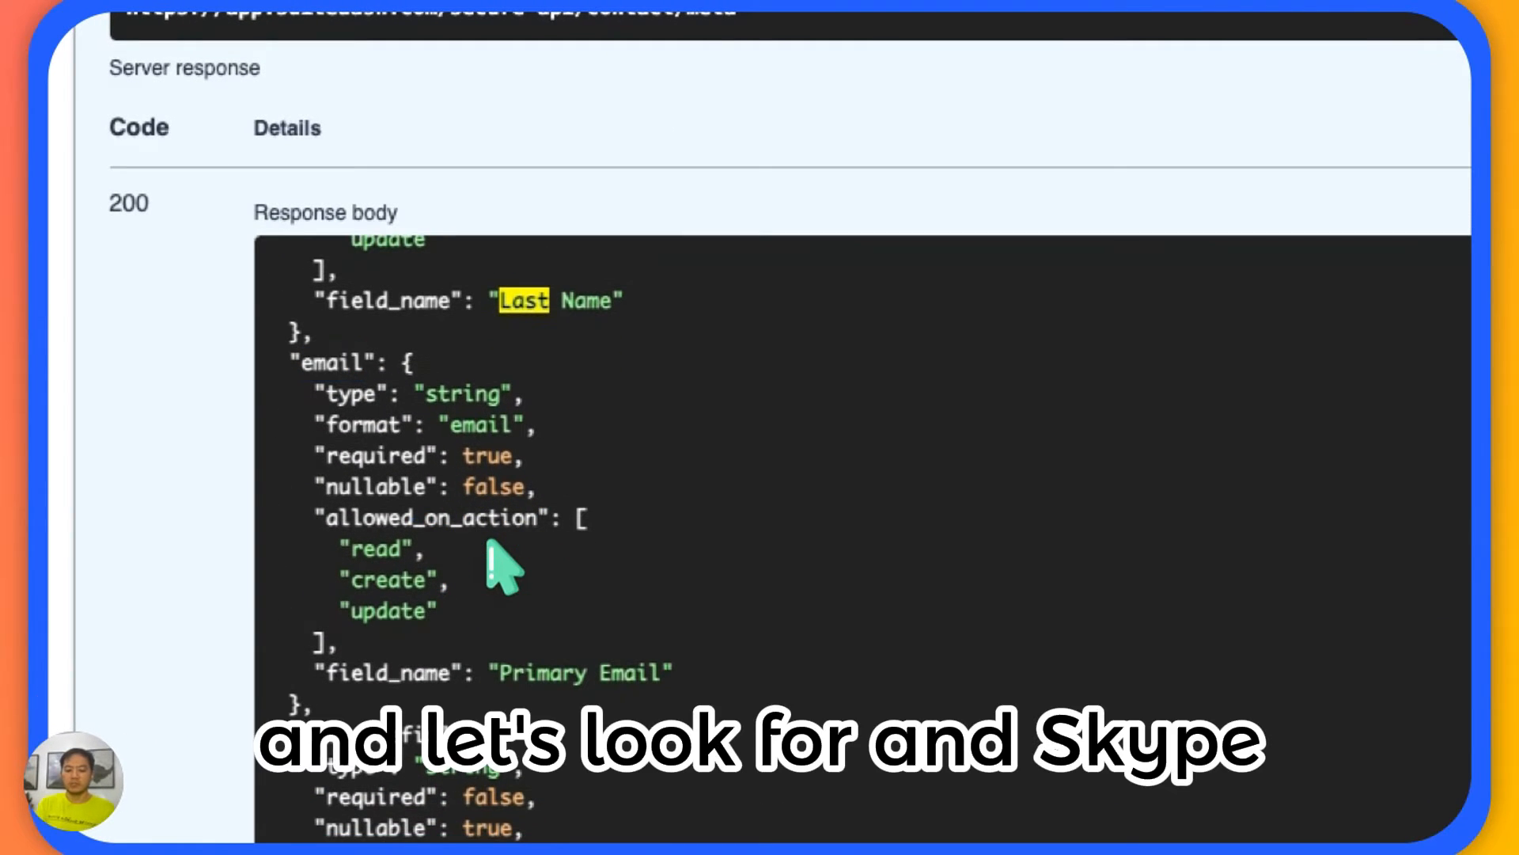
# Search the response body for "skype" and highlight that key to check its nullable attribute.
pyautogui.write('skype')
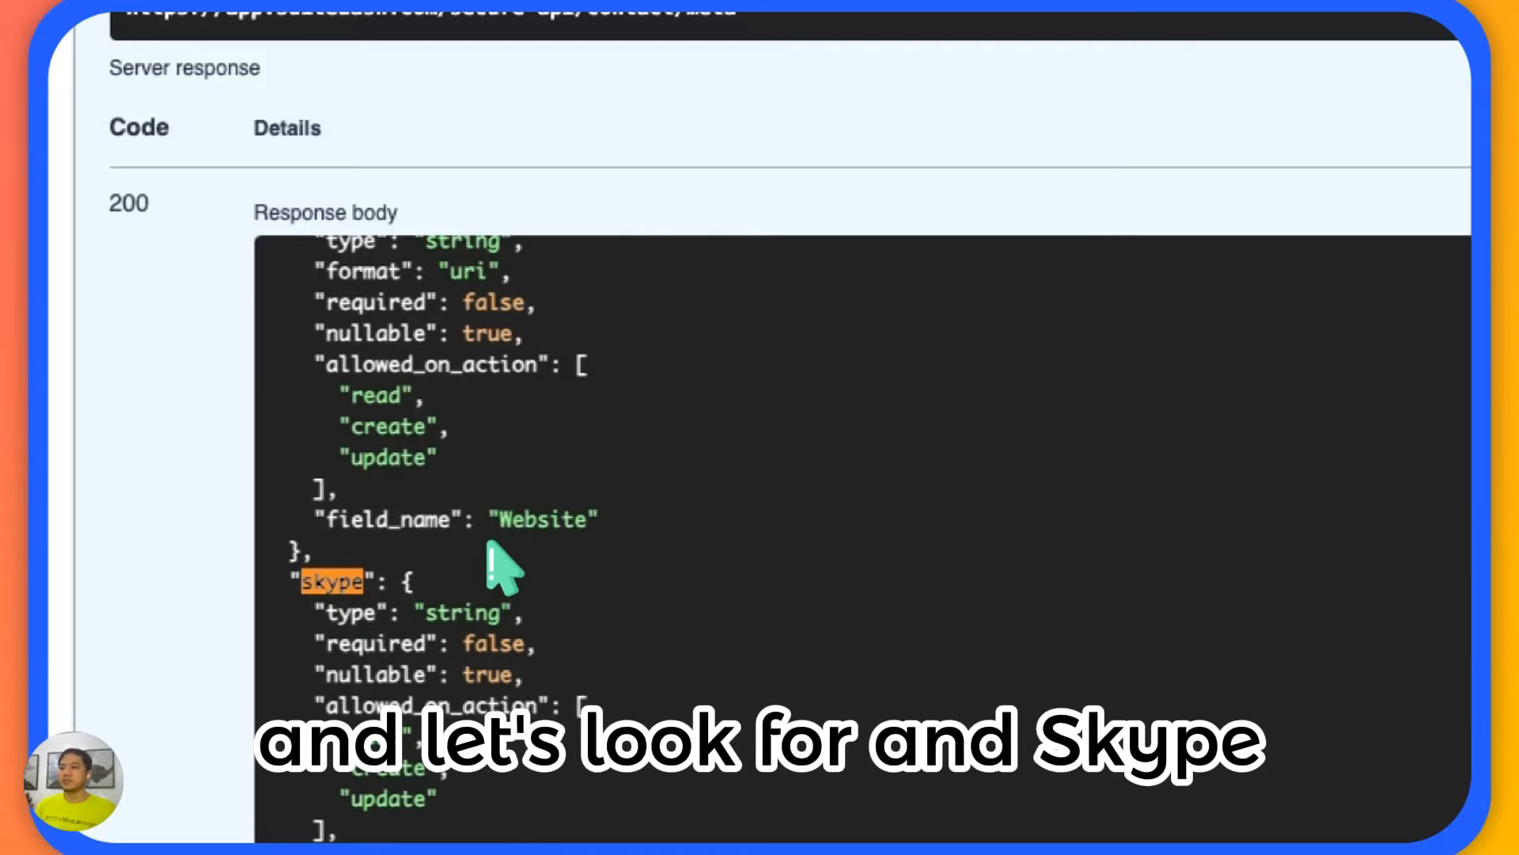
pyautogui.click(486, 552)
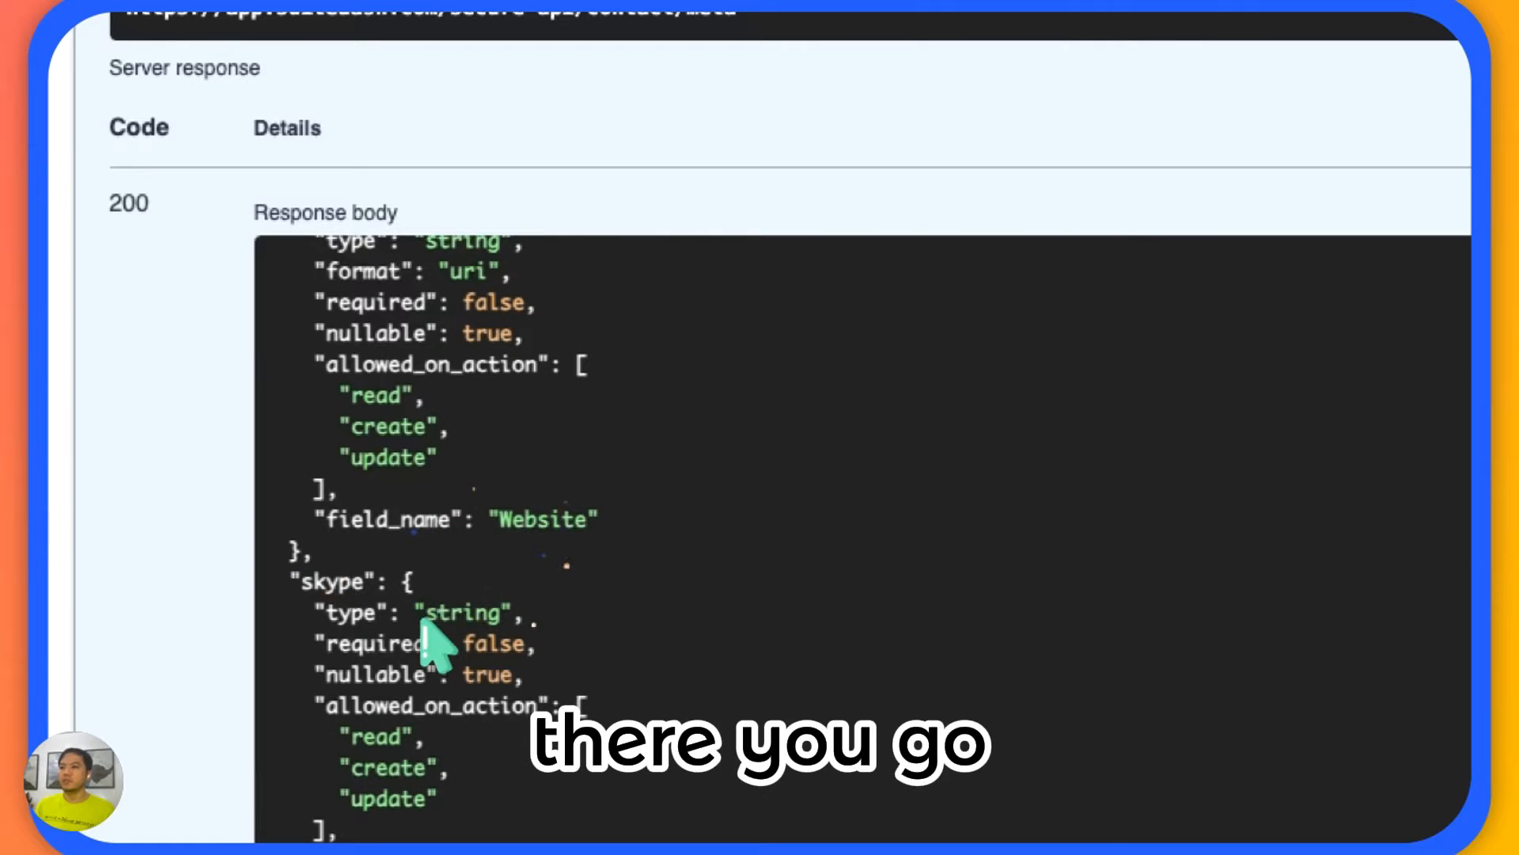
pyautogui.click(308, 591)
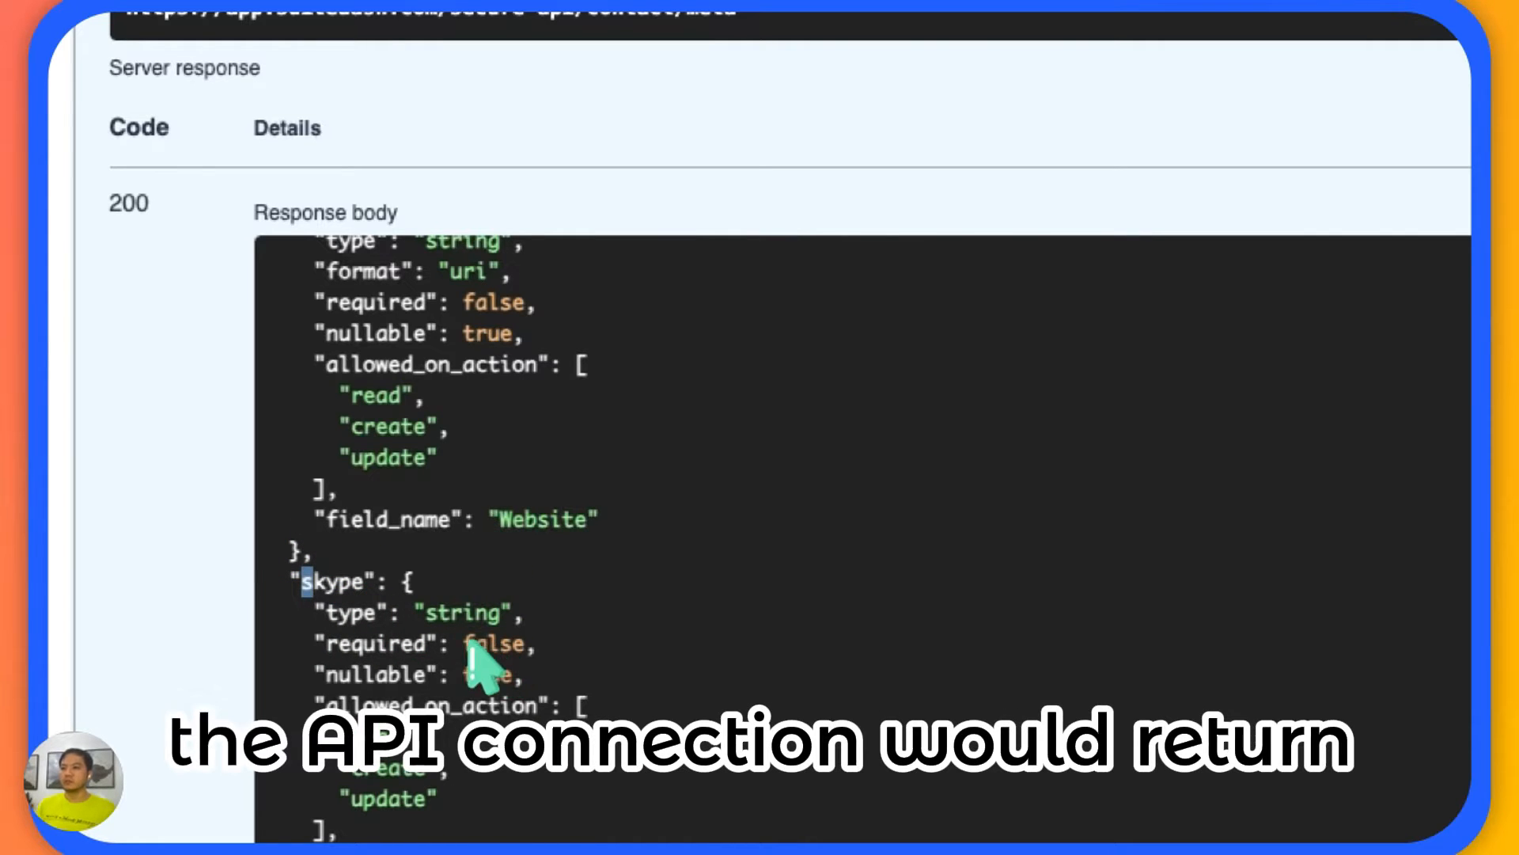
pyautogui.click(307, 582)
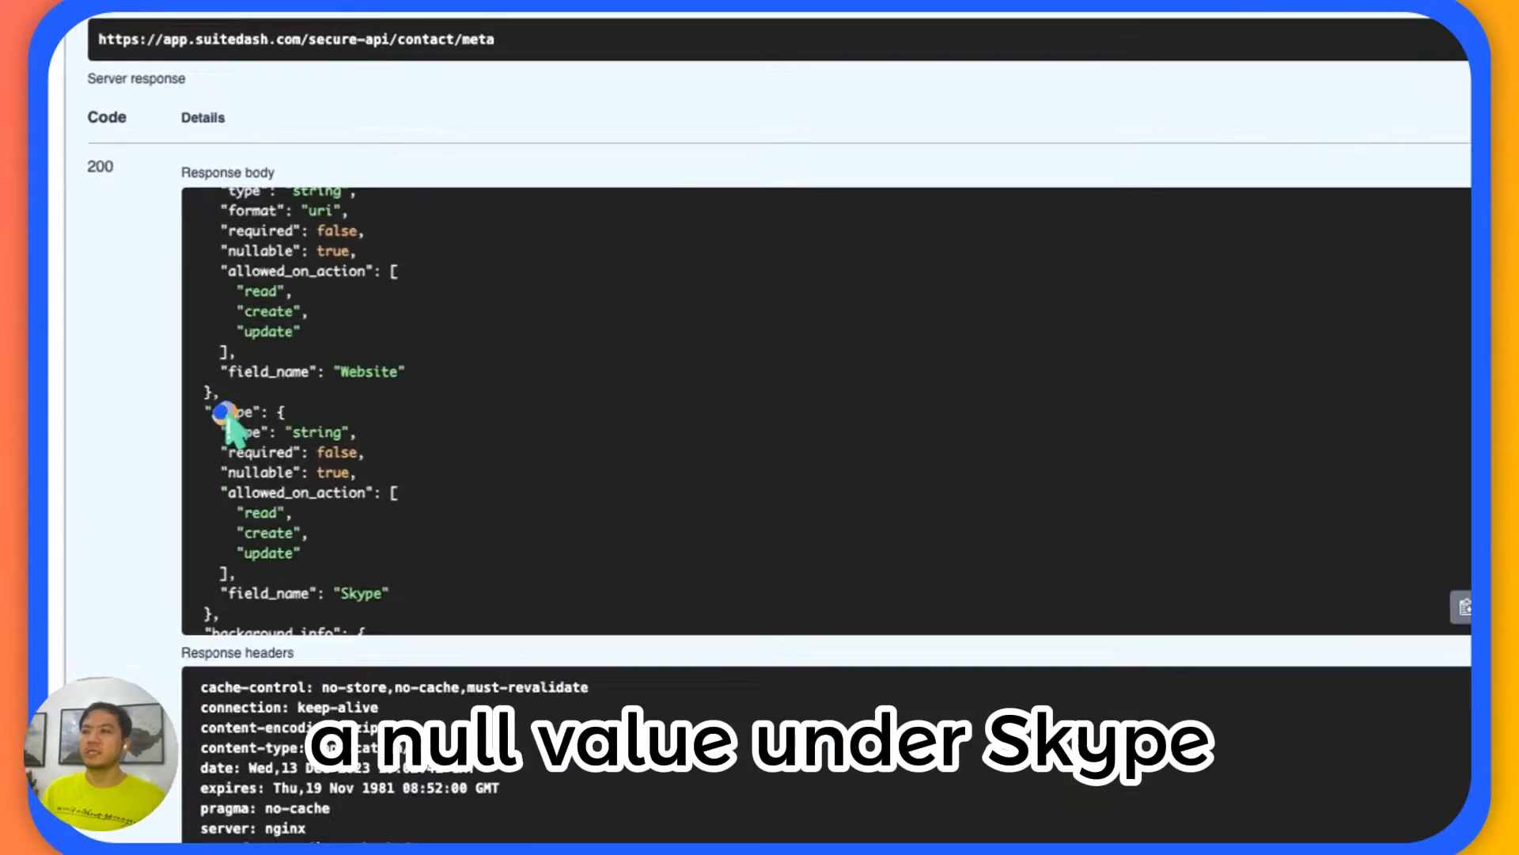
pyautogui.doubleClick(225, 413)
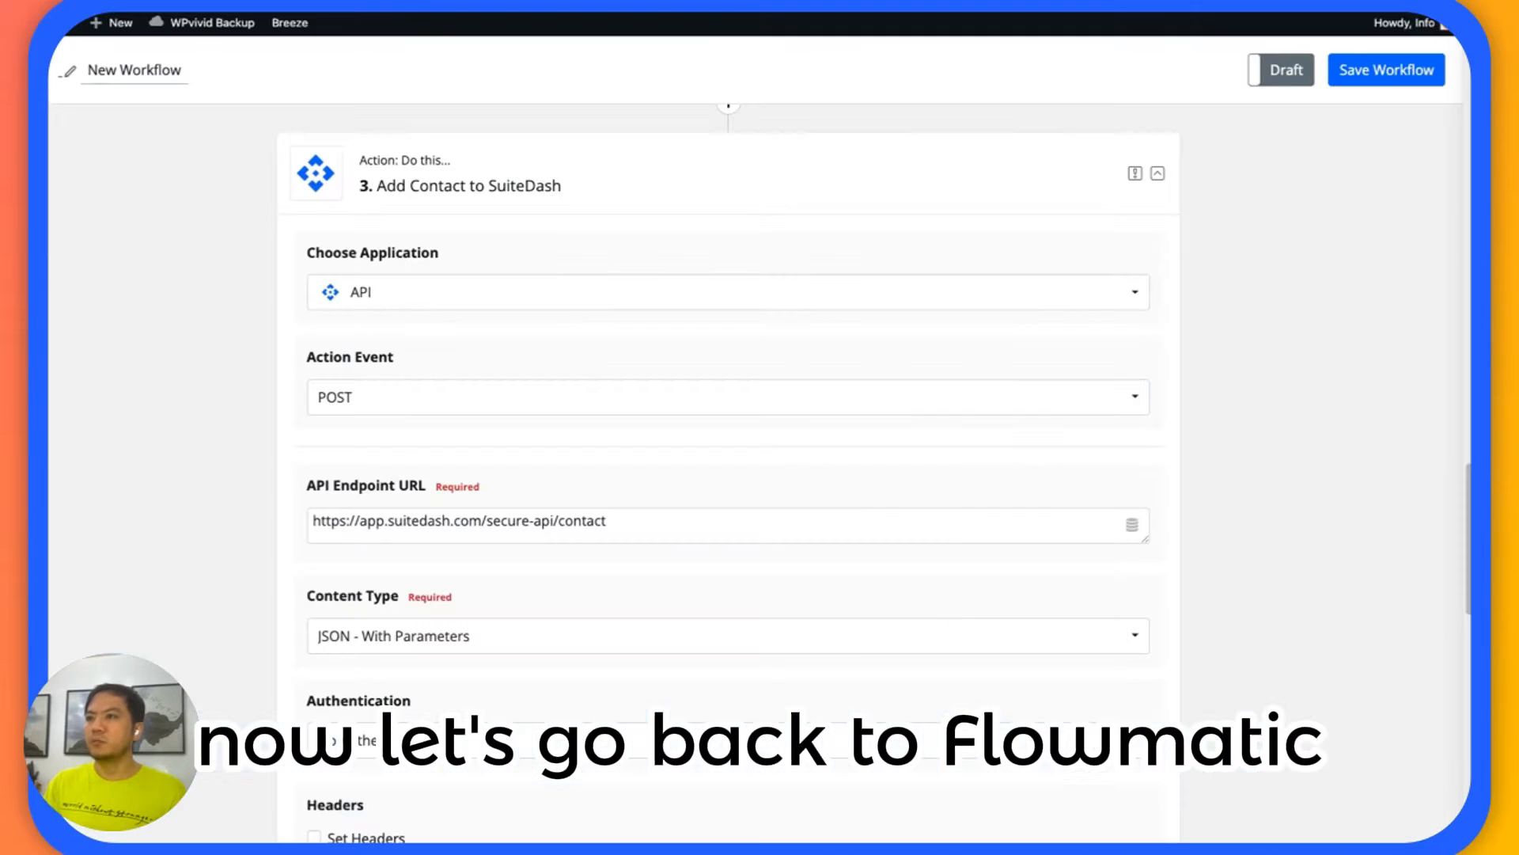
# Switch to the FlowMattic workflow and review the Add Contact to SuiteDash action's settings and request response.
pyautogui.scroll(-2, 190, 251)
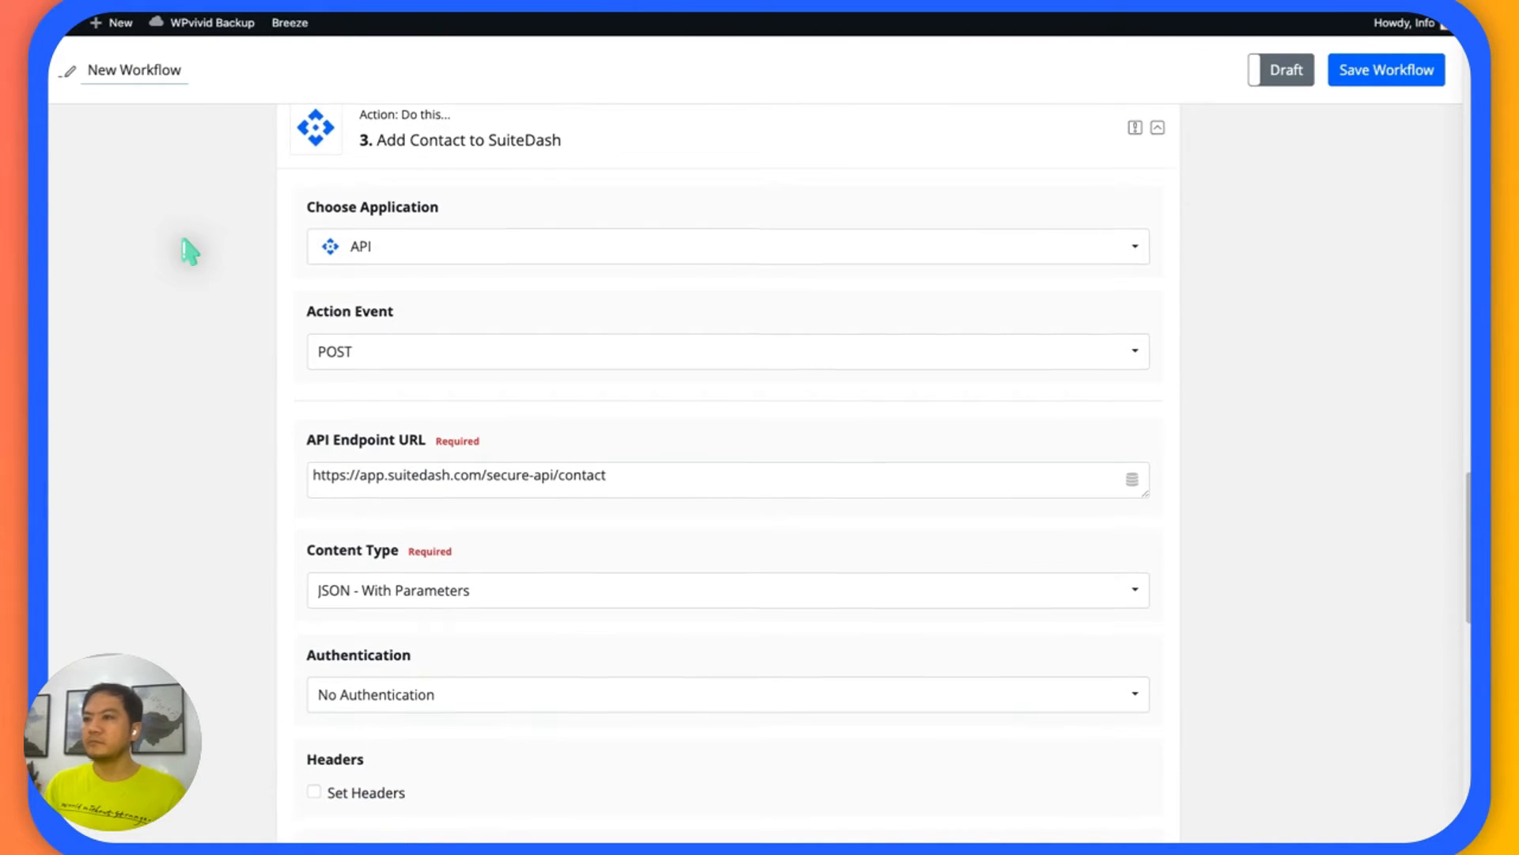
pyautogui.scroll(-8, 190, 252)
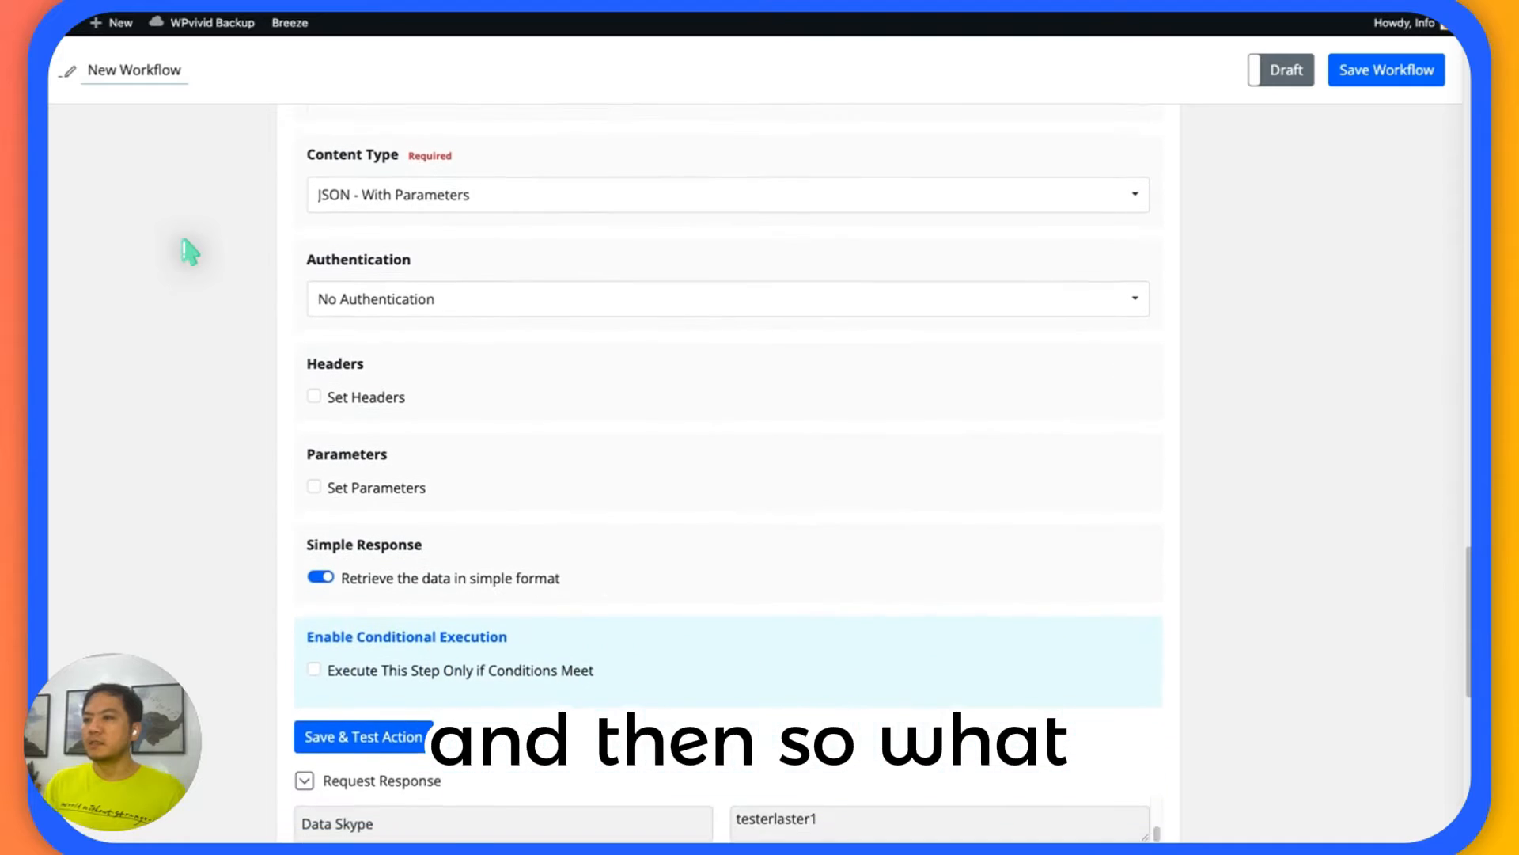
pyautogui.scroll(-5, 227, 245)
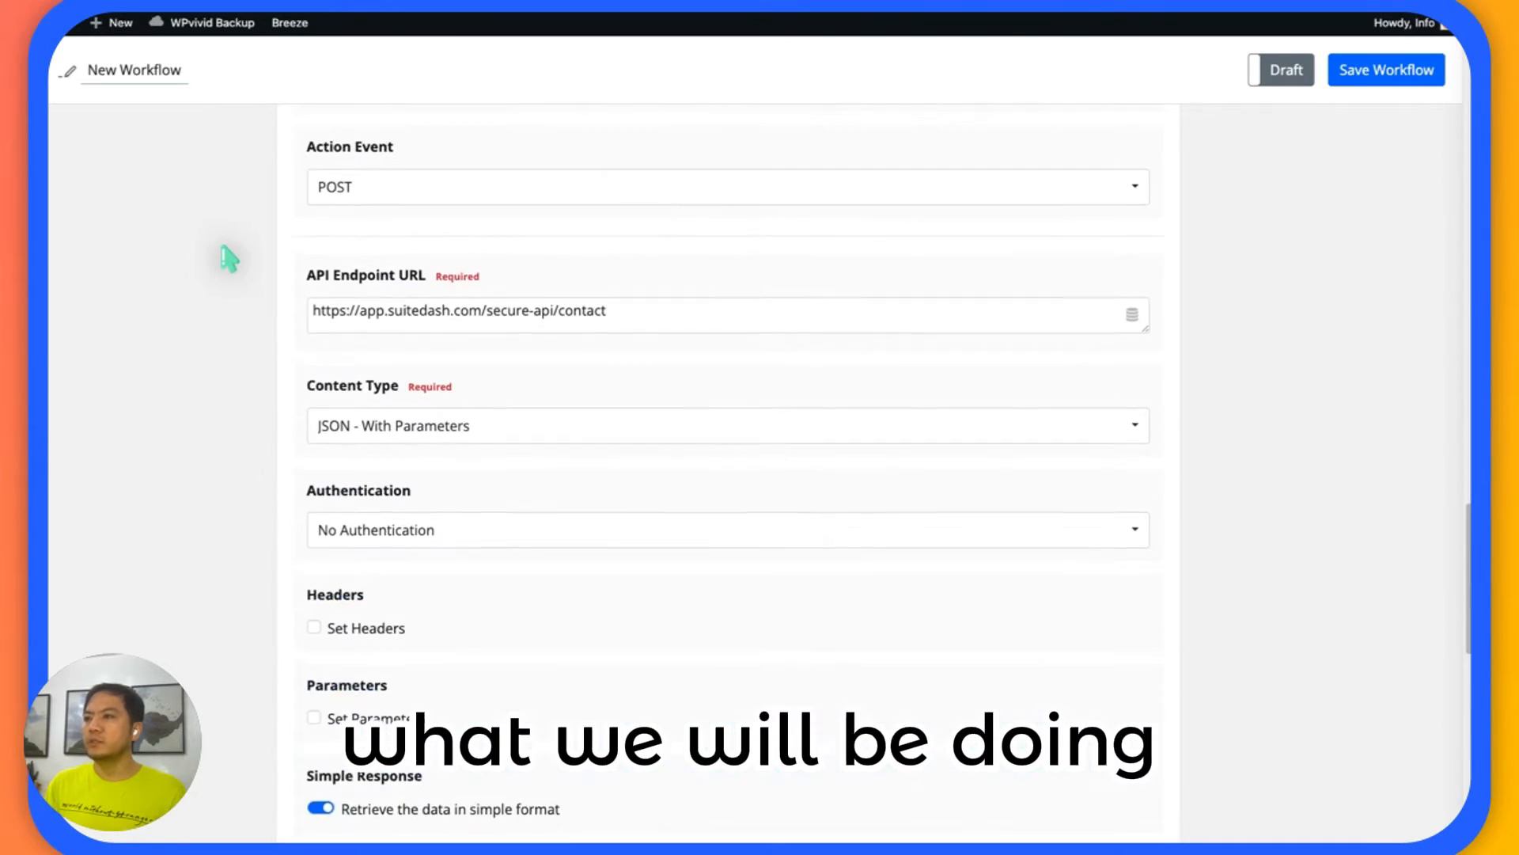
pyautogui.scroll(3, 230, 257)
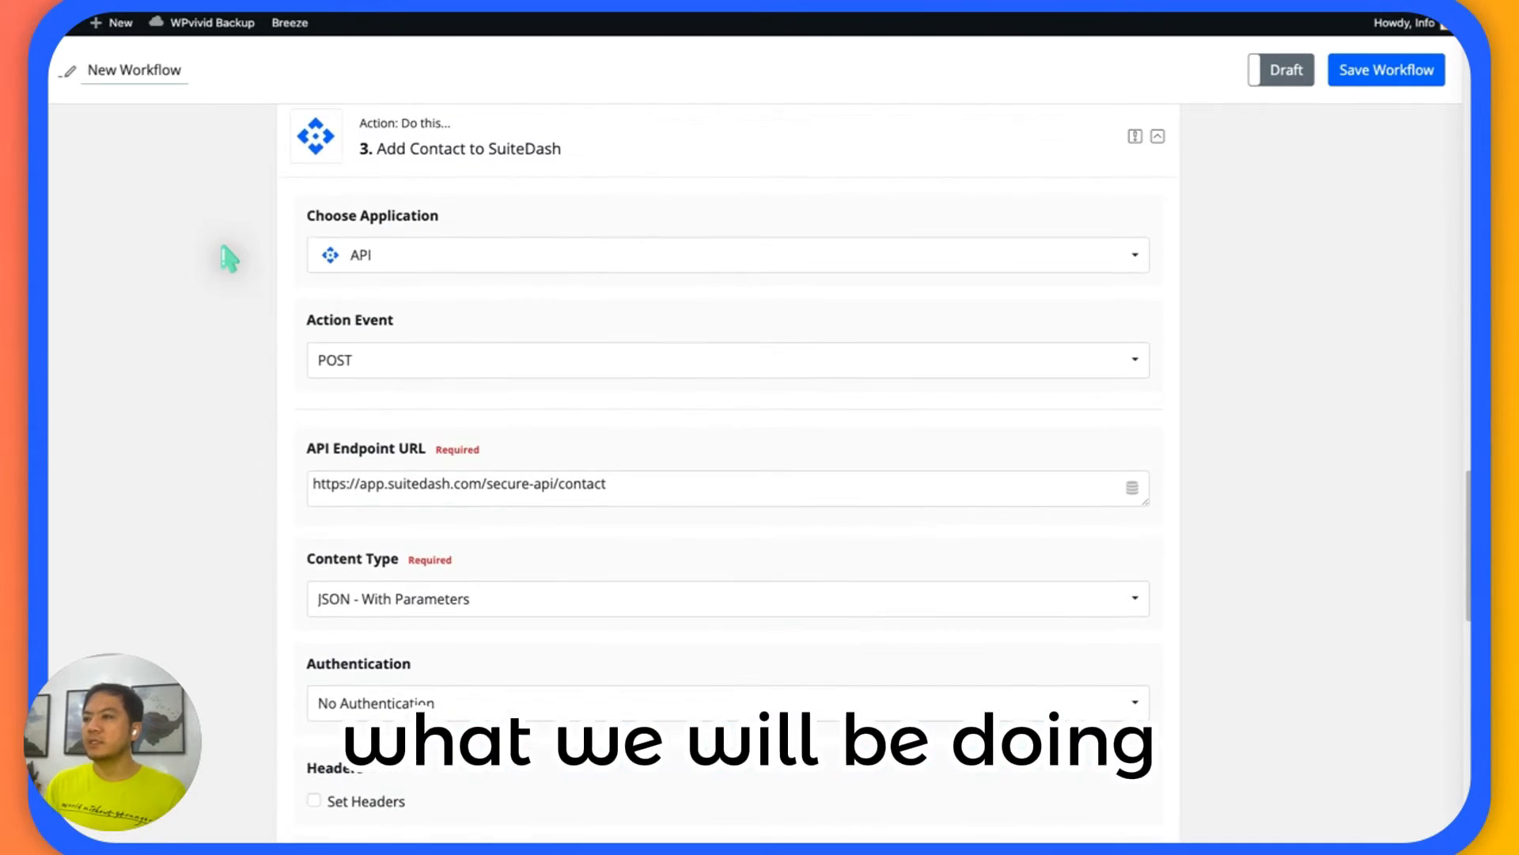
pyautogui.scroll(-1, 228, 255)
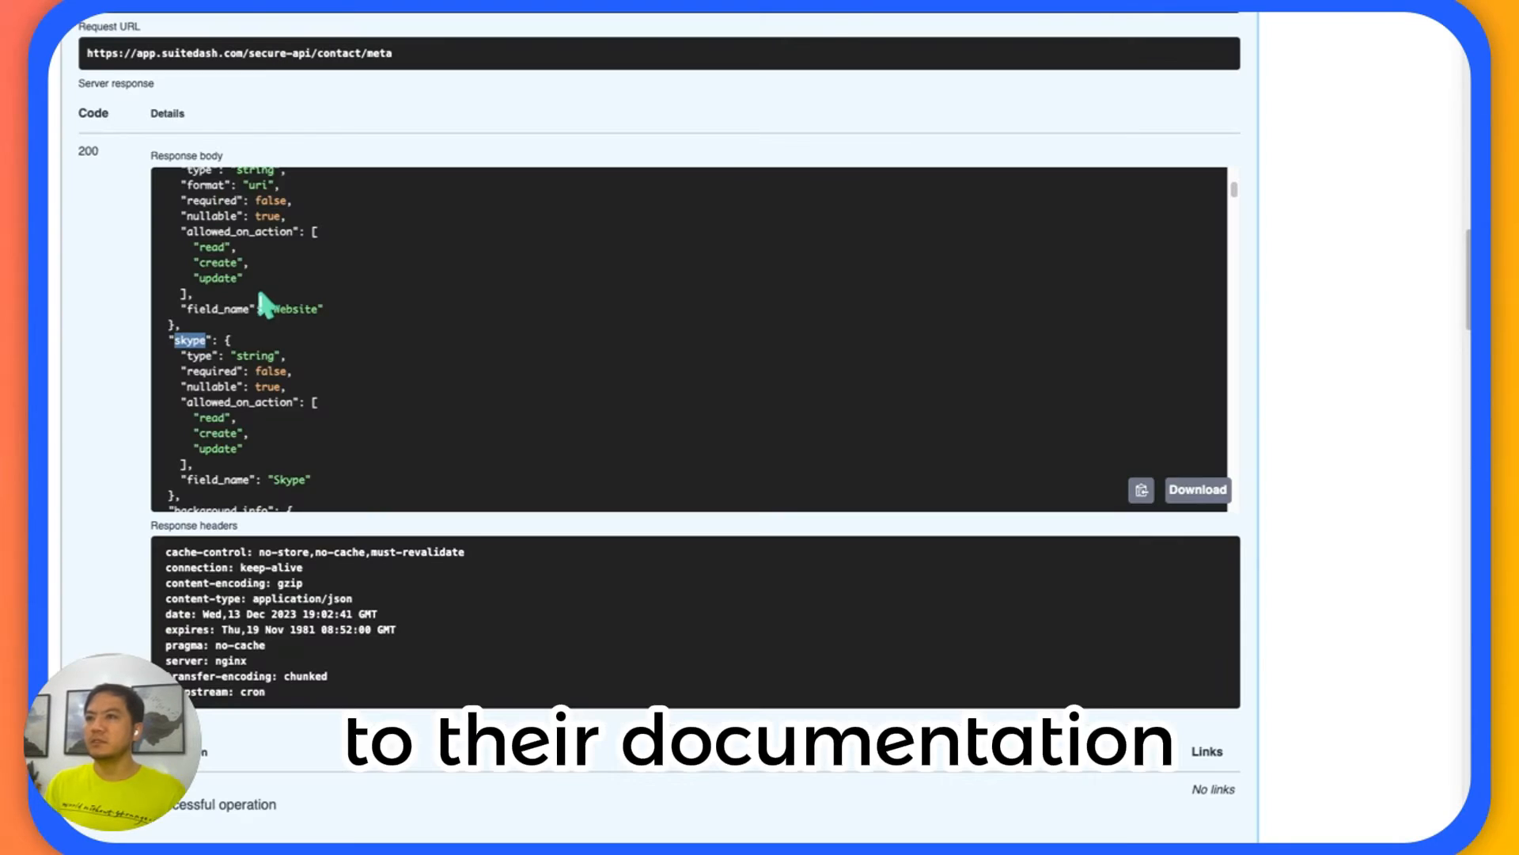
# Switch back to the Secure API documentation and find the POST /contact endpoint with its request body example.
pyautogui.scroll(8, 1313, 157)
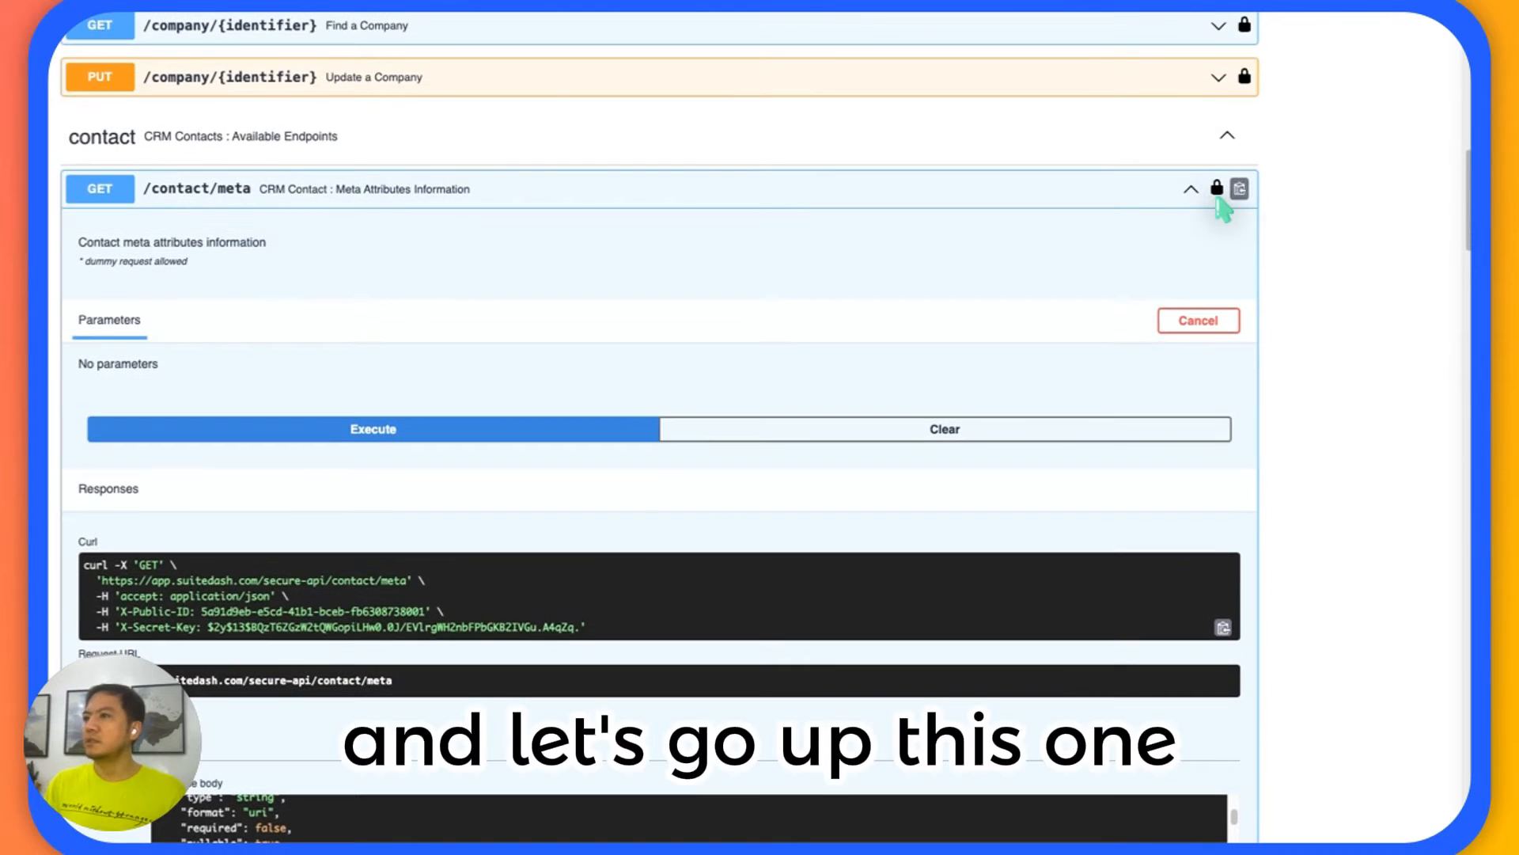
pyautogui.scroll(-19, 944, 207)
pyautogui.scroll(10, 944, 207)
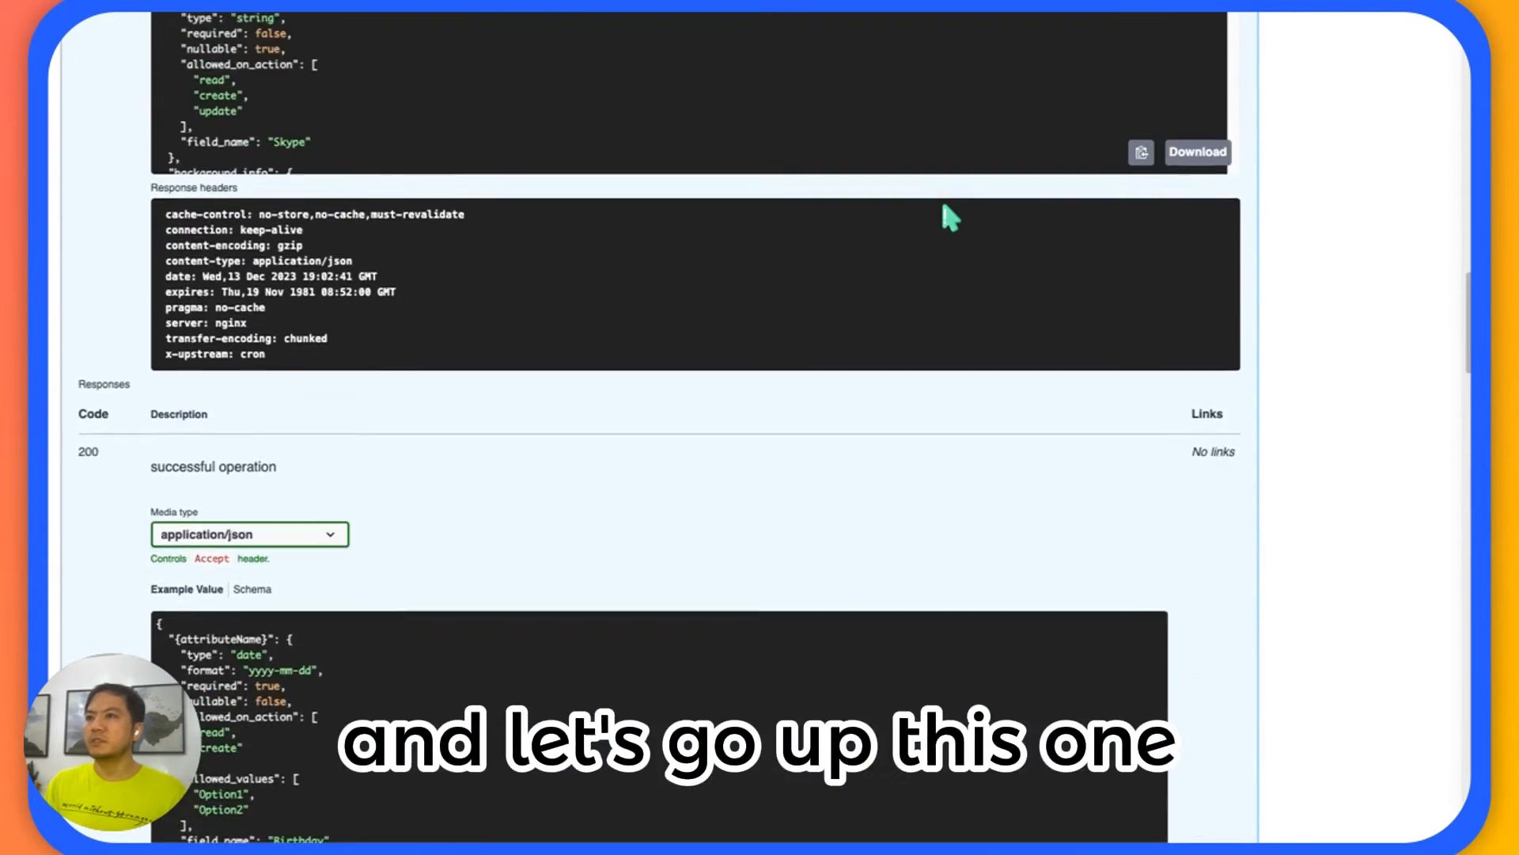
pyautogui.scroll(10, 943, 208)
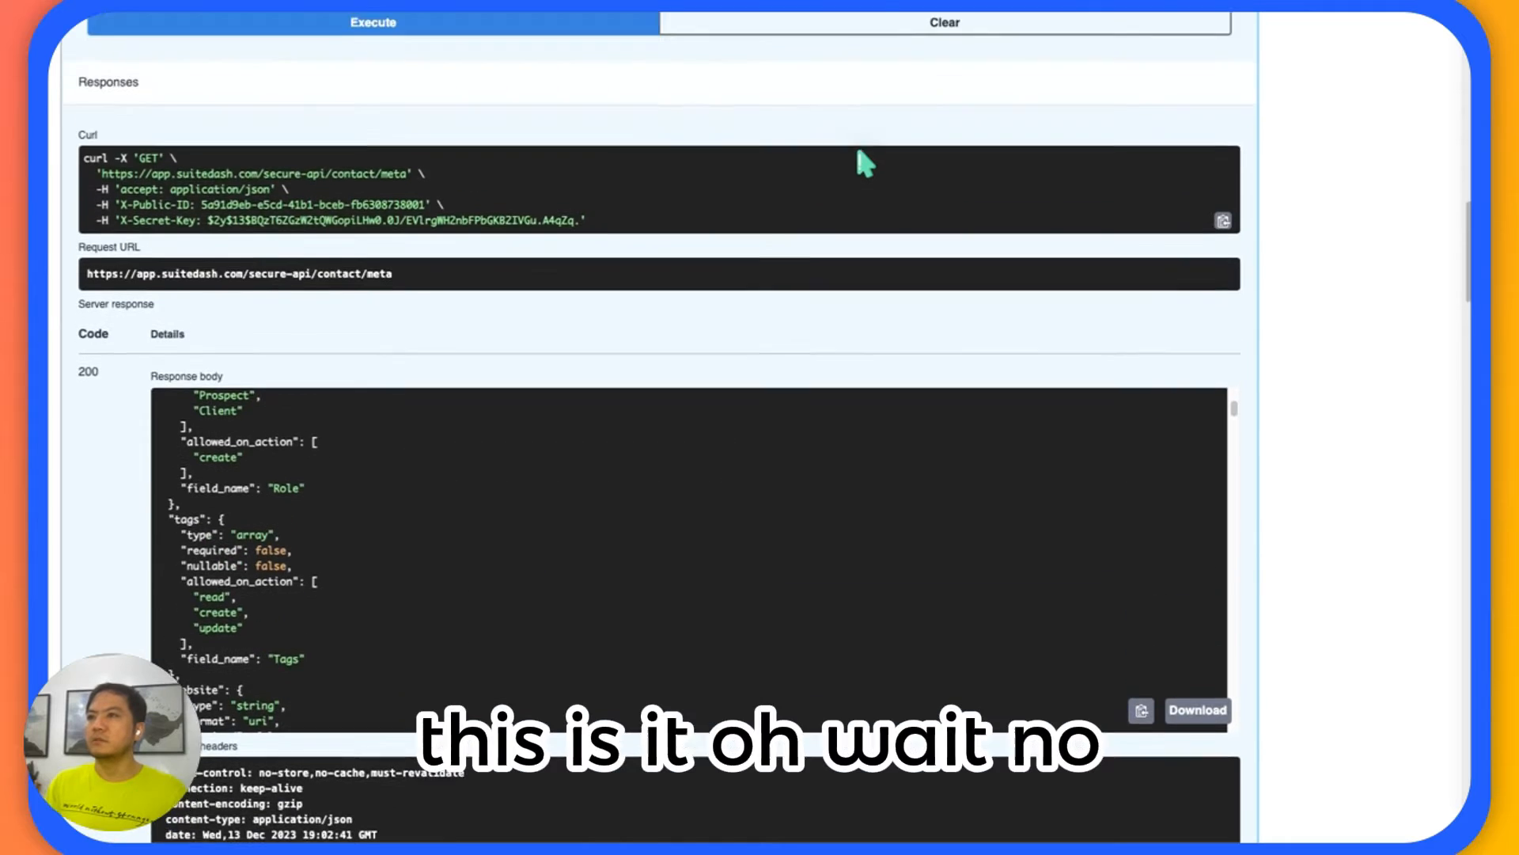
pyautogui.scroll(2, 865, 163)
pyautogui.scroll(-12, 852, 163)
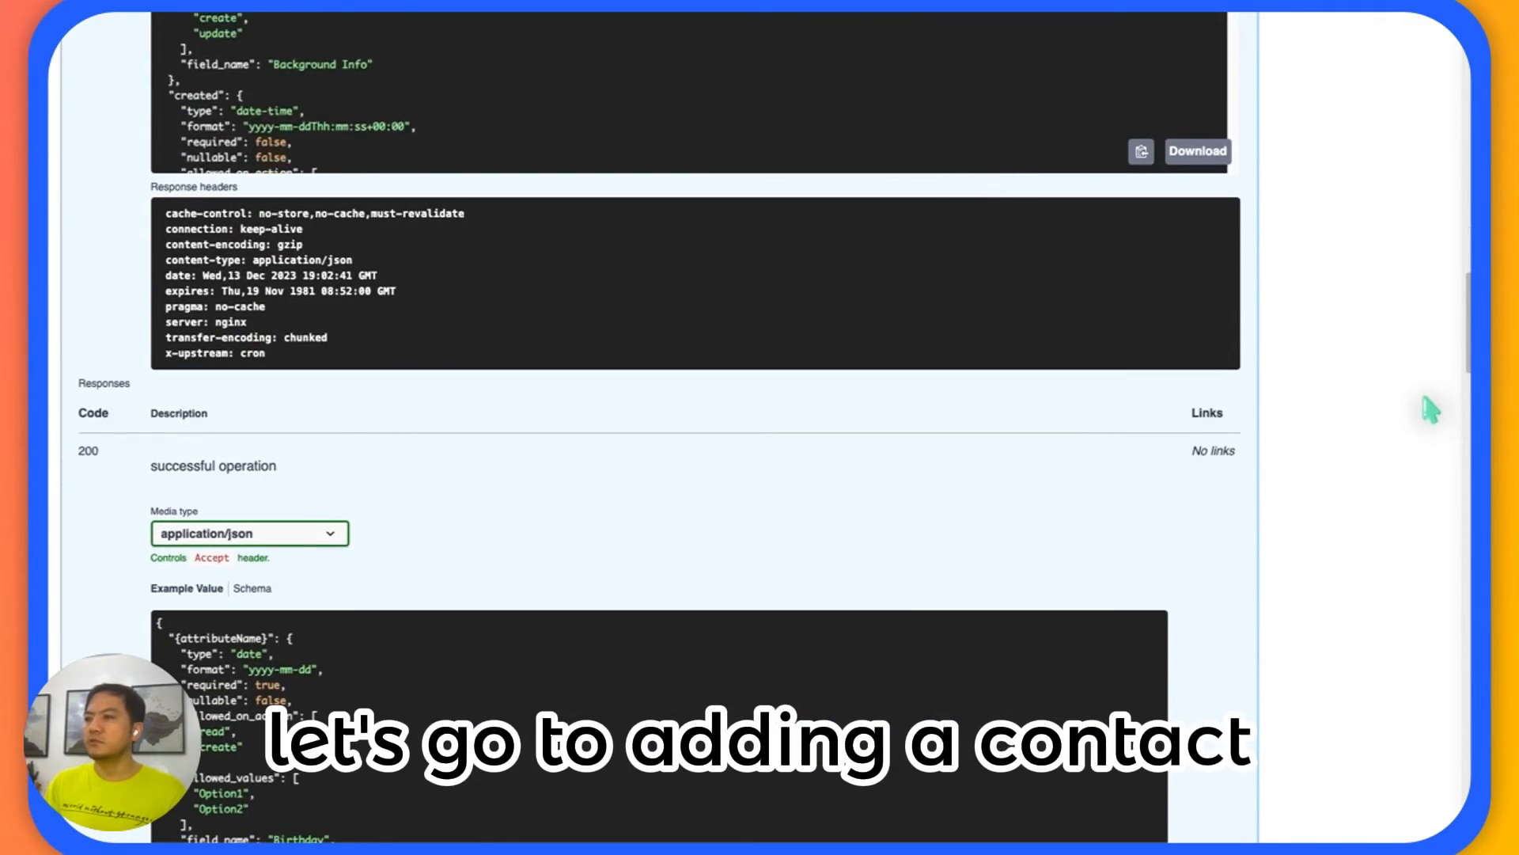
pyautogui.scroll(-15, 1299, 383)
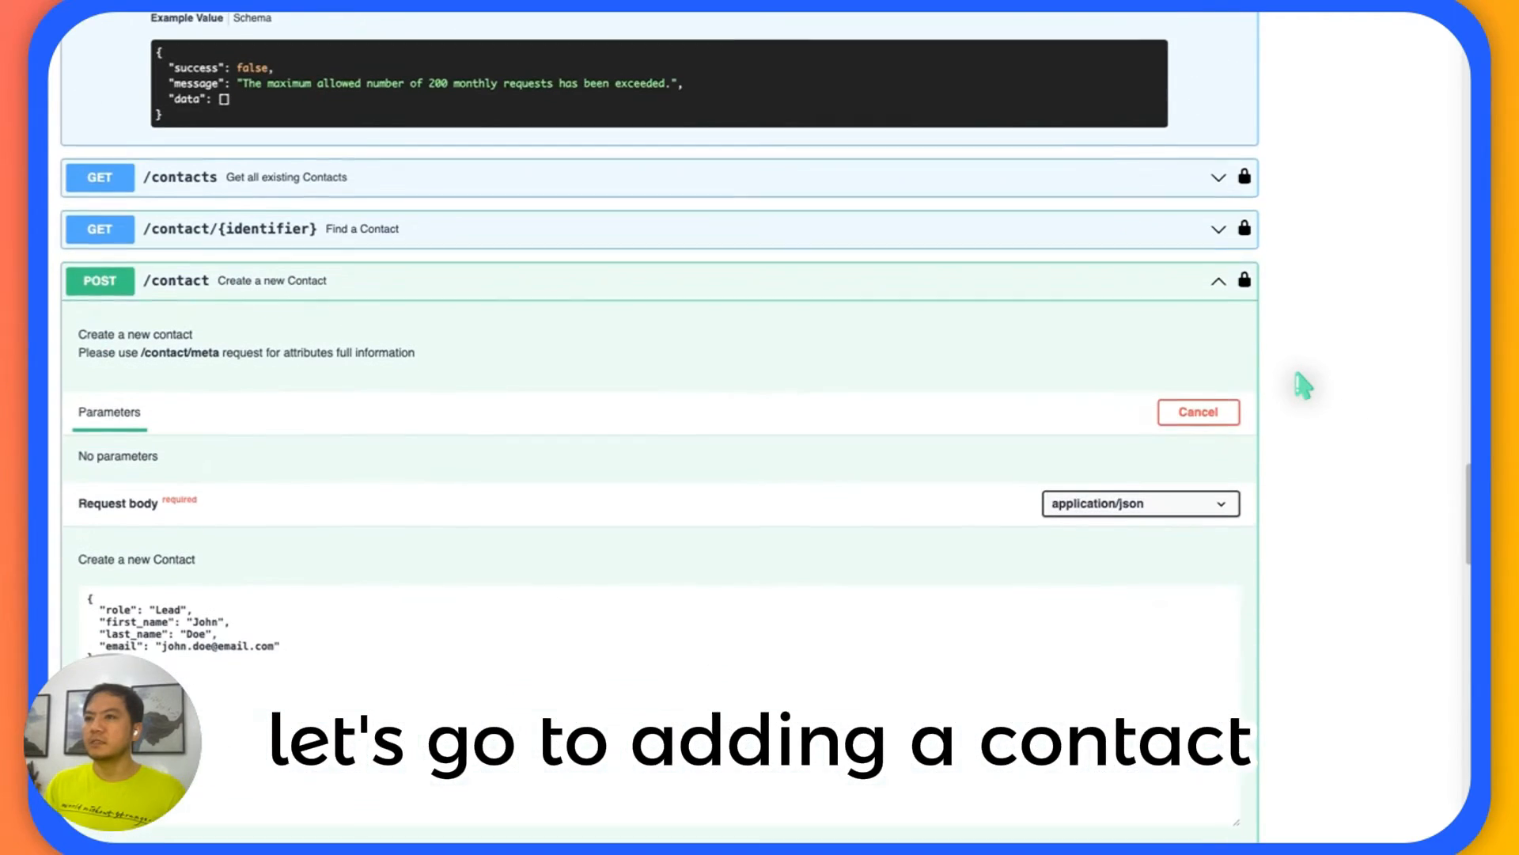
pyautogui.scroll(-1, 1301, 385)
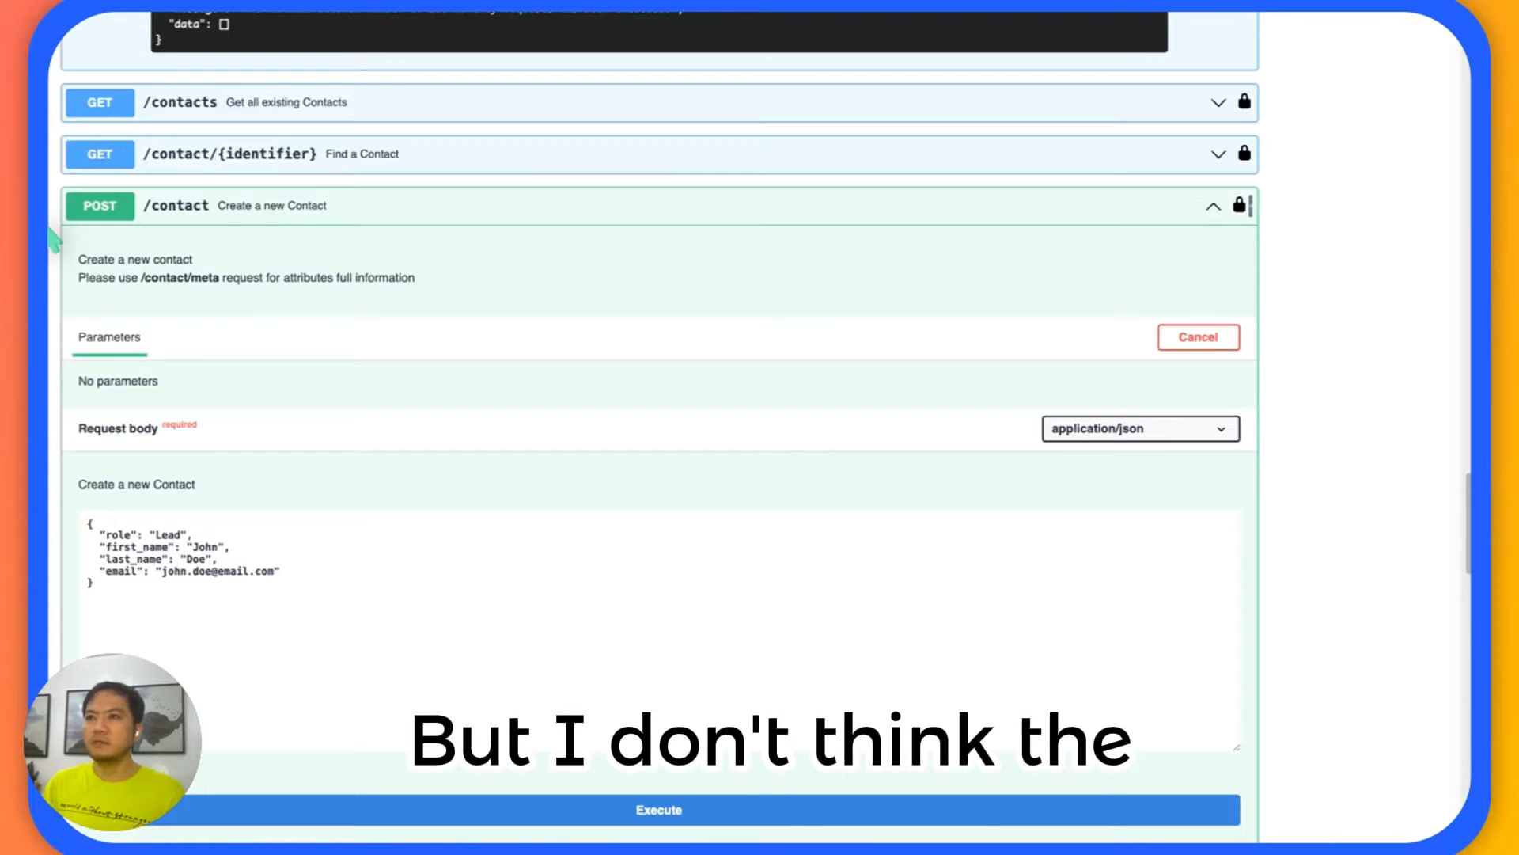
# Check the contact endpoints around POST /contact for an option to delete contacts.
pyautogui.scroll(6, 52, 237)
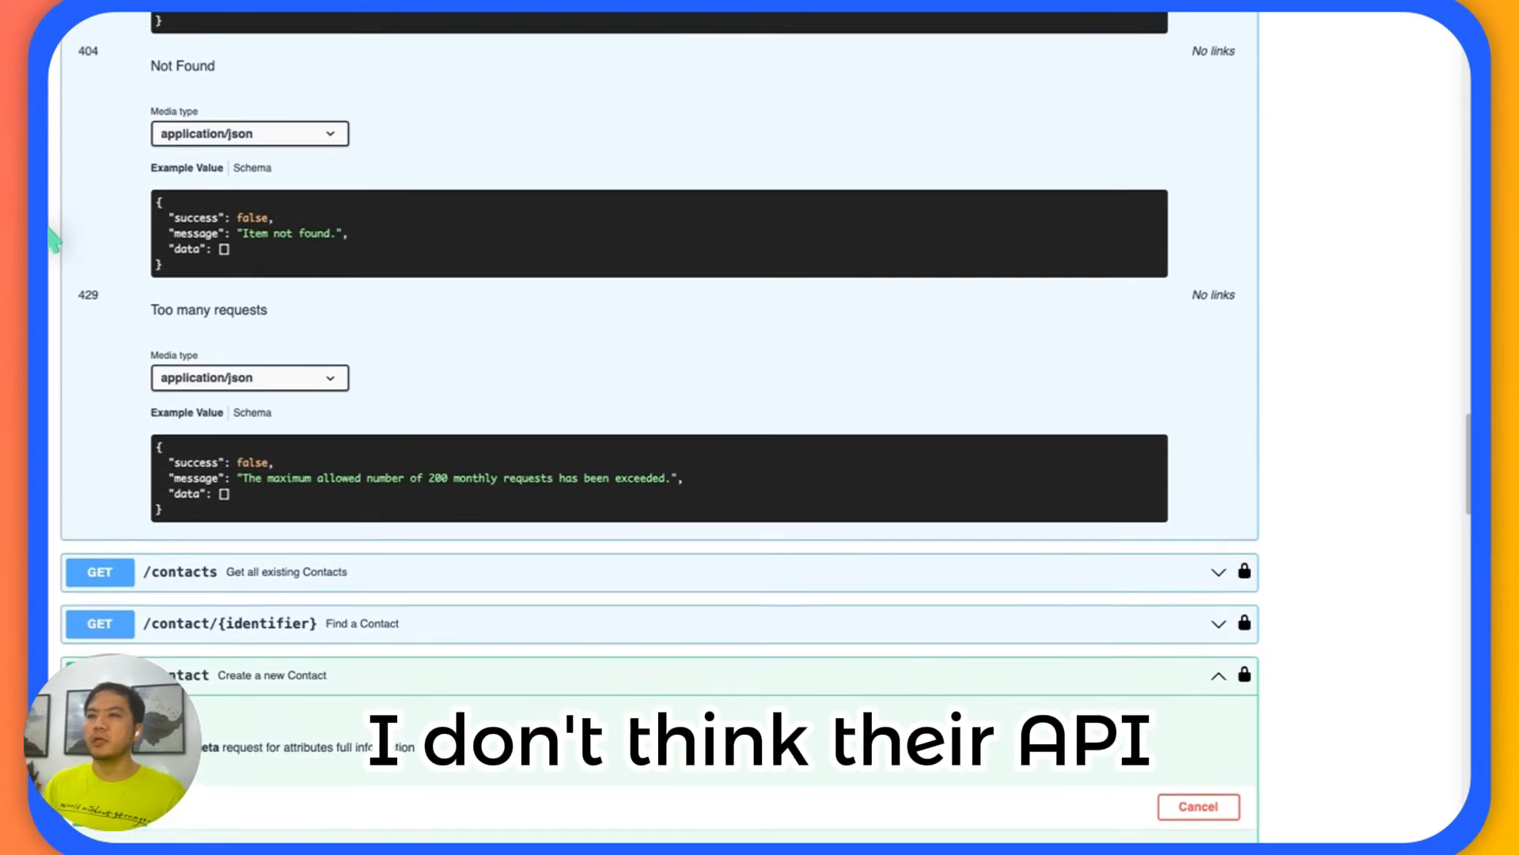
pyautogui.scroll(-3, 51, 237)
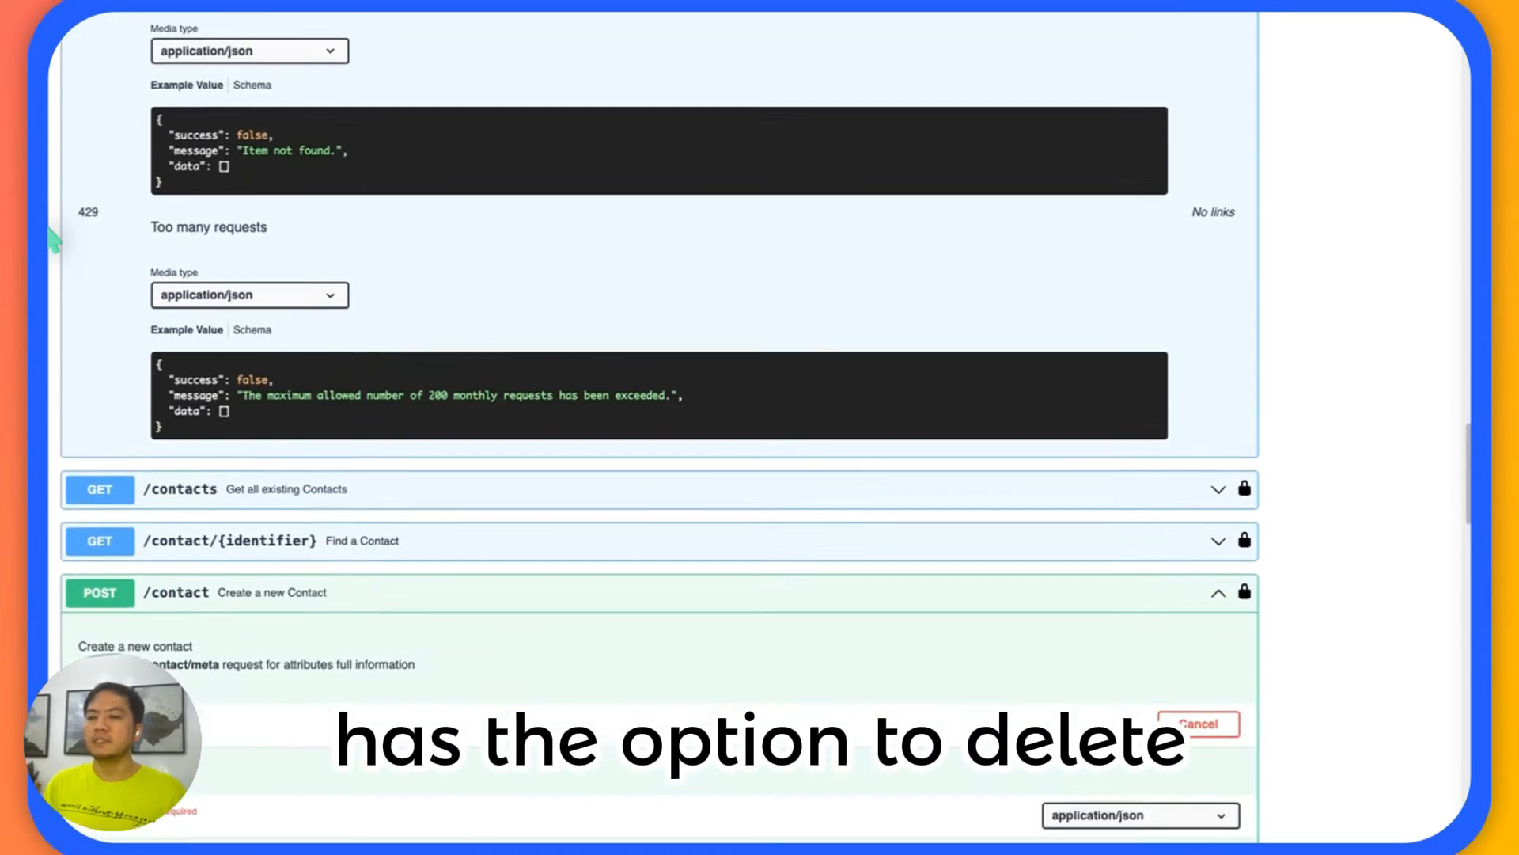
pyautogui.scroll(-6, 51, 237)
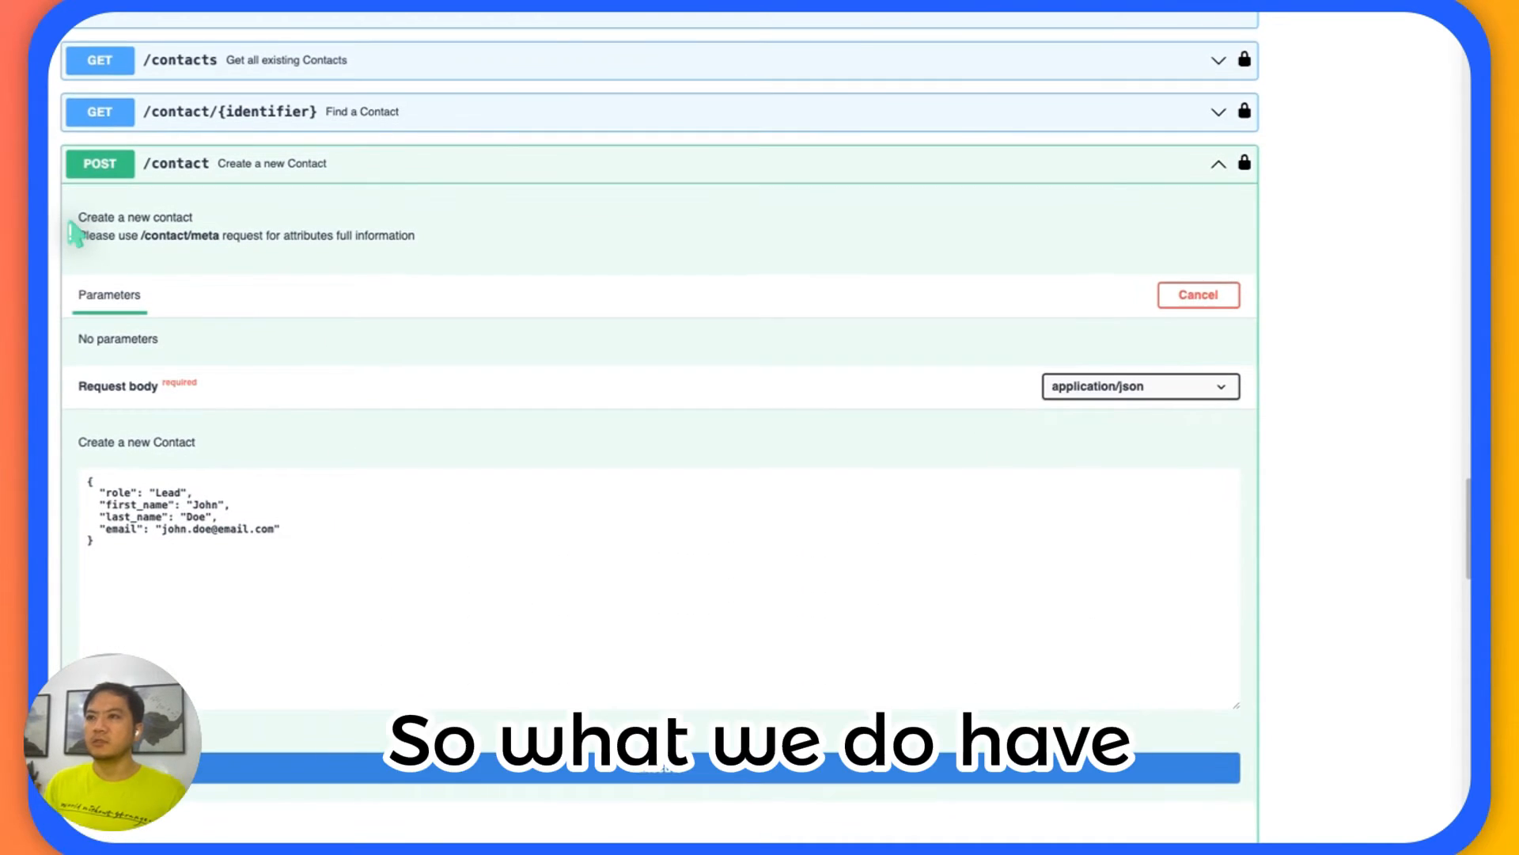
# Review which company, contact and marketing endpoints the Secure API documentation offers, including their GET, POST and PUT methods.
pyautogui.scroll(1, 75, 233)
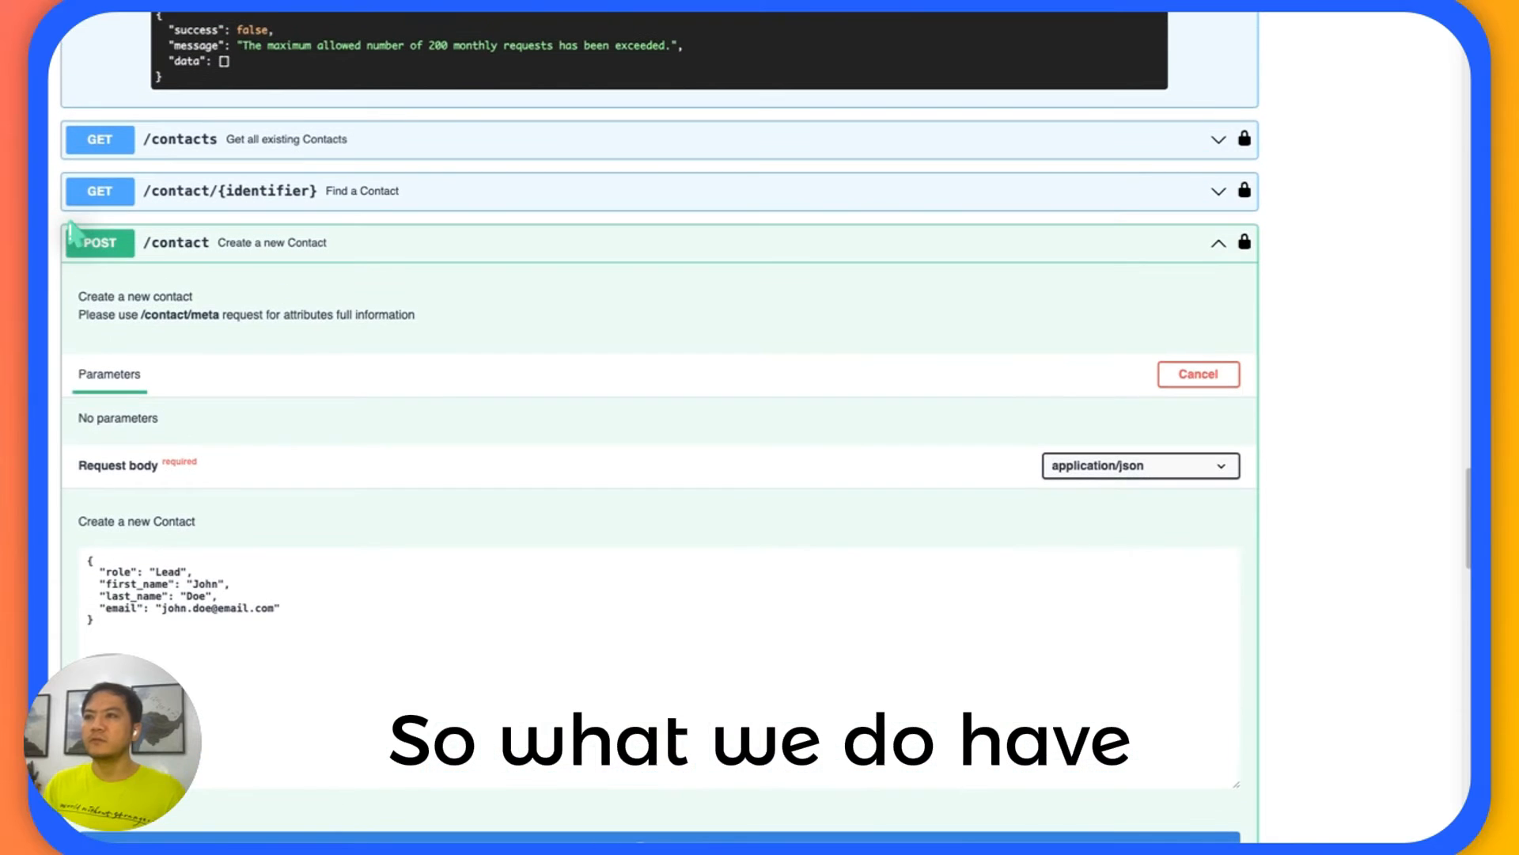
pyautogui.scroll(10, 73, 234)
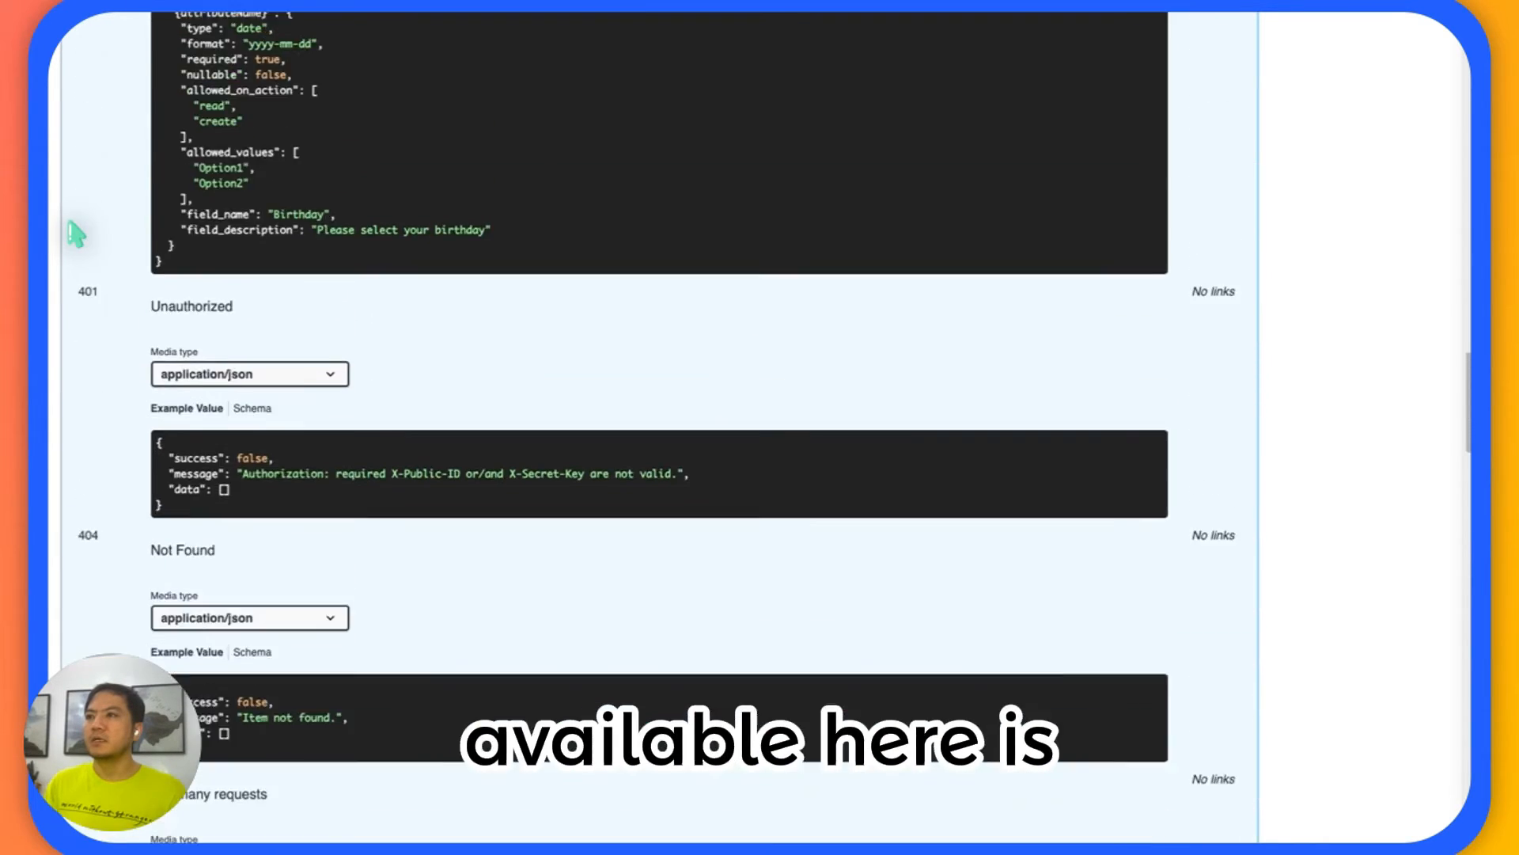
pyautogui.scroll(15, 75, 233)
pyautogui.scroll(-8, 75, 234)
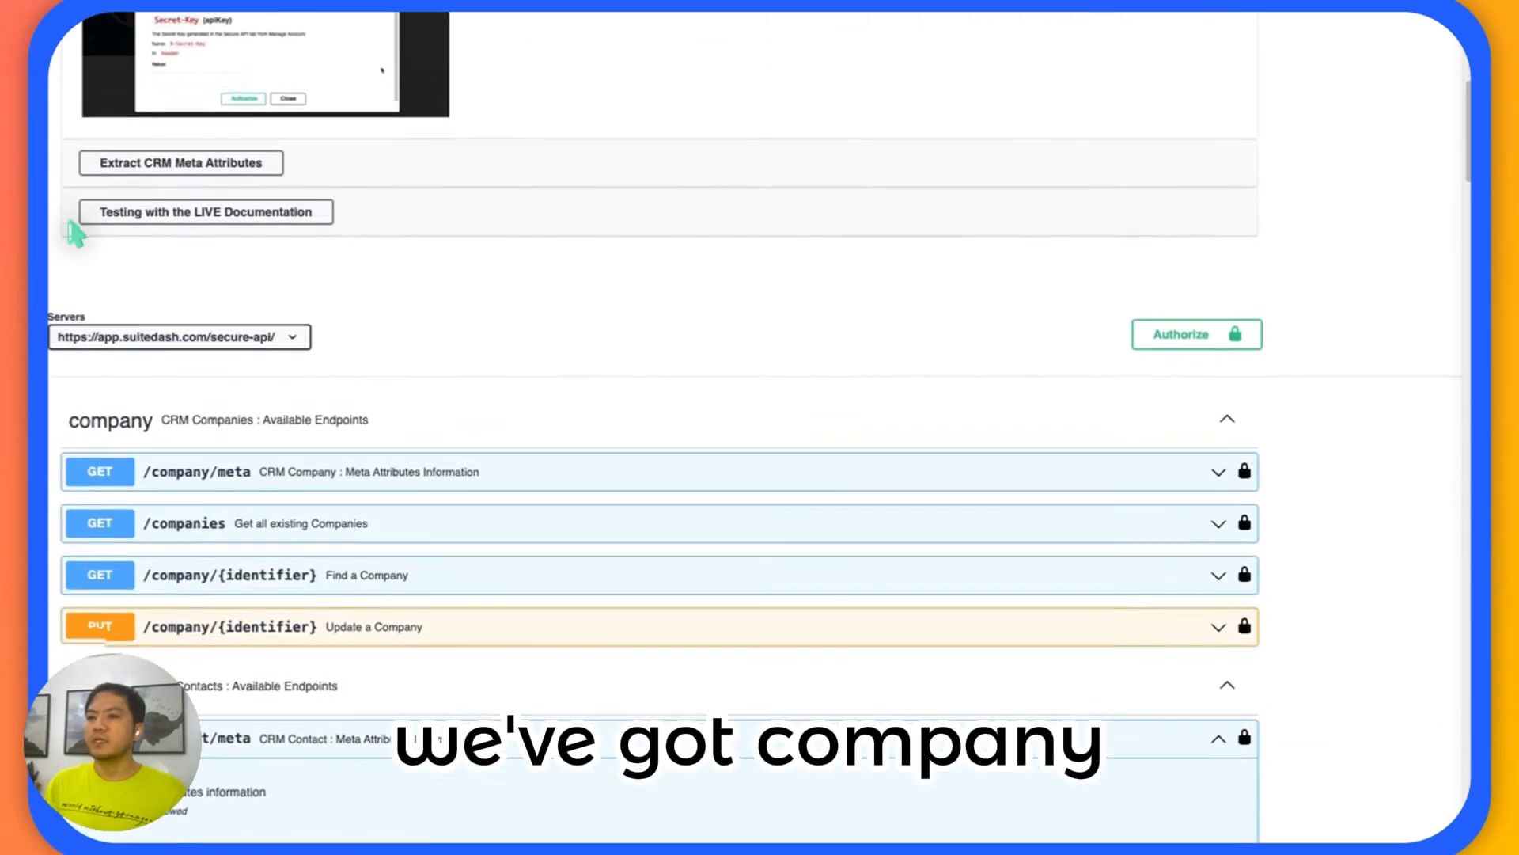
pyautogui.scroll(-4, 75, 234)
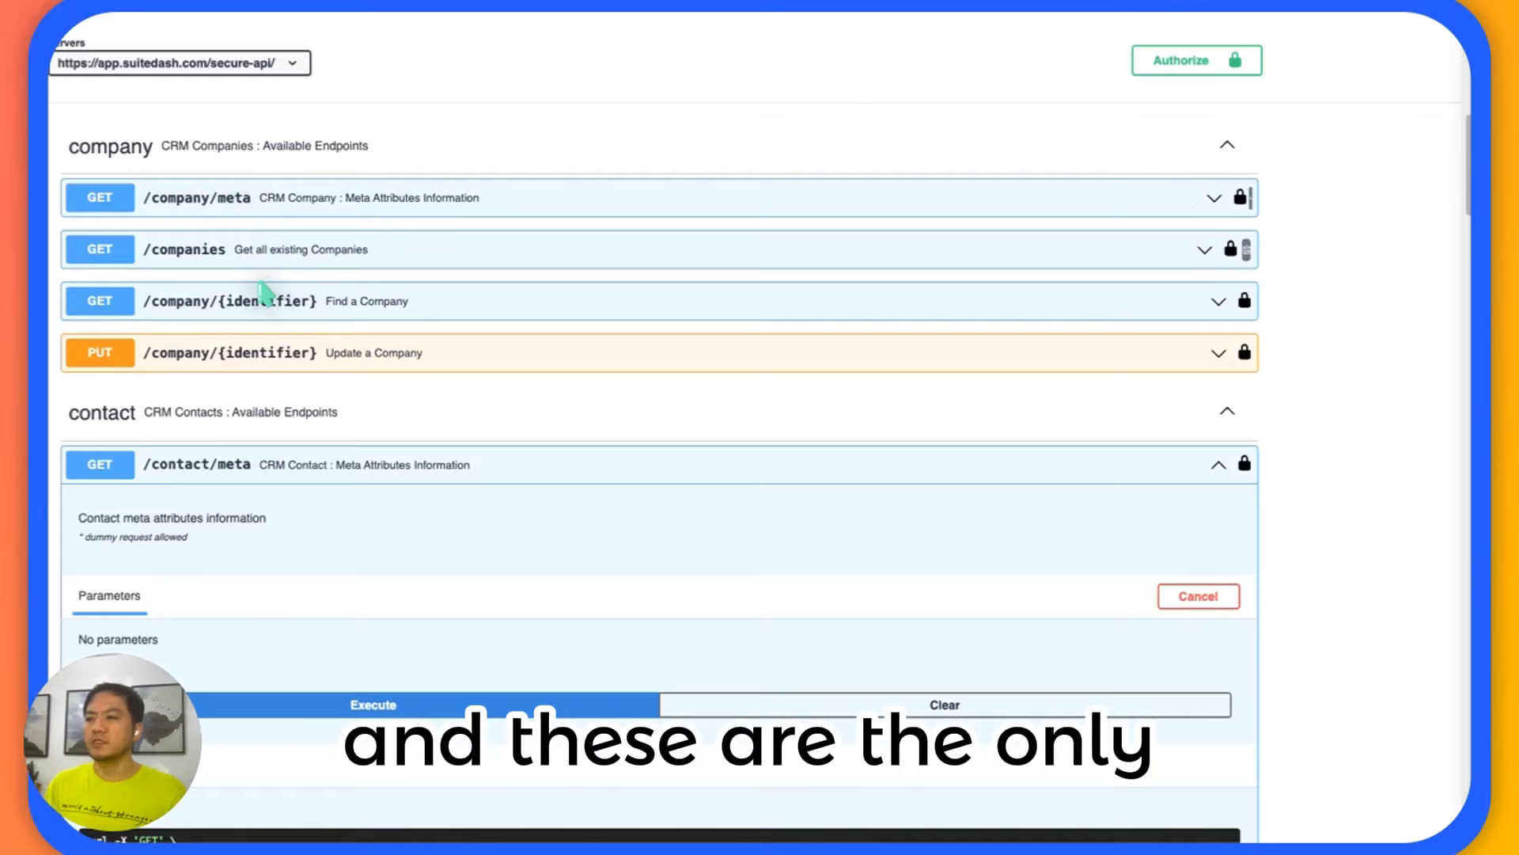
pyautogui.scroll(-3, 254, 354)
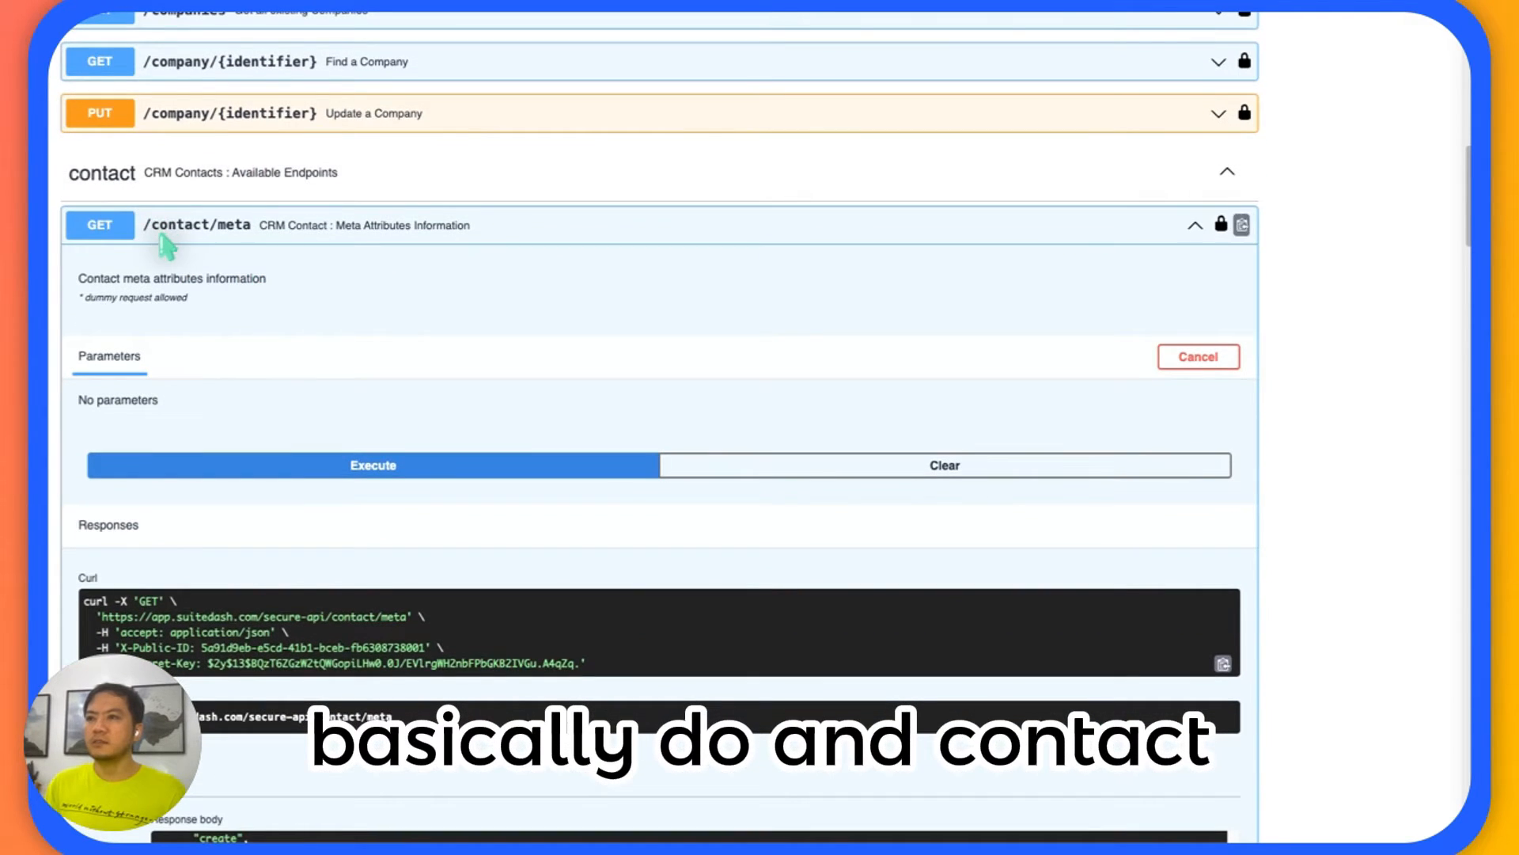
pyautogui.scroll(-1, 167, 246)
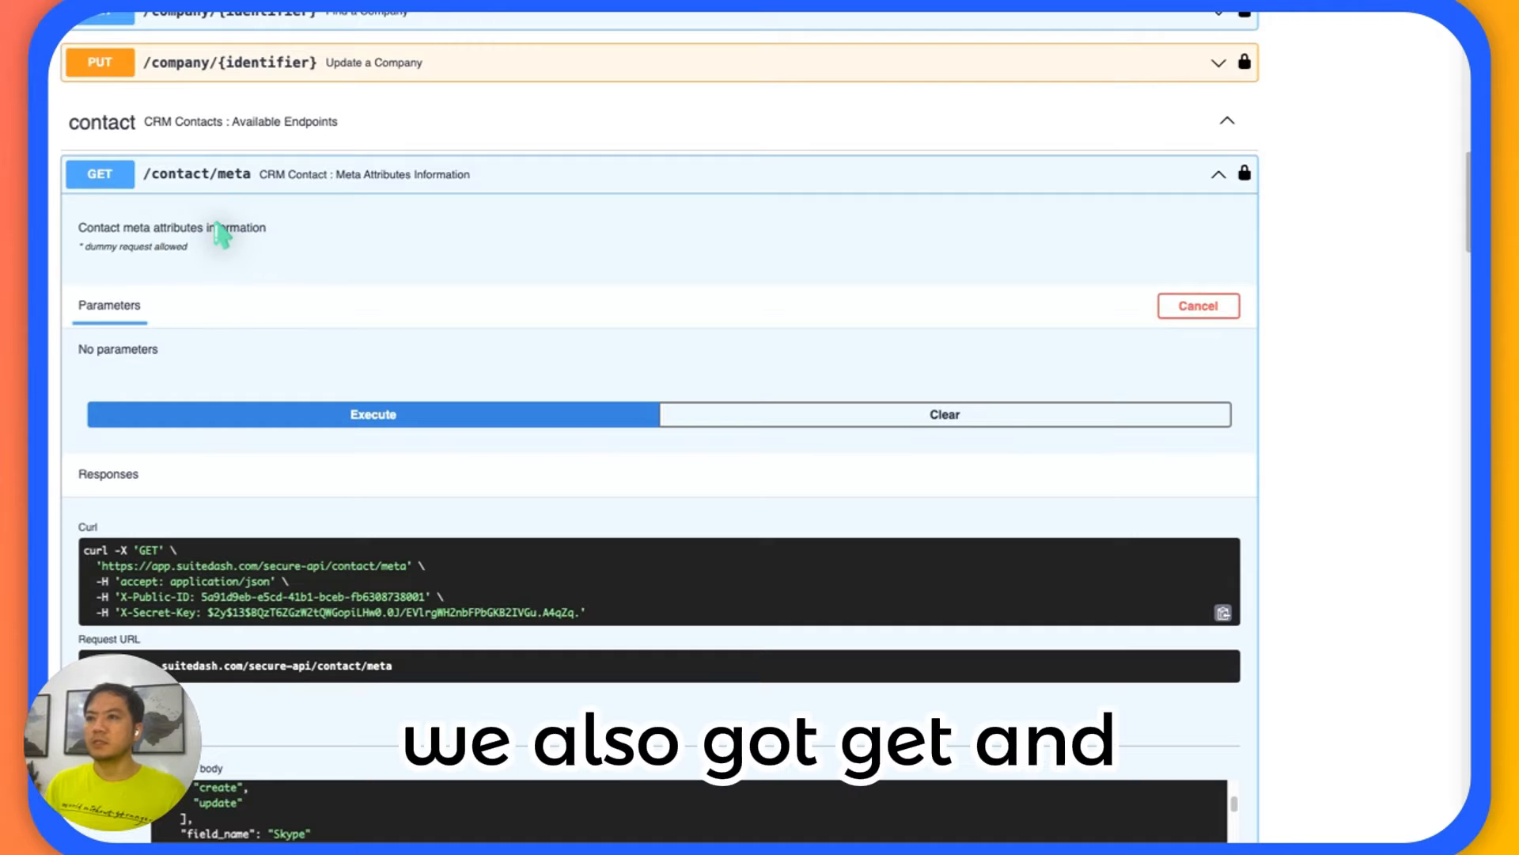
pyautogui.scroll(-8, 220, 233)
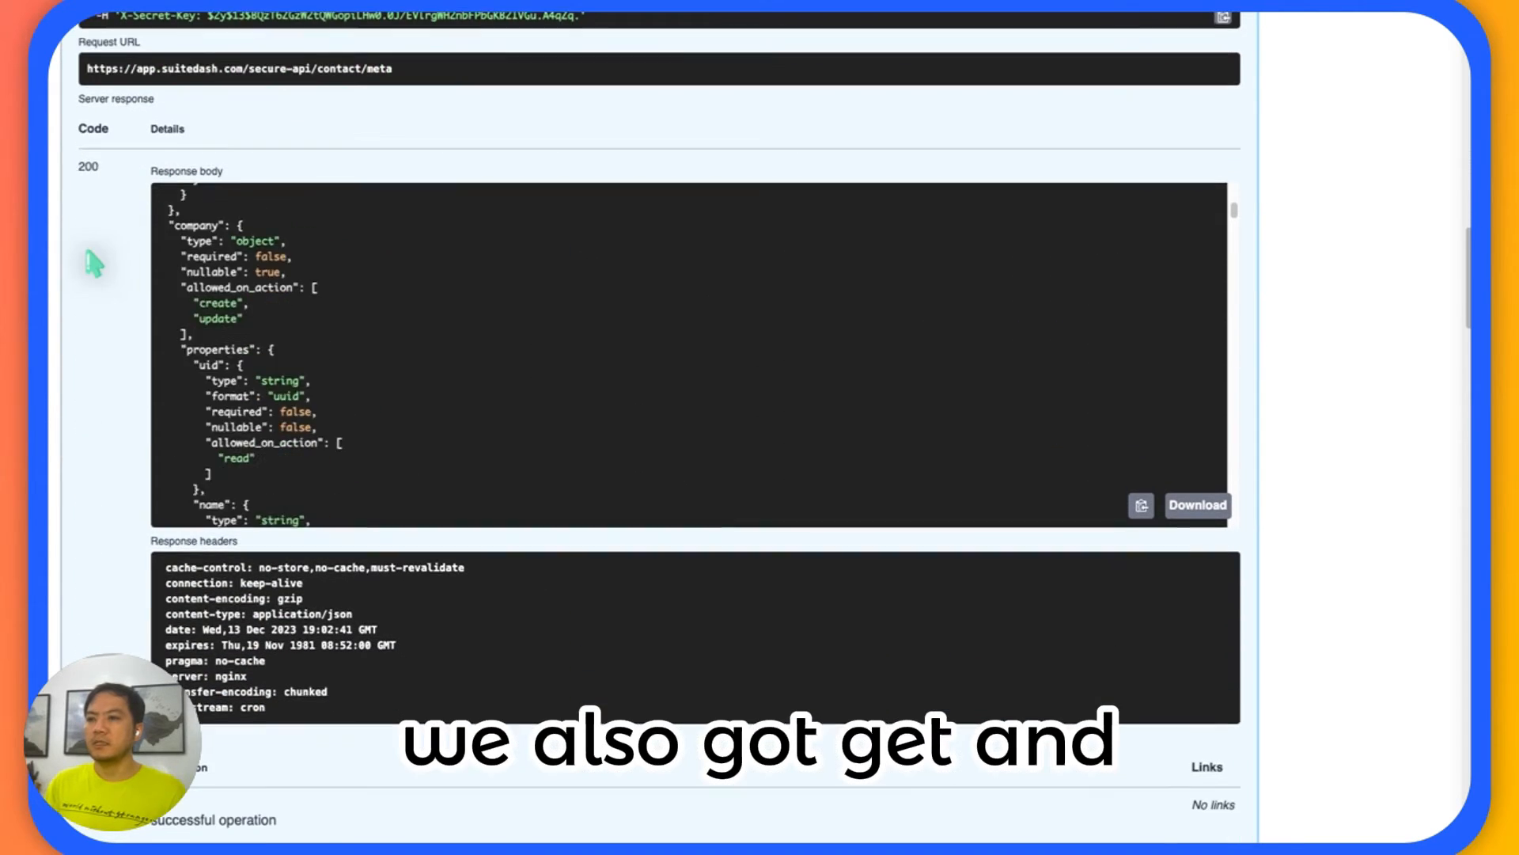
pyautogui.scroll(-20, 93, 263)
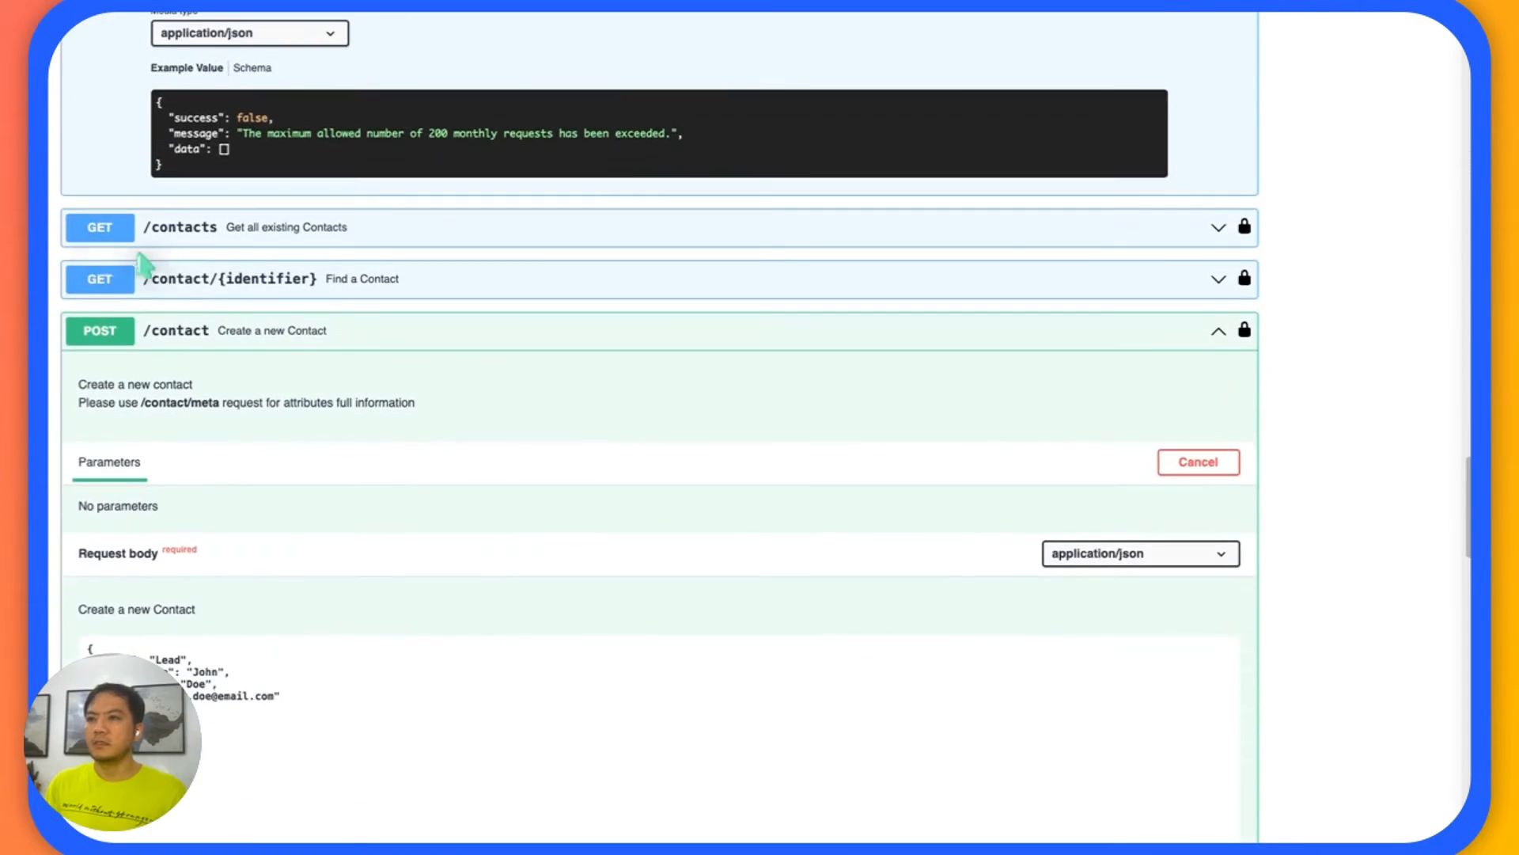
pyautogui.scroll(-14, 142, 265)
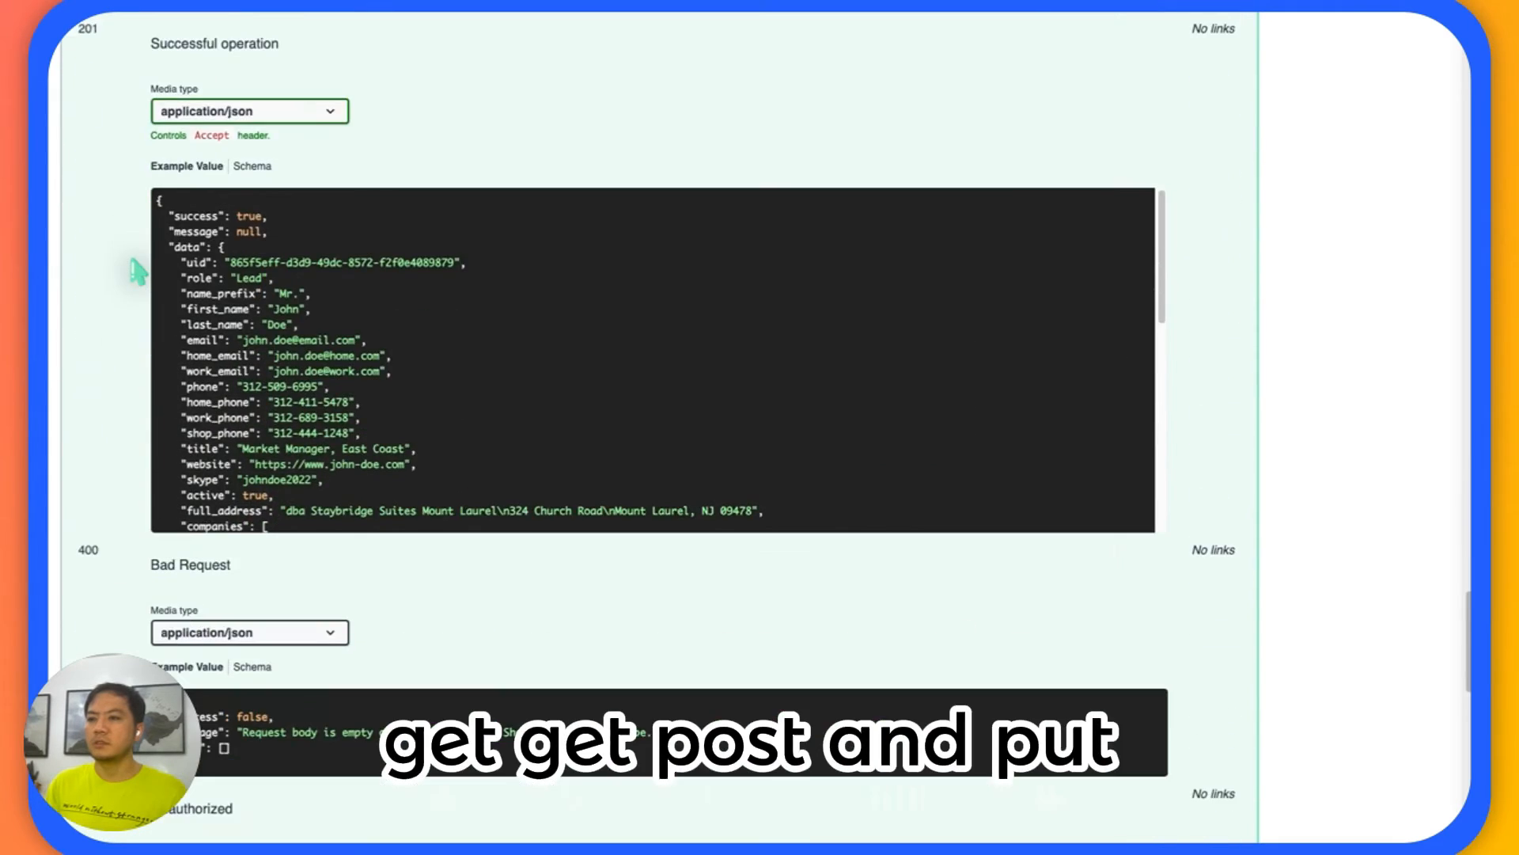
pyautogui.scroll(-15, 139, 272)
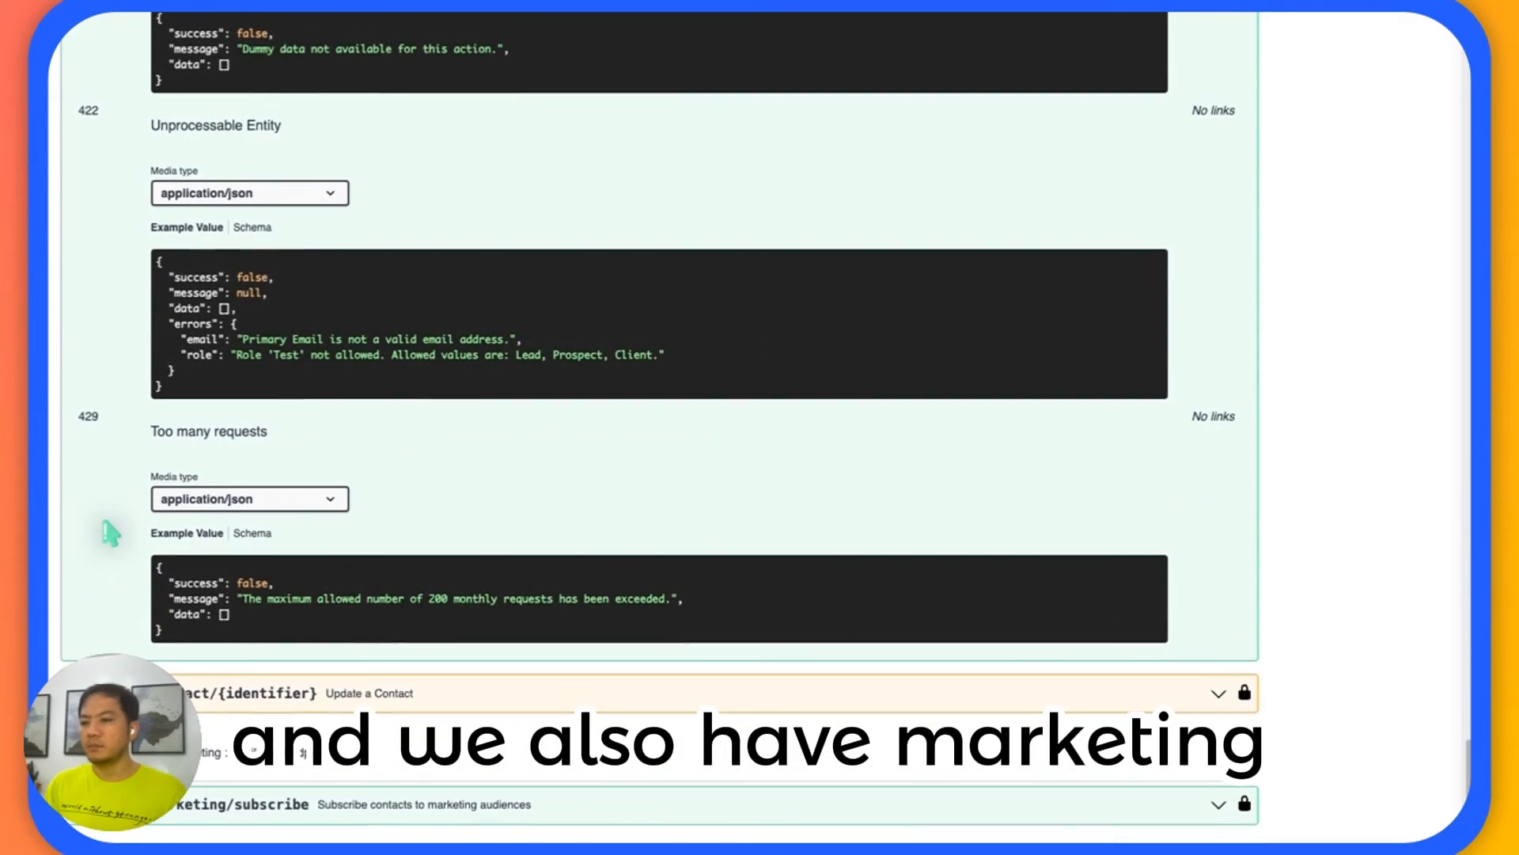
# Return to the POST /contact endpoint in the documentation and check its path and request body example.
pyautogui.scroll(1, 103, 520)
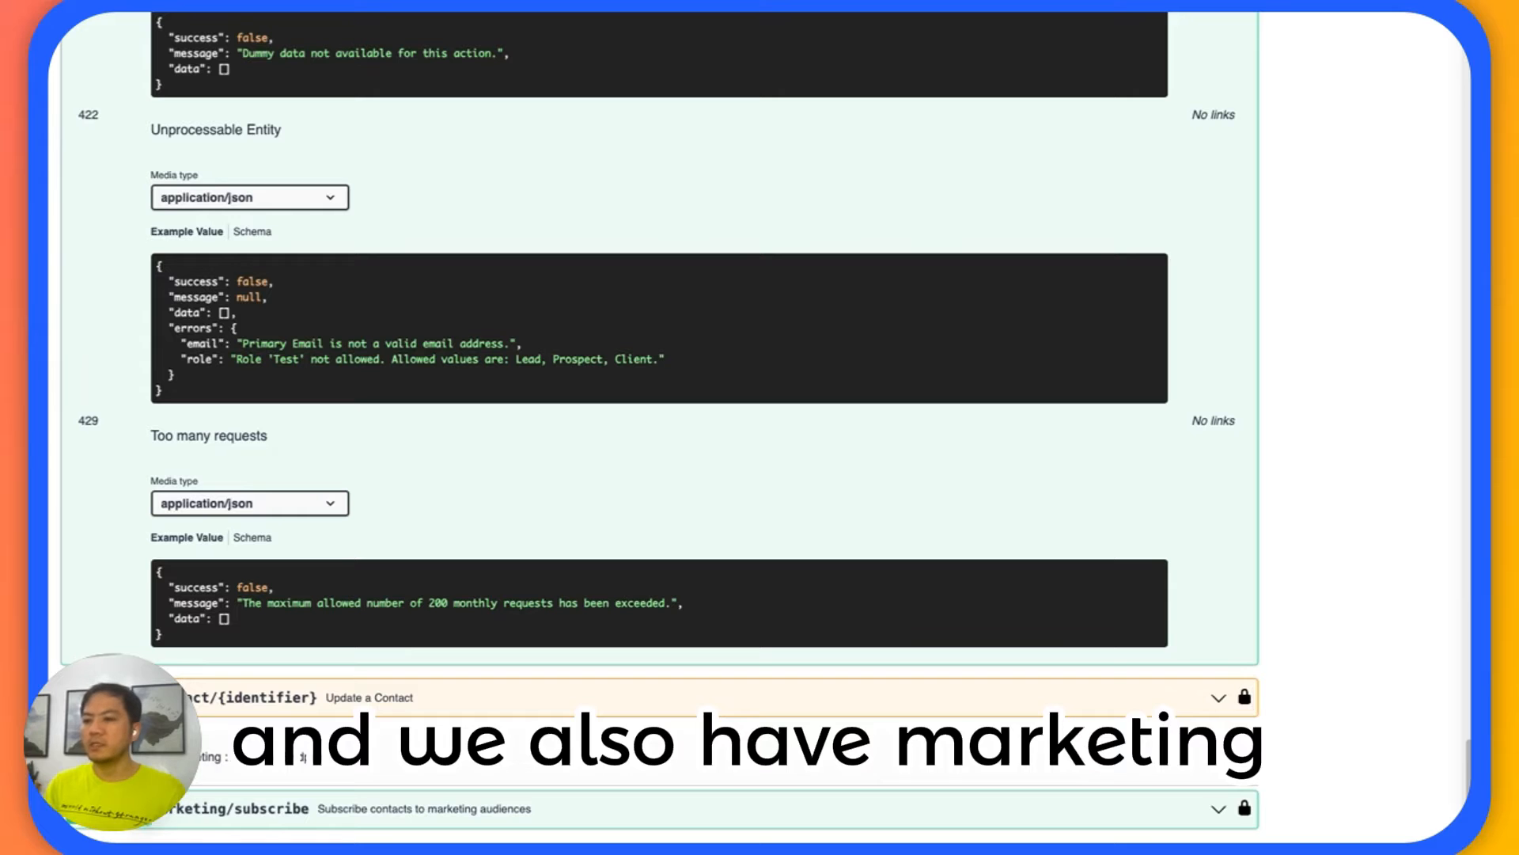
pyautogui.scroll(15, 119, 503)
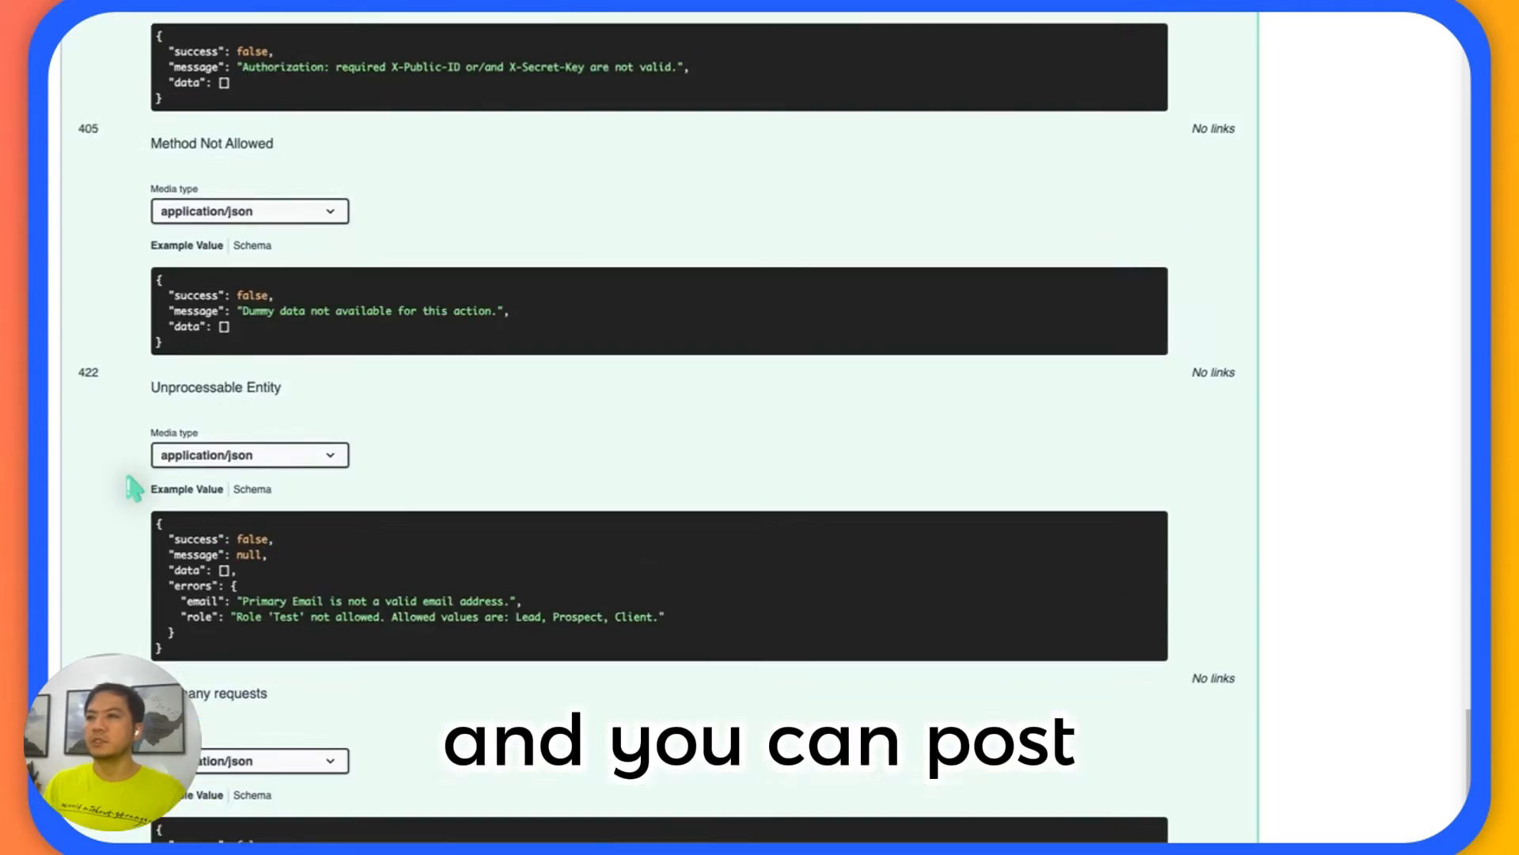
pyautogui.scroll(5, 119, 504)
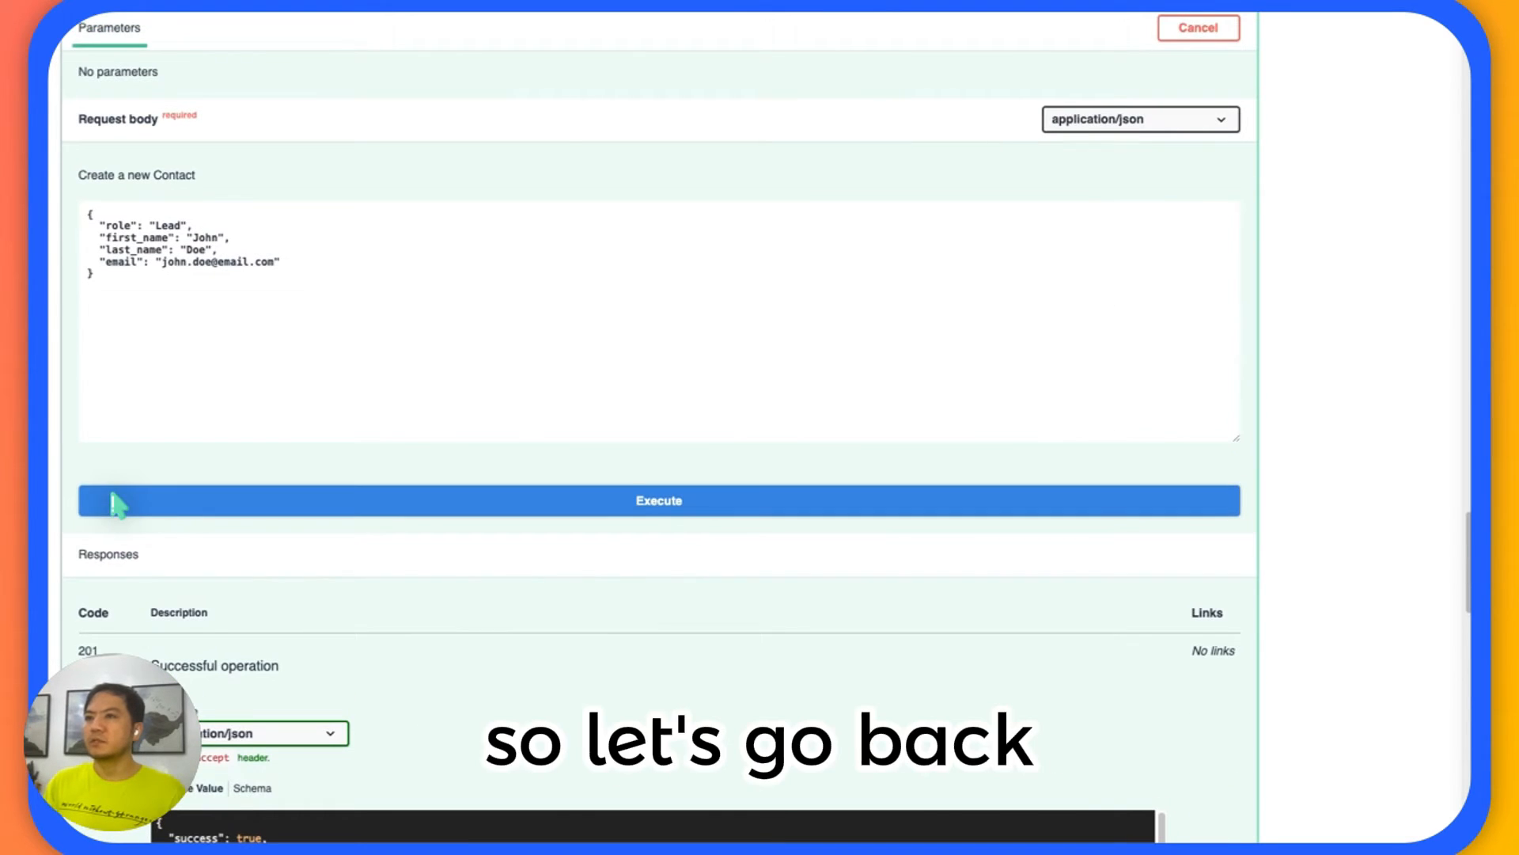
pyautogui.scroll(-11, 118, 503)
pyautogui.scroll(-3, 119, 503)
pyautogui.scroll(15, 119, 503)
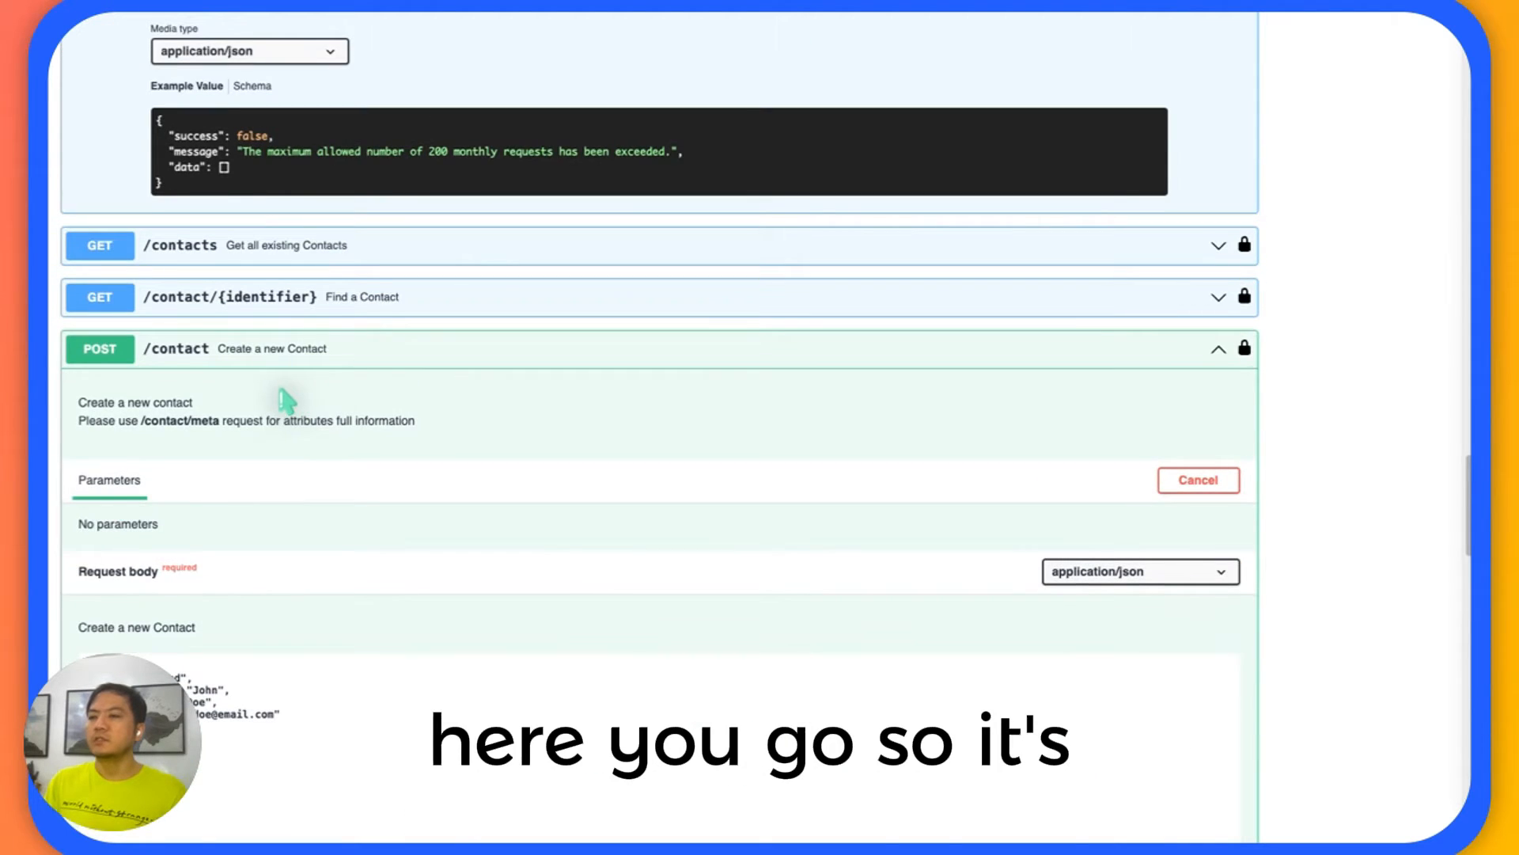
pyautogui.scroll(-1, 286, 401)
pyautogui.scroll(-1, 244, 383)
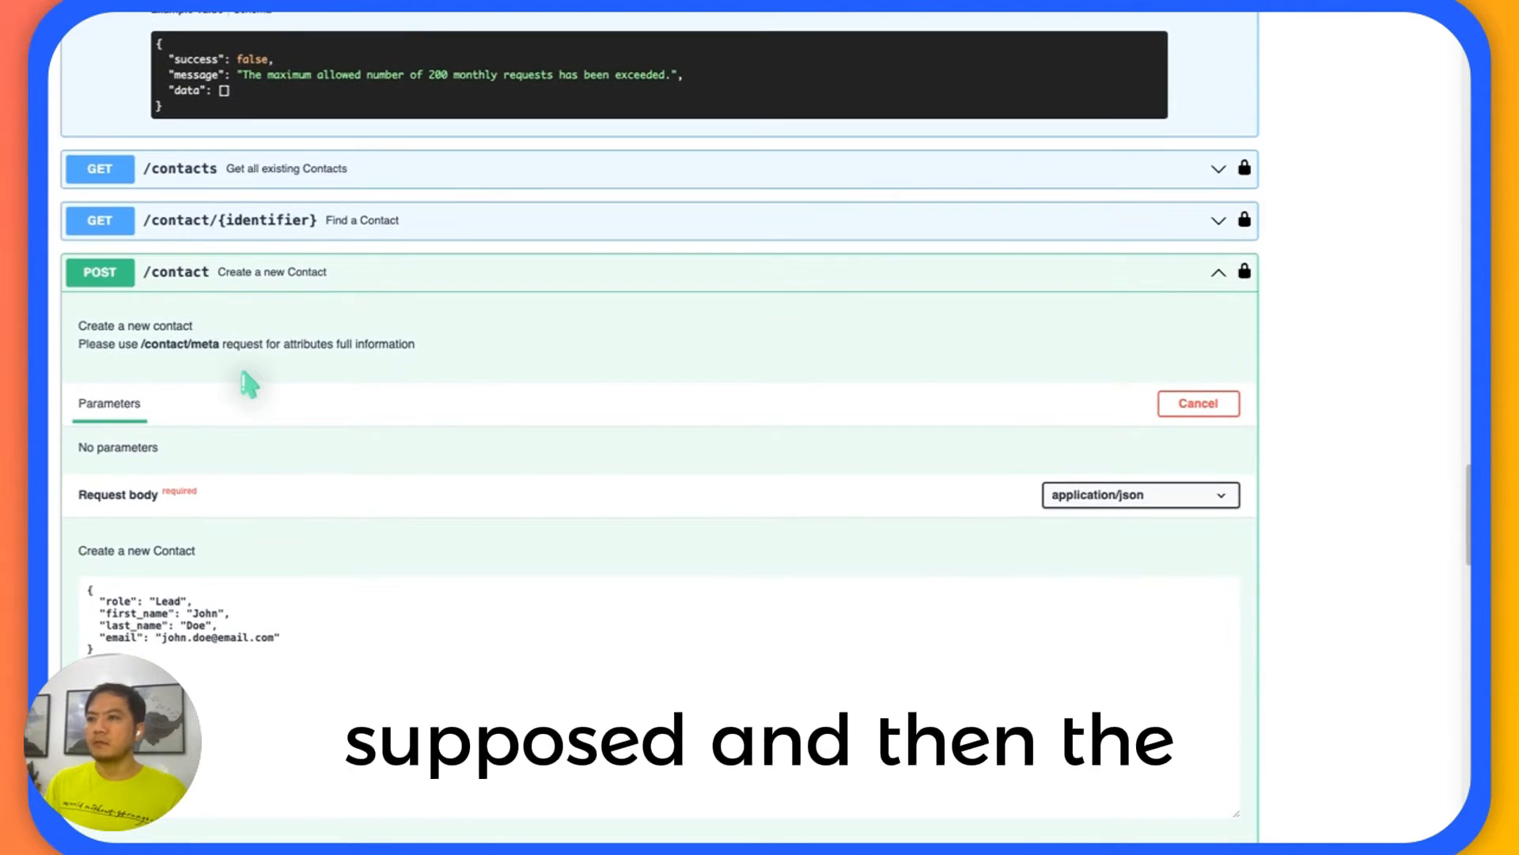
pyautogui.scroll(-1, 244, 383)
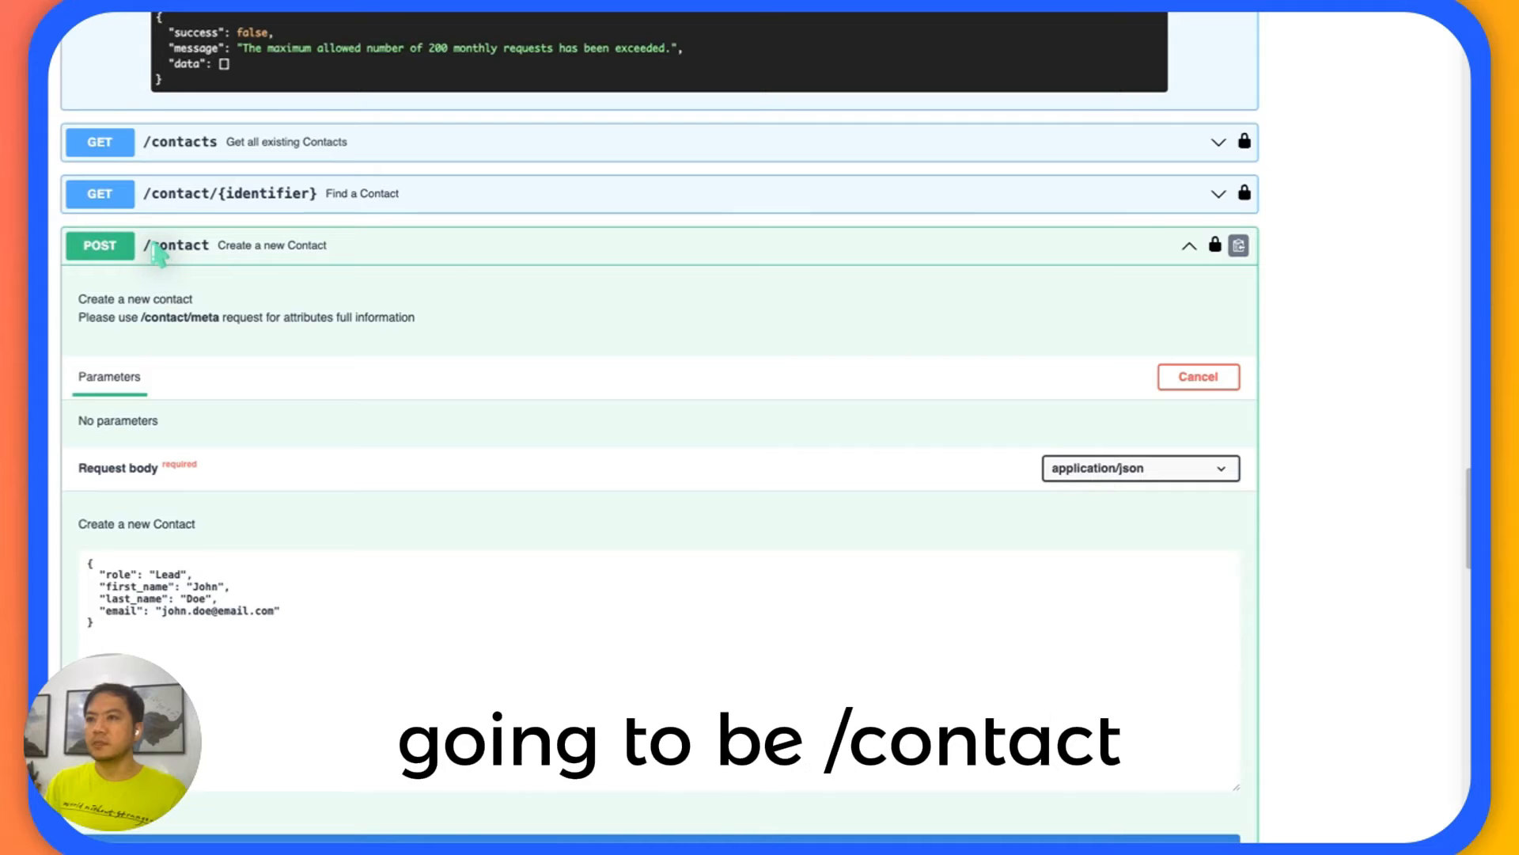
# Switch to the FlowMattic workflow and check the Add Contact to SuiteDash action's event and endpoint URL against the documentation.
pyautogui.scroll(-2, 241, 305)
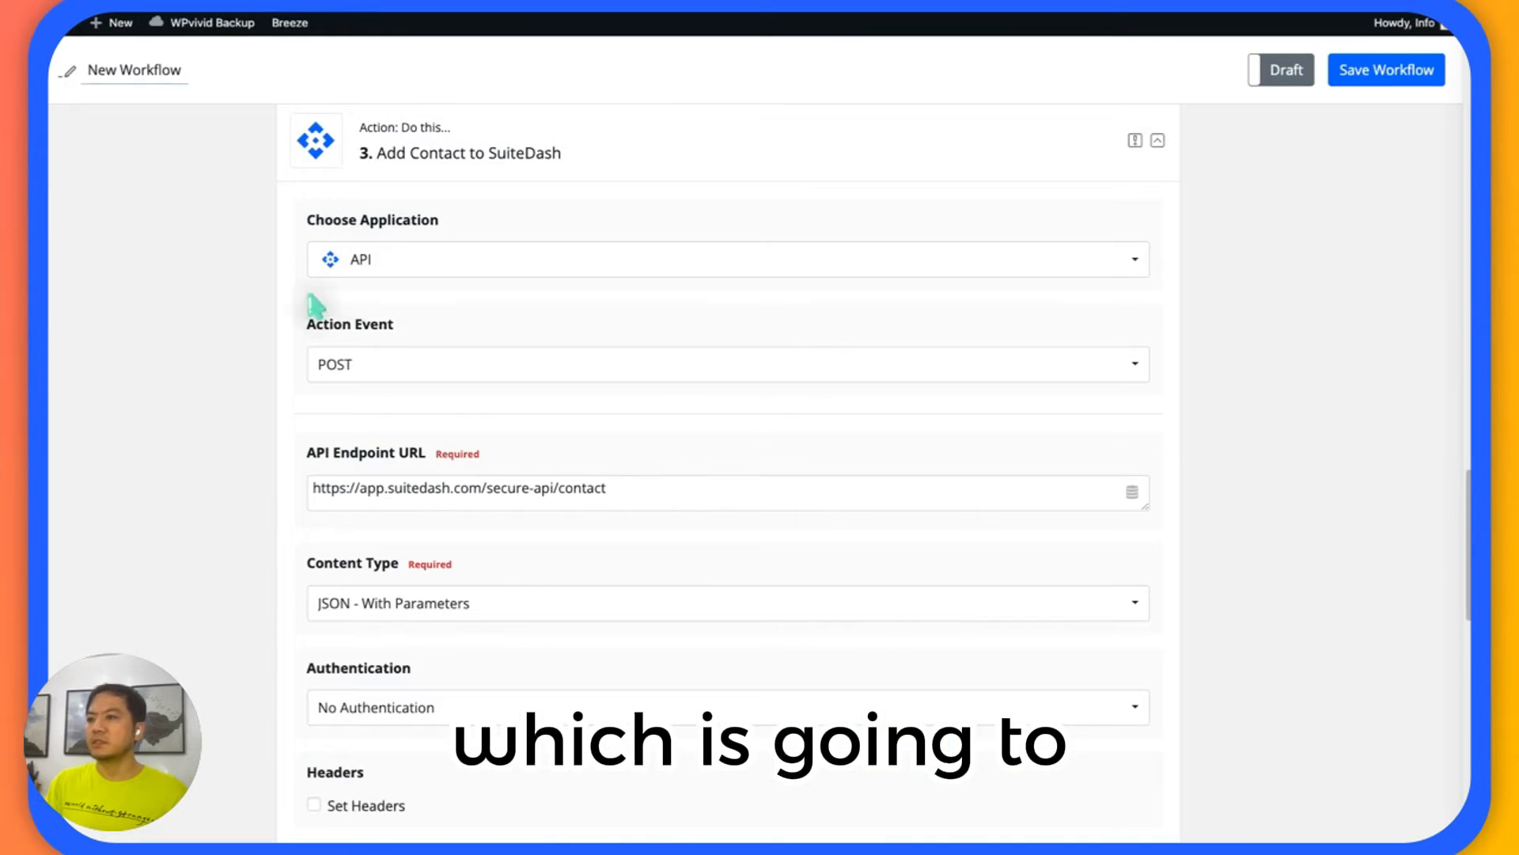
pyautogui.scroll(-2, 150, 342)
pyautogui.scroll(-1, 230, 342)
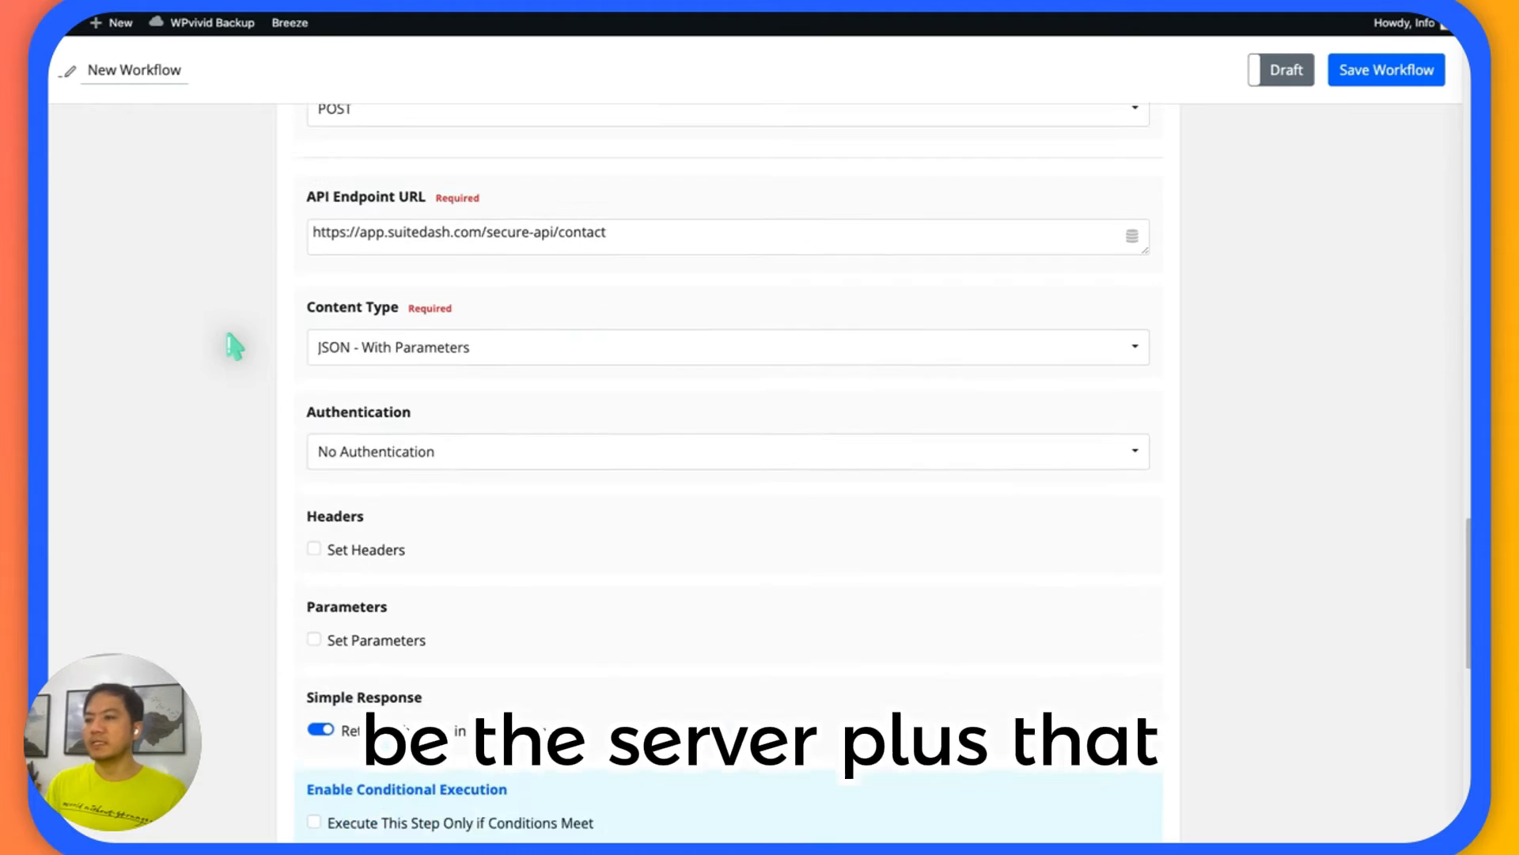
pyautogui.scroll(-6, 235, 345)
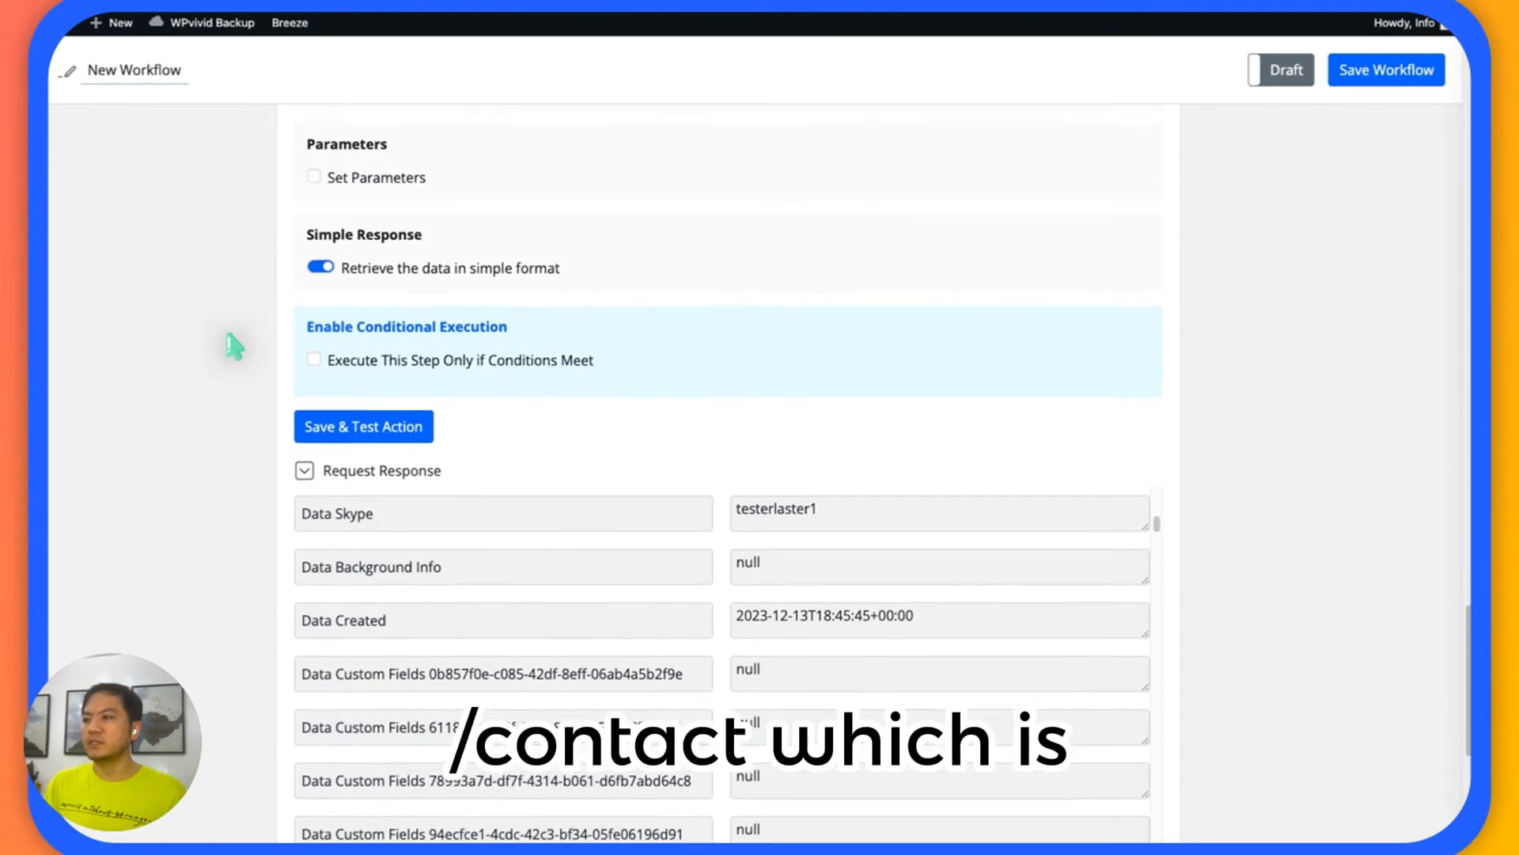
pyautogui.scroll(7, 235, 345)
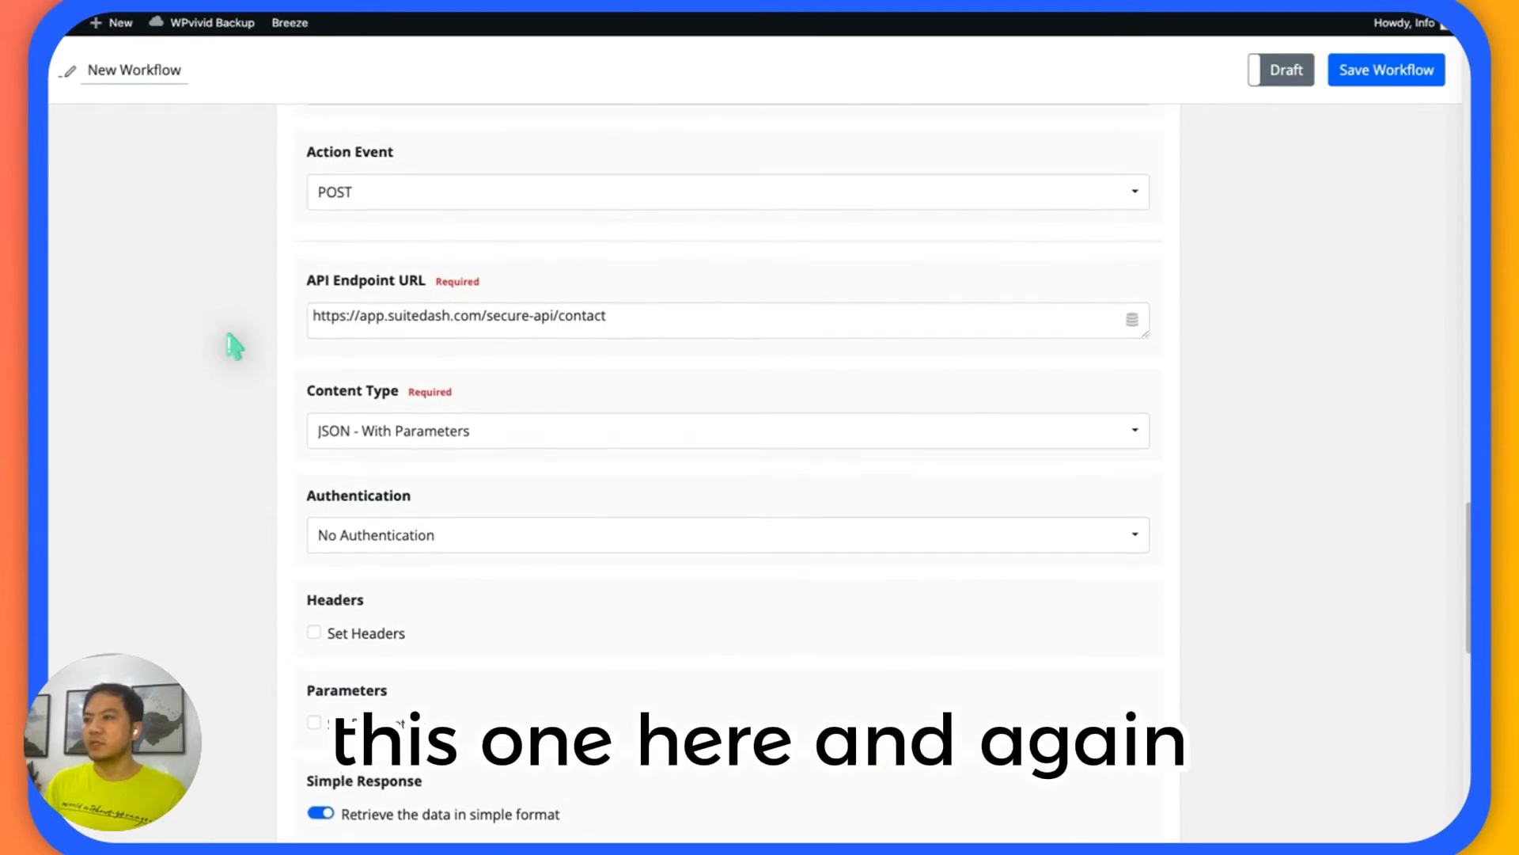
pyautogui.scroll(1, 261, 326)
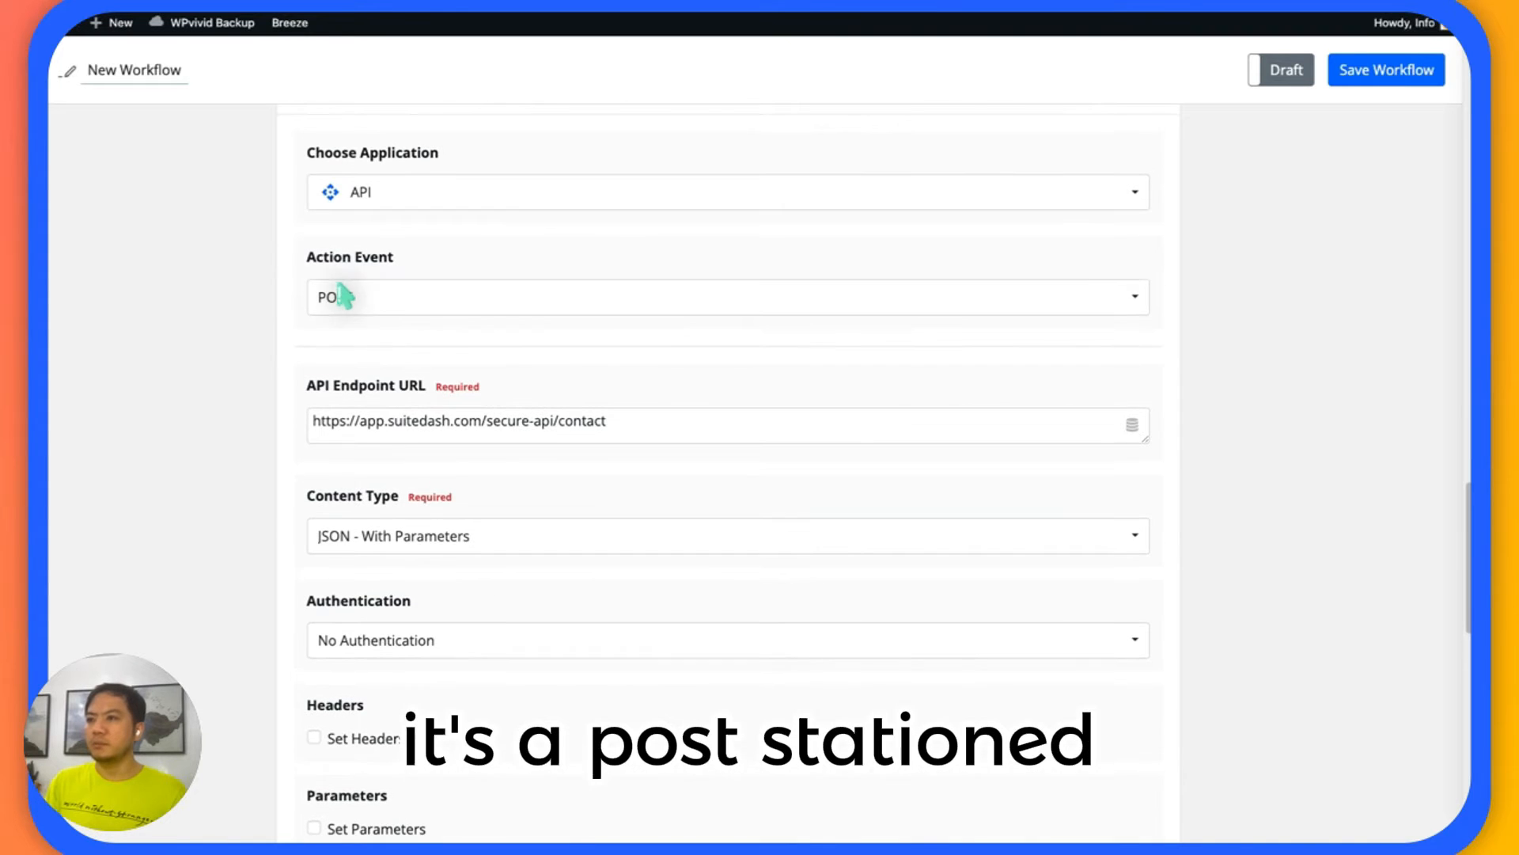
# Enable Set Headers in the Add Contact to SuiteDash action for the X-Public-ID and X-Secret-Key entries.
pyautogui.scroll(-3, 197, 339)
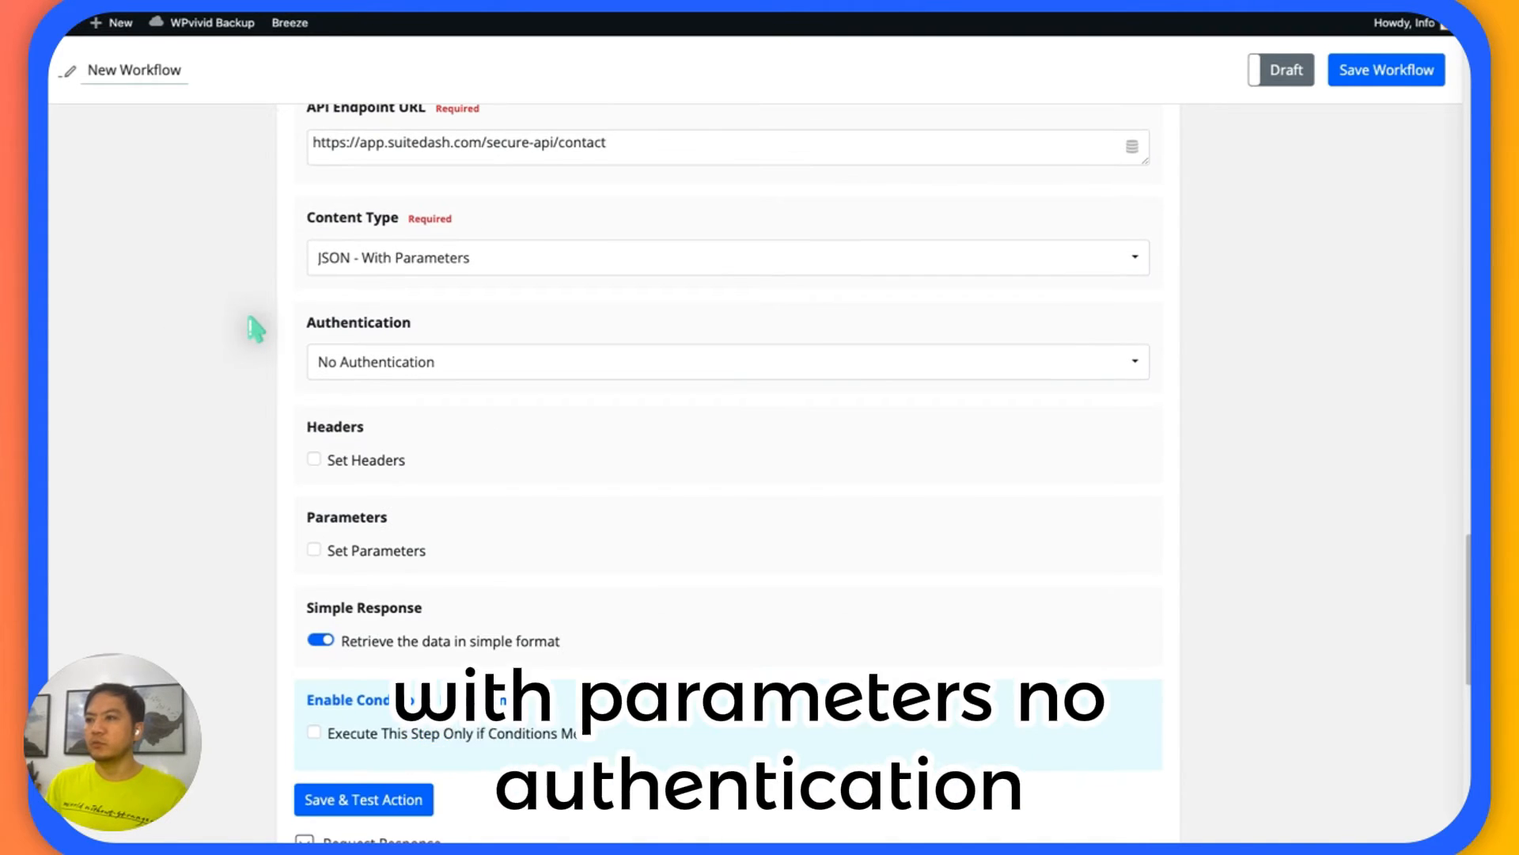
pyautogui.scroll(-1, 255, 328)
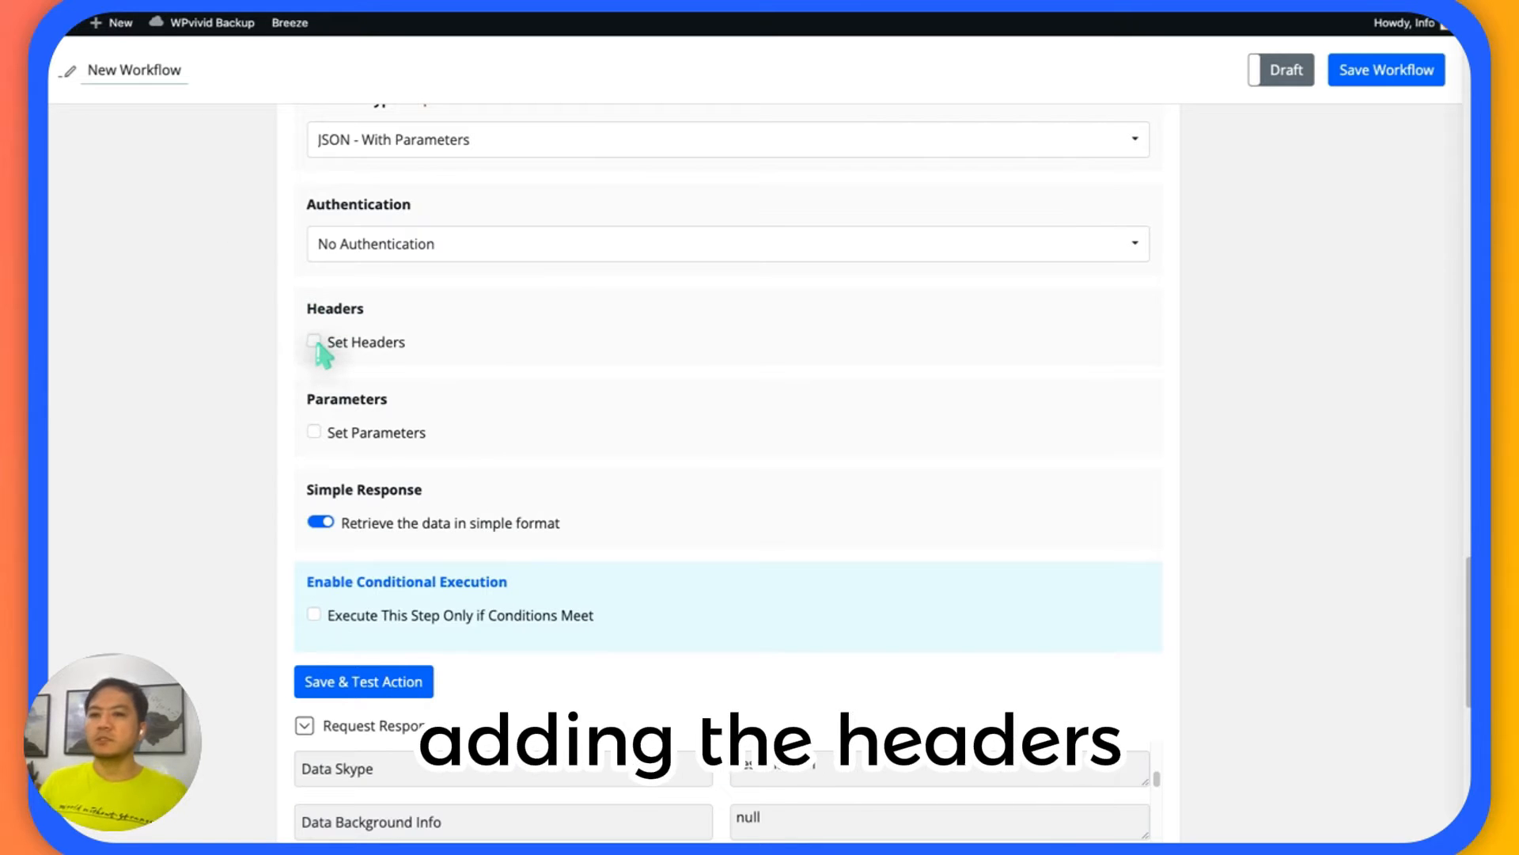
pyautogui.click(314, 342)
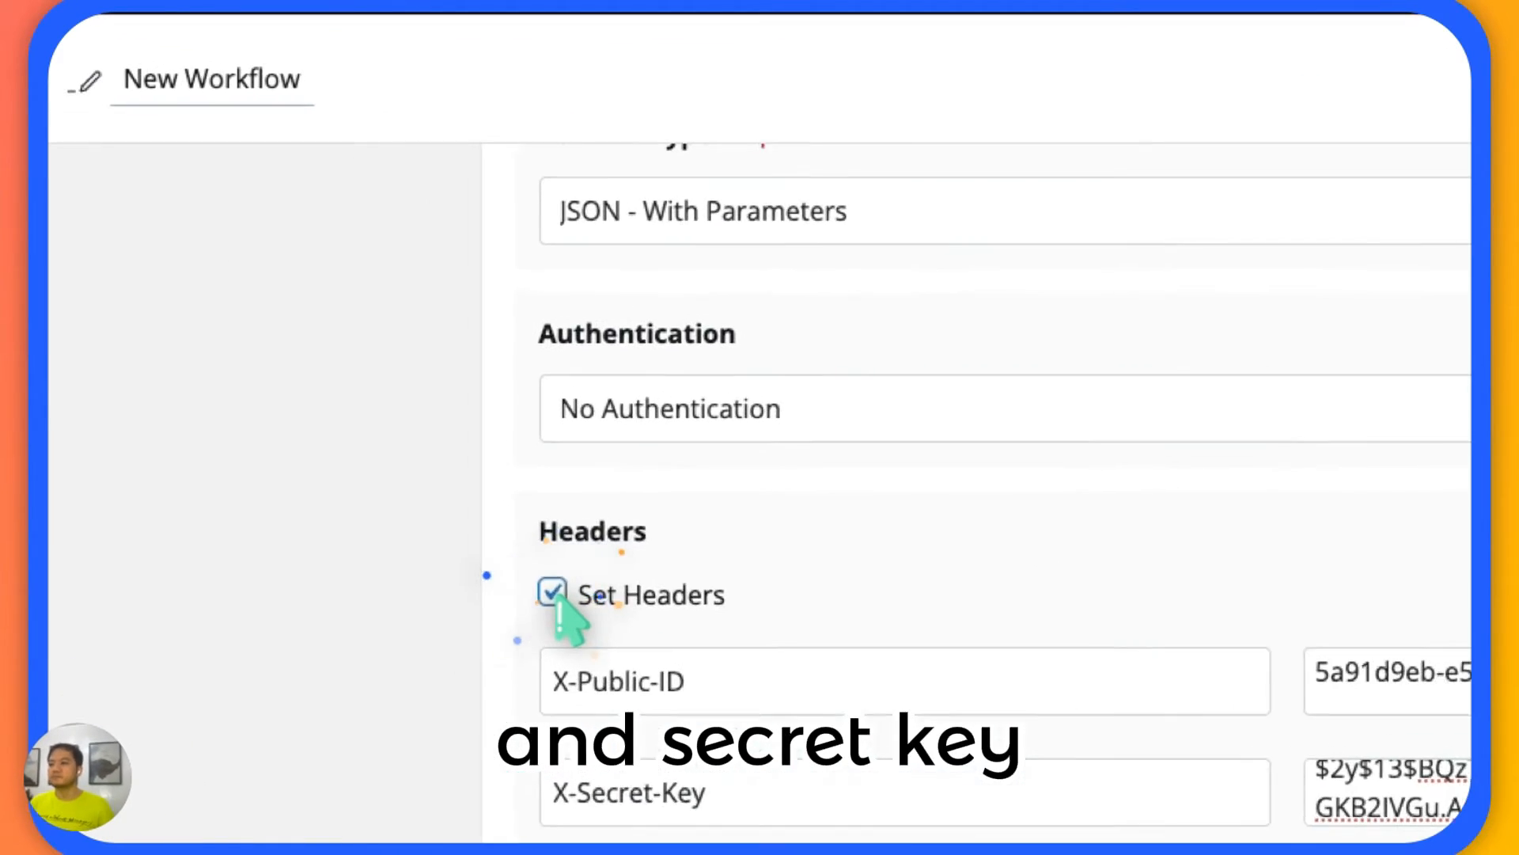
pyautogui.scroll(-1, 299, 411)
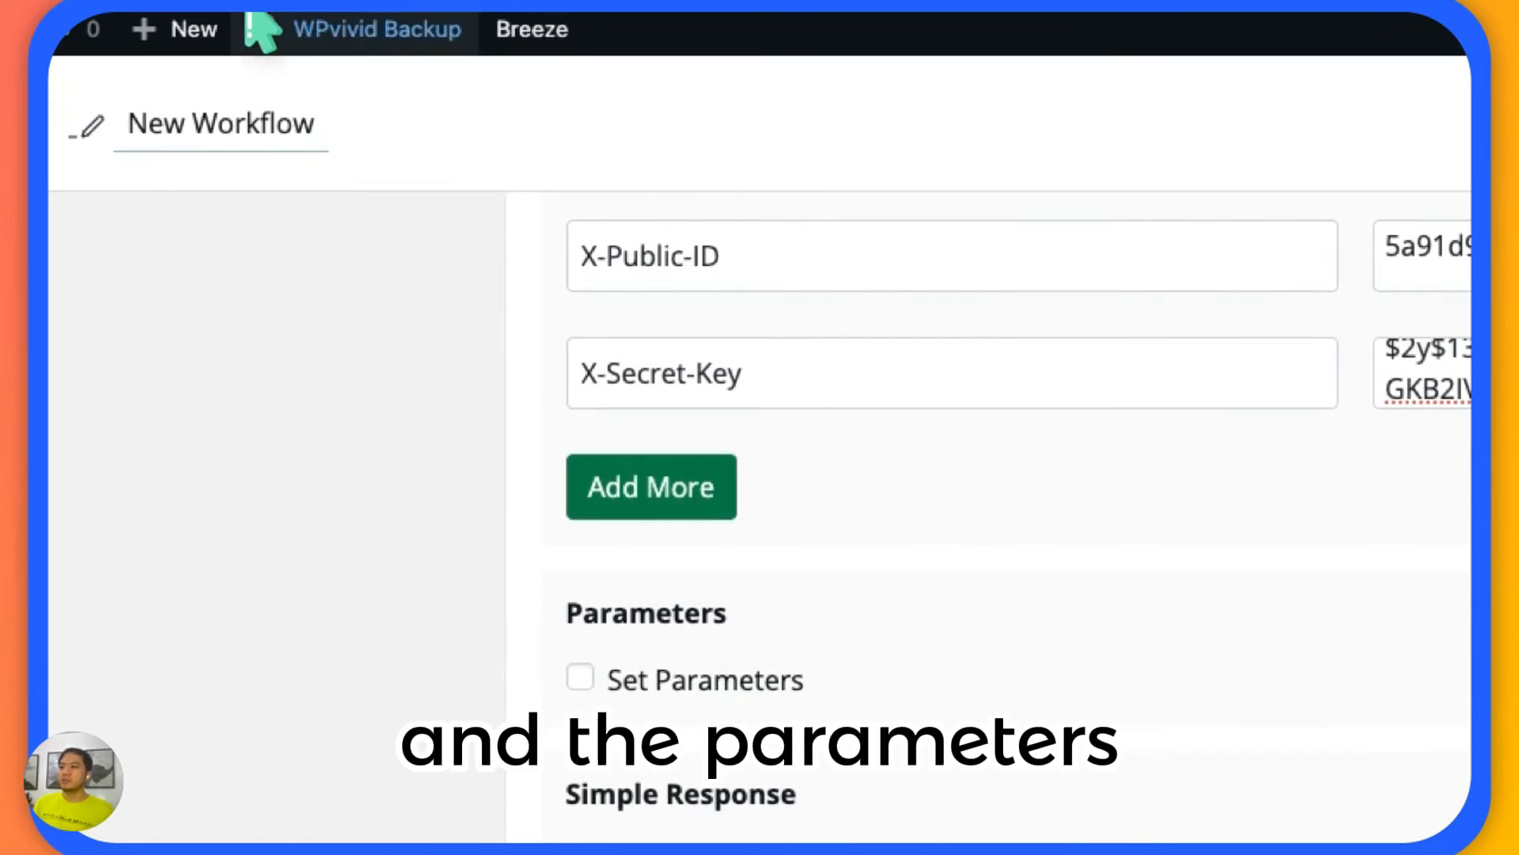
# Switch back to the API documentation and highlight the sample last name and email values in the POST /contact request body.
pyautogui.scroll(-1, 326, 657)
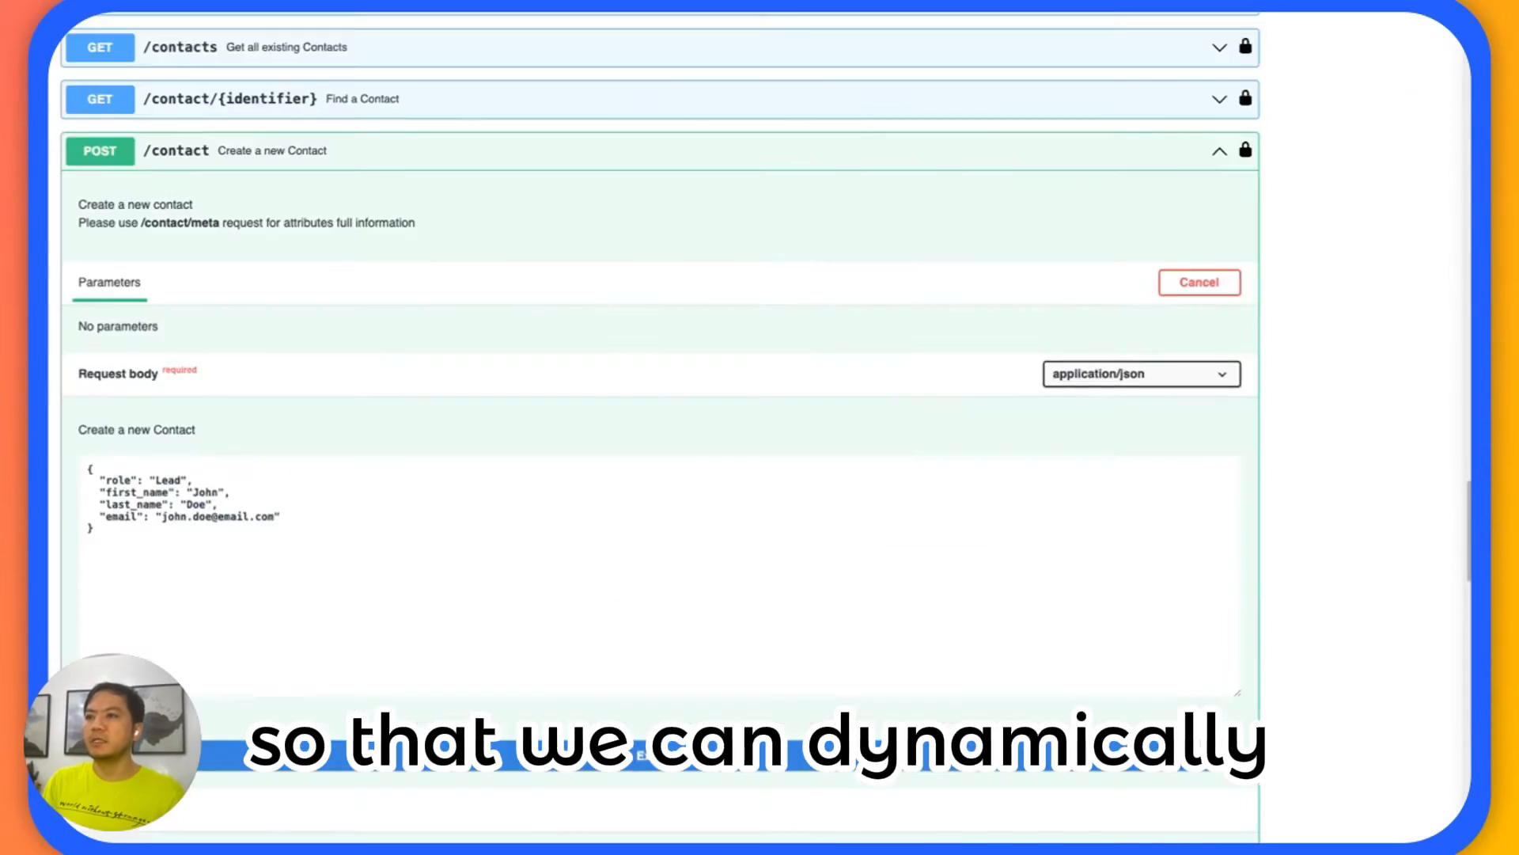
pyautogui.scroll(-2, 284, 315)
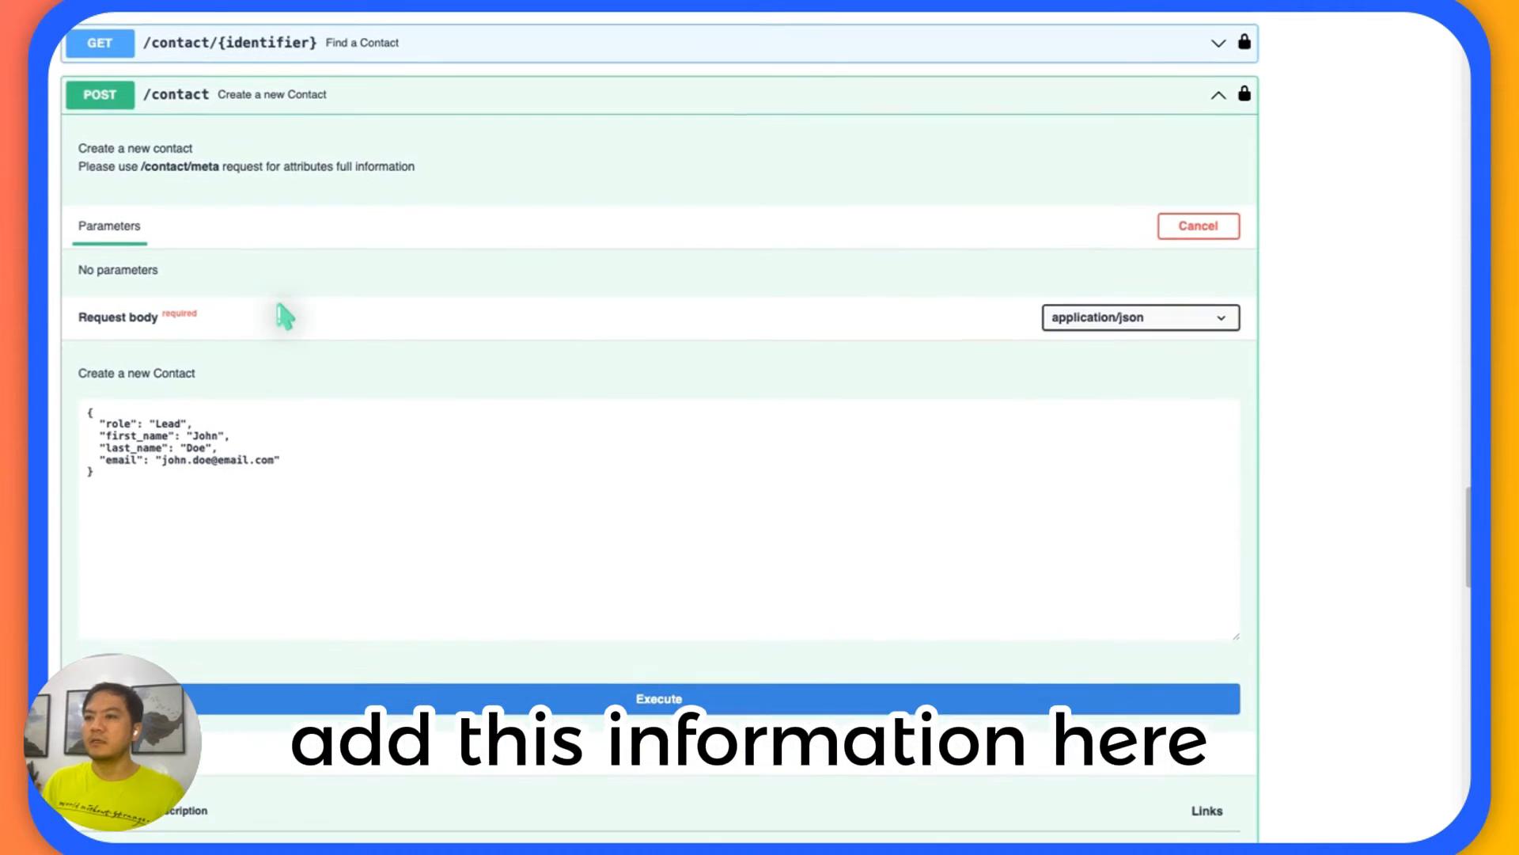
pyautogui.doubleClick(197, 439)
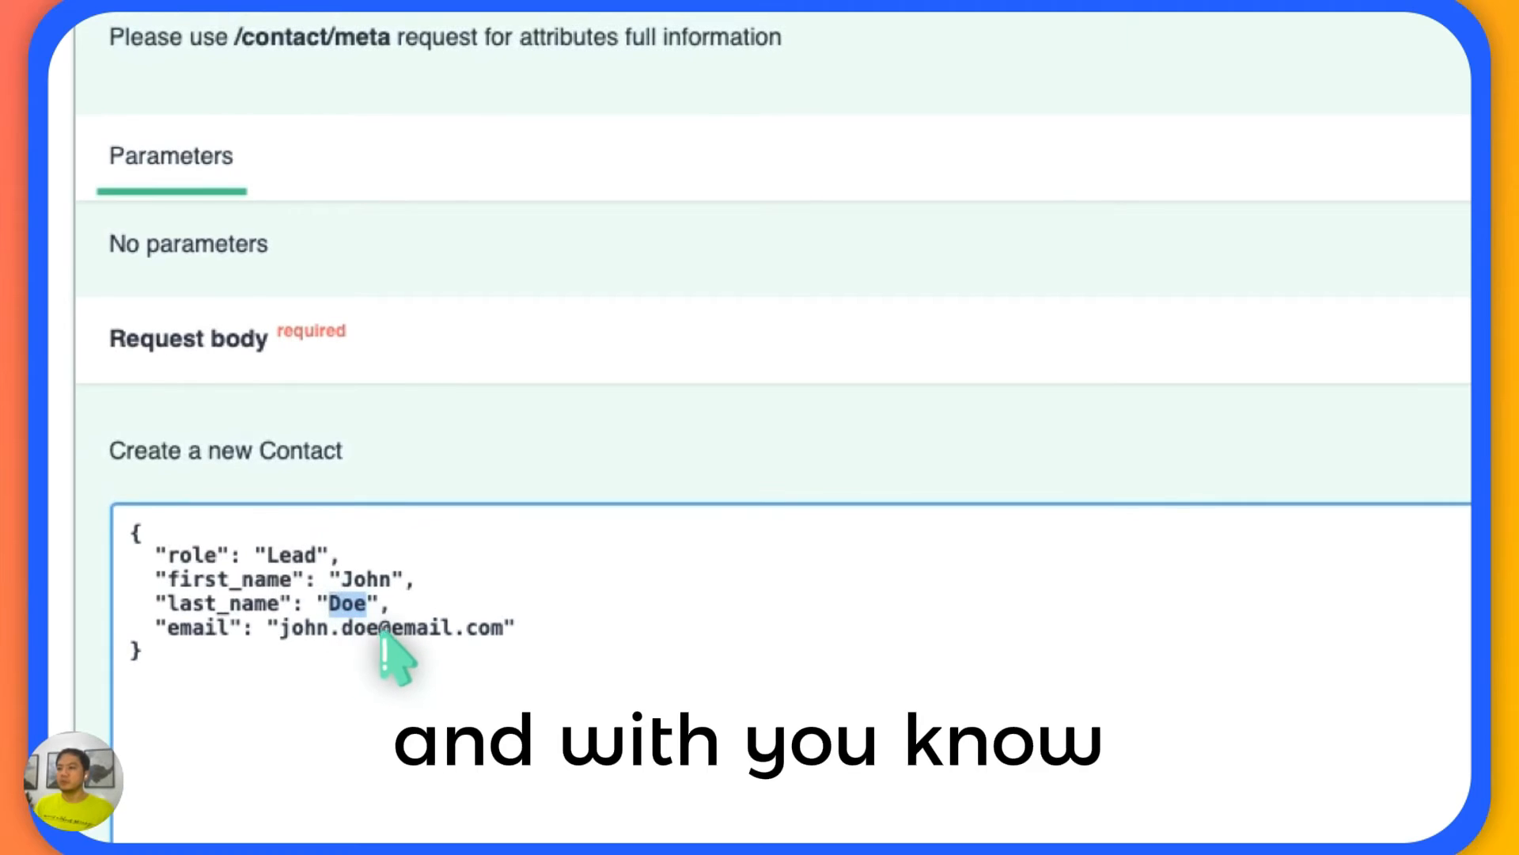
pyautogui.moveTo(361, 641); pyautogui.dragTo(281, 629)
pyautogui.scroll(3, 760, 396)
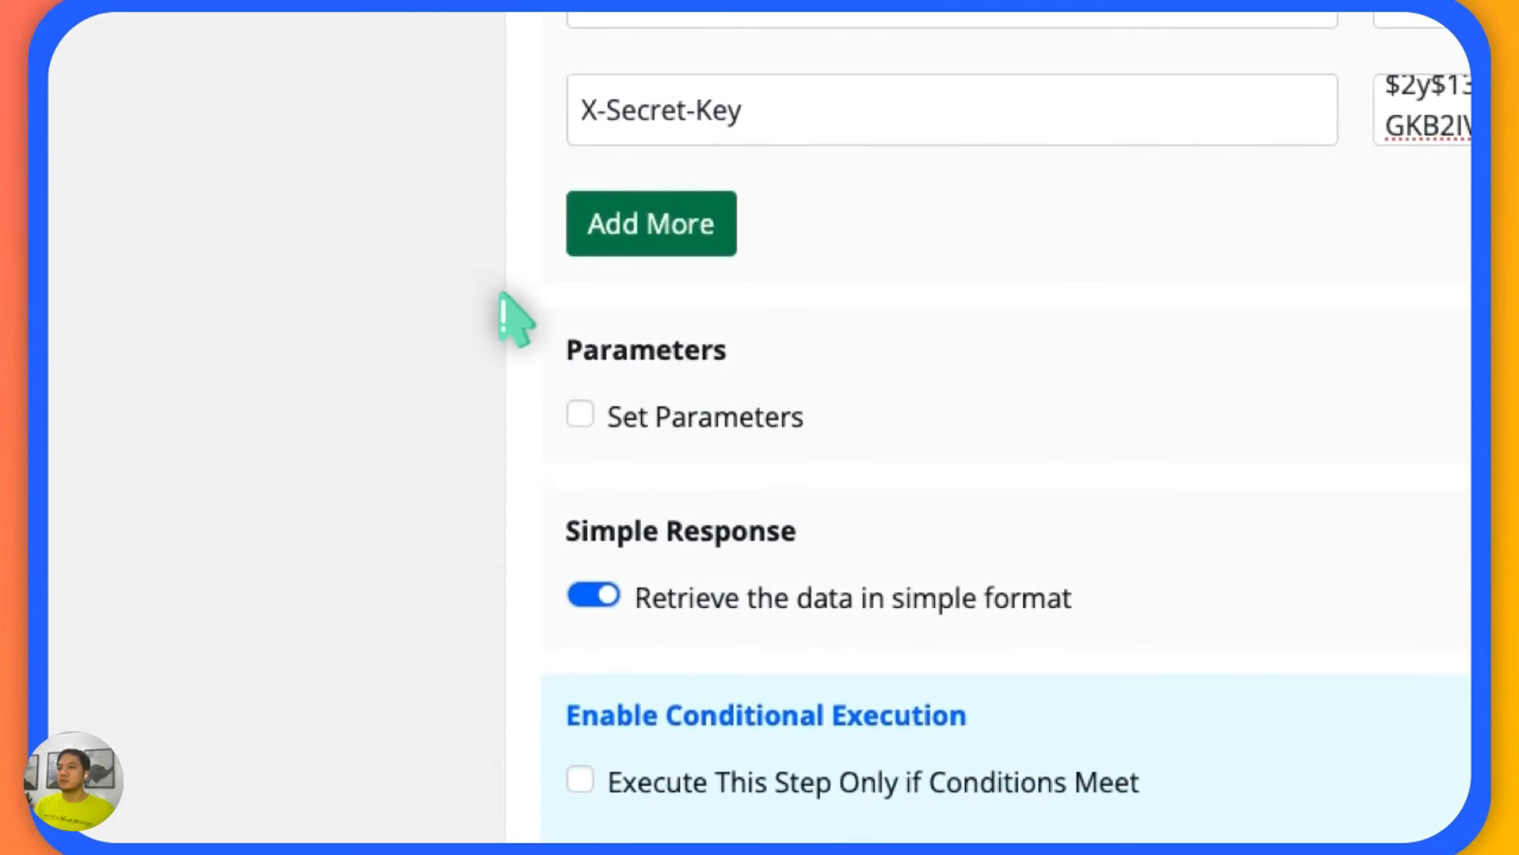
# Switch to the FlowMattic workflow and enable Set Parameters in the Add Contact to SuiteDash action.
pyautogui.scroll(-2, 500, 295)
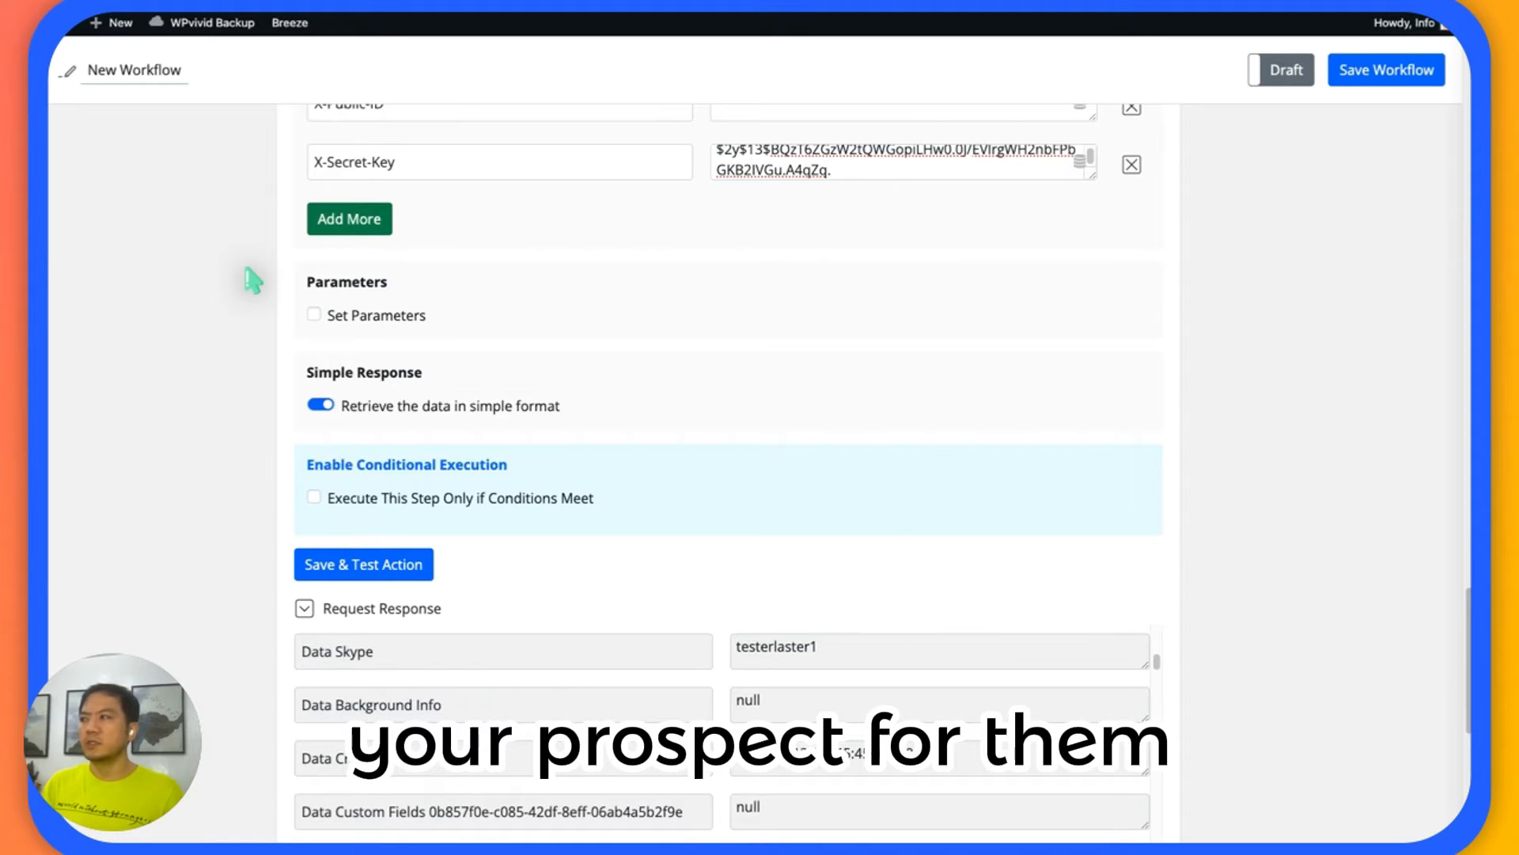
pyautogui.scroll(-3, 253, 279)
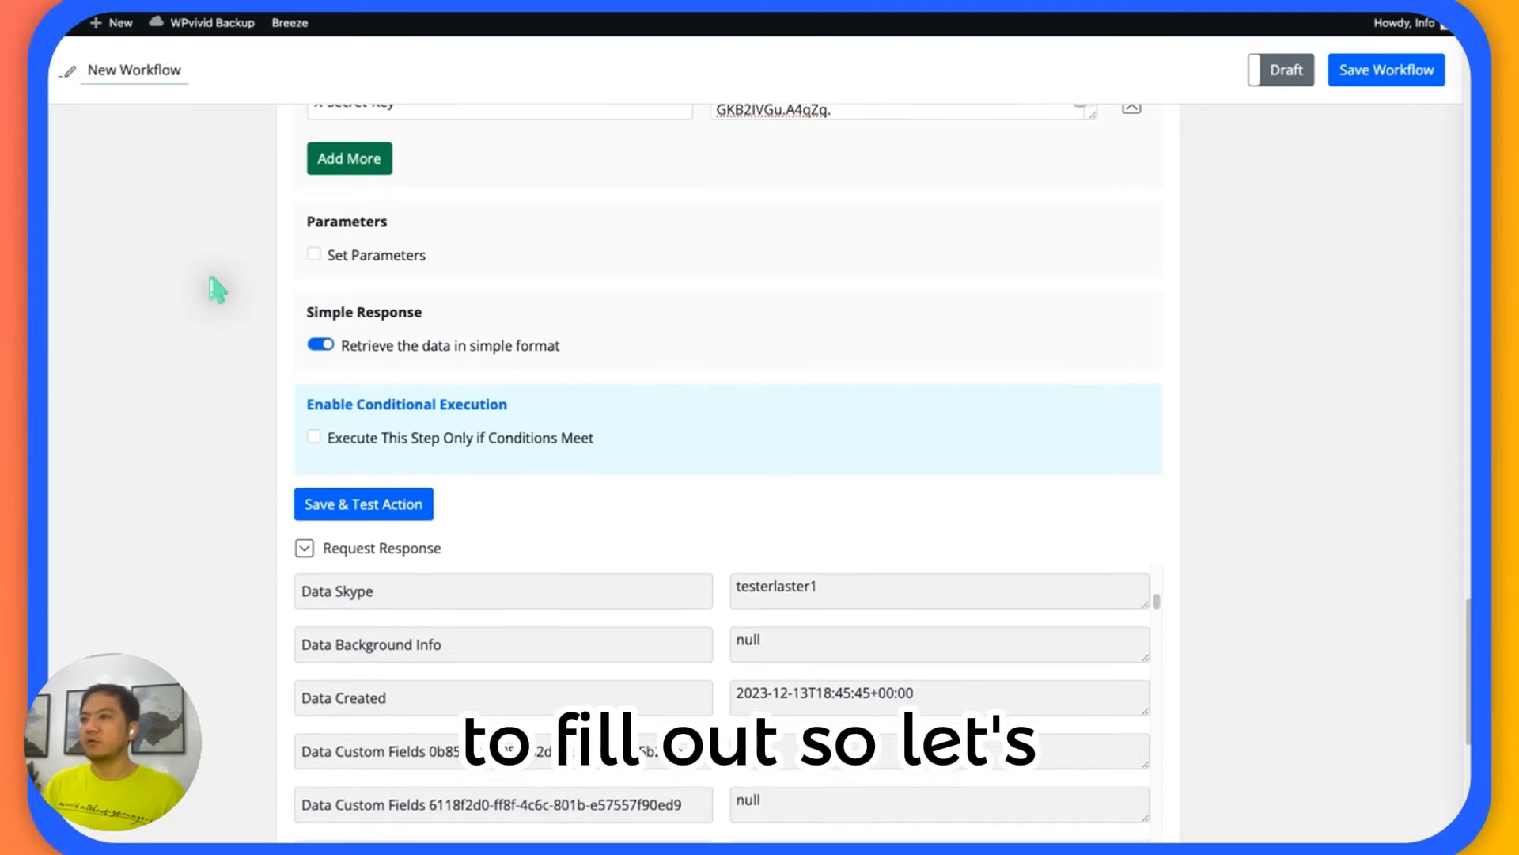
pyautogui.scroll(6, 215, 288)
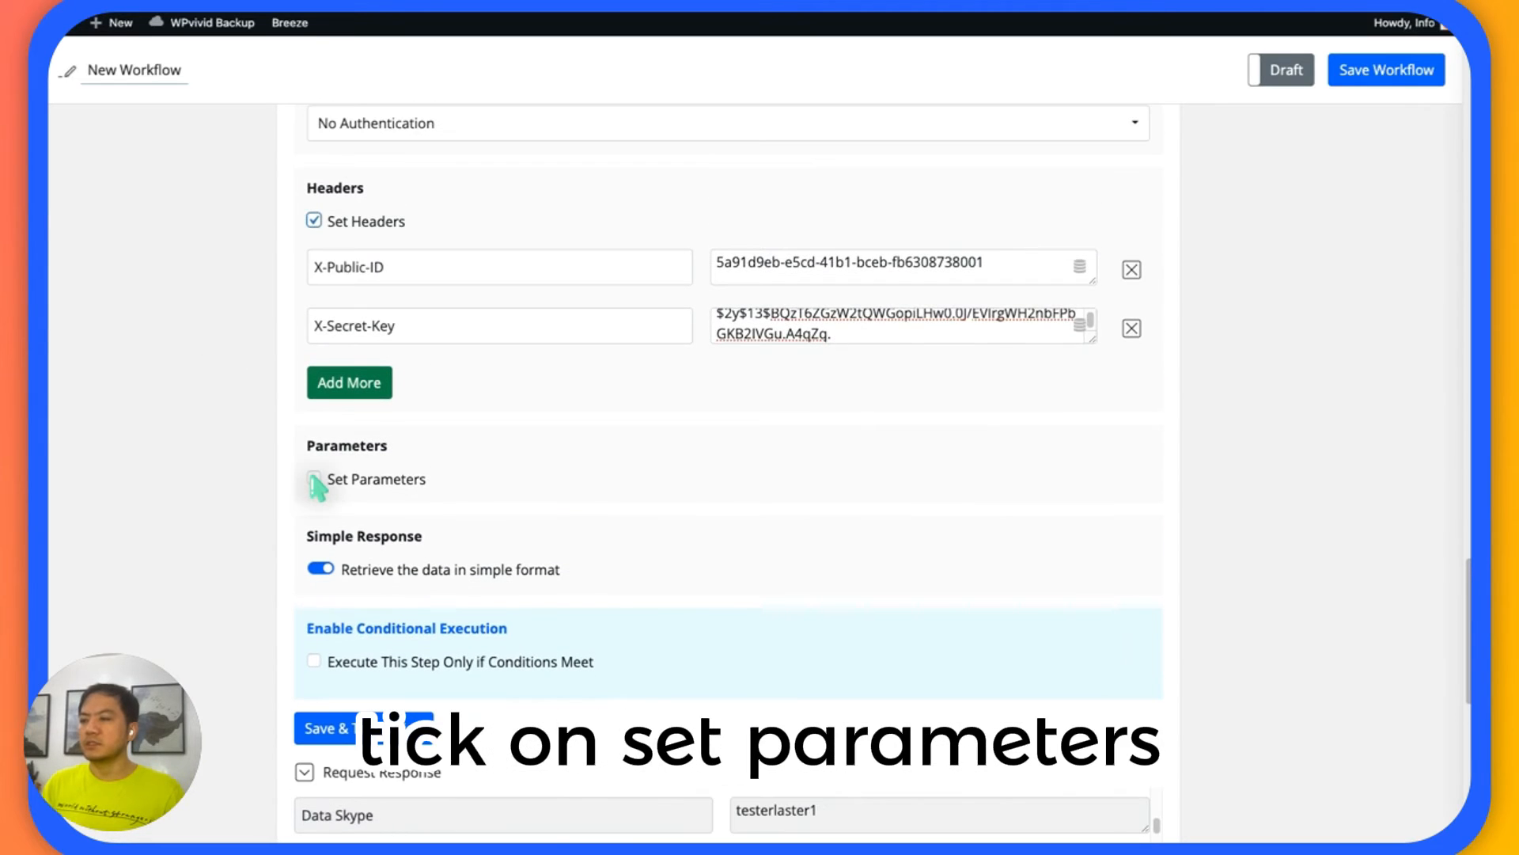
pyautogui.click(313, 479)
pyautogui.scroll(-5, 211, 383)
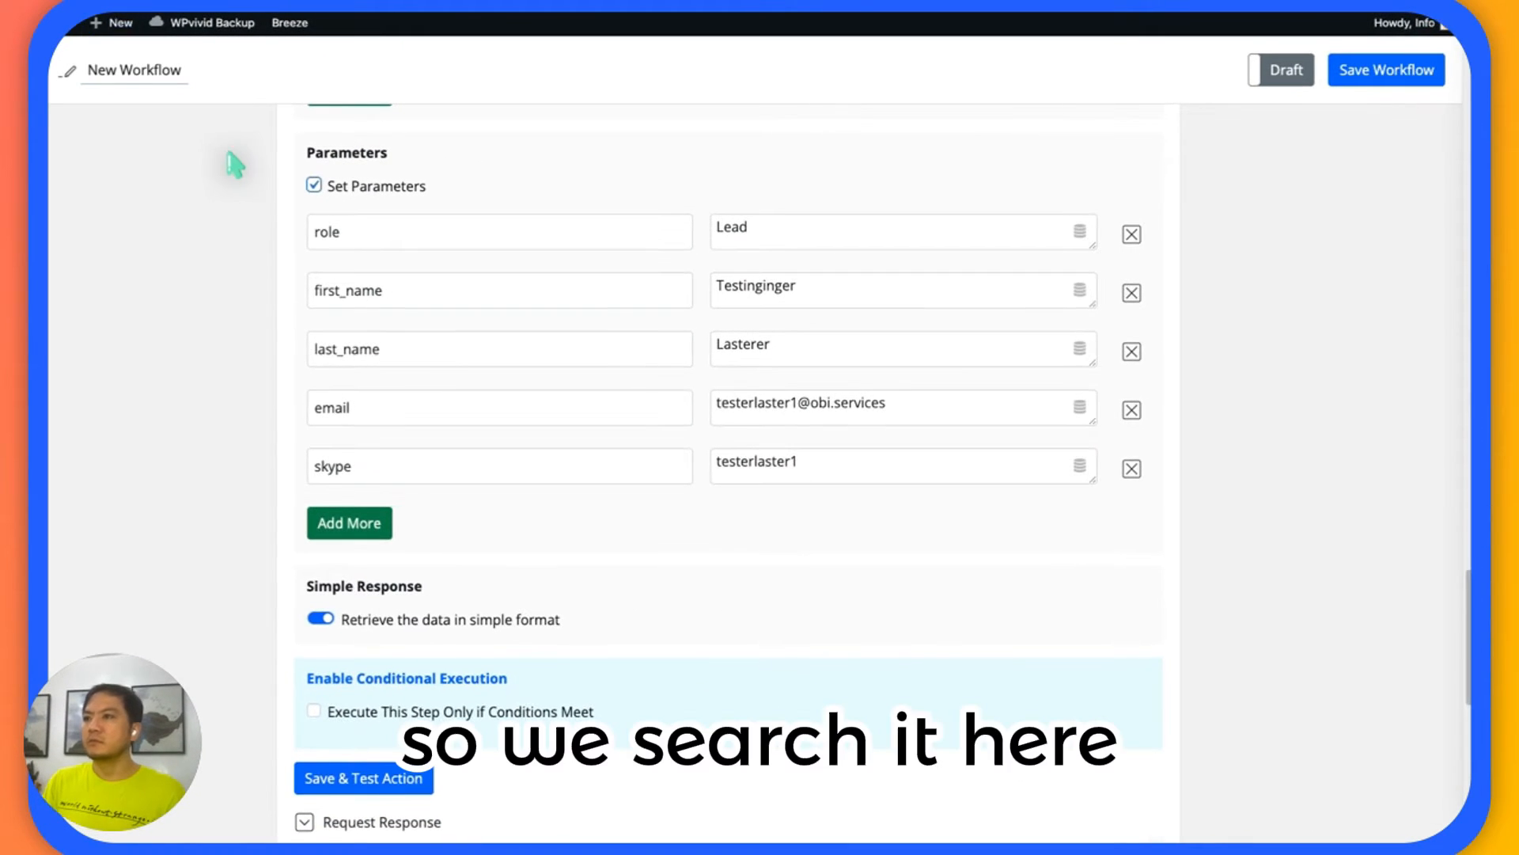
# Search the Get Contact Meta request response for "role" and review the allowed role values.
pyautogui.scroll(-15, 235, 164)
pyautogui.scroll(10, 231, 163)
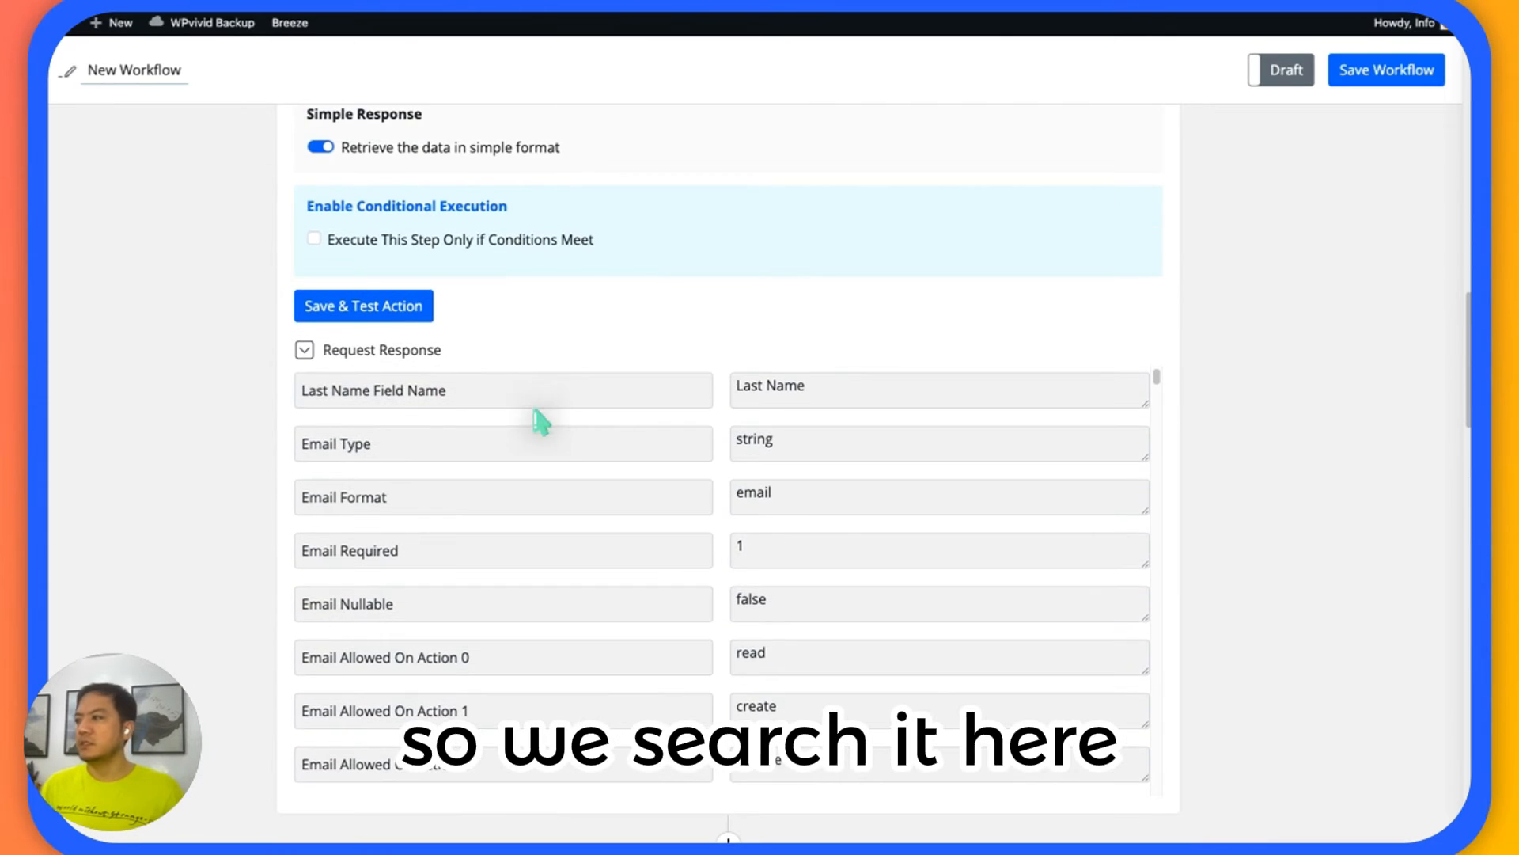
pyautogui.scroll(10, 541, 419)
pyautogui.scroll(-3, 554, 466)
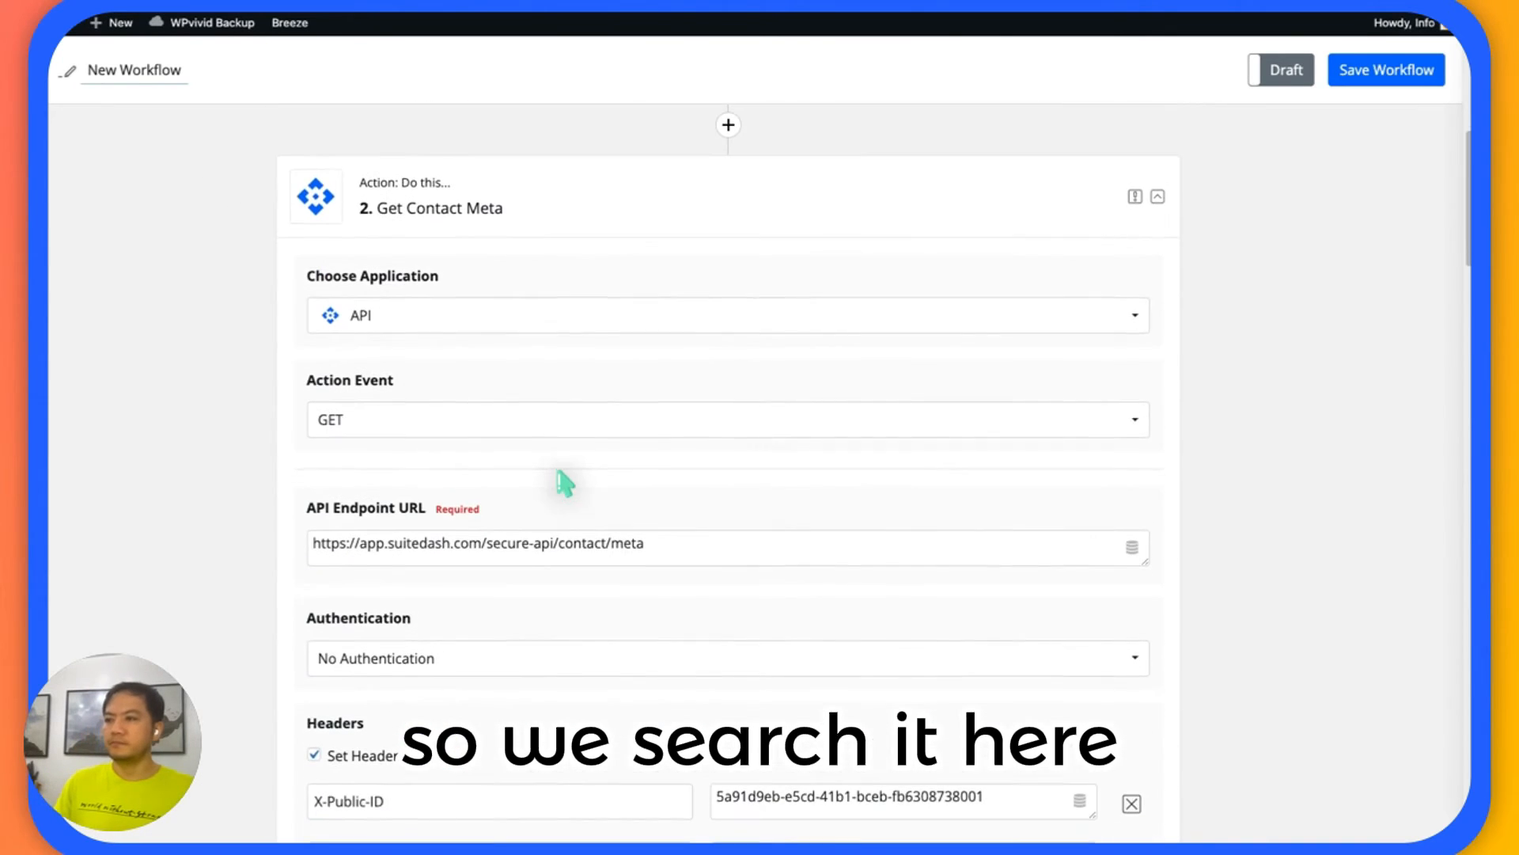
pyautogui.scroll(-10, 565, 481)
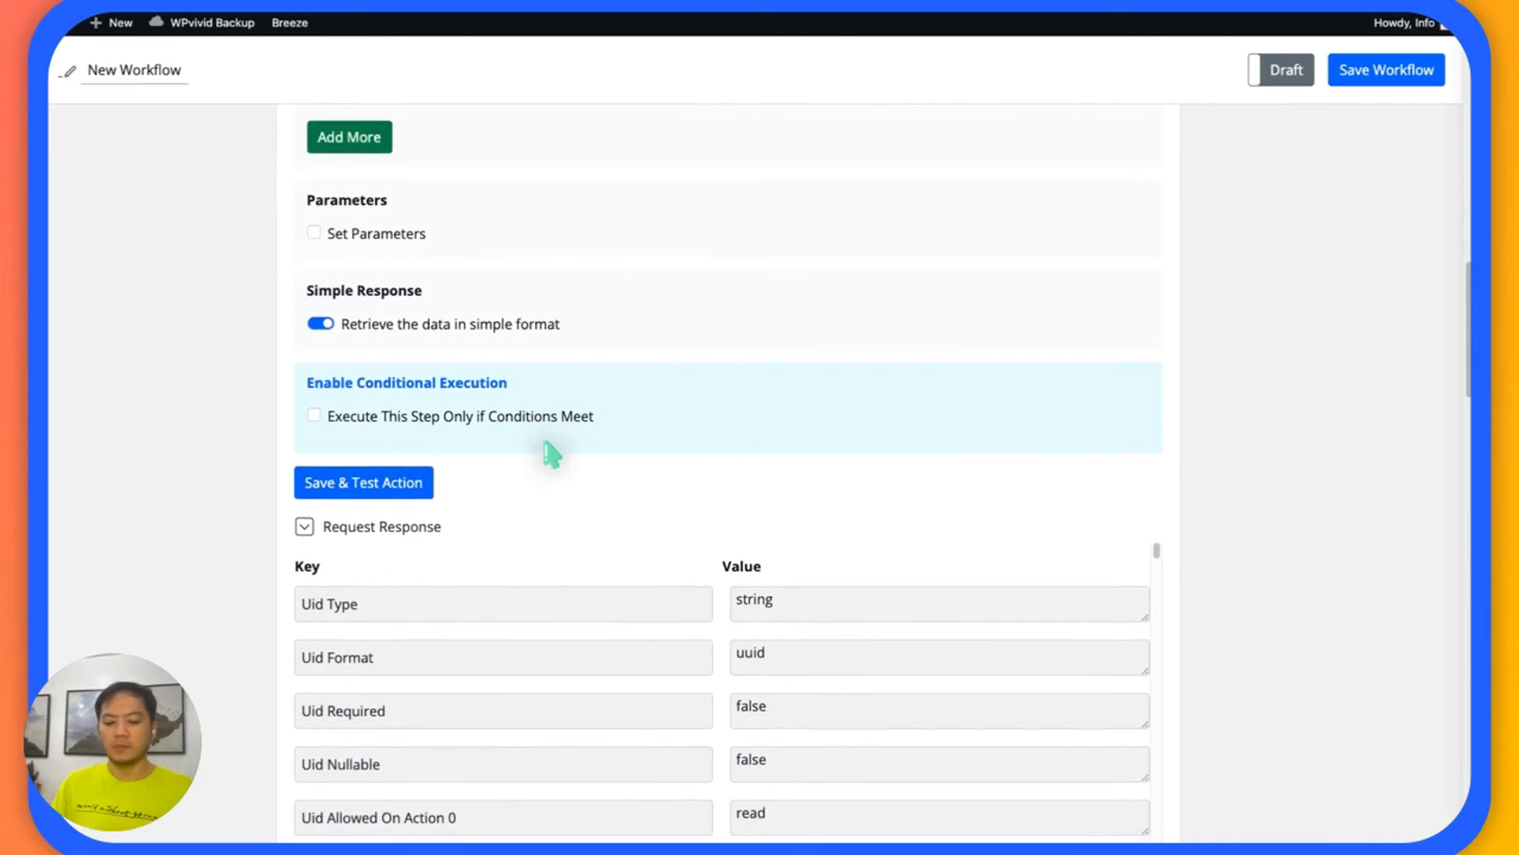
pyautogui.scroll(-4, 551, 455)
pyautogui.hotkey('ctrl', 'f')
pyautogui.write('role')
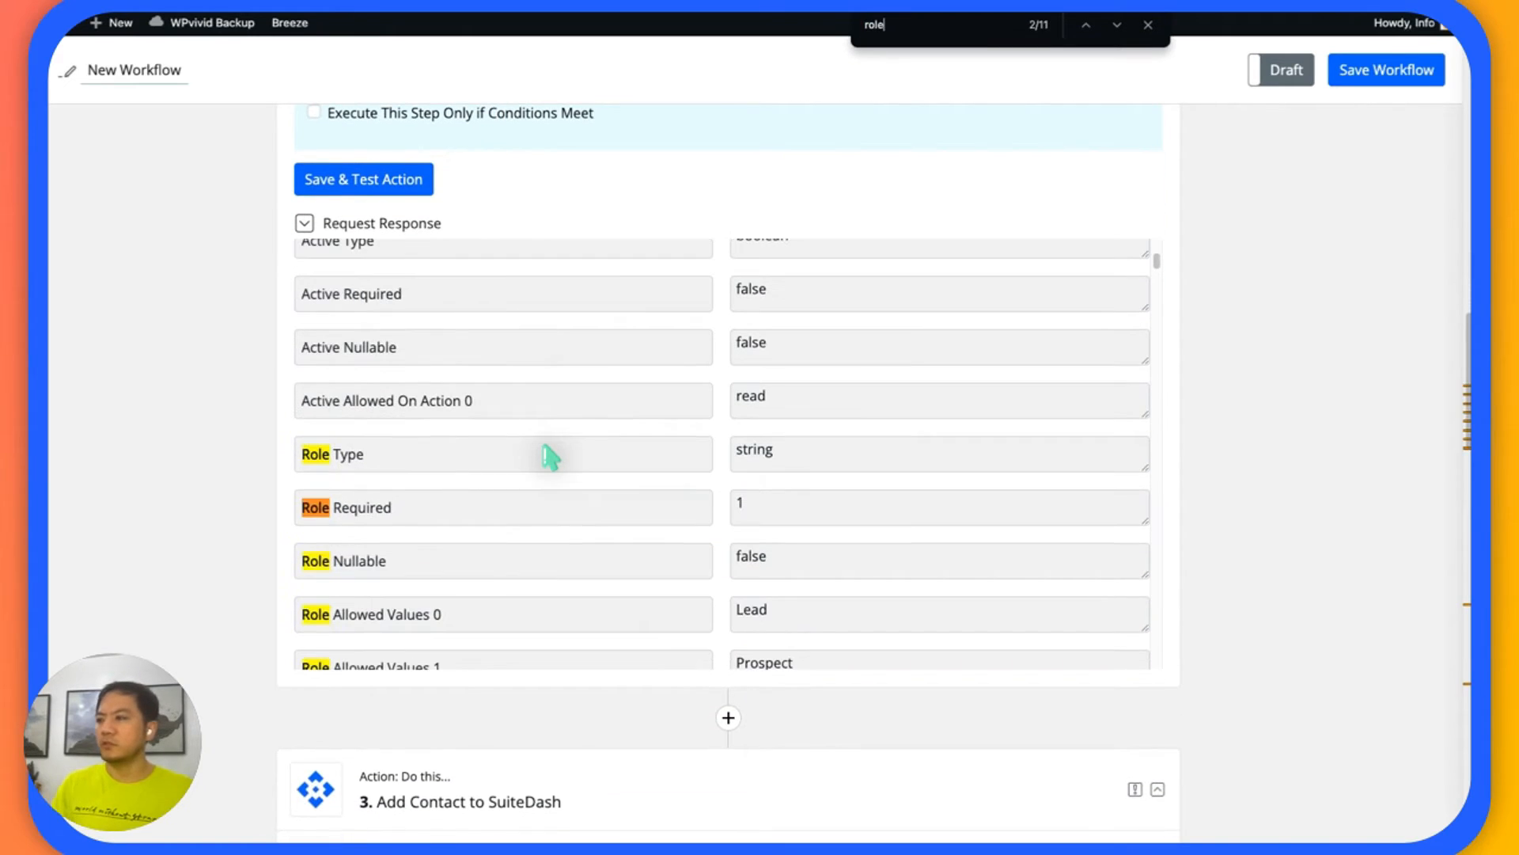
pyautogui.scroll(-4, 551, 457)
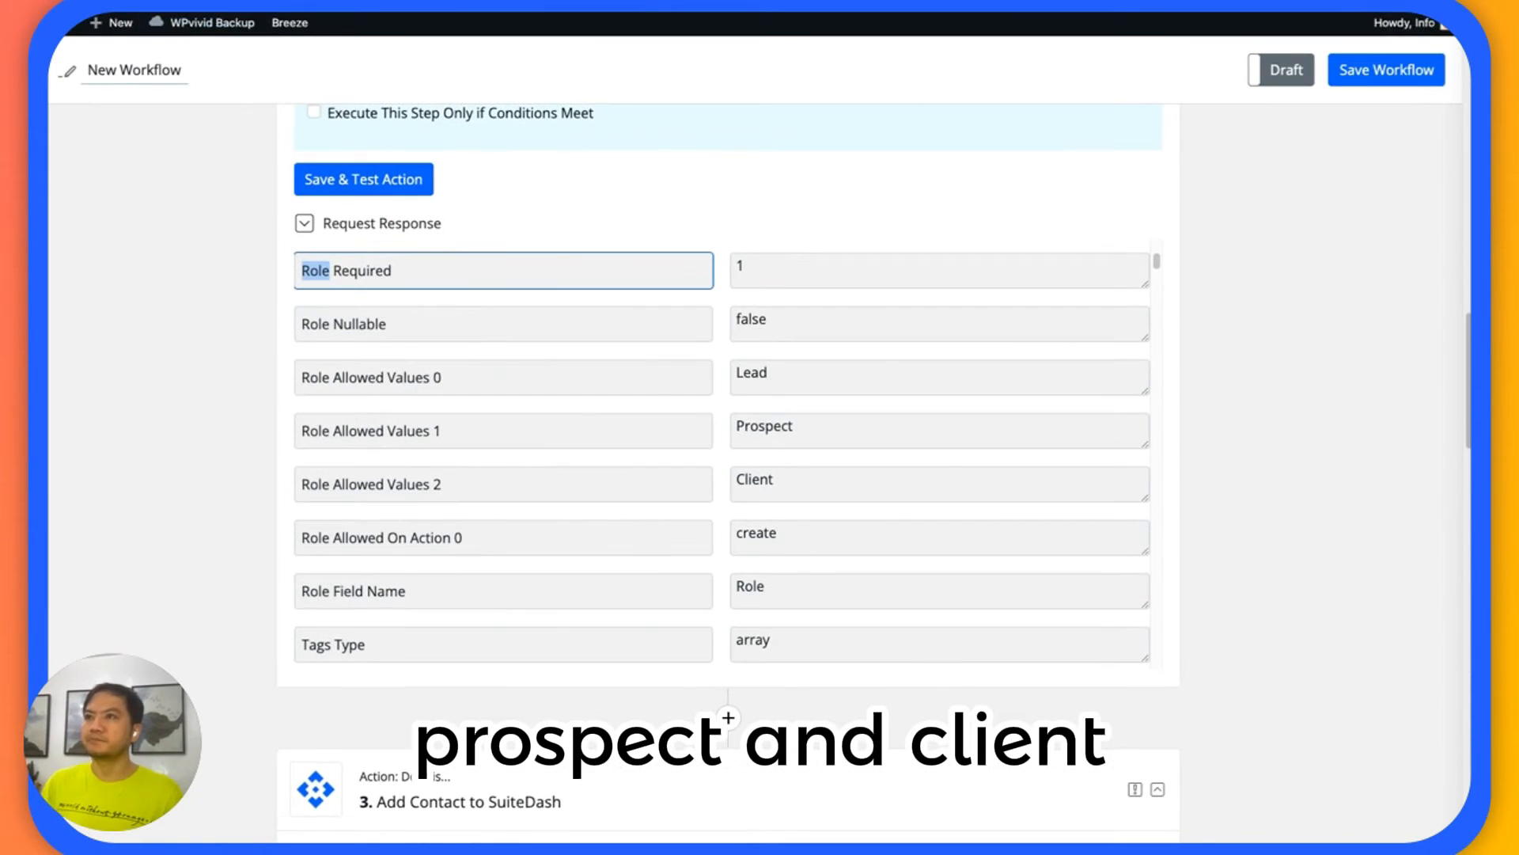
# Review the role and first_name parameters and their values in the Add Contact to SuiteDash action.
pyautogui.scroll(-13, 198, 288)
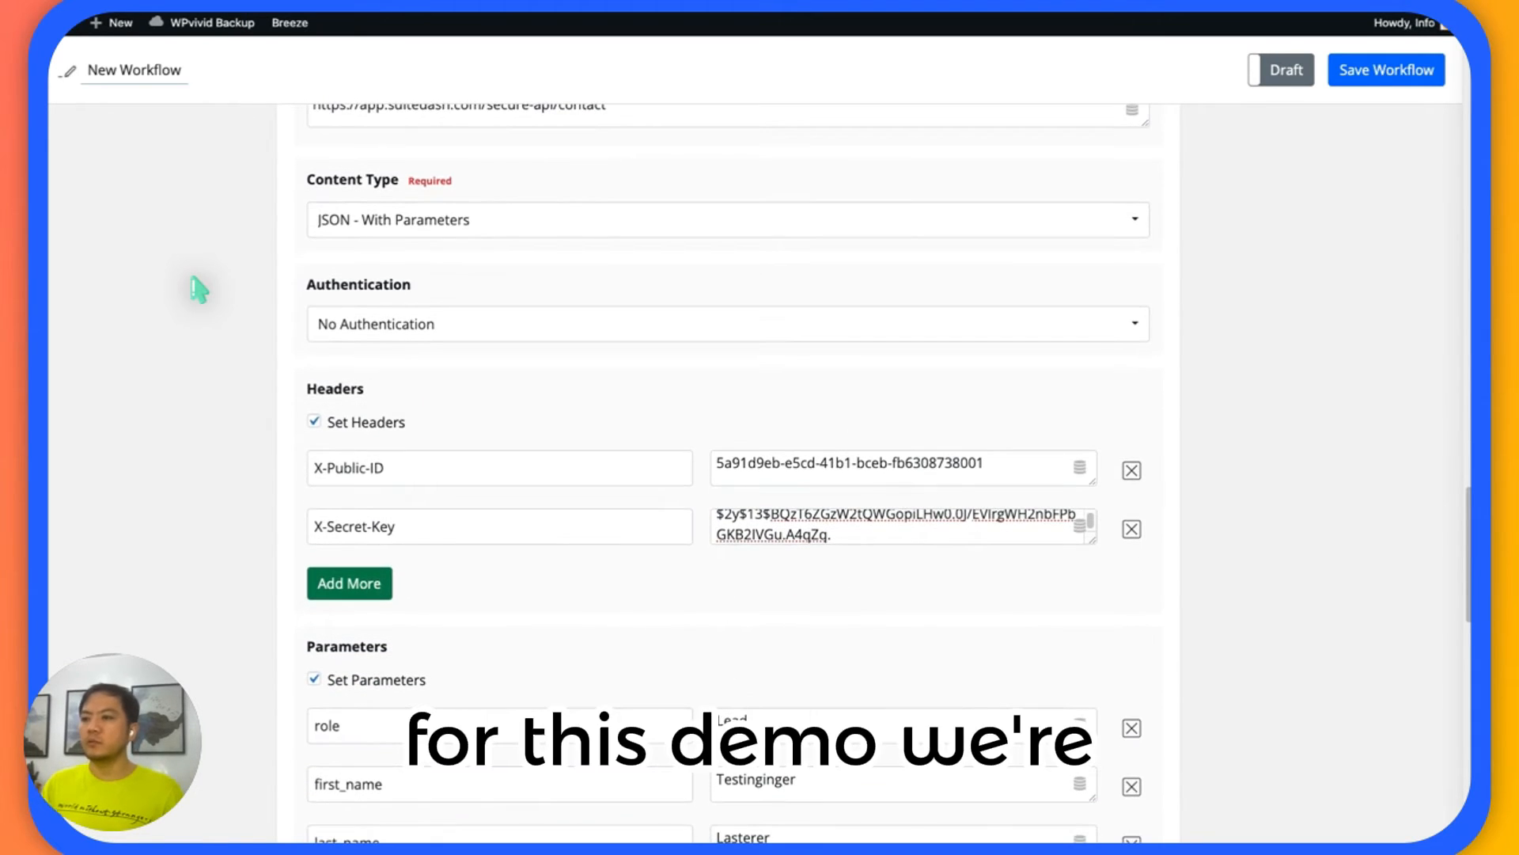
pyautogui.scroll(-5, 198, 288)
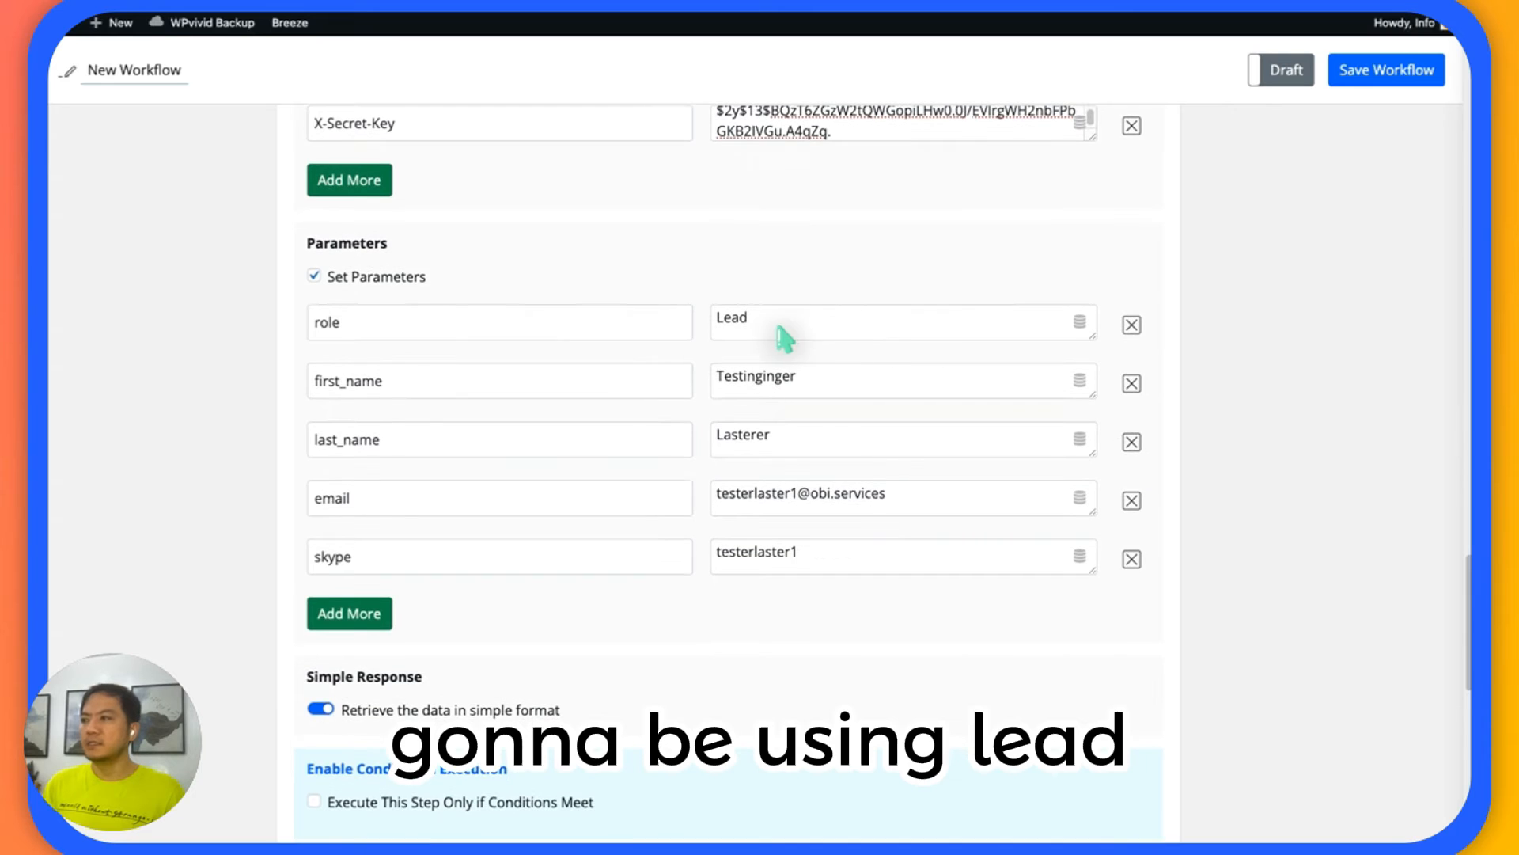
pyautogui.scroll(-1, 625, 370)
pyautogui.scroll(-1, 411, 368)
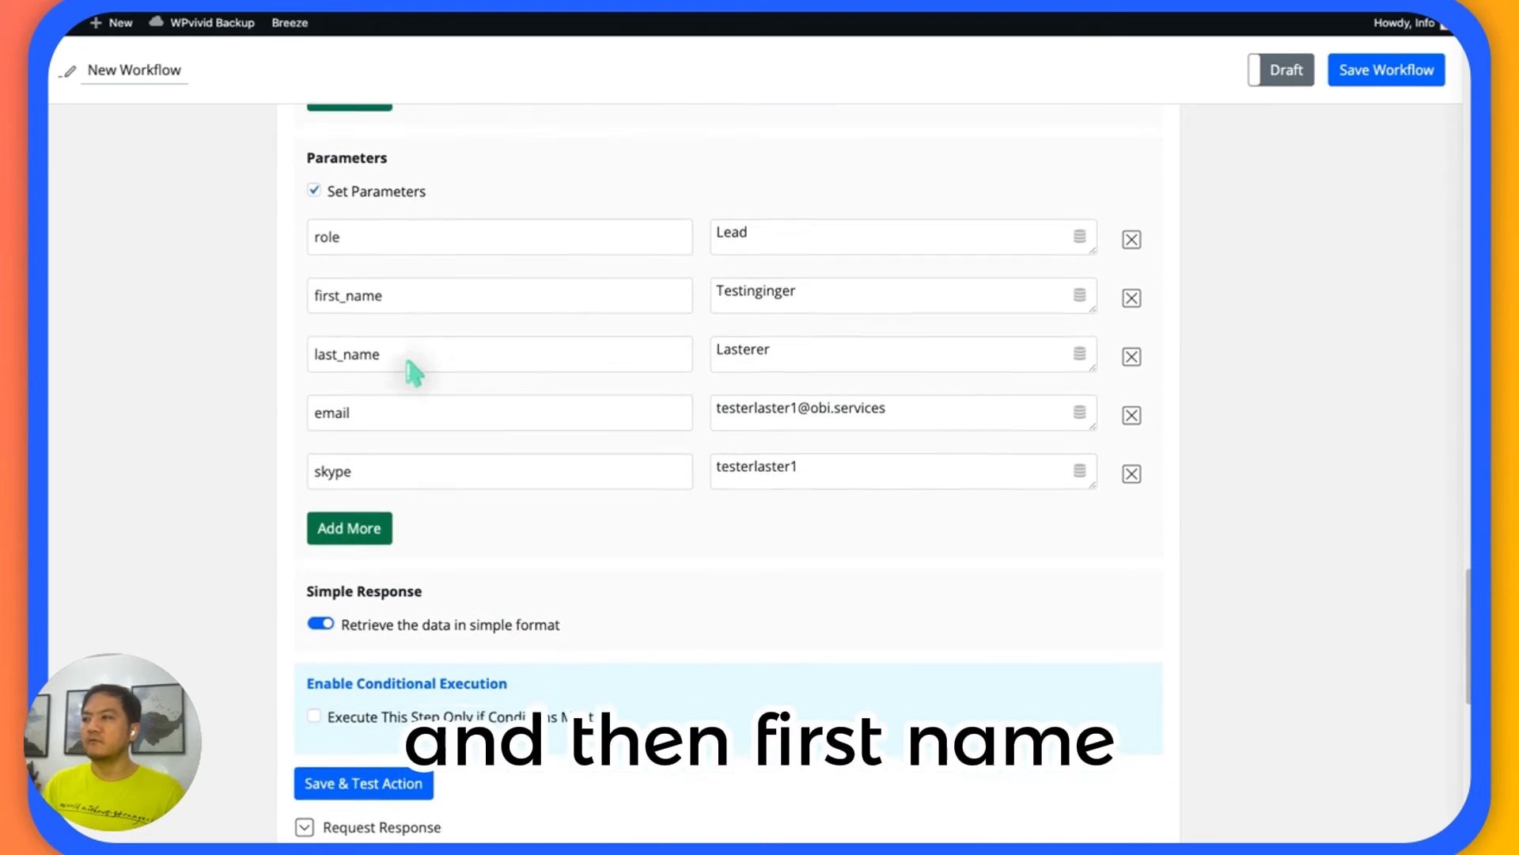
pyautogui.doubleClick(415, 290)
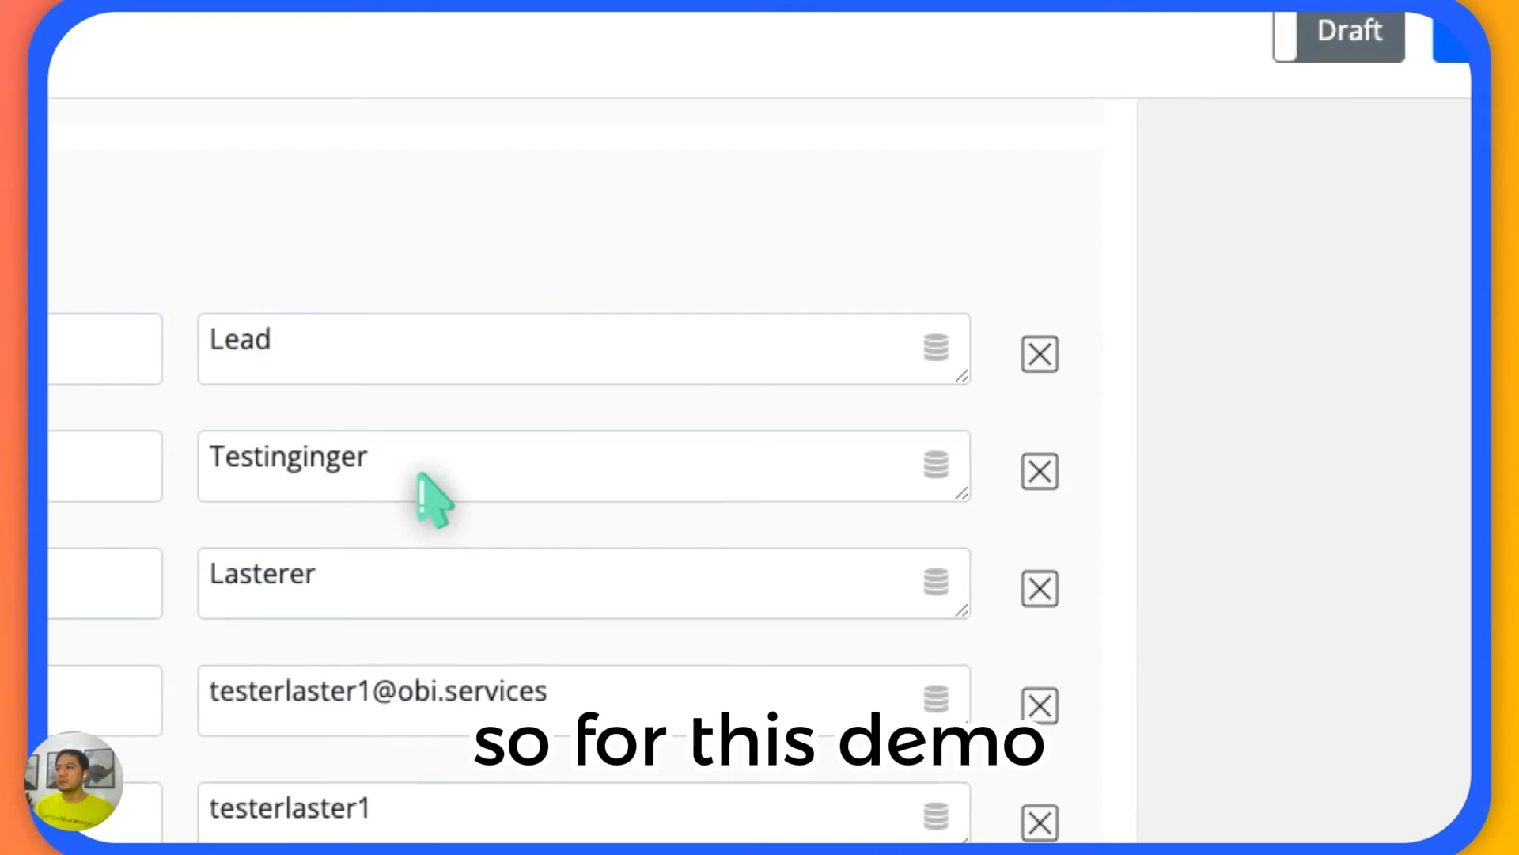
pyautogui.click(419, 475)
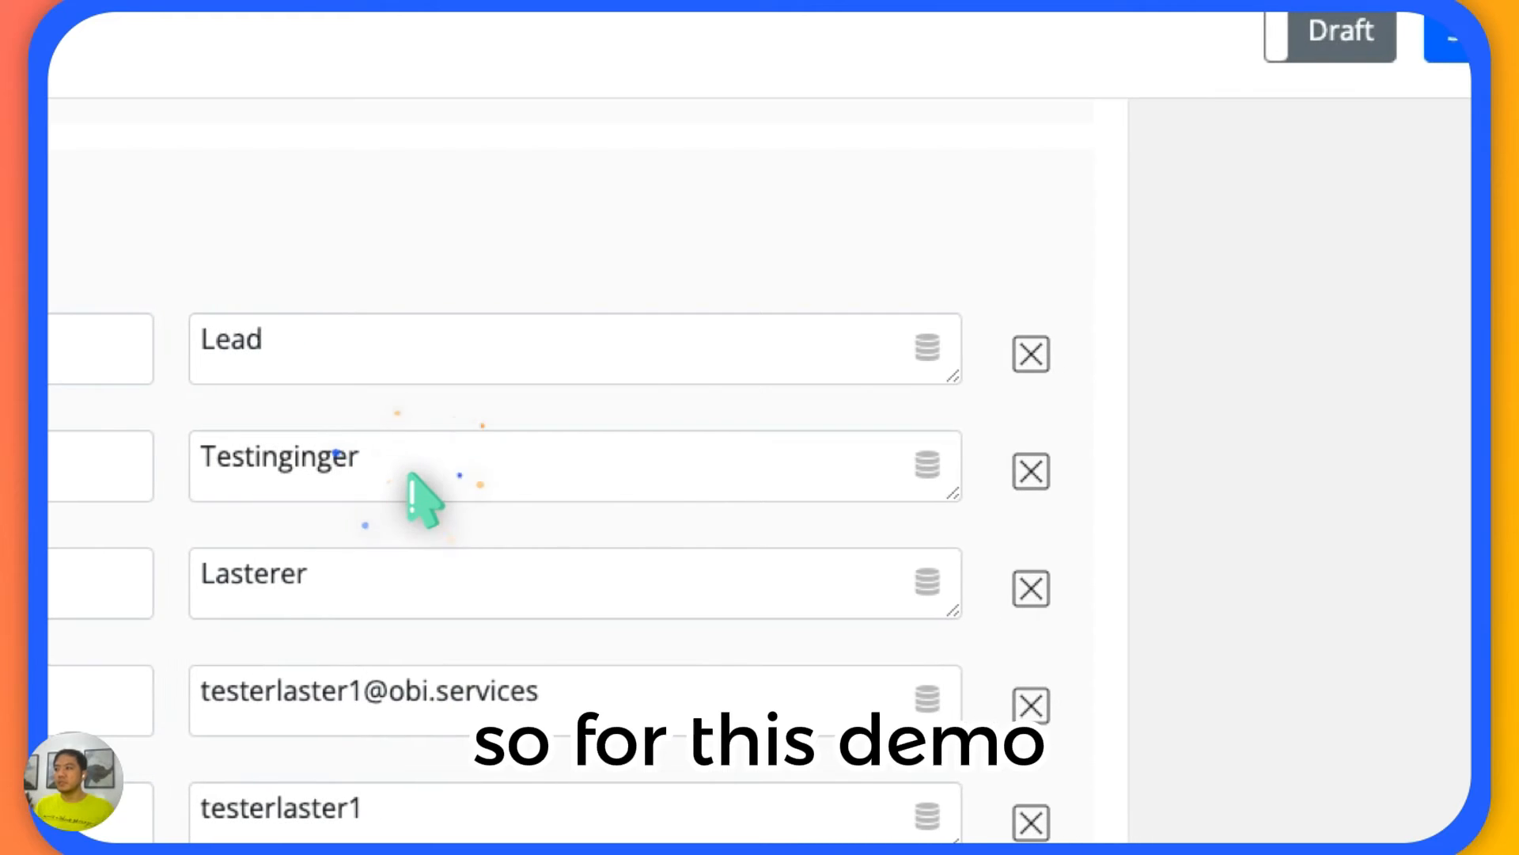
pyautogui.click(381, 475)
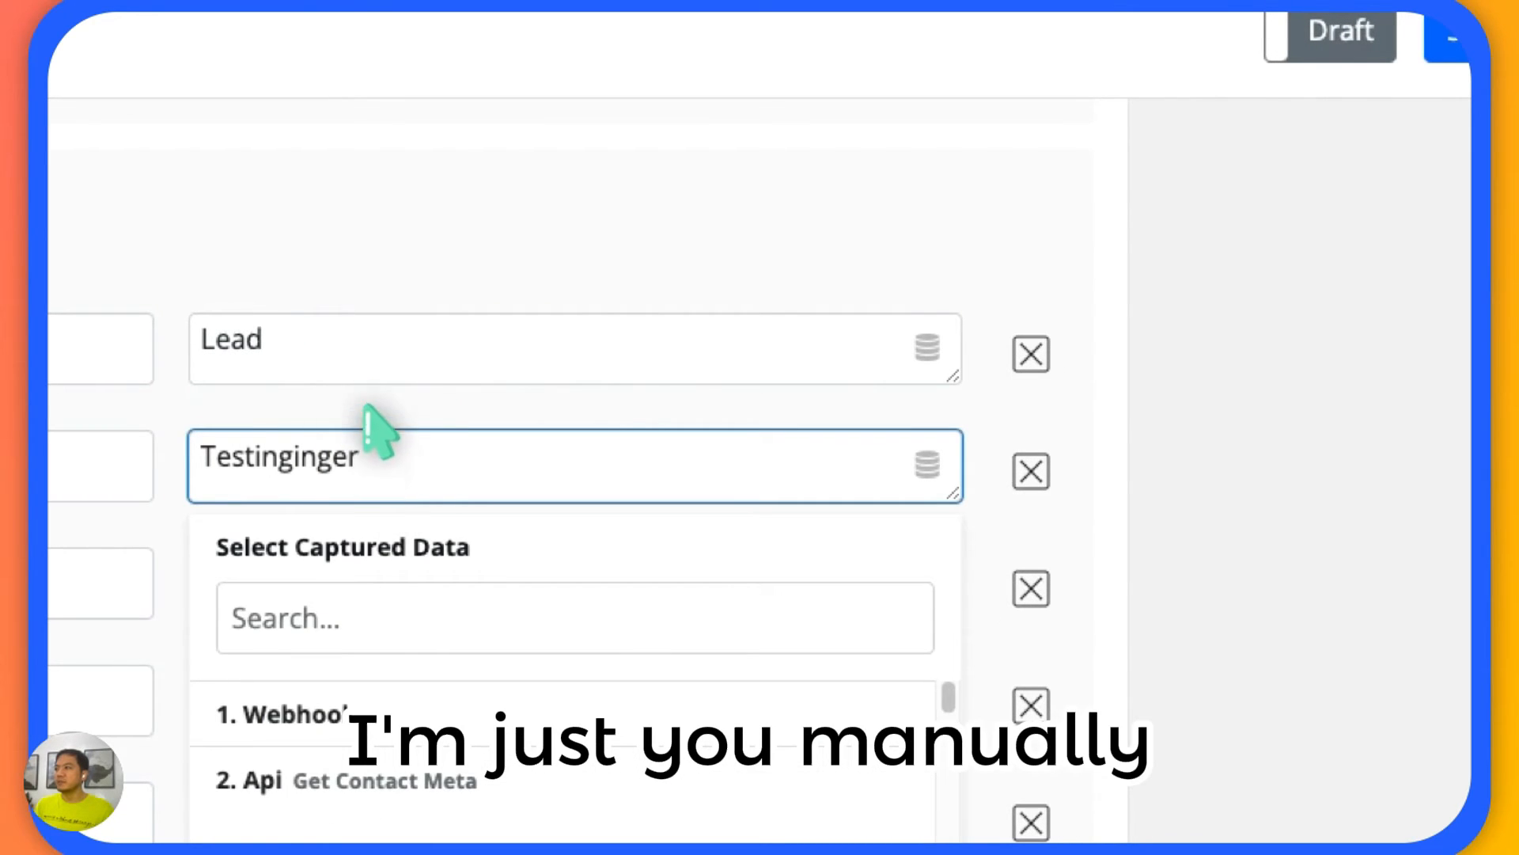
pyautogui.click(610, 276)
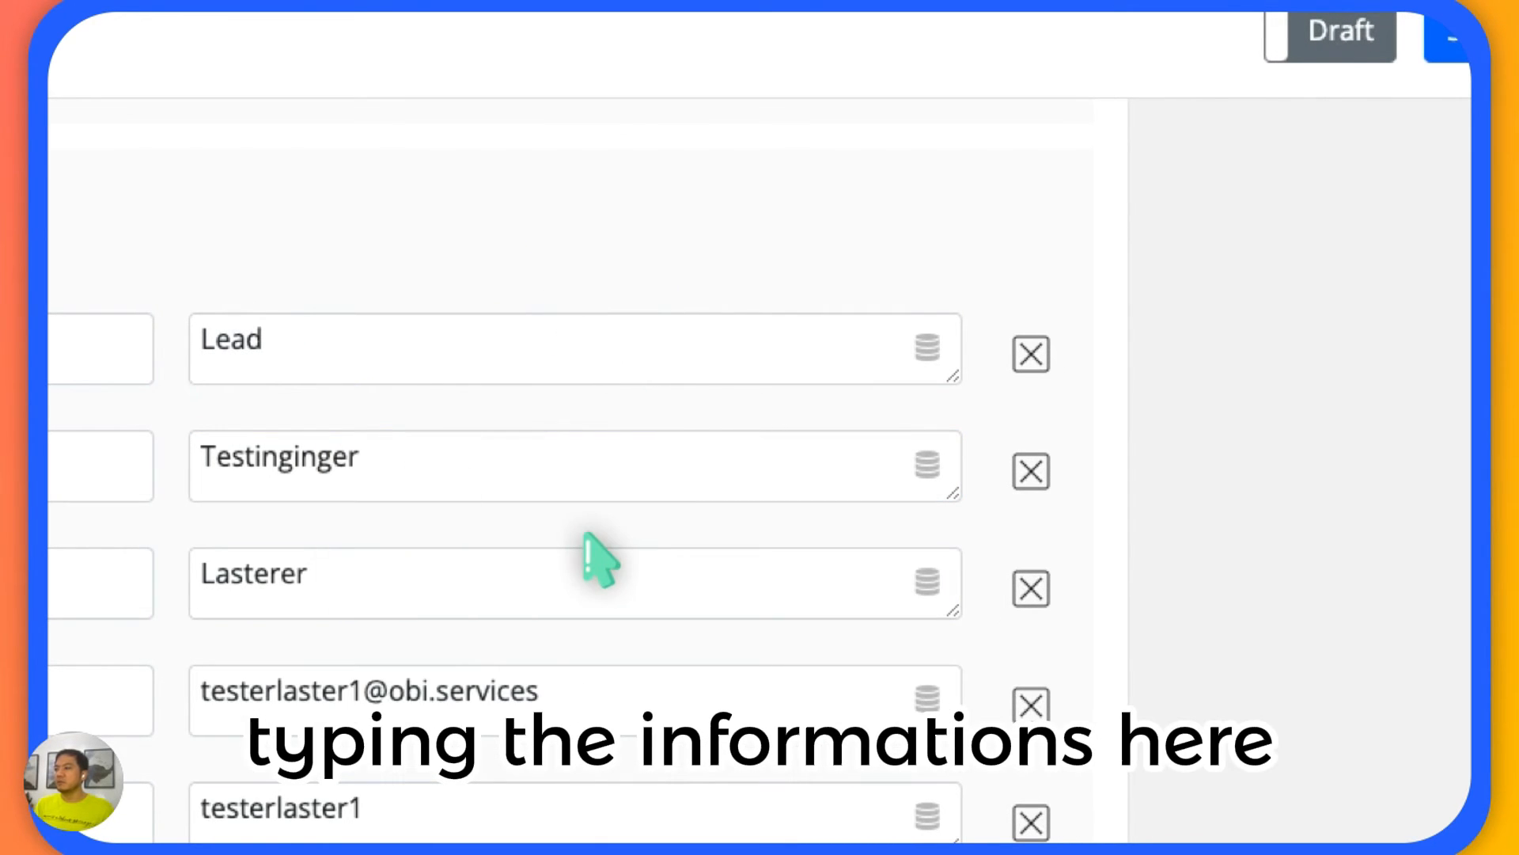
# Look at the Webhook source in the captured data for the first_name value, and check the skype parameter's name and value.
pyautogui.scroll(3, 435, 578)
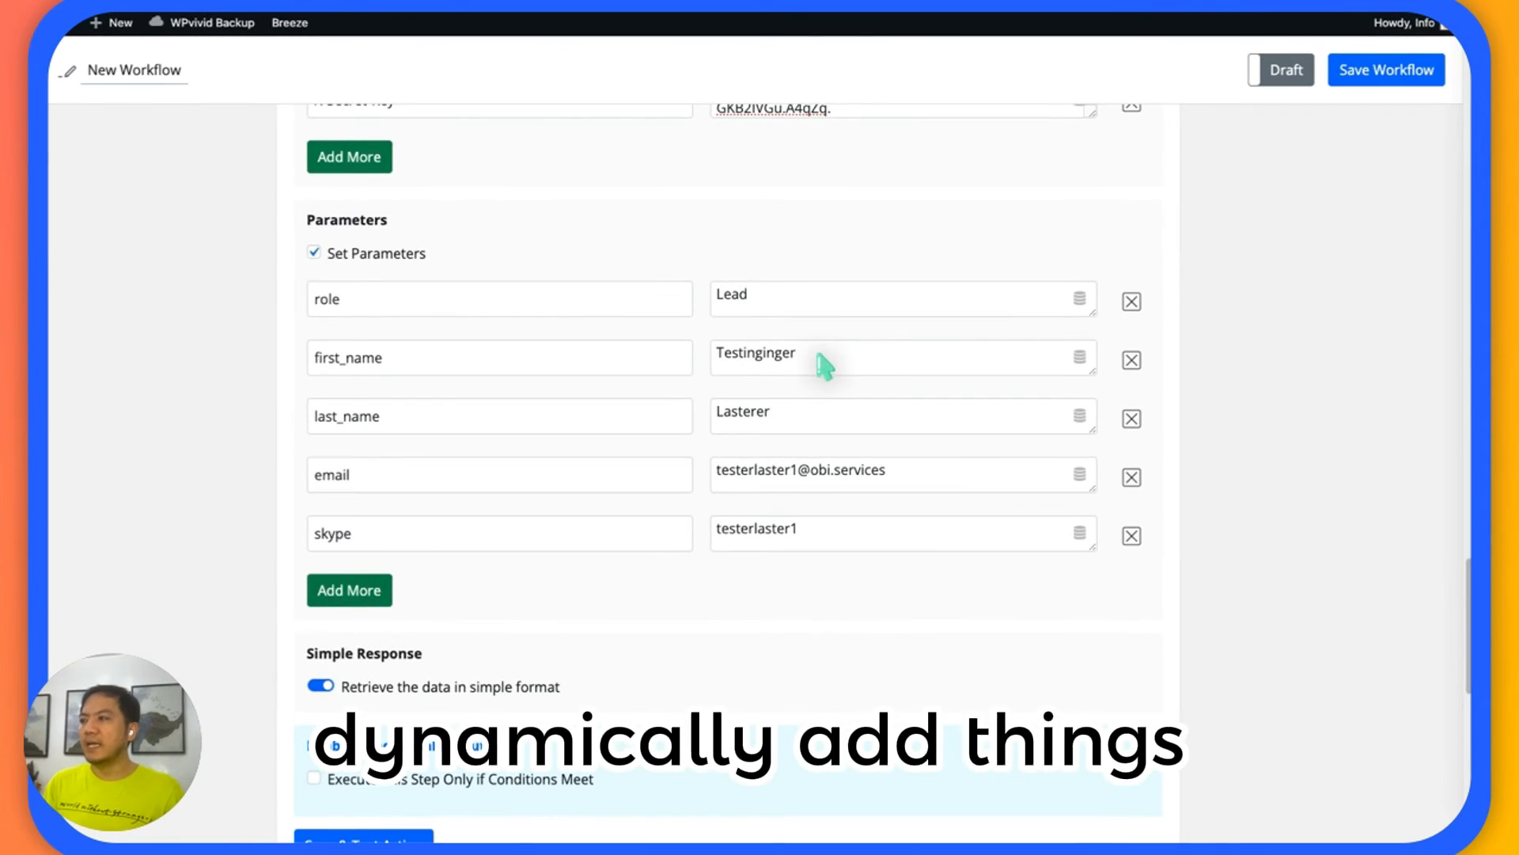
pyautogui.click(1079, 360)
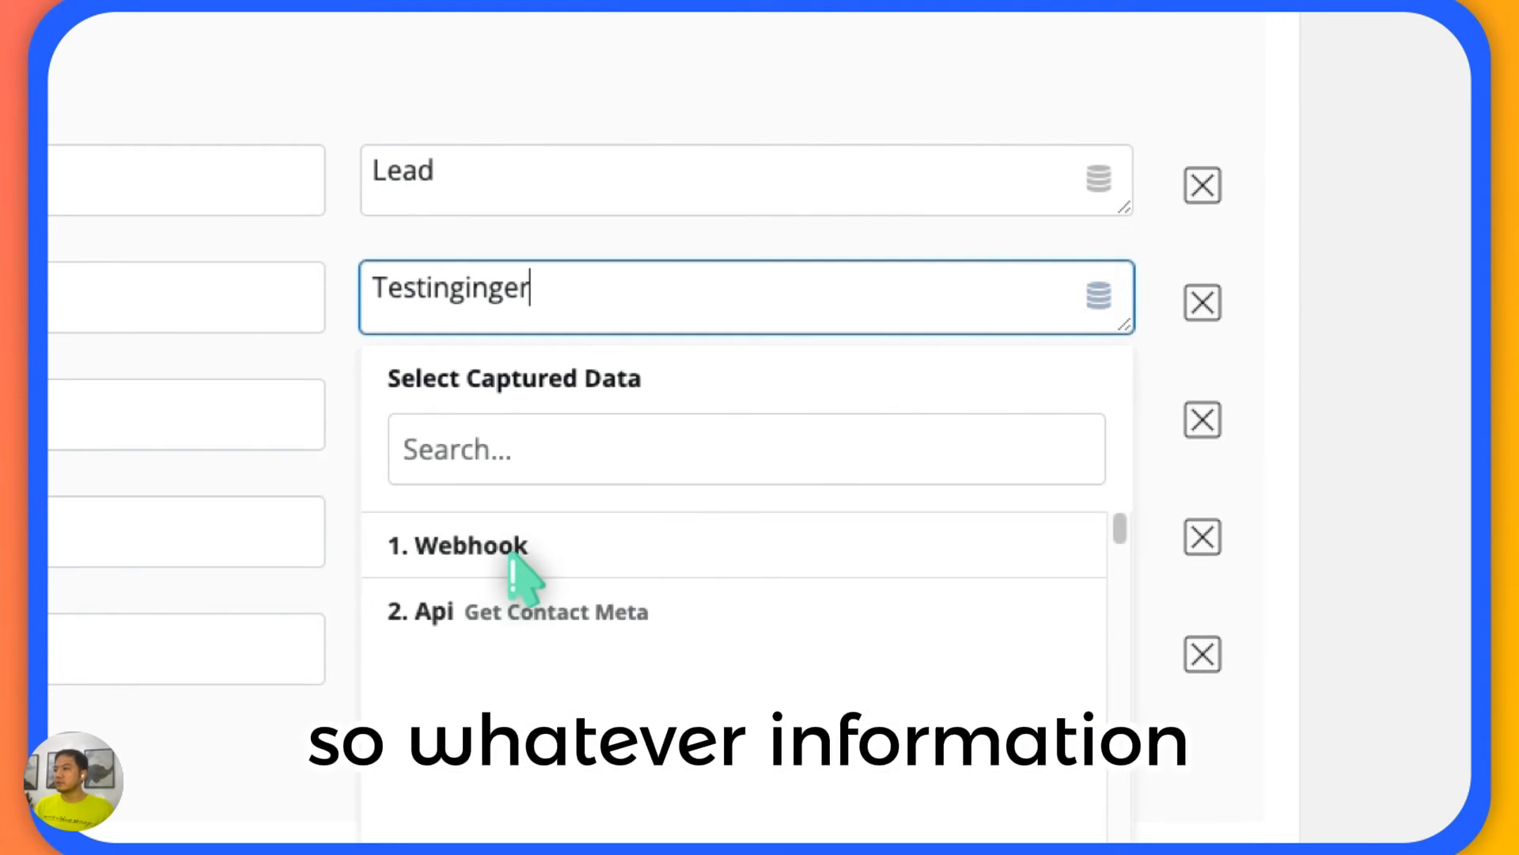
pyautogui.click(541, 554)
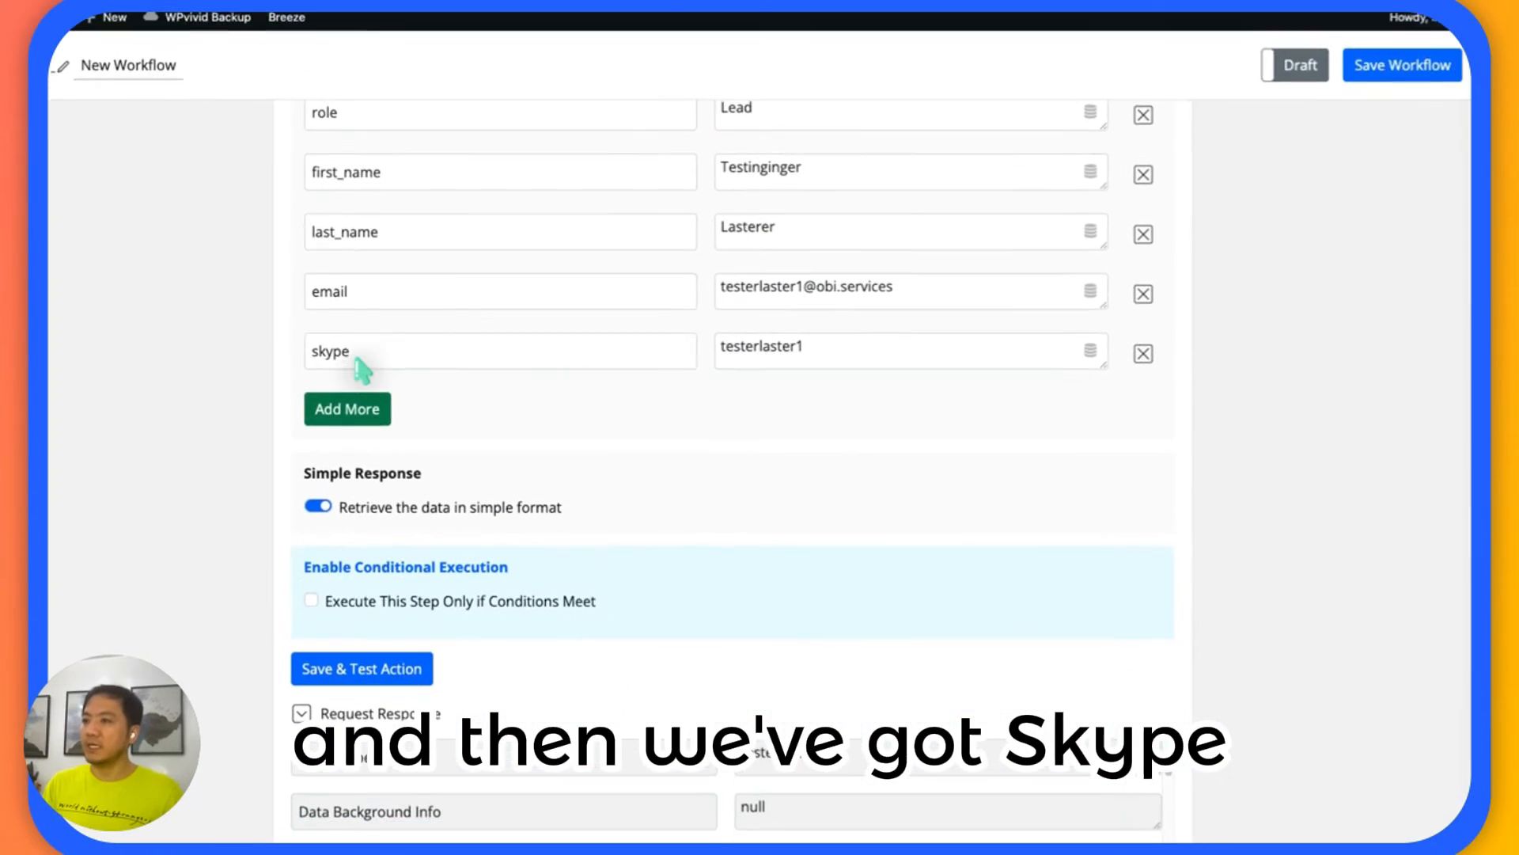
pyautogui.doubleClick(115, 434)
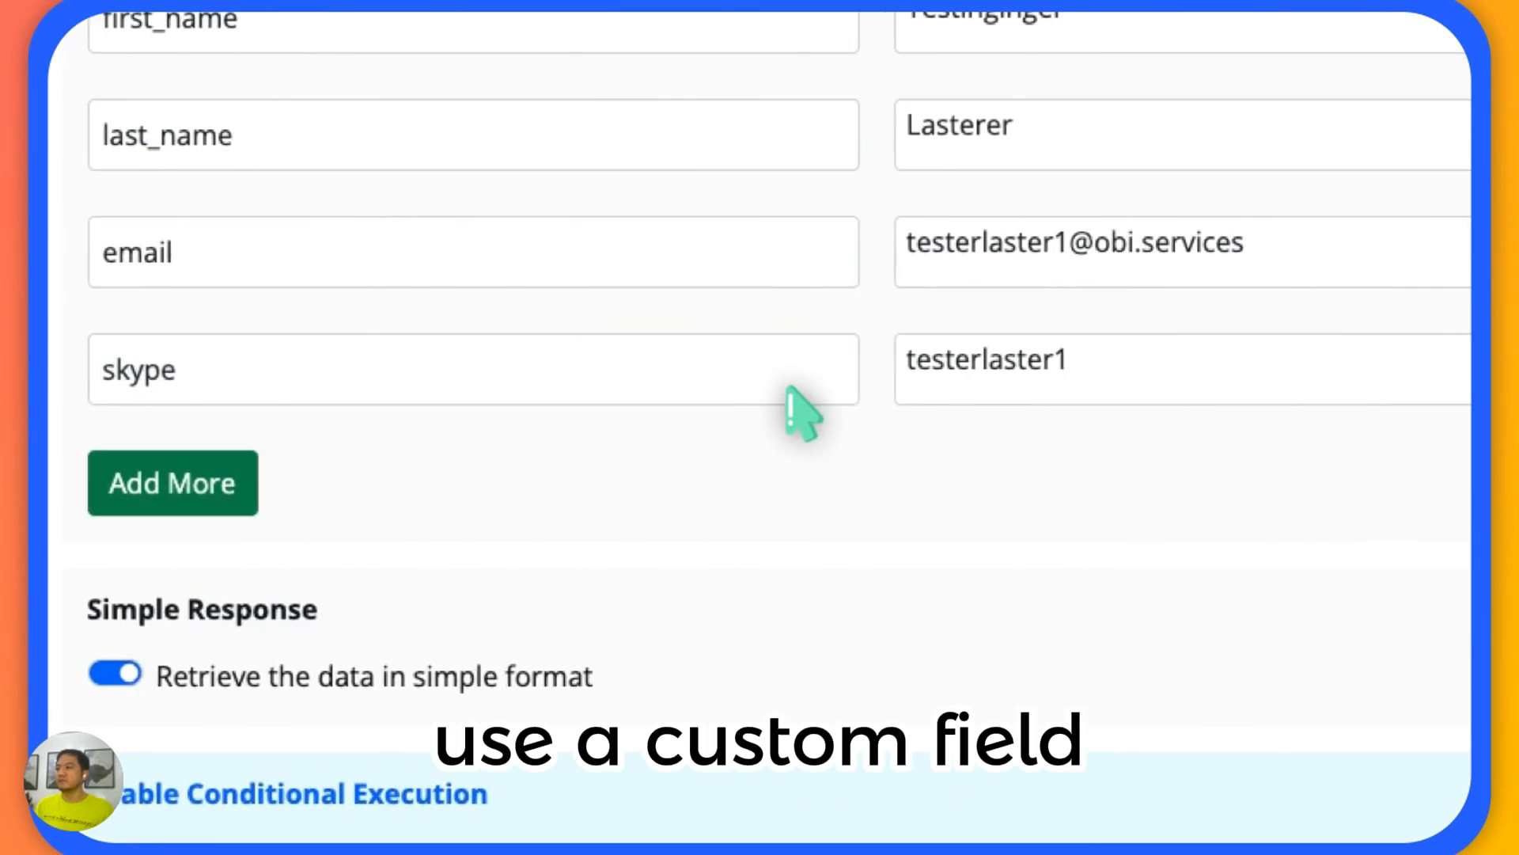
pyautogui.click(1115, 368)
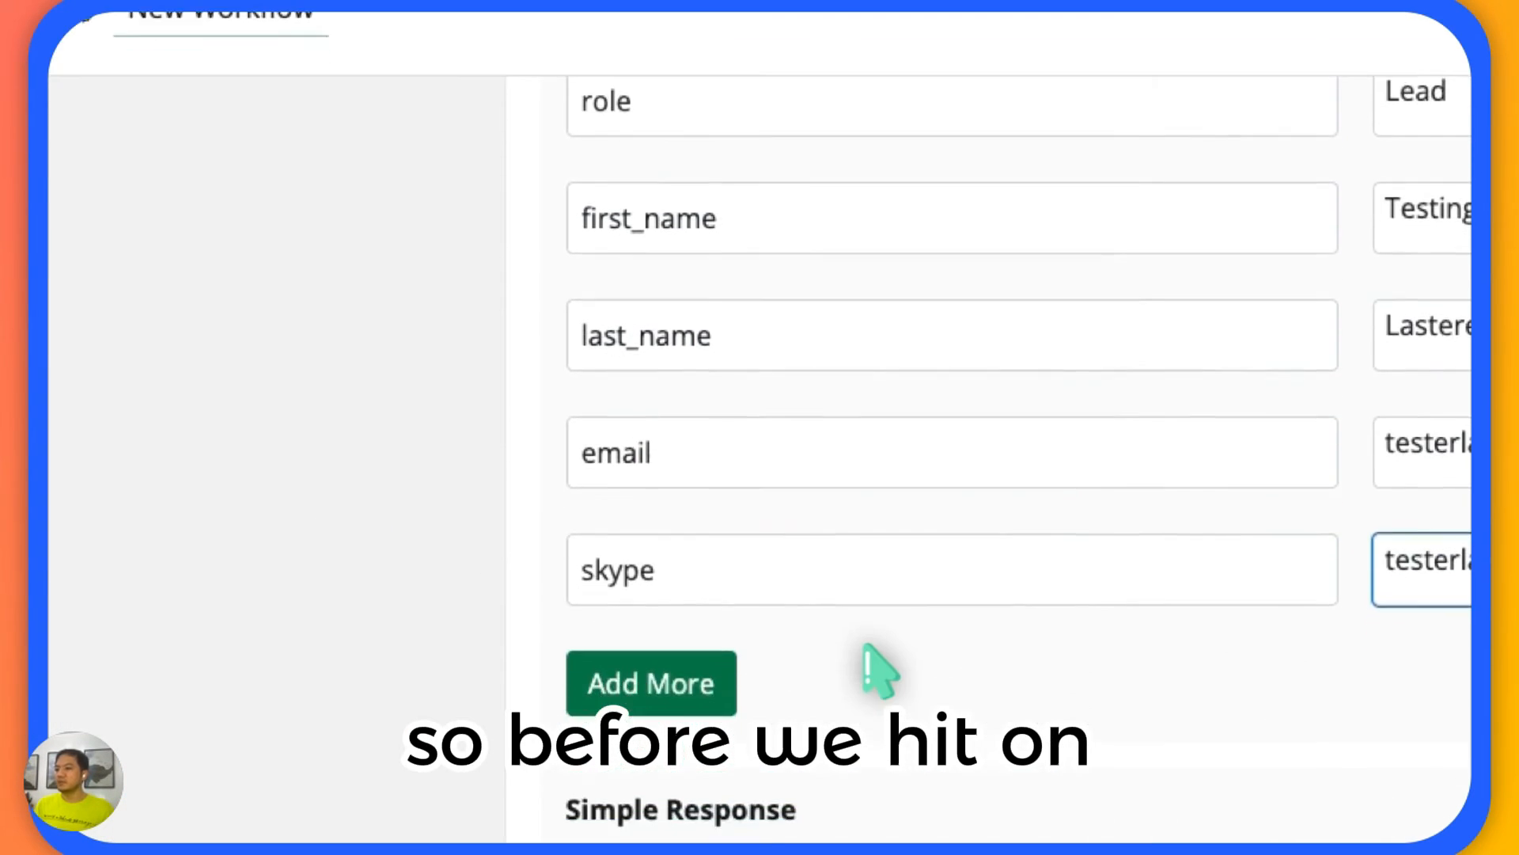
# Switch to the SuiteDash contacts list and compare its primary emails with the email value set in the Add Contact parameters.
pyautogui.scroll(-2, 878, 768)
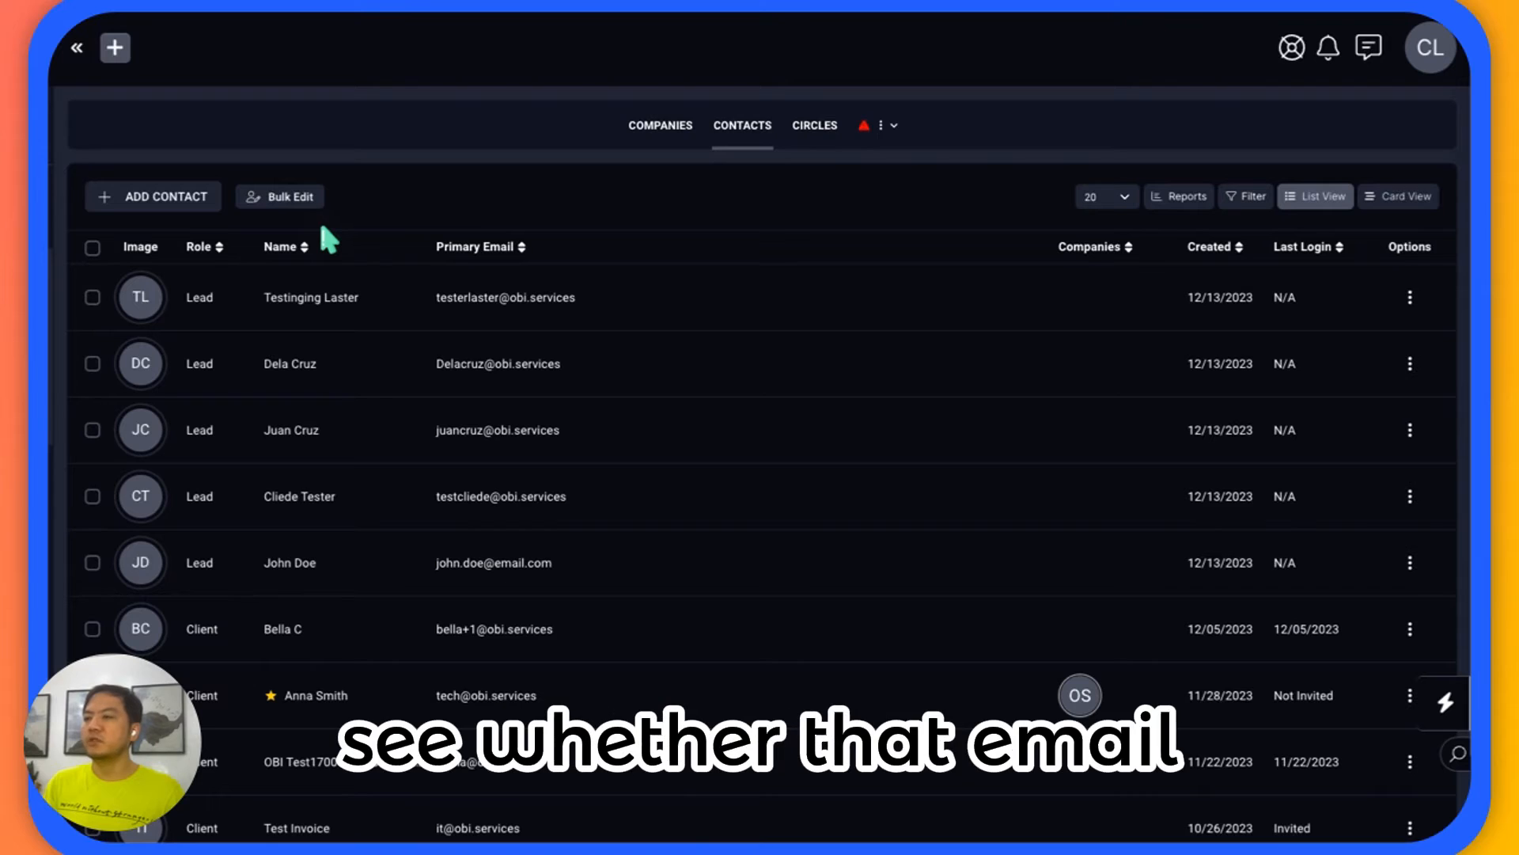
pyautogui.click(366, 301)
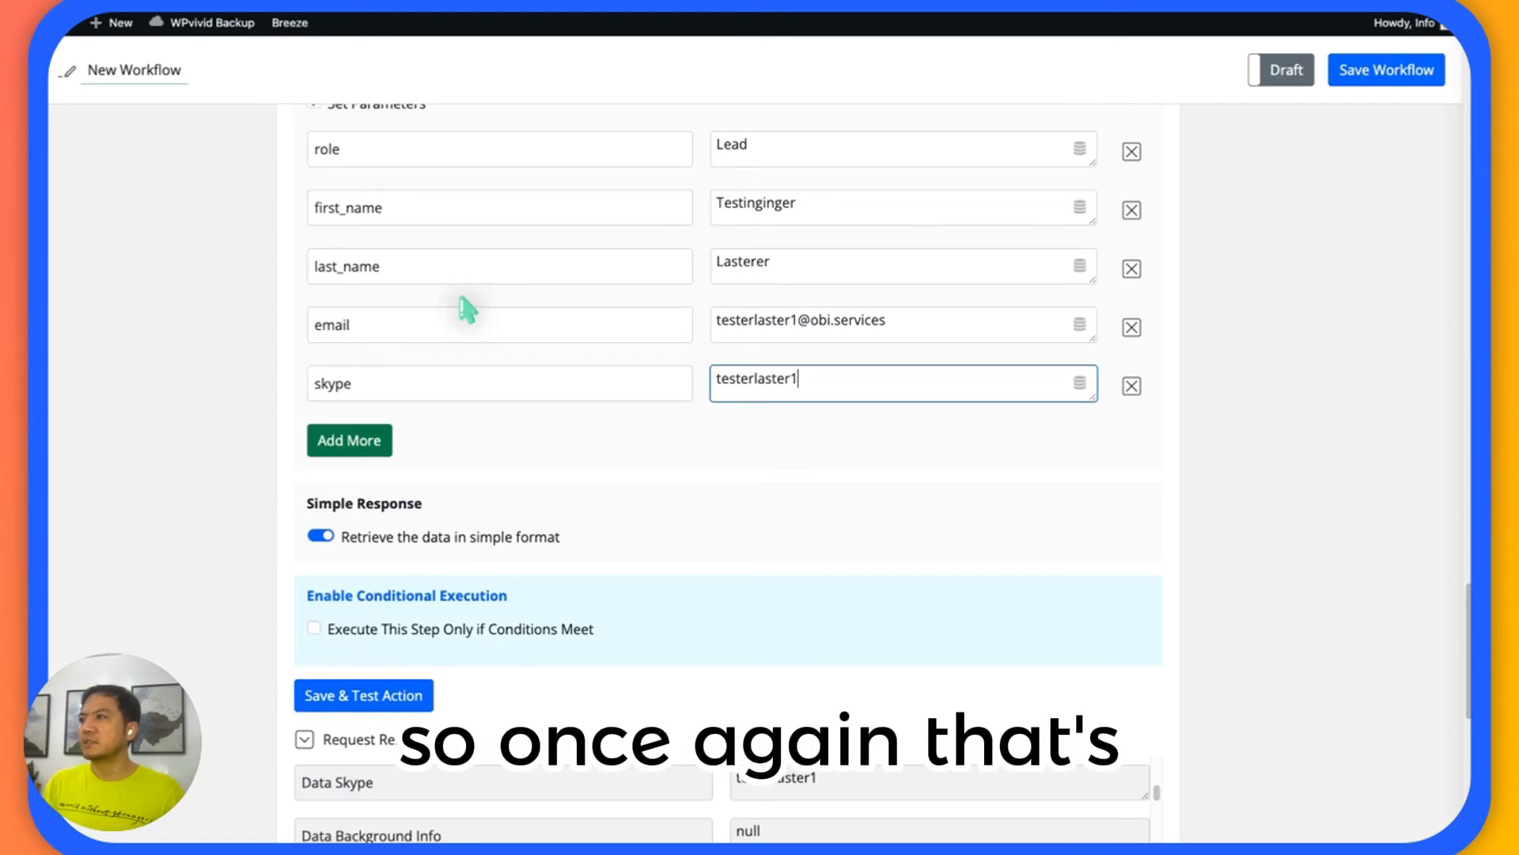
pyautogui.scroll(1, 468, 309)
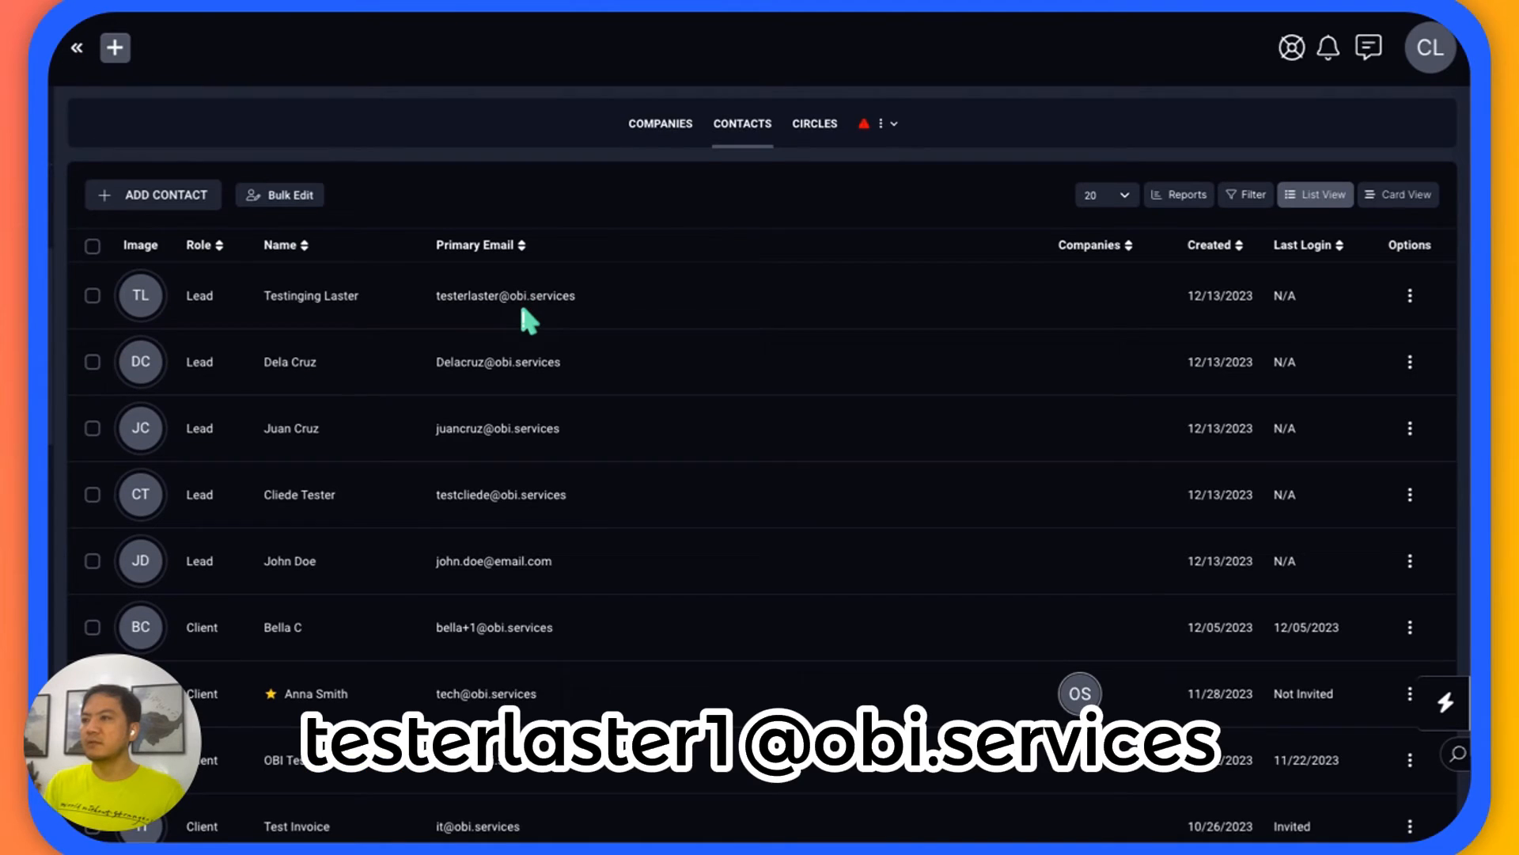
pyautogui.scroll(-2, 514, 316)
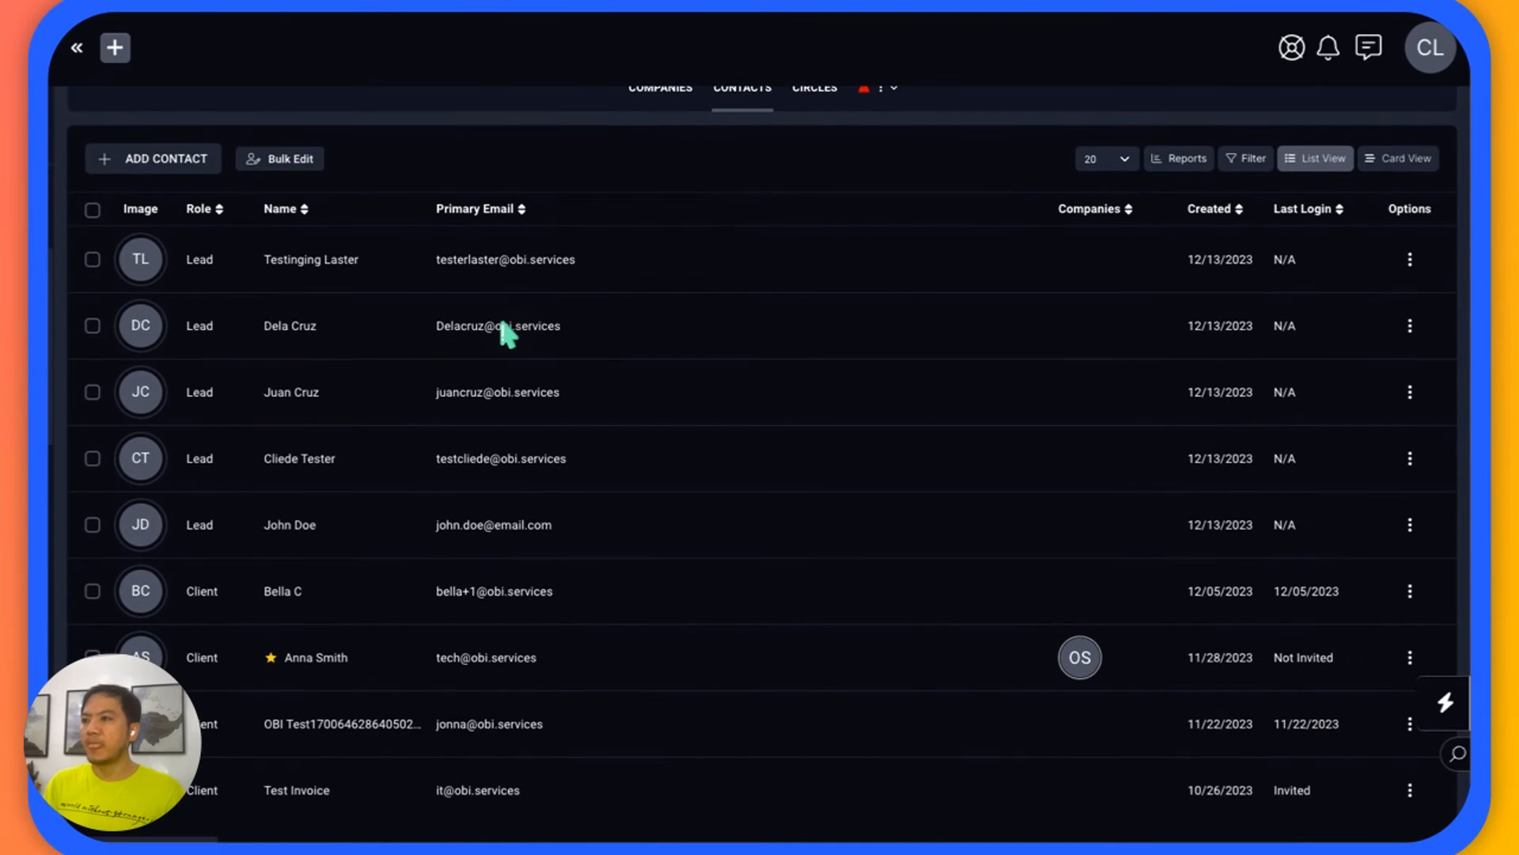
pyautogui.scroll(1, 475, 322)
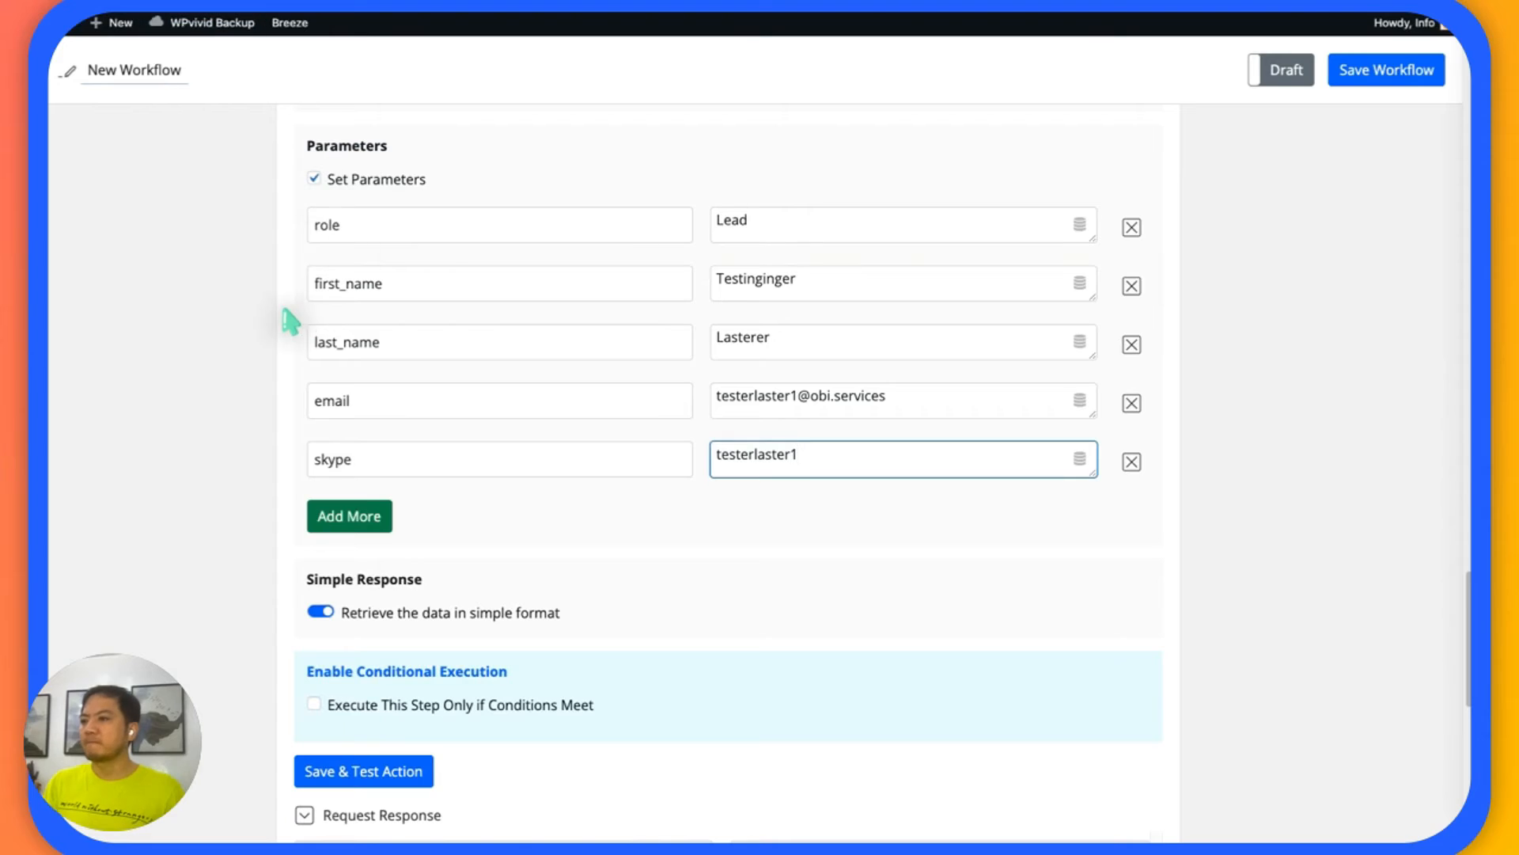
# Switch back to the FlowMattic workflow, then save and test the Add Contact to SuiteDash action.
pyautogui.scroll(-4, 269, 321)
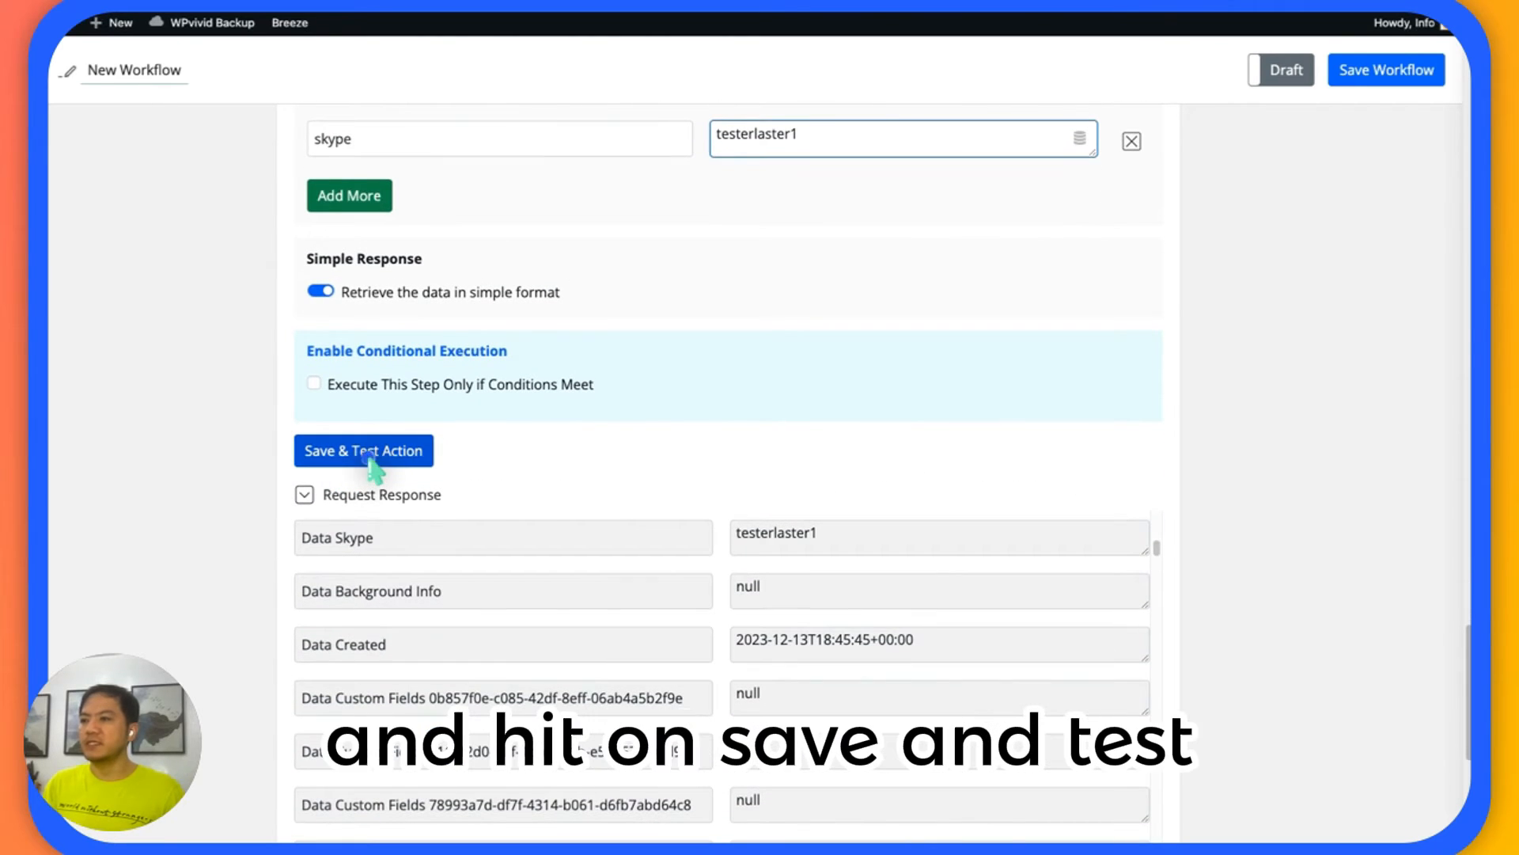
pyautogui.click(370, 457)
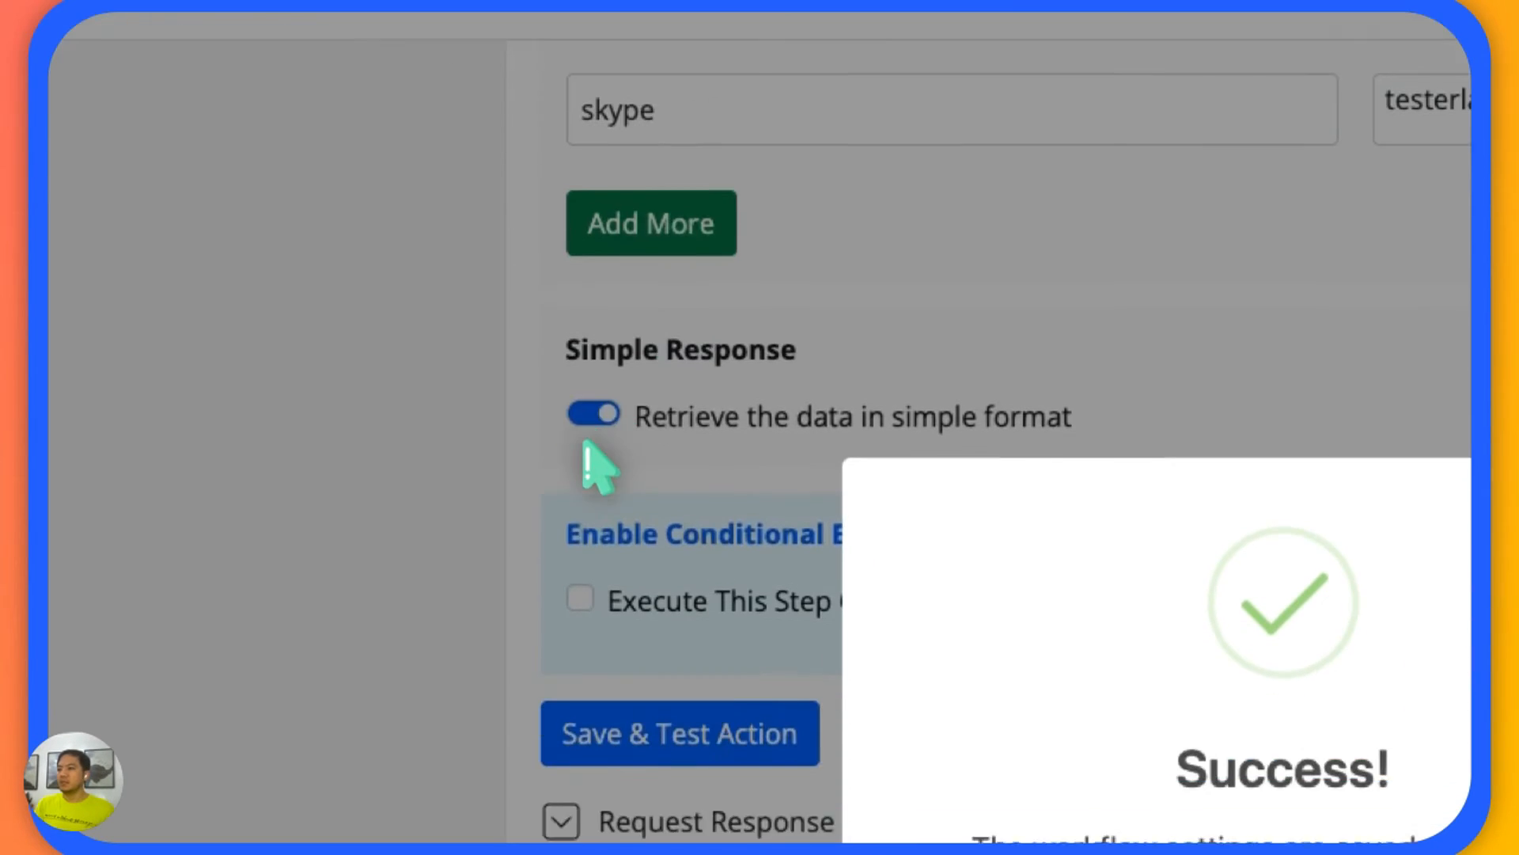
pyautogui.click(373, 730)
# Examine the Add Contact request response for the success flag and the returned name, email, role and Skype values.
pyautogui.scroll(-2, 373, 730)
pyautogui.scroll(-3, 894, 746)
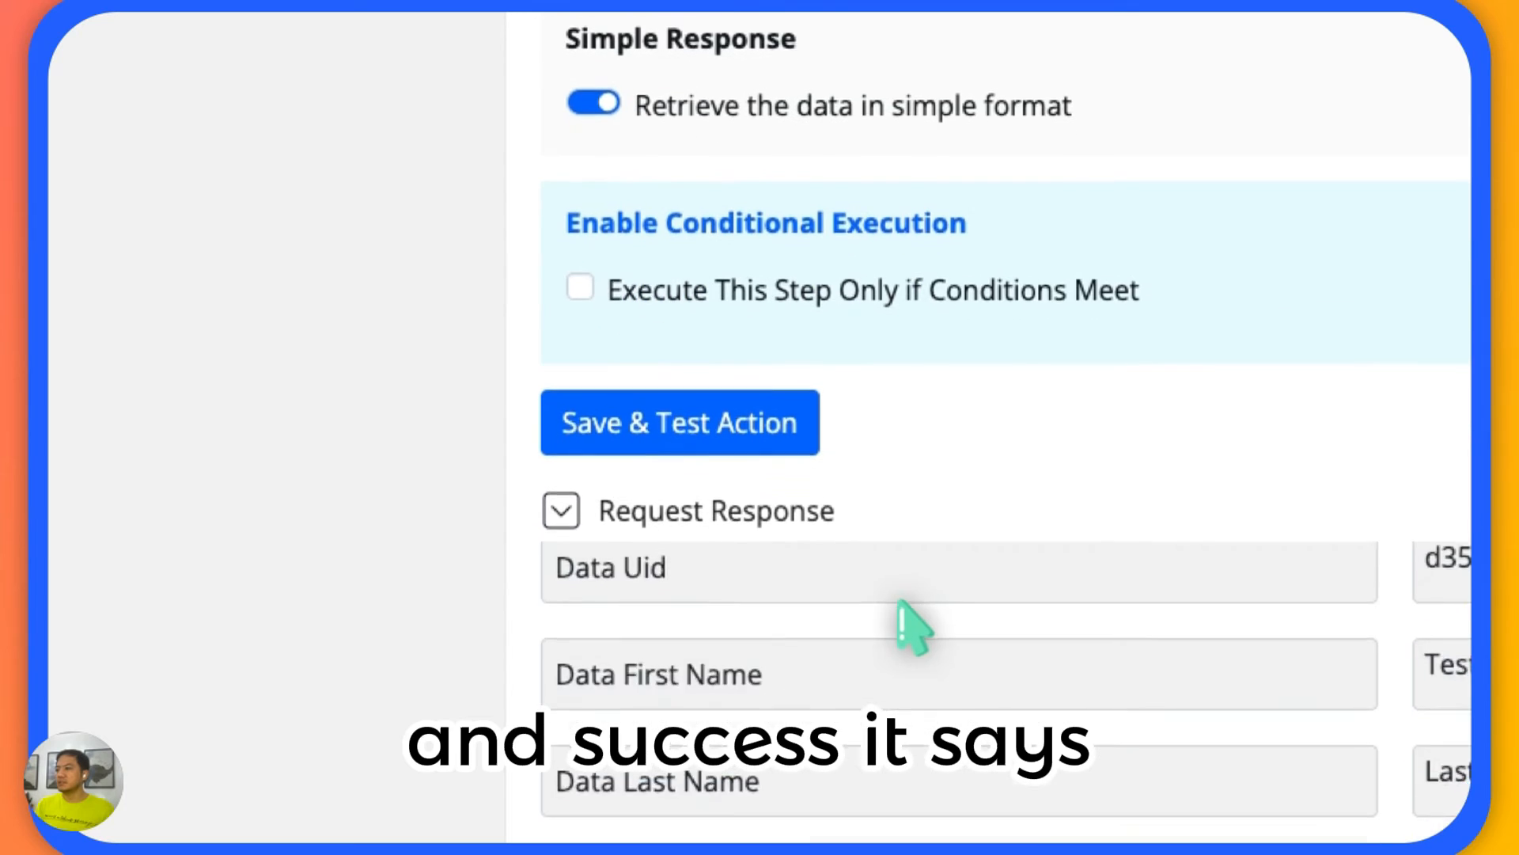
pyautogui.scroll(3, 898, 602)
pyautogui.scroll(-2, 373, 631)
pyautogui.scroll(-1, 924, 592)
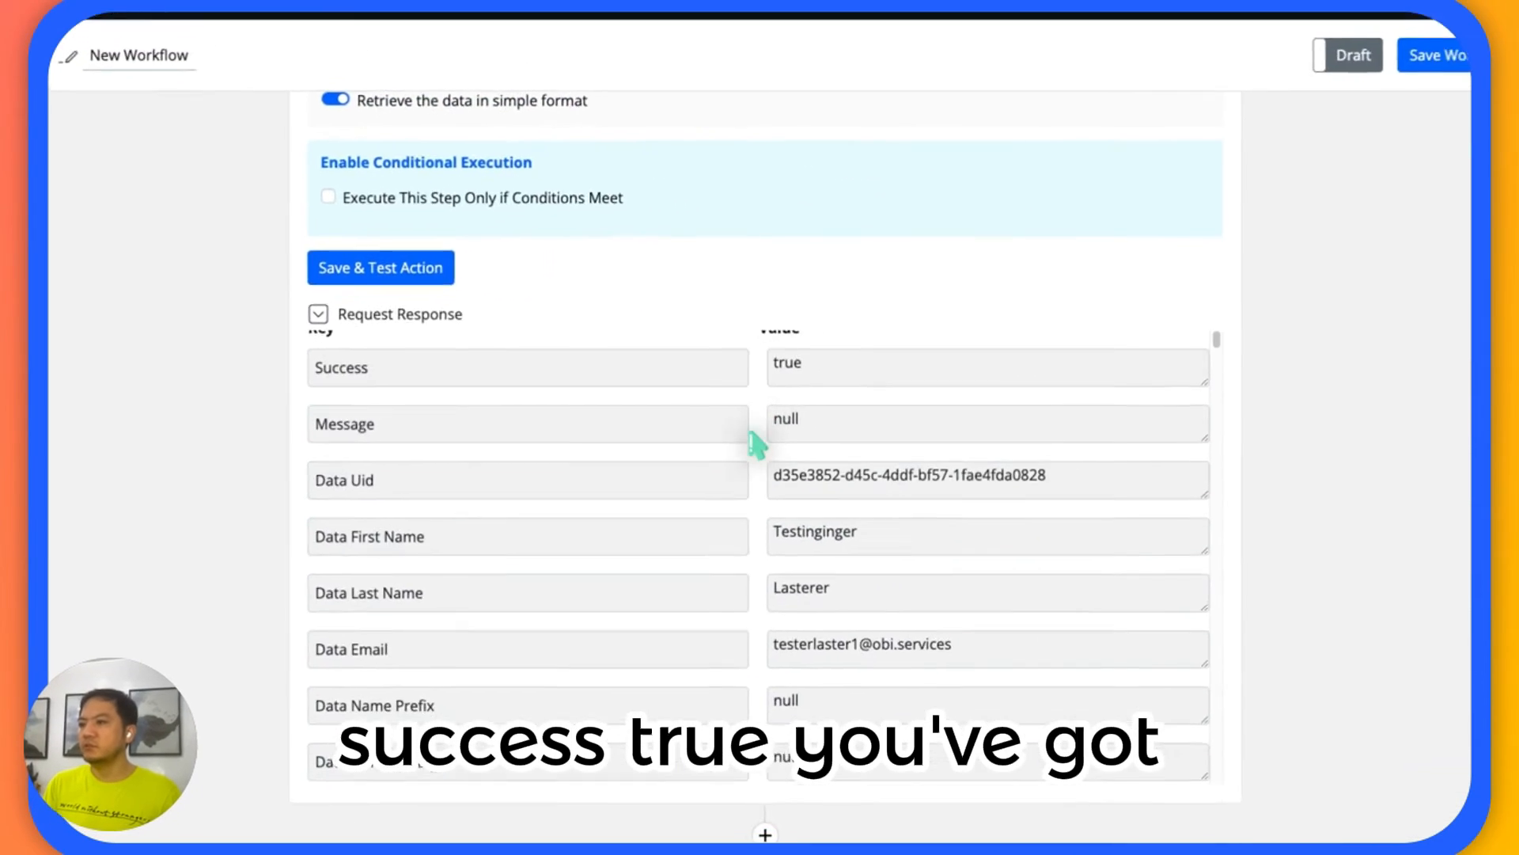
pyautogui.scroll(-4, 752, 467)
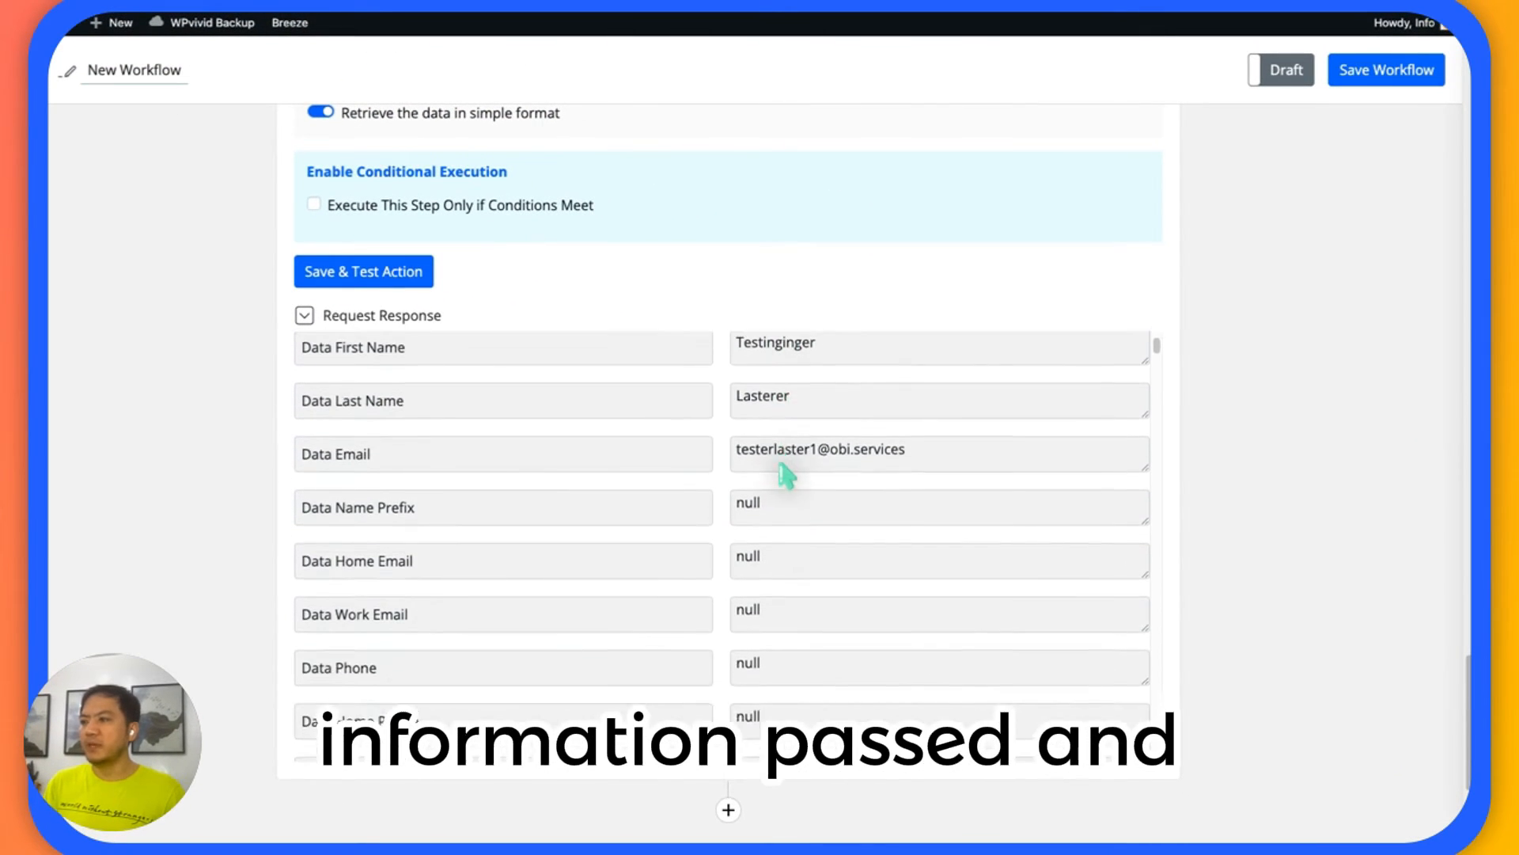
pyautogui.scroll(-6, 785, 474)
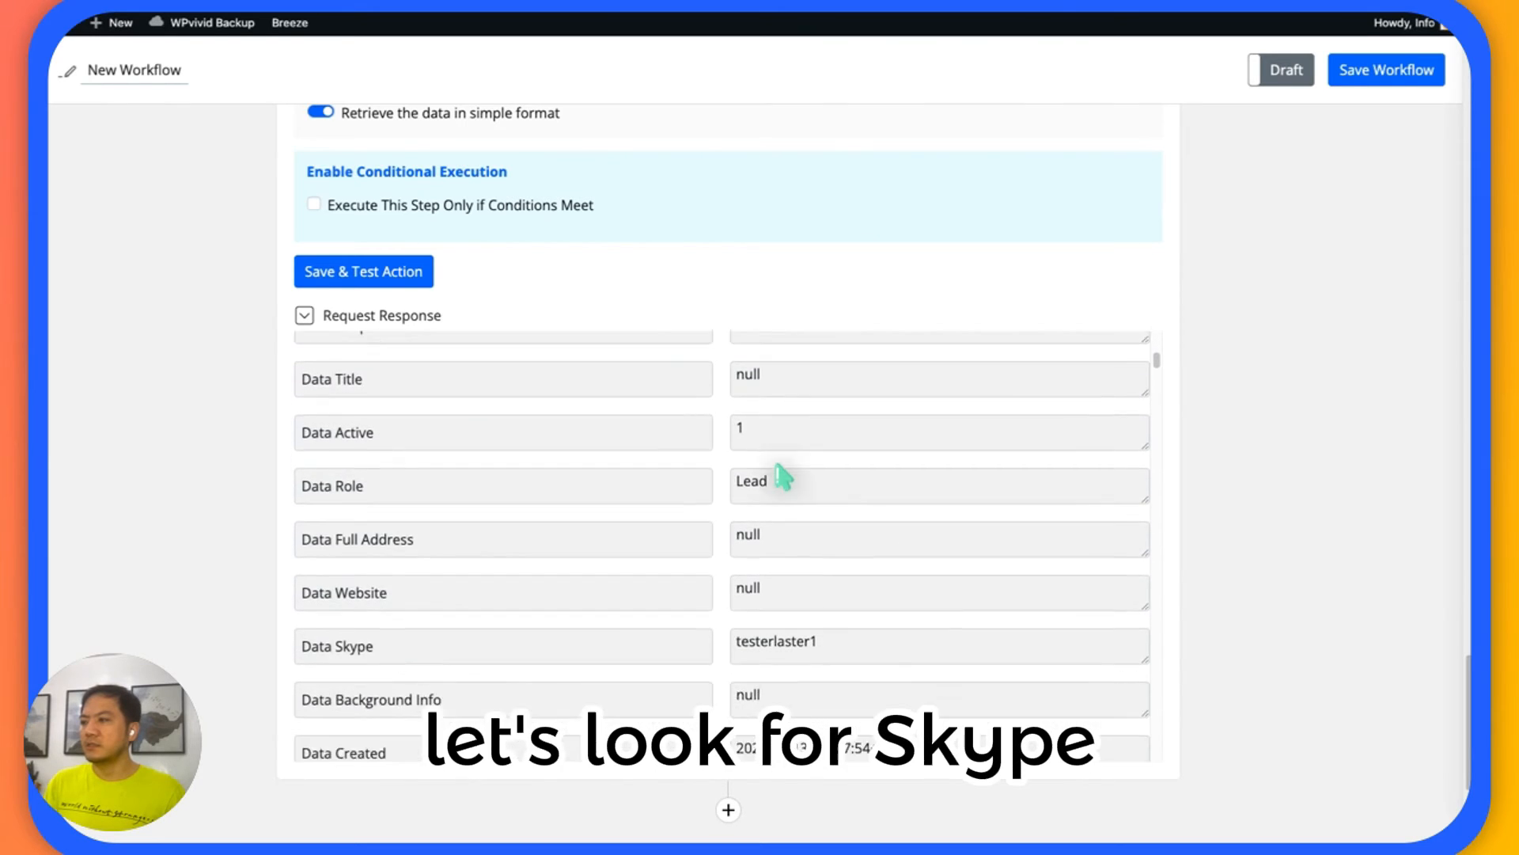
pyautogui.scroll(-8, 784, 477)
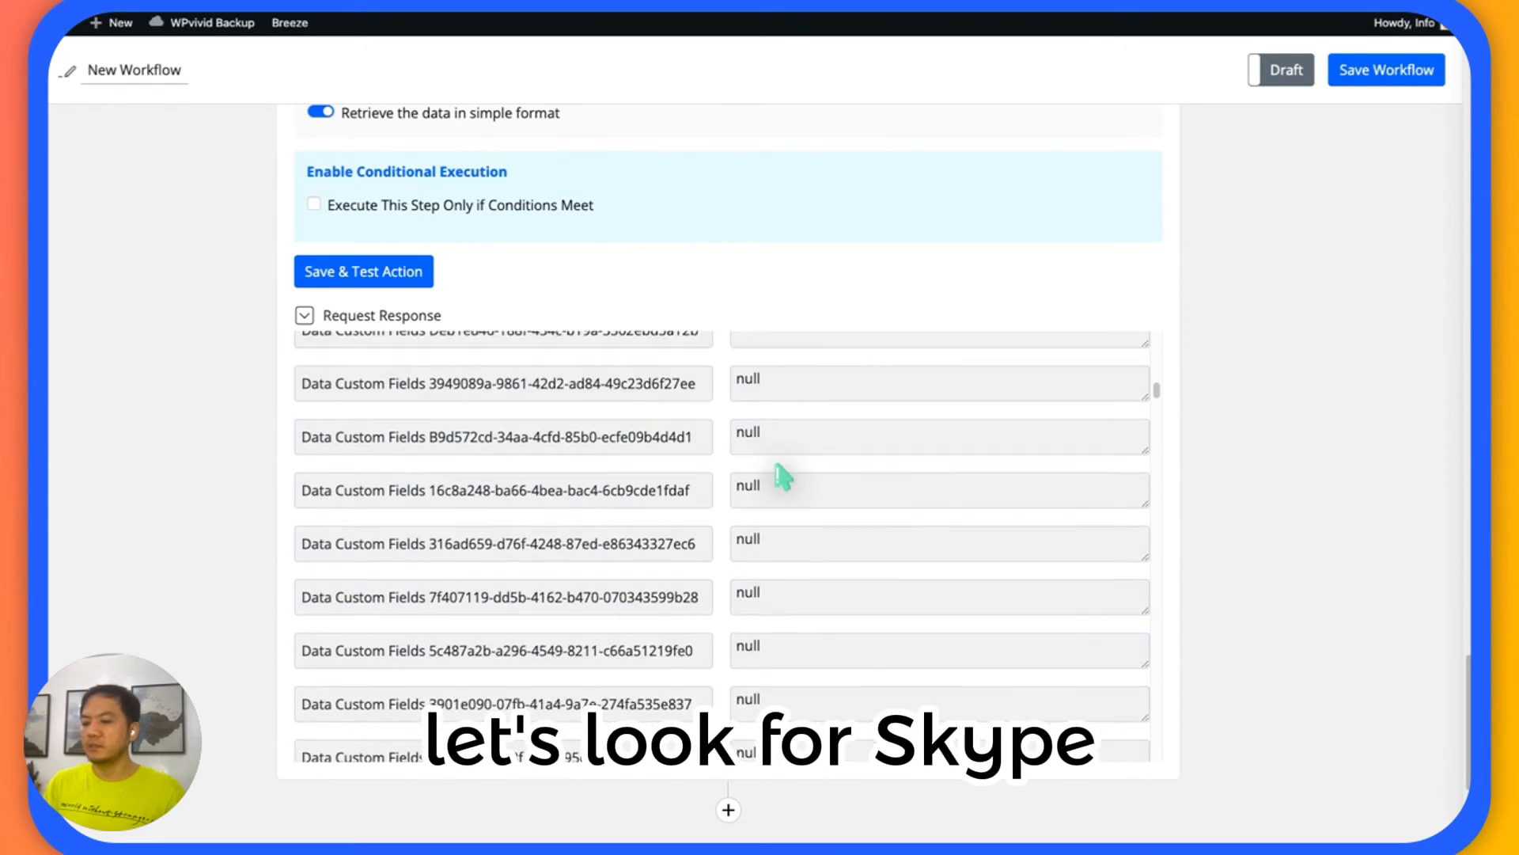
pyautogui.scroll(-3, 783, 475)
# Search the workflow page for "skype" and step through the matches to the Skype ID custom field in Get Contact Meta.
pyautogui.hotkey('ctrl', 'f')
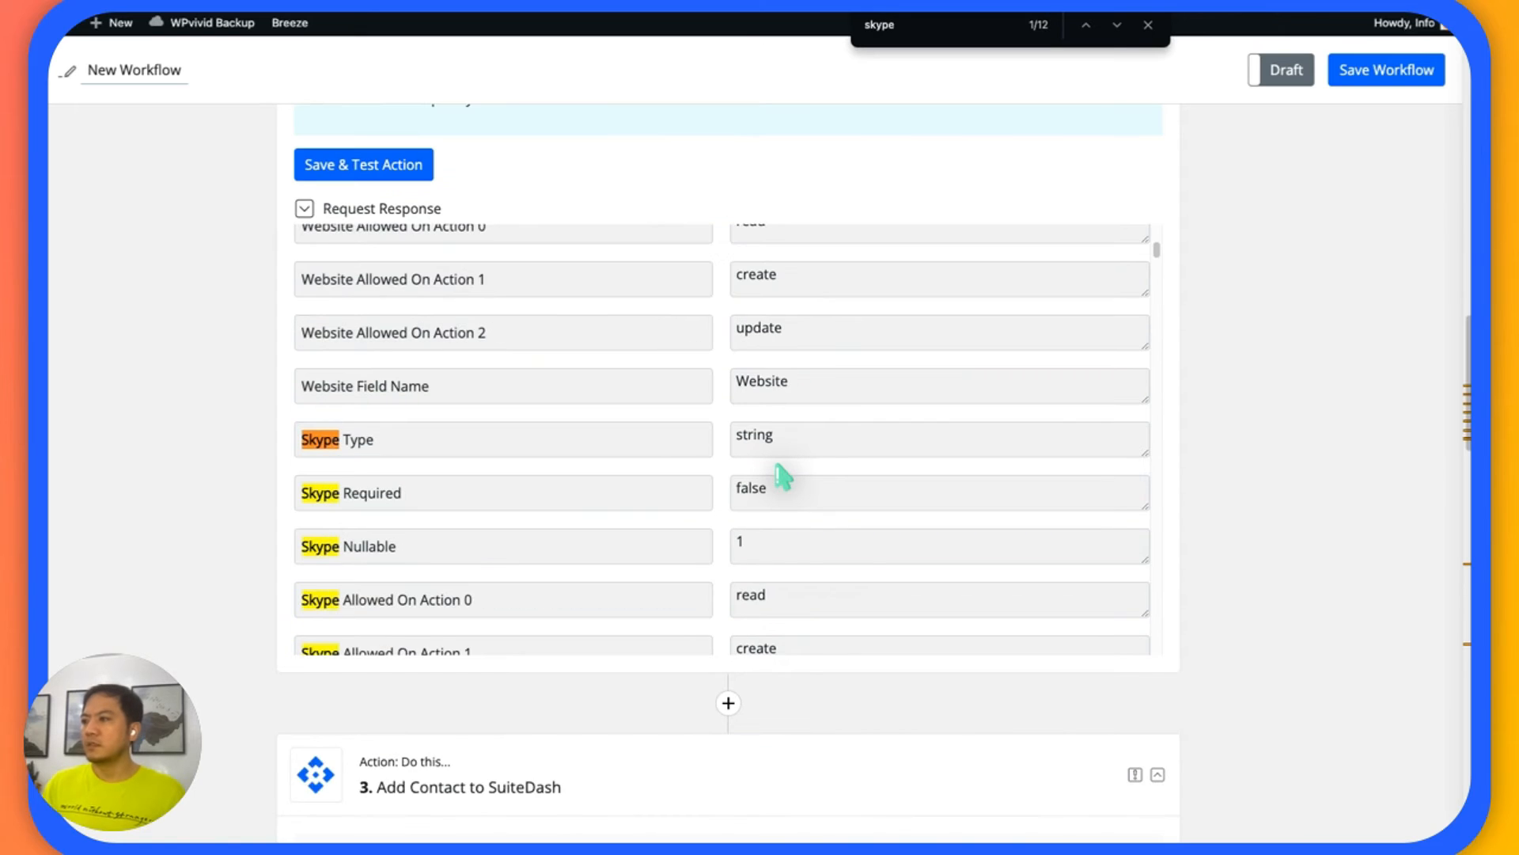
pyautogui.scroll(-5, 783, 477)
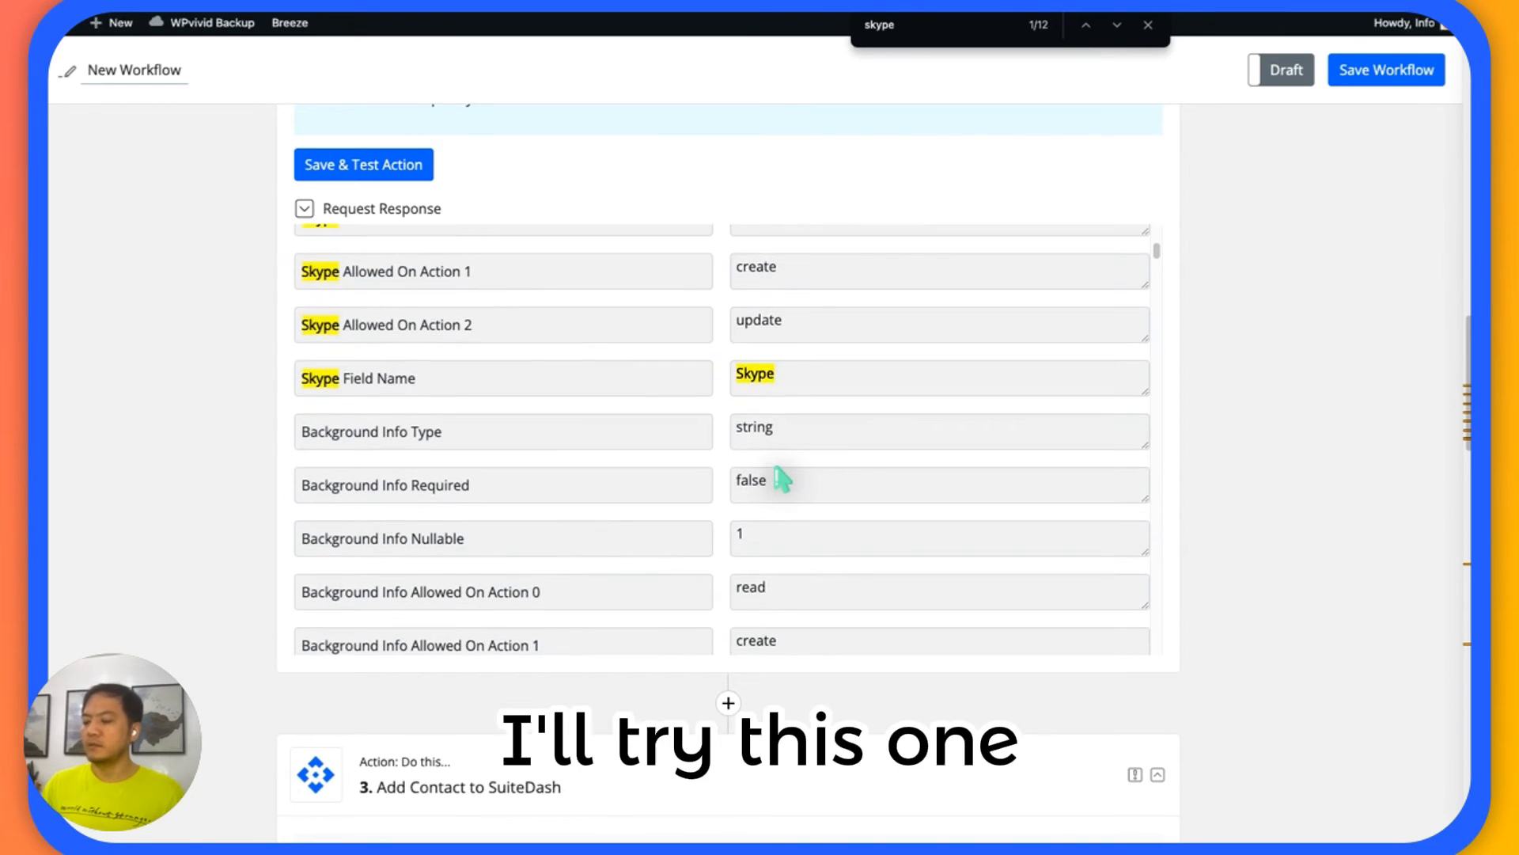
pyautogui.press('Return')
pyautogui.press('Return')
pyautogui.press('Return')
pyautogui.press('Return')
pyautogui.press('Return')
pyautogui.press('Return')
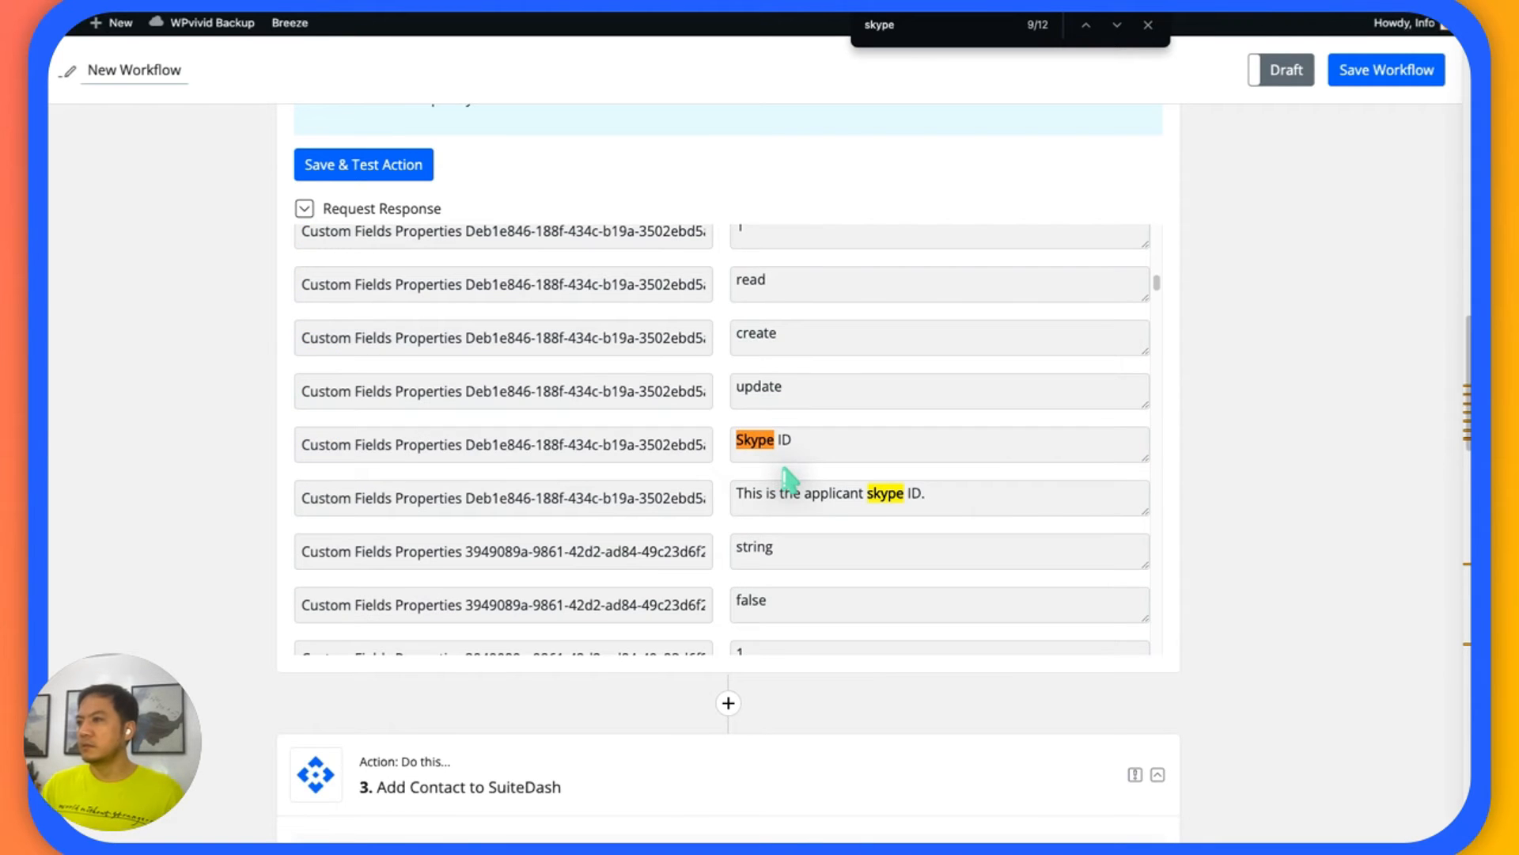
# Collapse the Get Contact Meta action in the workflow.
pyautogui.scroll(2, 789, 479)
pyautogui.scroll(5, 1201, 189)
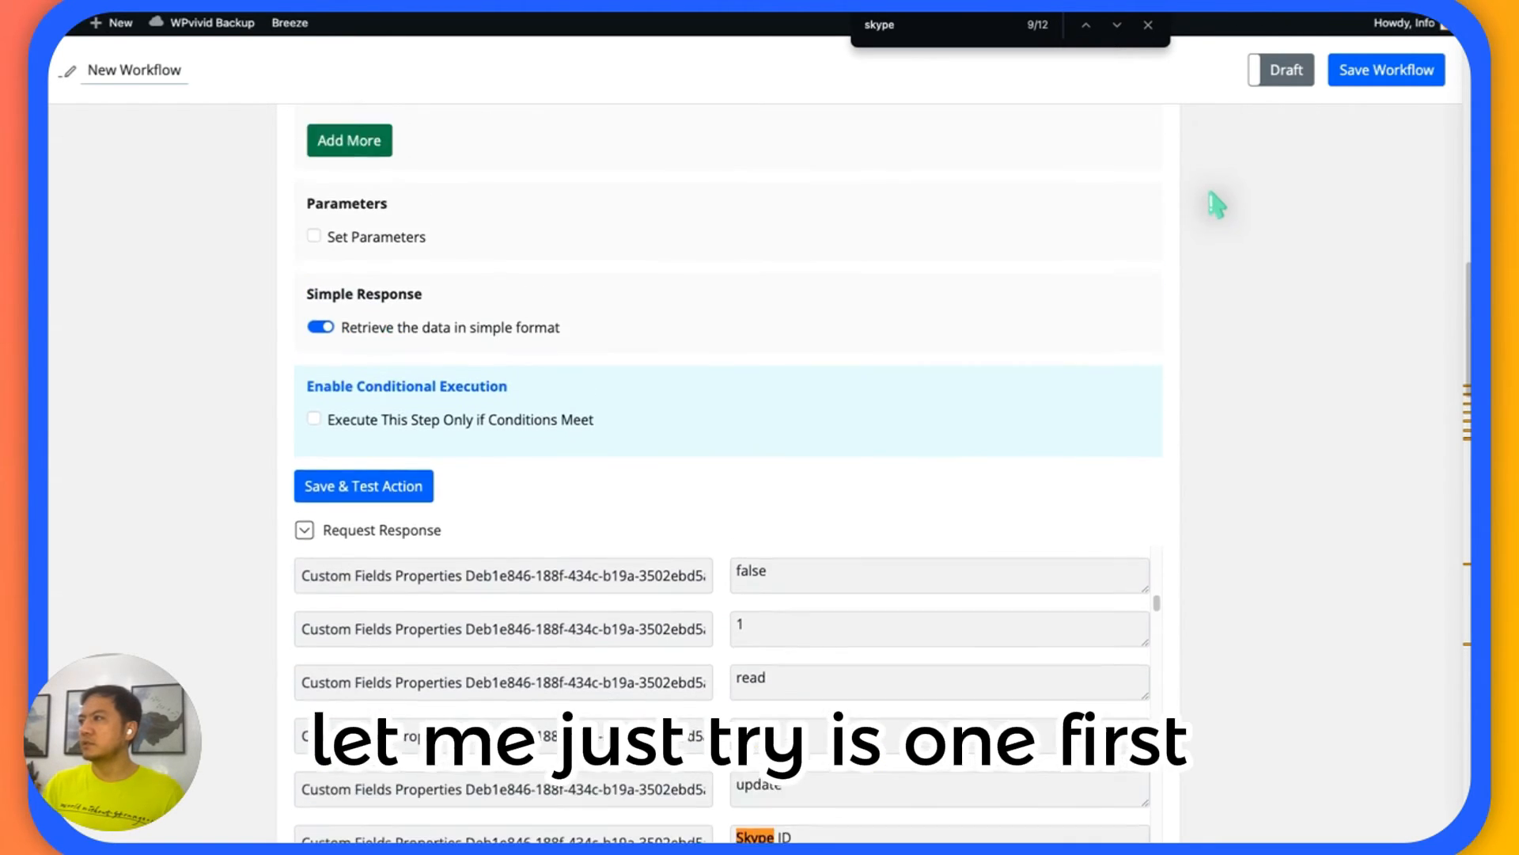
pyautogui.scroll(8, 1217, 206)
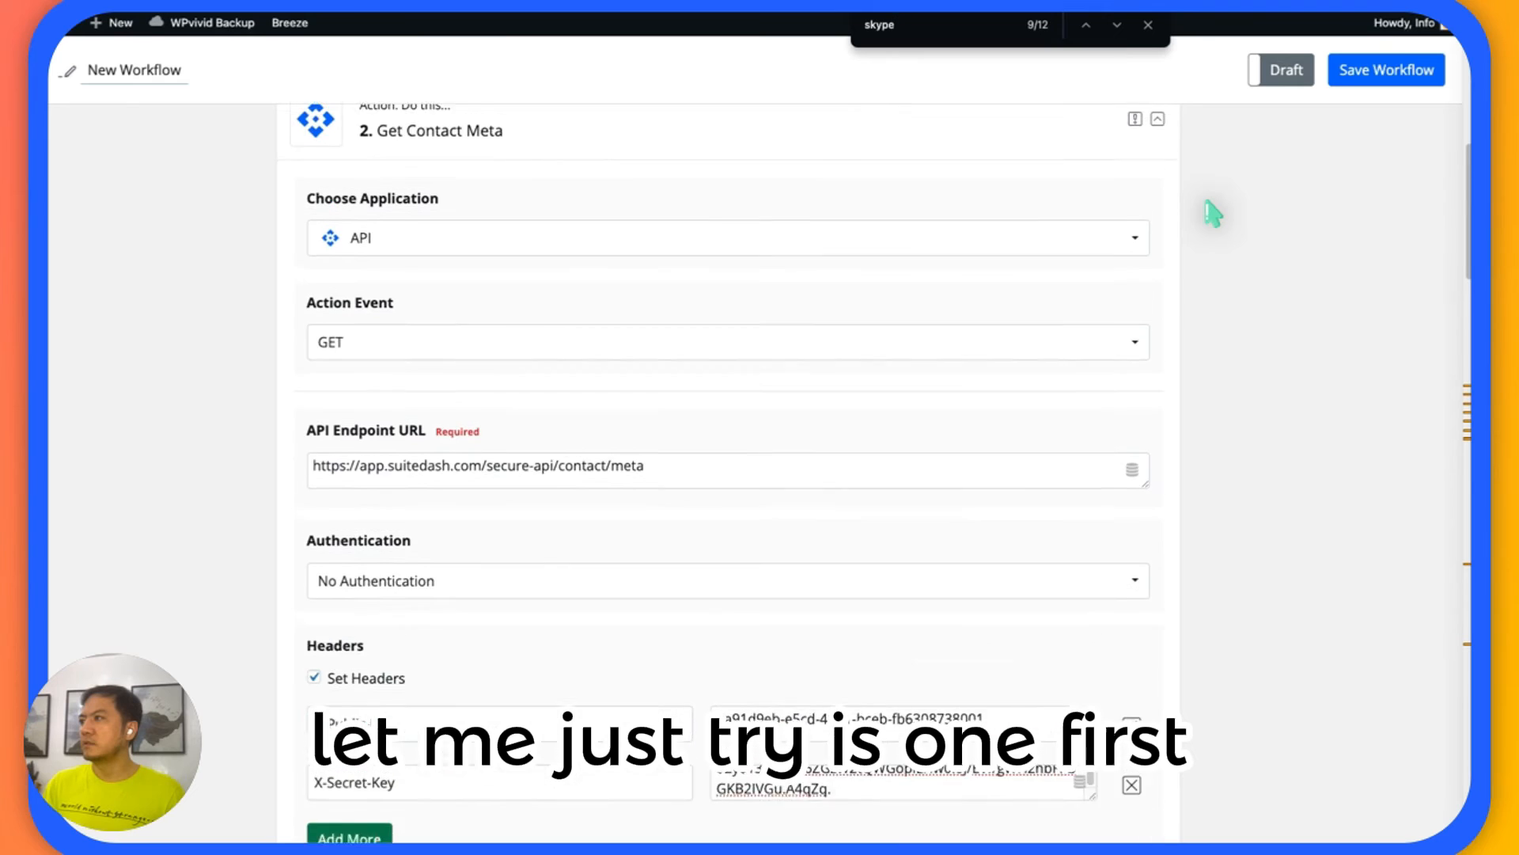
pyautogui.scroll(2, 1203, 207)
pyautogui.click(1158, 191)
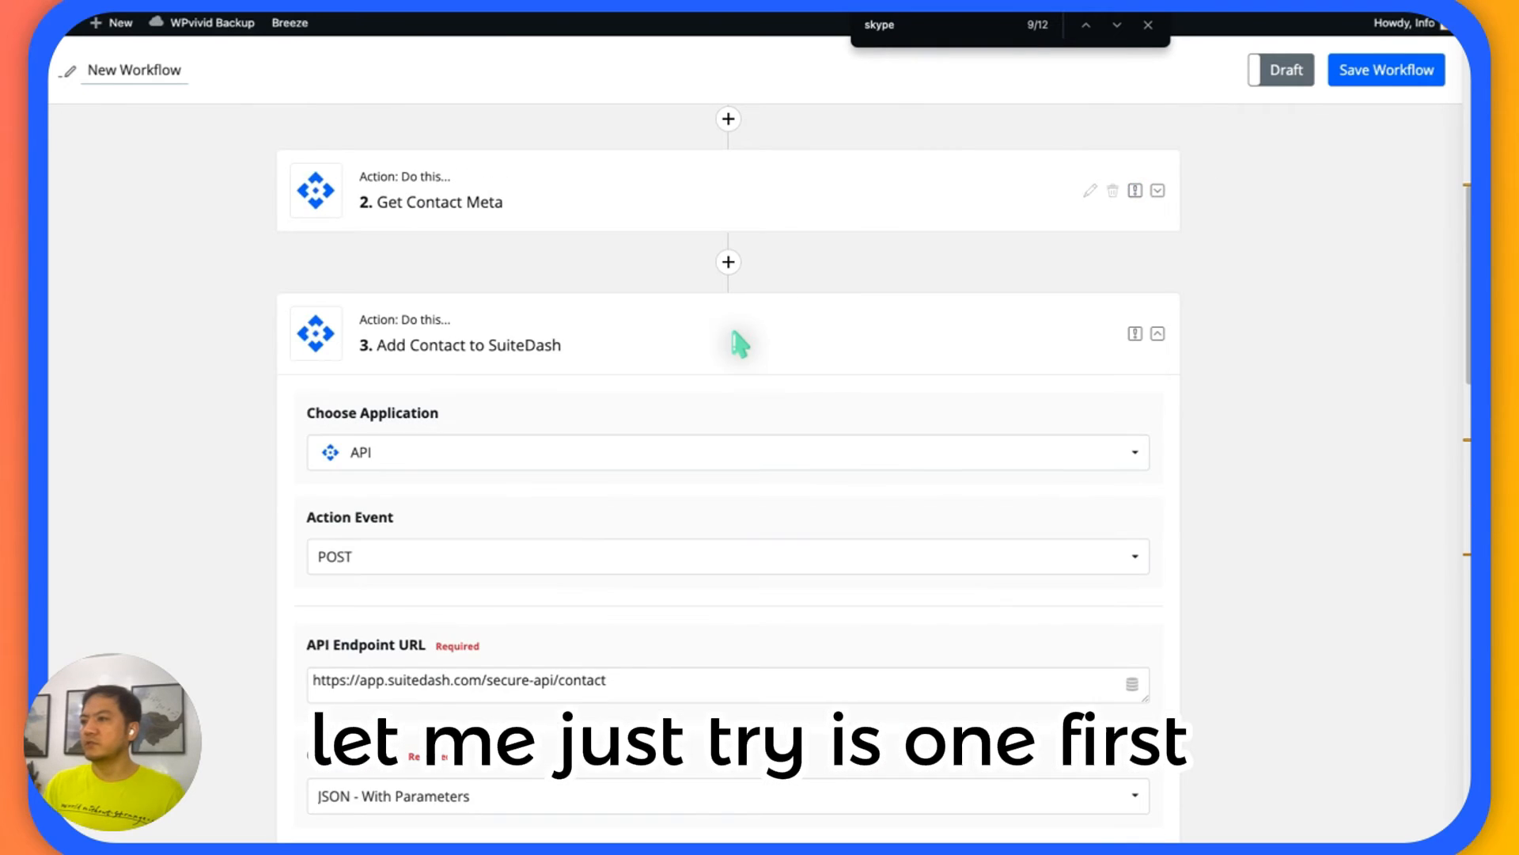
# Find the Skype match in the Add Contact to SuiteDash request response and select its returned value.
pyautogui.scroll(-9, 736, 342)
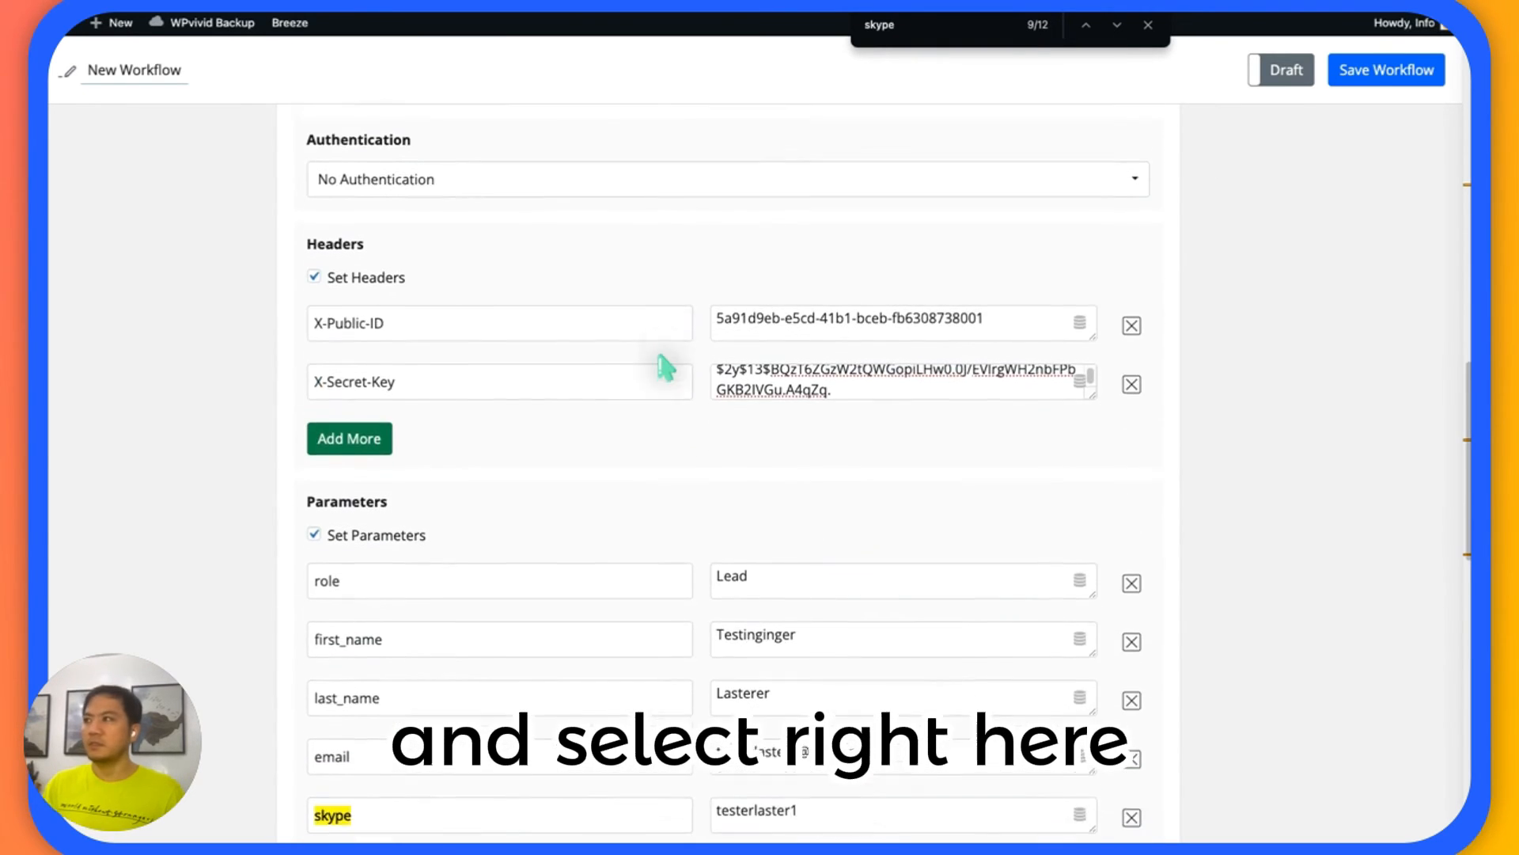
pyautogui.scroll(-1, 663, 365)
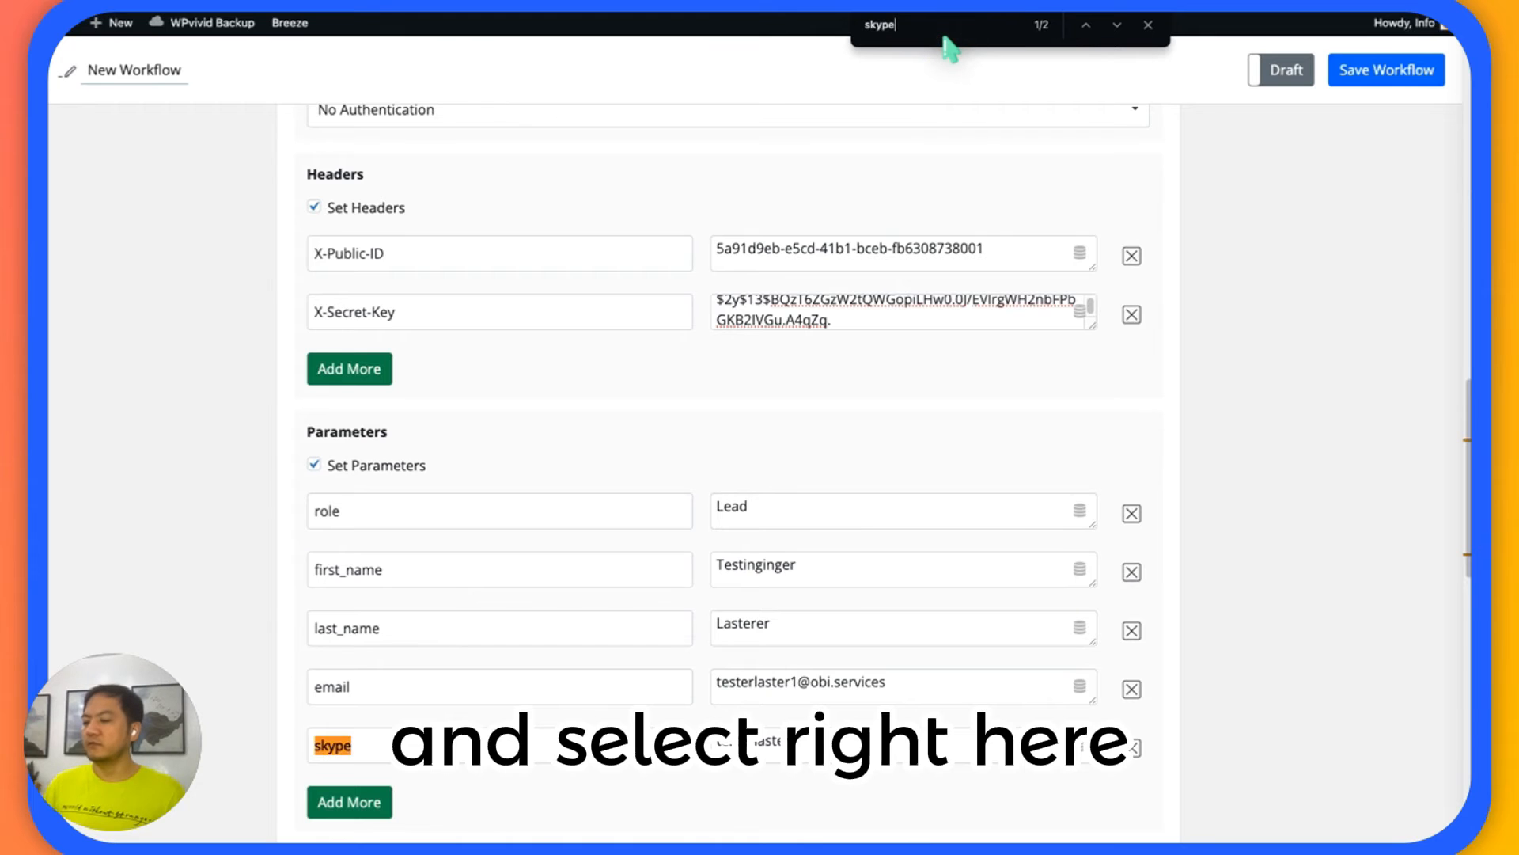
pyautogui.press('Return')
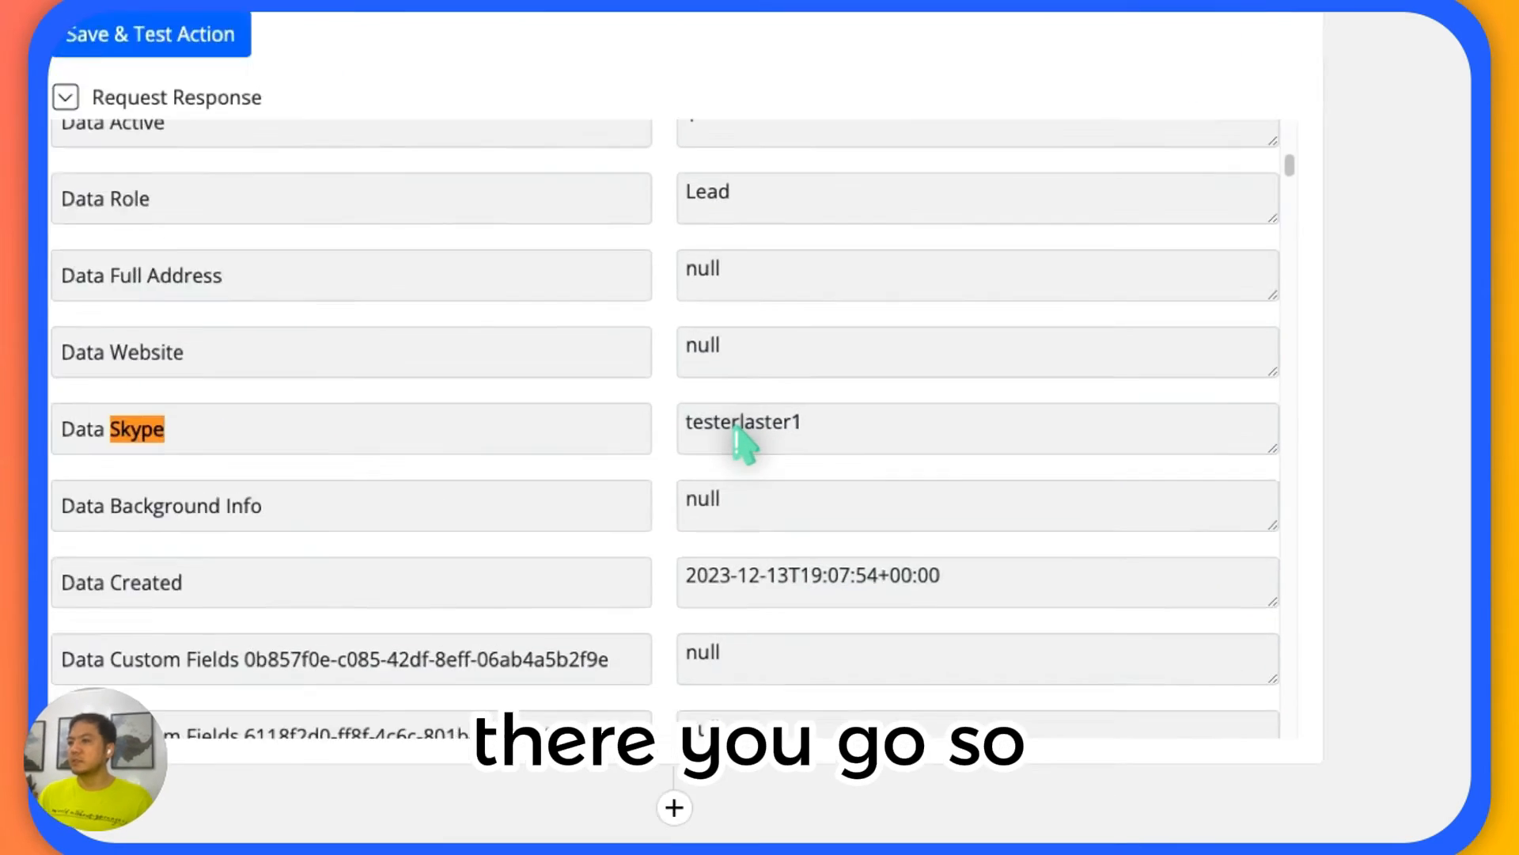
pyautogui.doubleClick(777, 440)
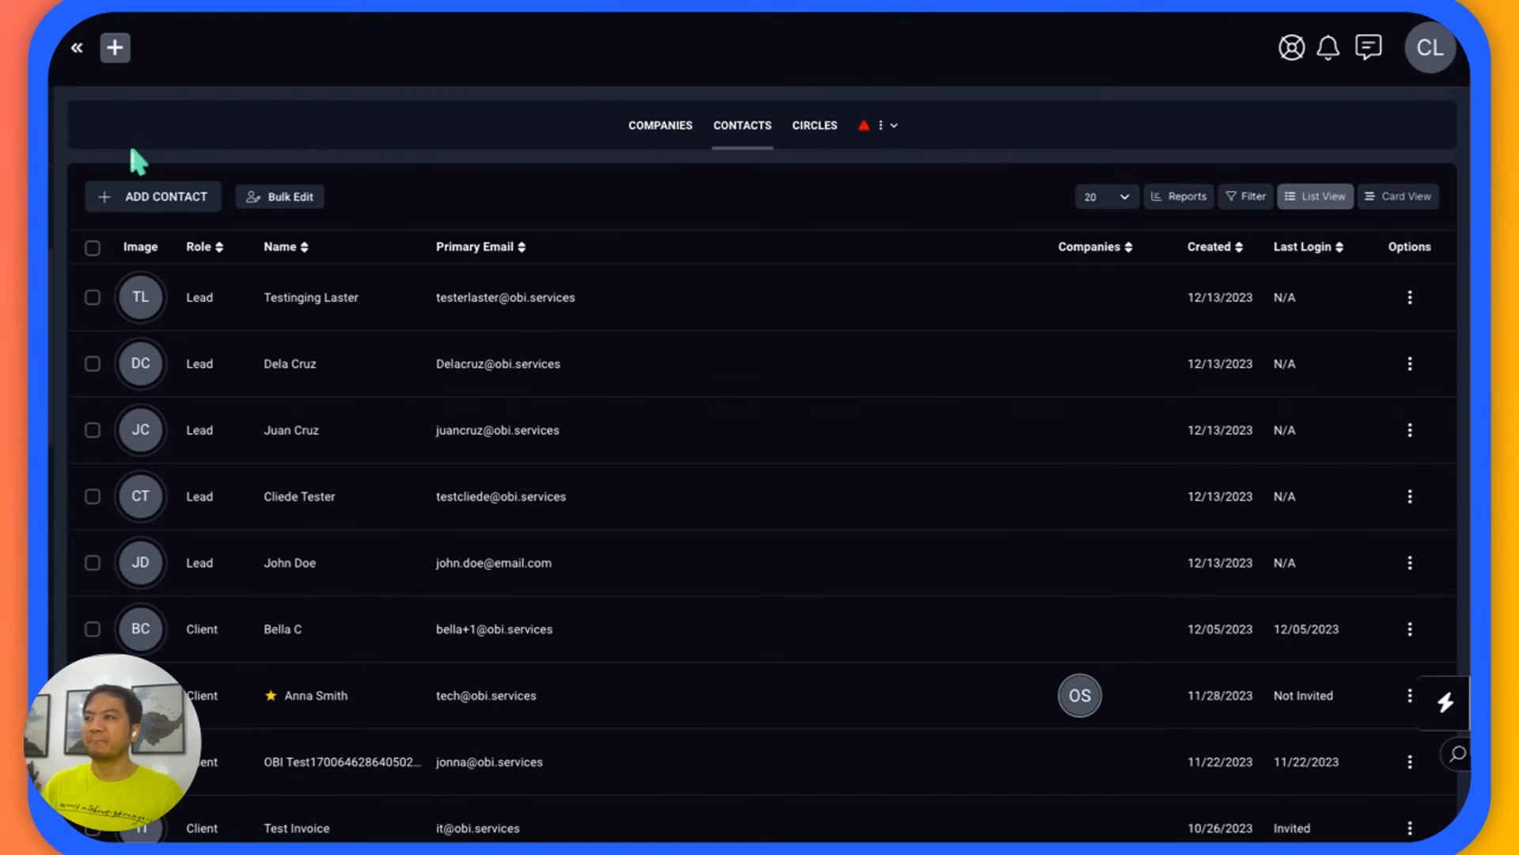
# Switch to SuiteDash, refresh the contacts list, and open the newest lead's profile to check its Skype value.
pyautogui.press('F5')
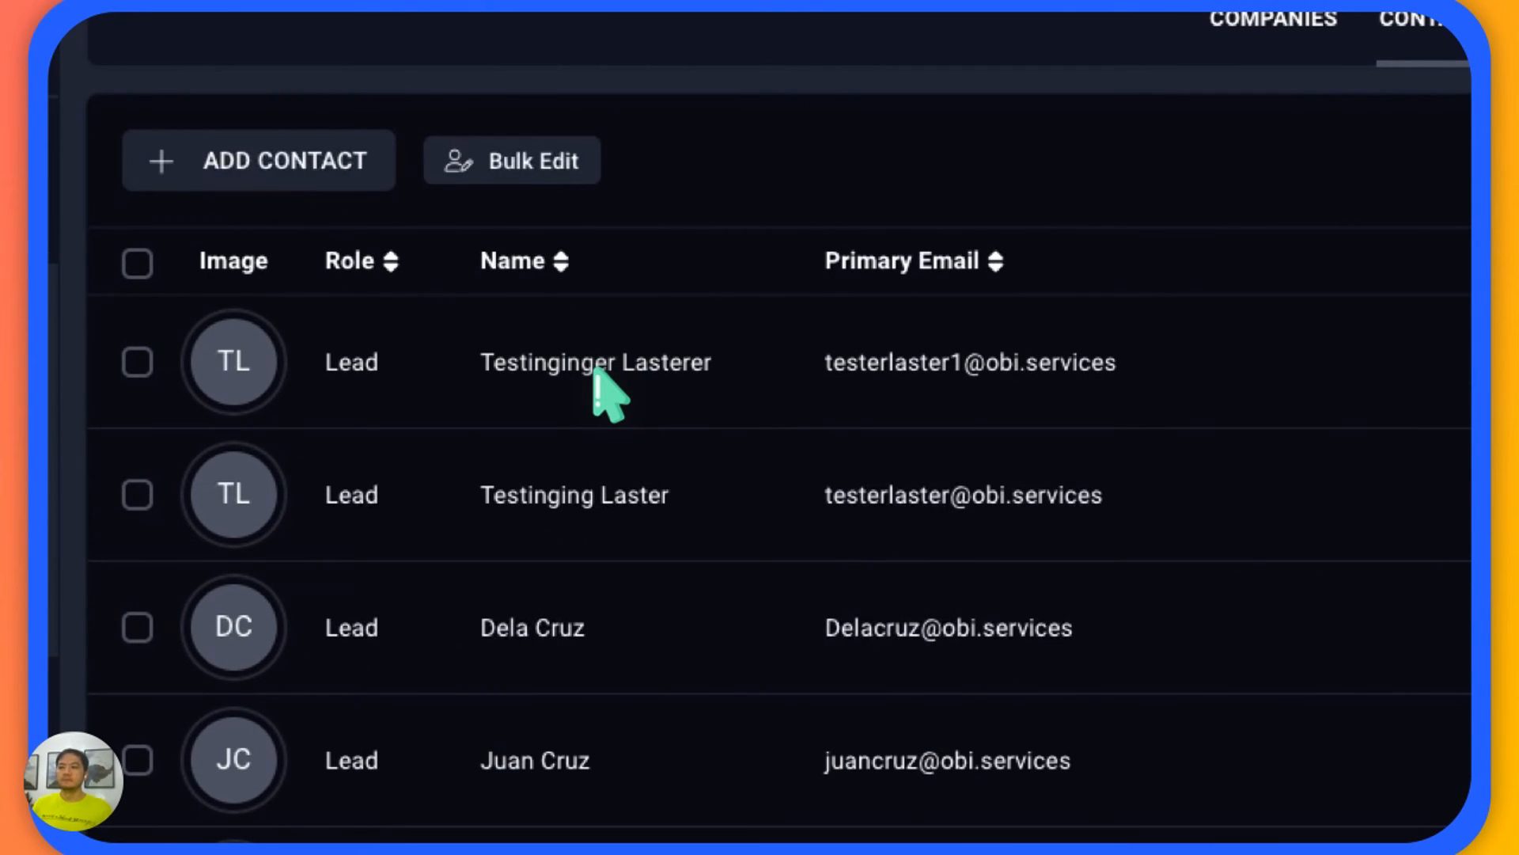
pyautogui.click(595, 371)
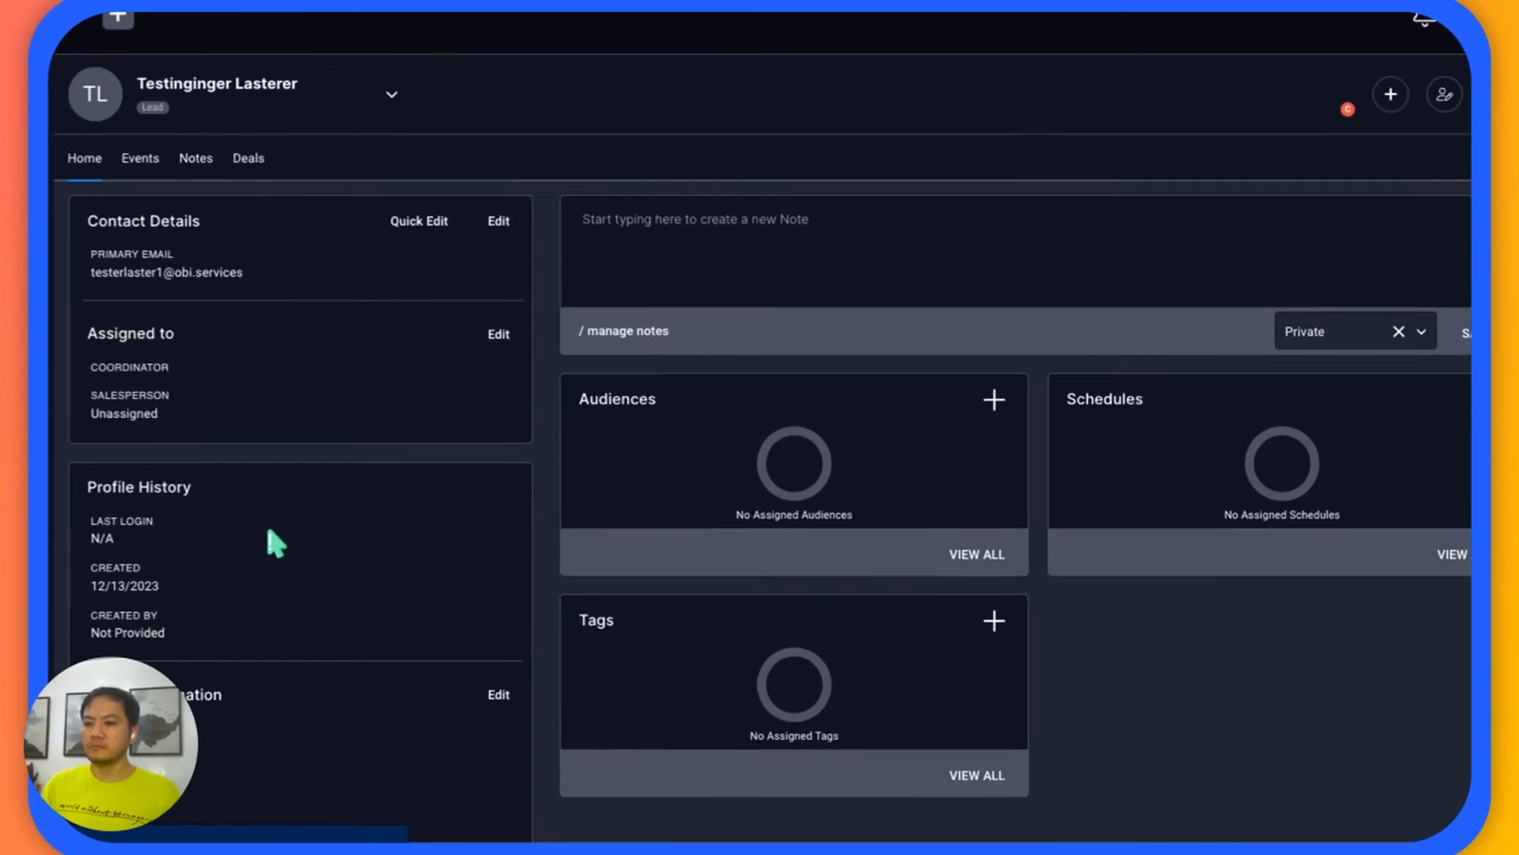
pyautogui.scroll(-2, 257, 535)
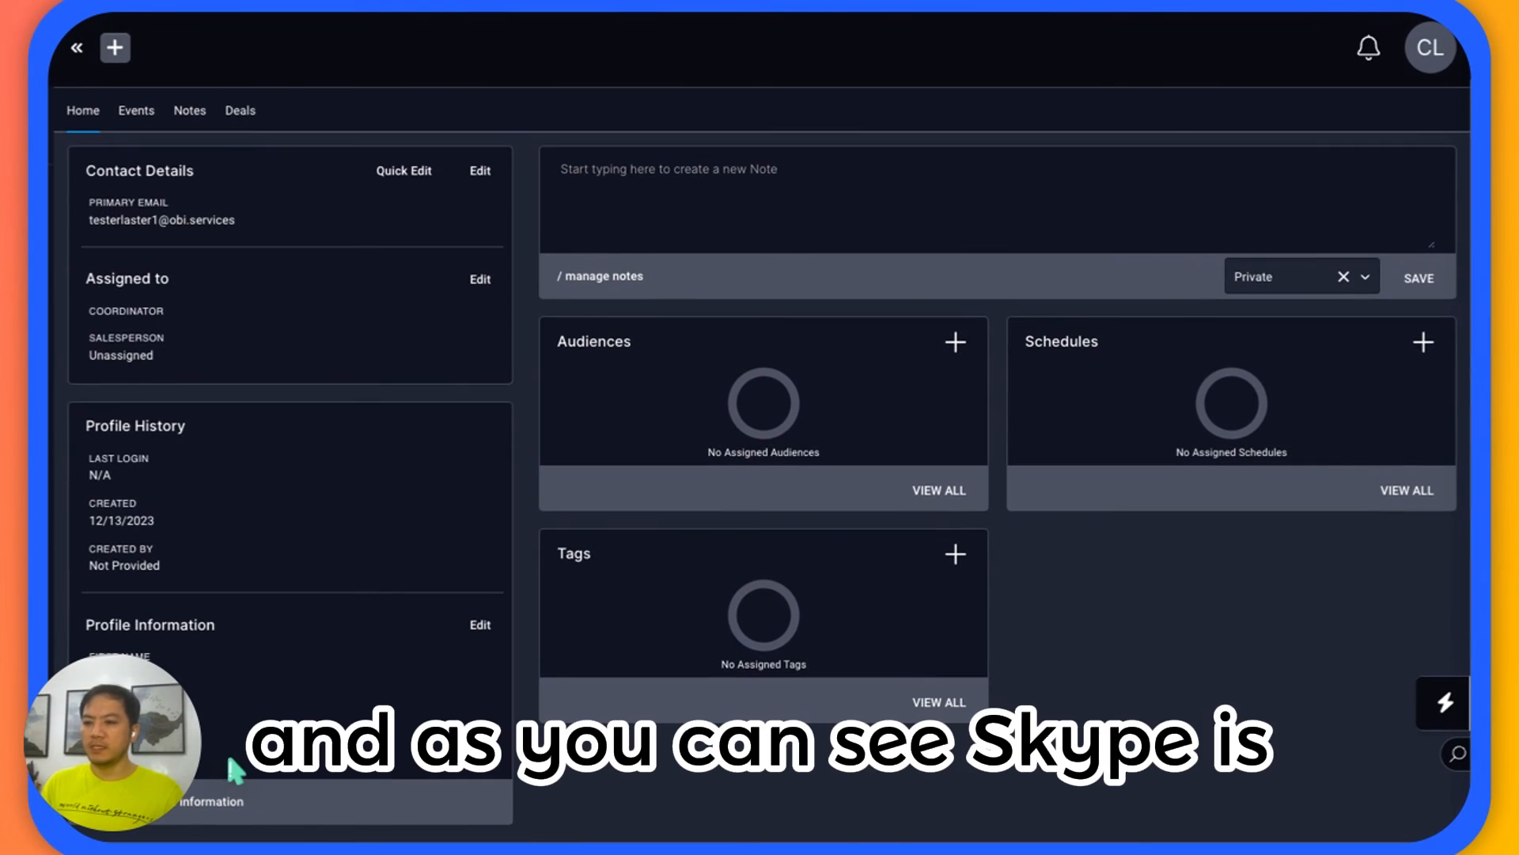
pyautogui.scroll(1, 228, 757)
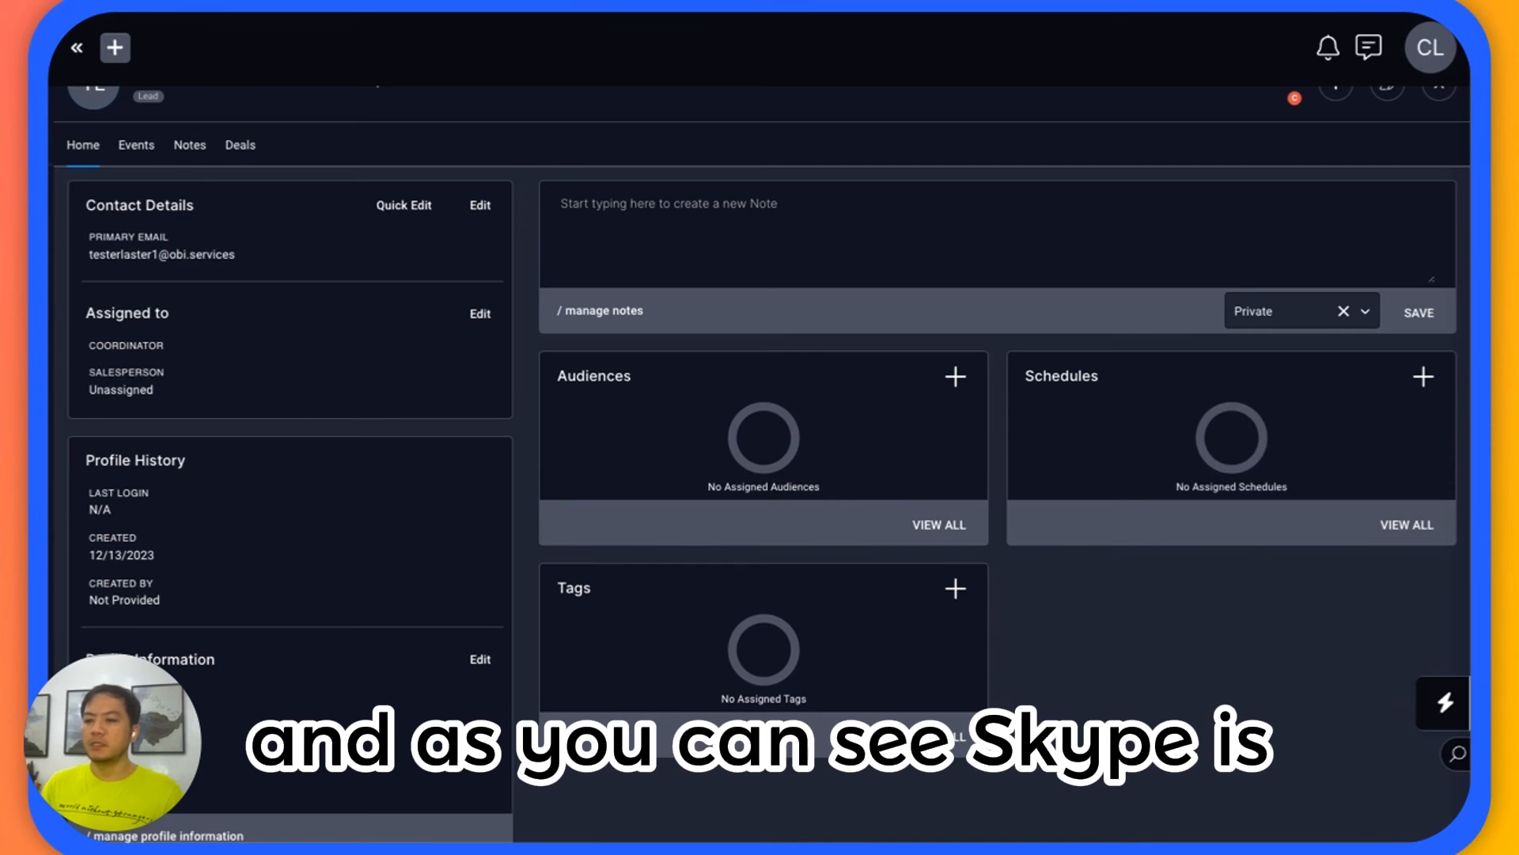
pyautogui.moveTo(98, 799); pyautogui.dragTo(165, 798)
pyautogui.click(145, 800)
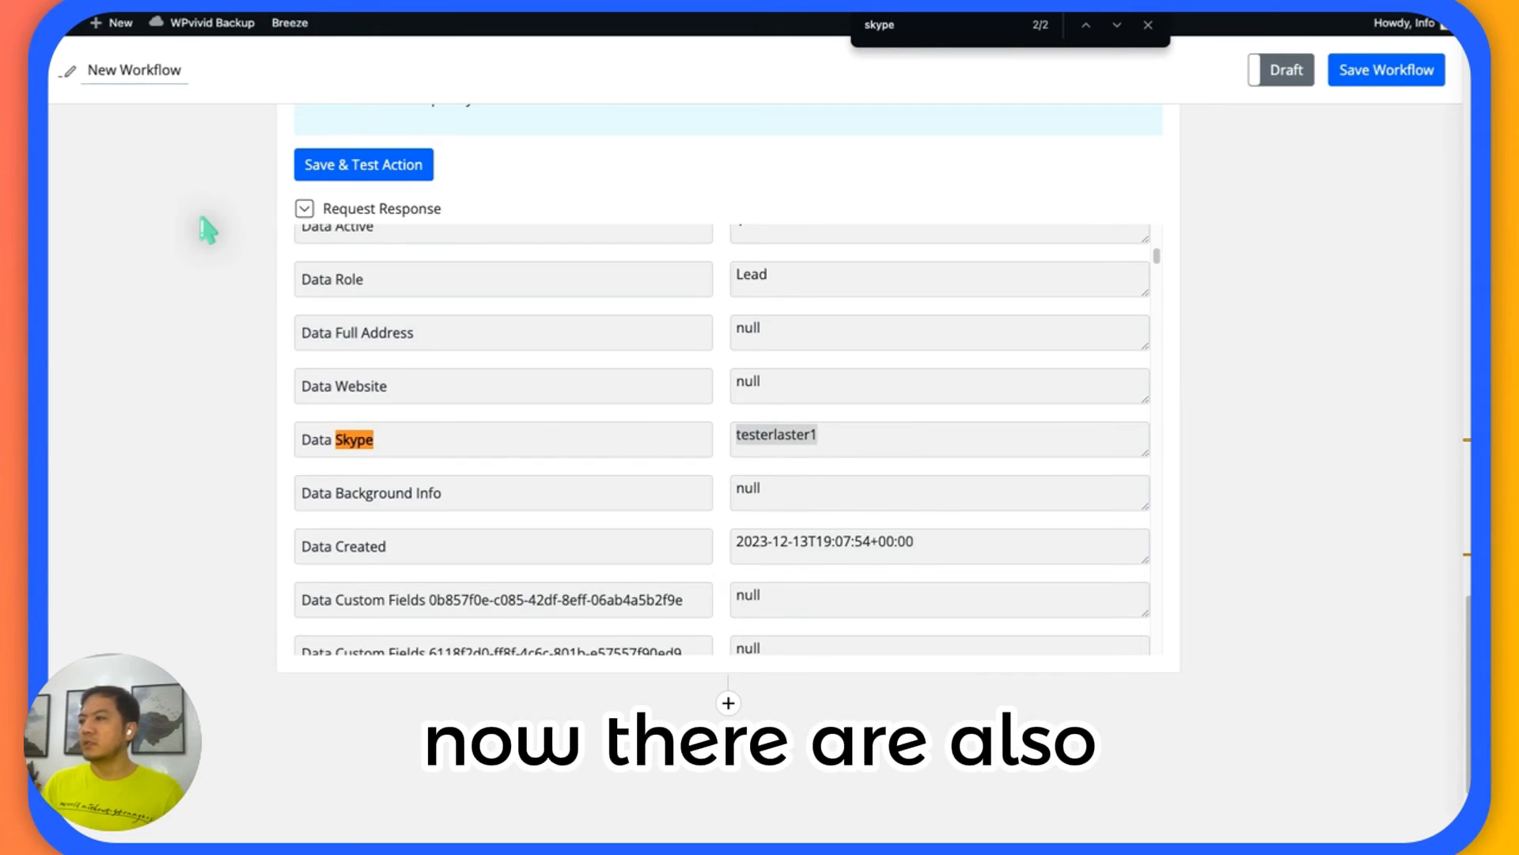
# Switch to the SuiteDash API documentation and go back to the contact/meta response body.
pyautogui.scroll(3, 1187, 329)
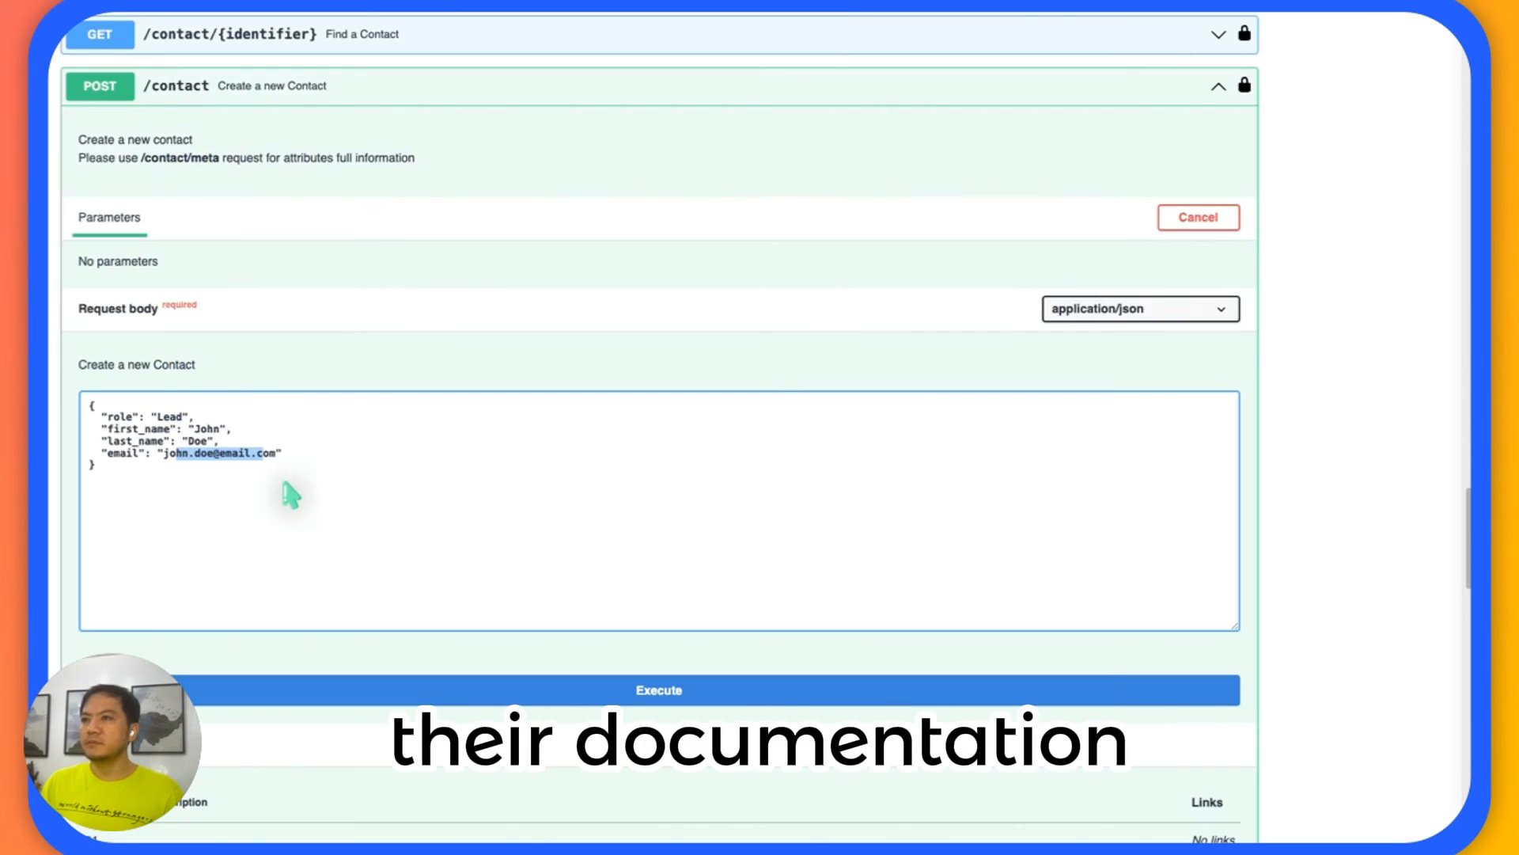
pyautogui.scroll(20, 451, 244)
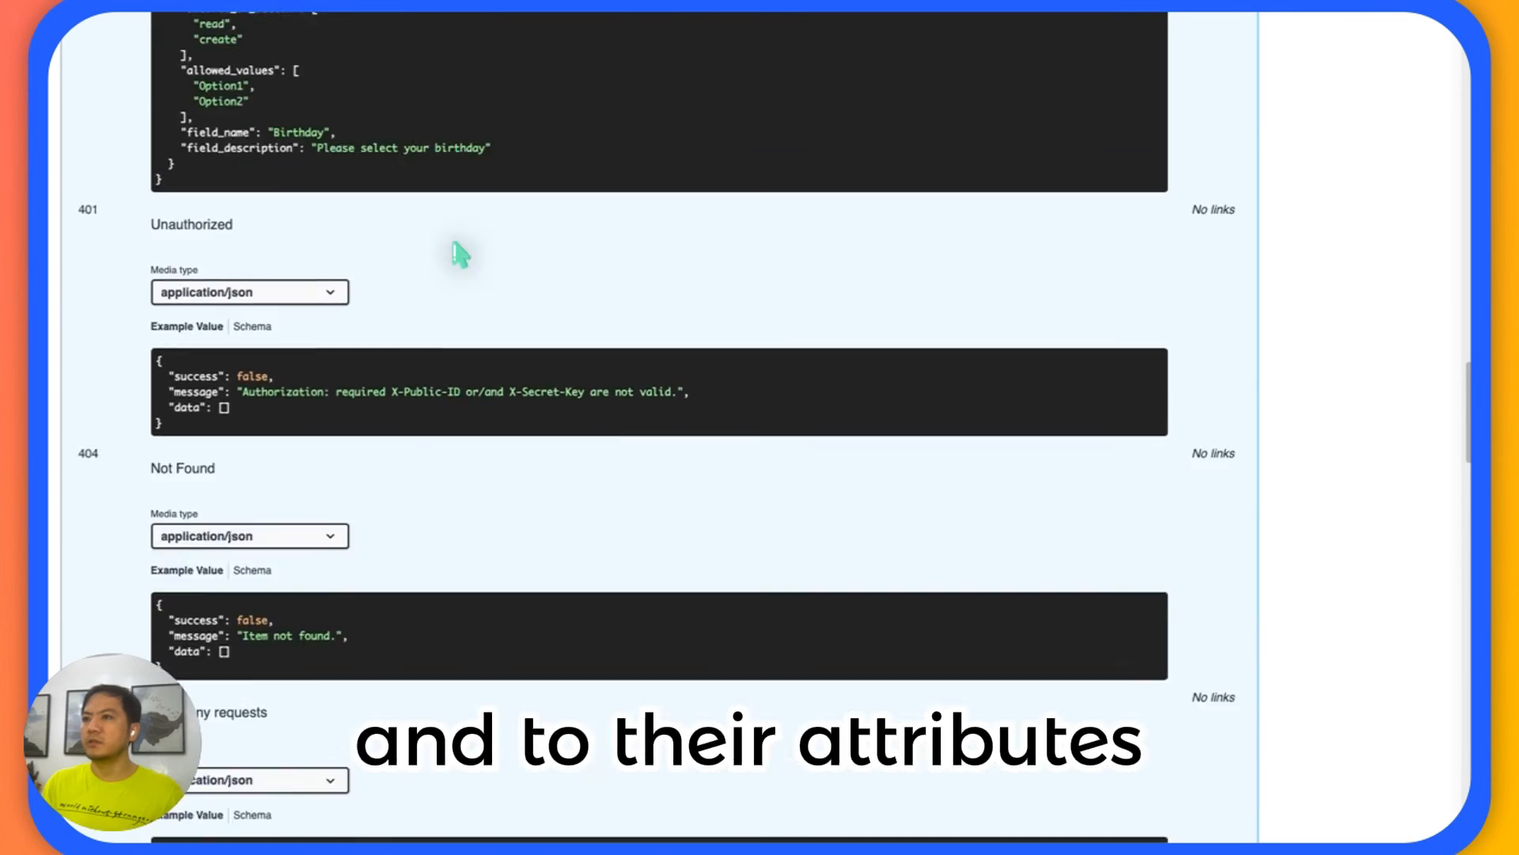
pyautogui.scroll(10, 460, 254)
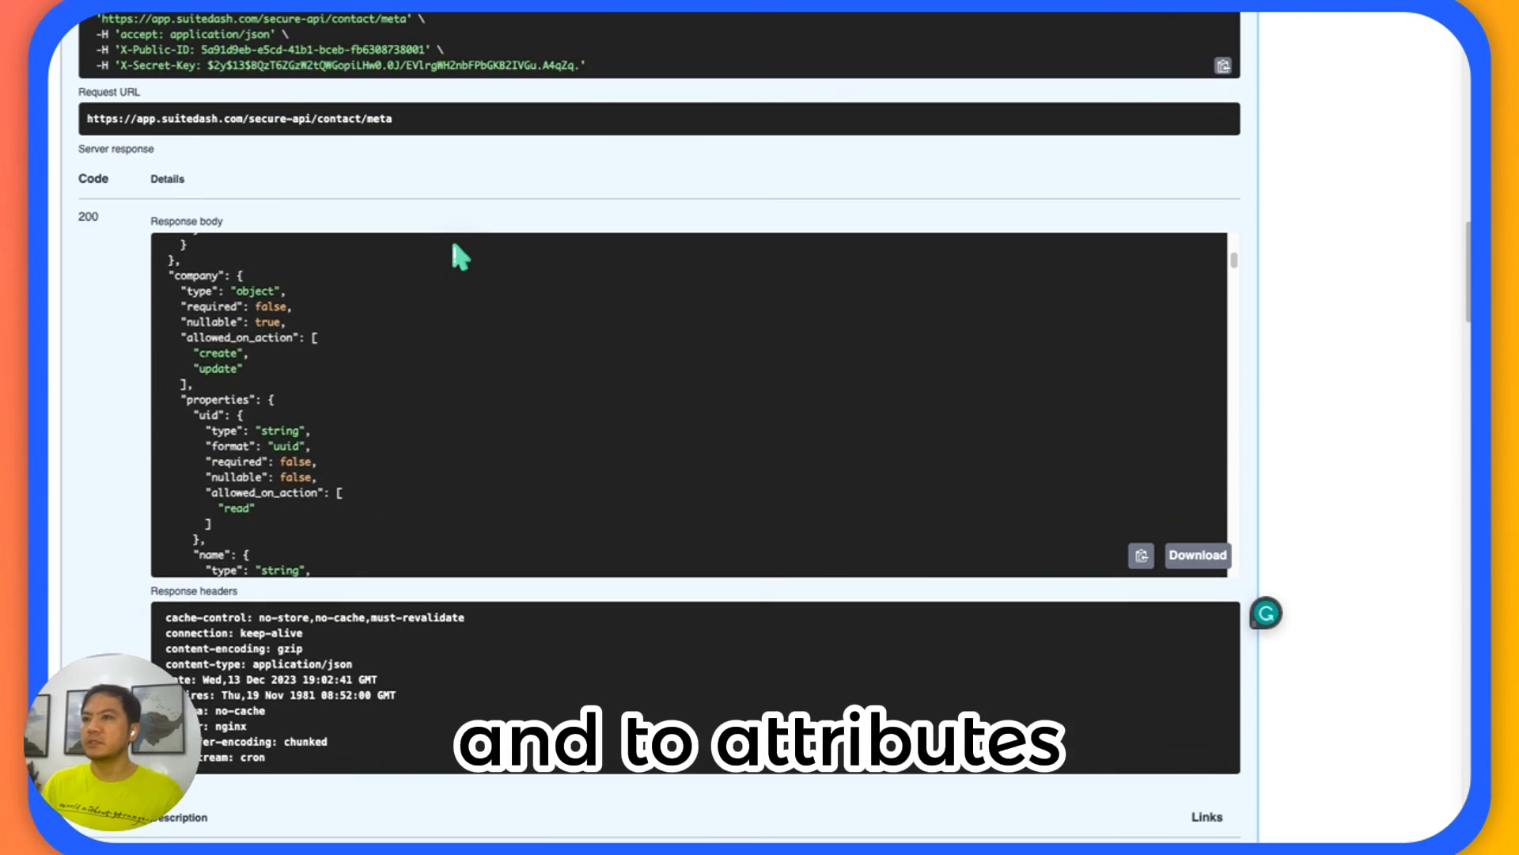
pyautogui.scroll(10, 451, 247)
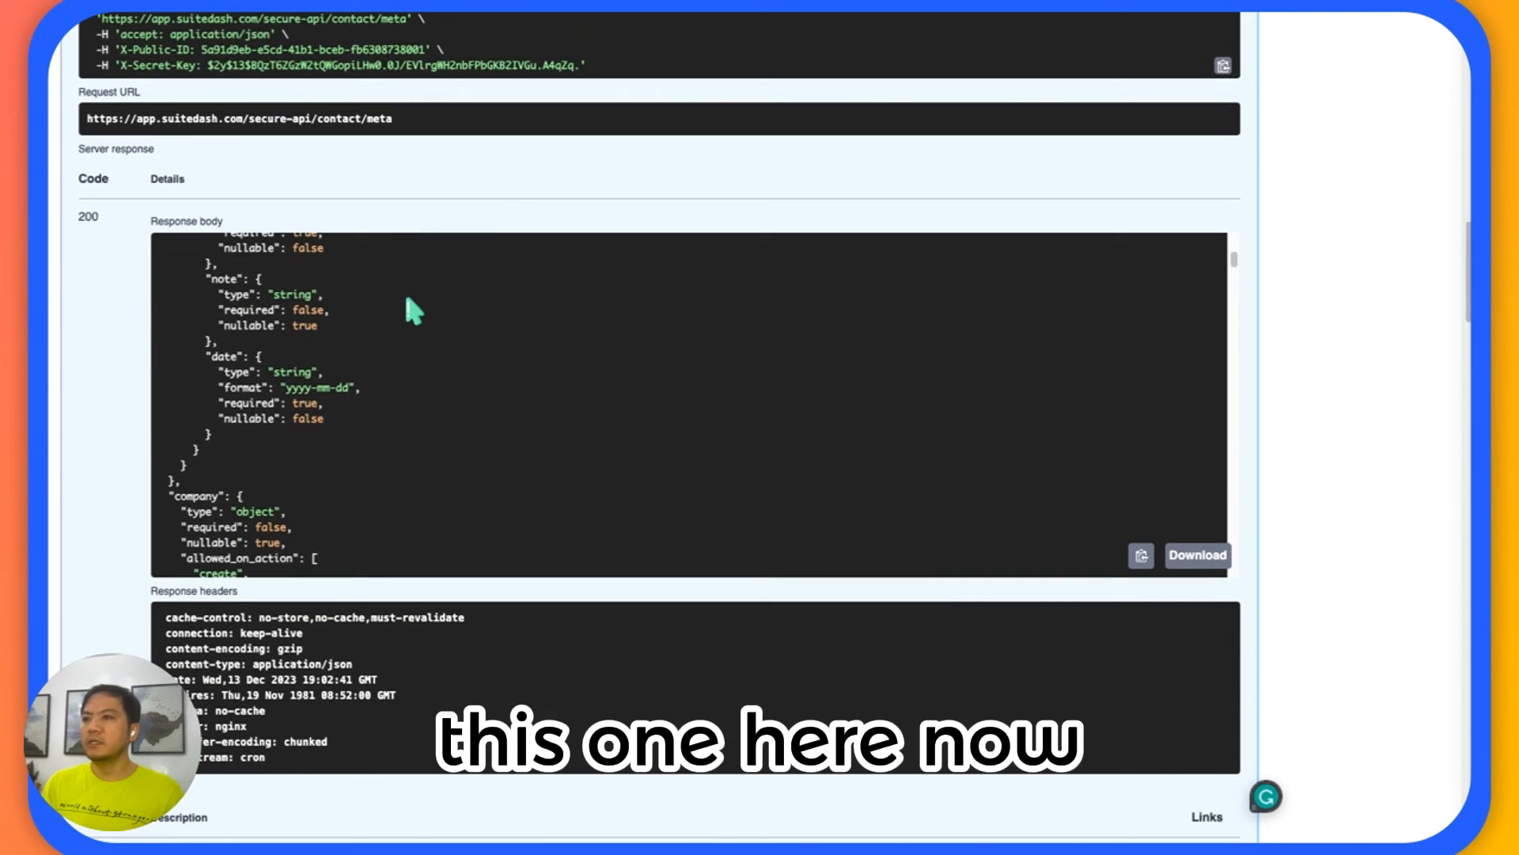
pyautogui.scroll(10, 406, 300)
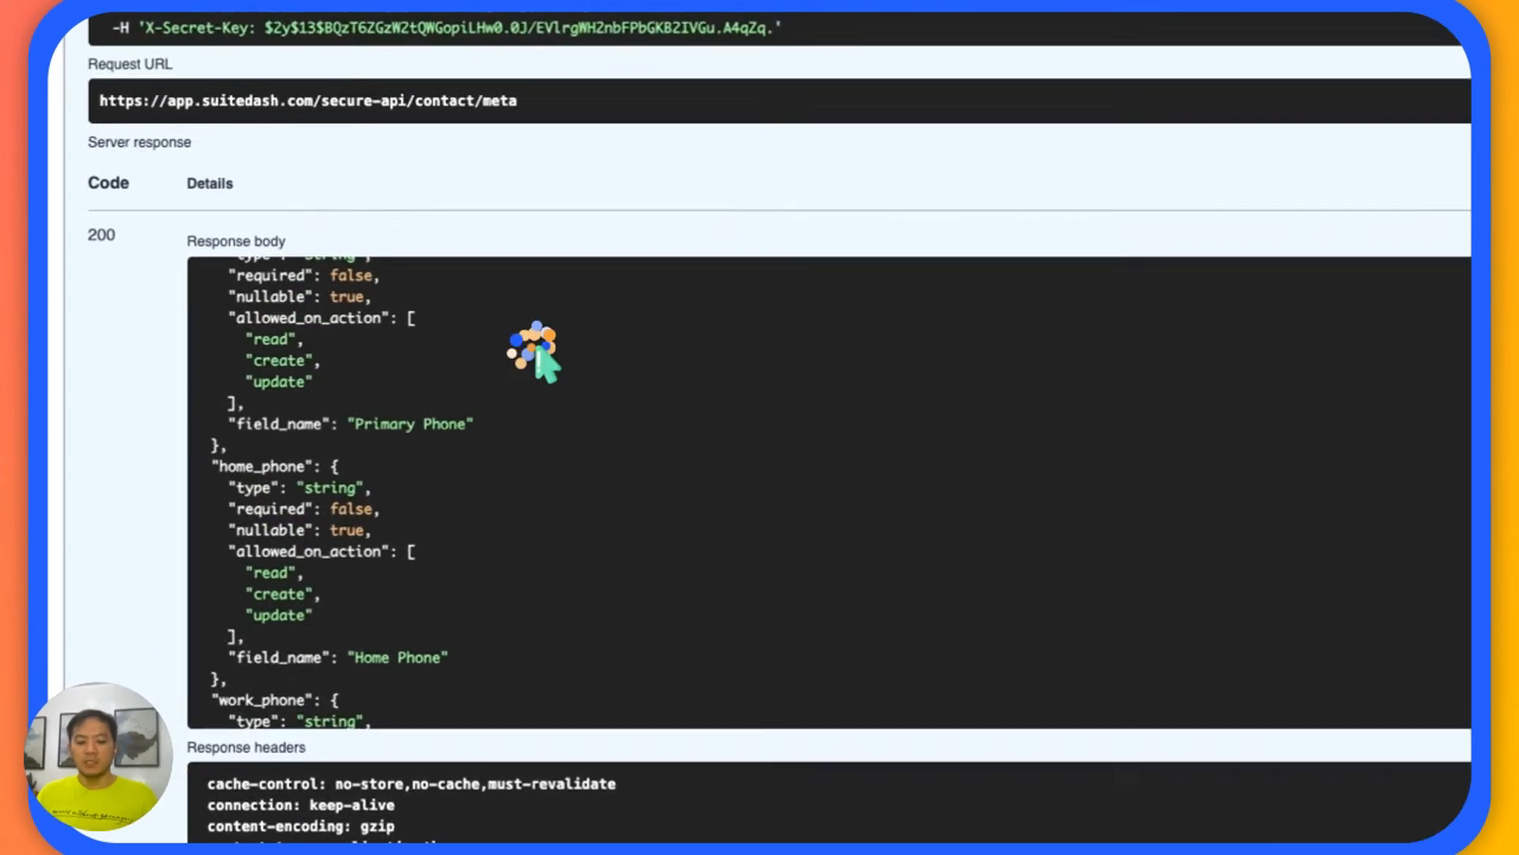
# Search the API documentation page for "custom".
pyautogui.press('super+f')
pyautogui.write('customer')
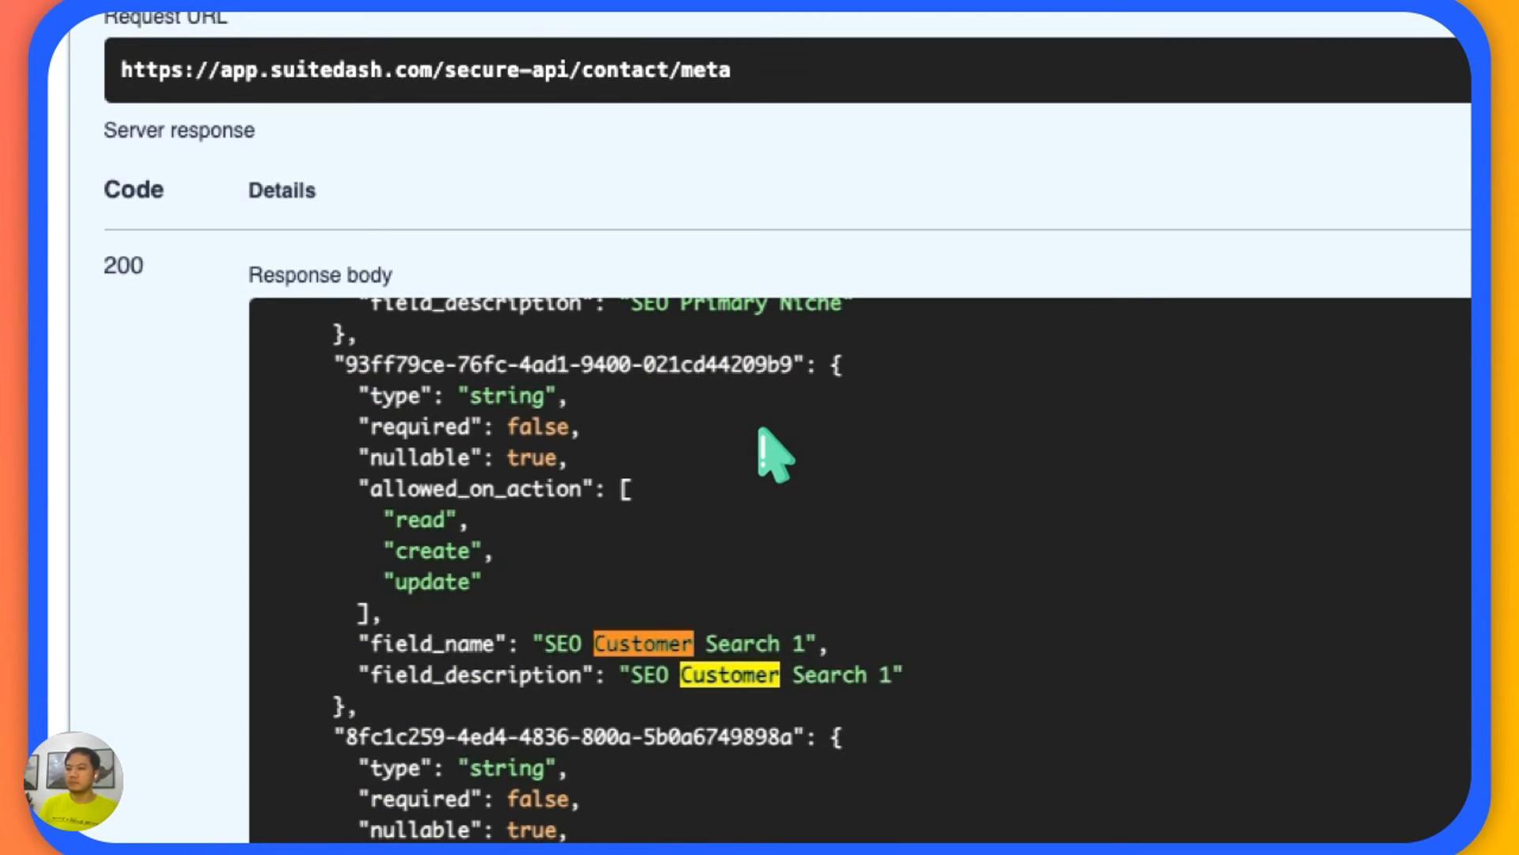
pyautogui.press('BackSpace')
pyautogui.press('BackSpace')
pyautogui.press('Return')
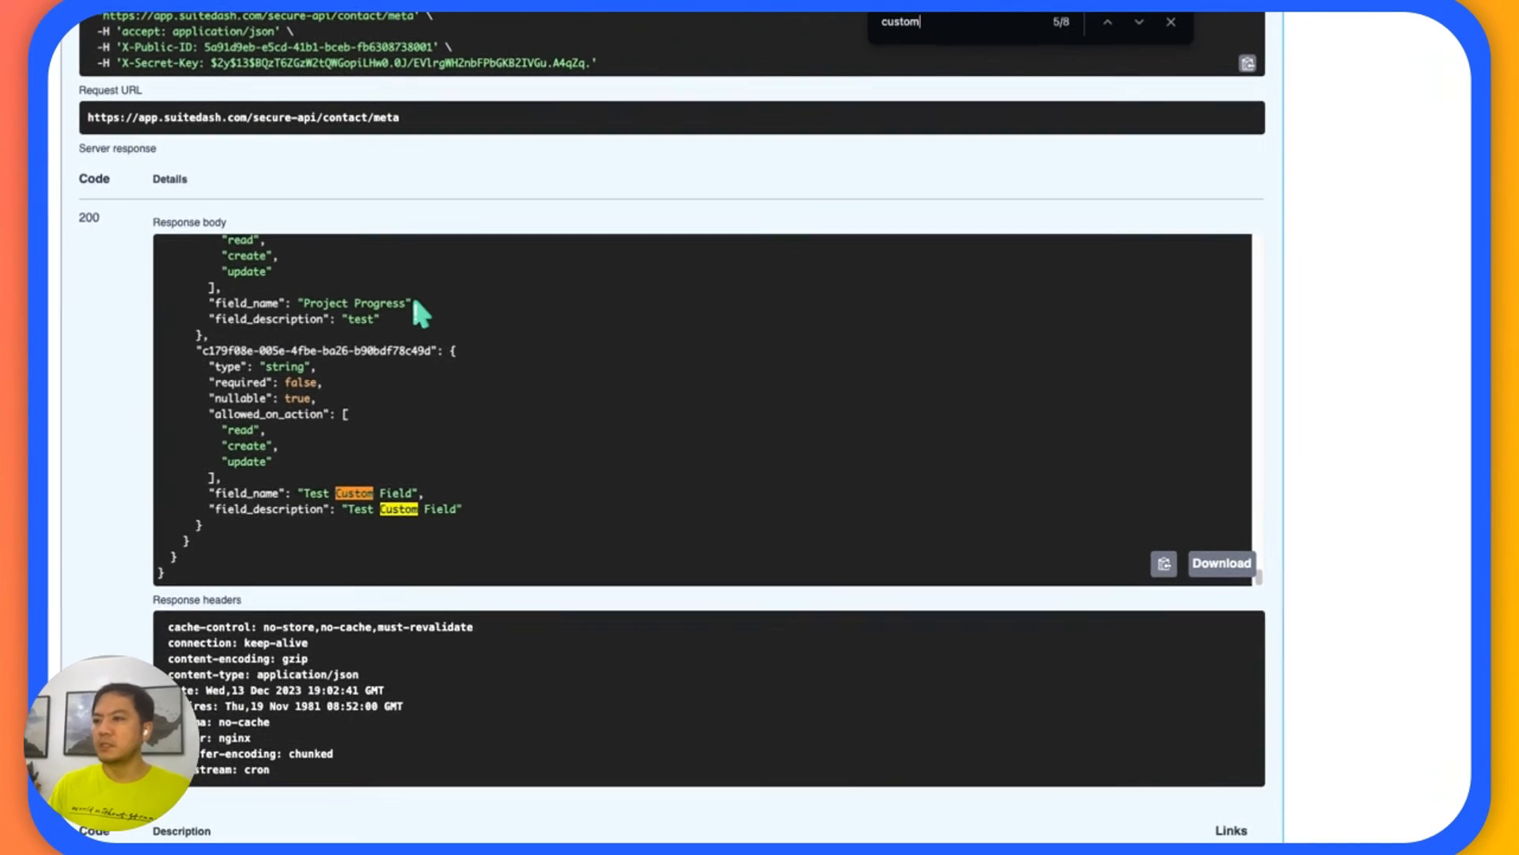
# Go back to the start of the contact meta response, locate the custom_fields object, and highlight its name.
pyautogui.scroll(10, 396, 309)
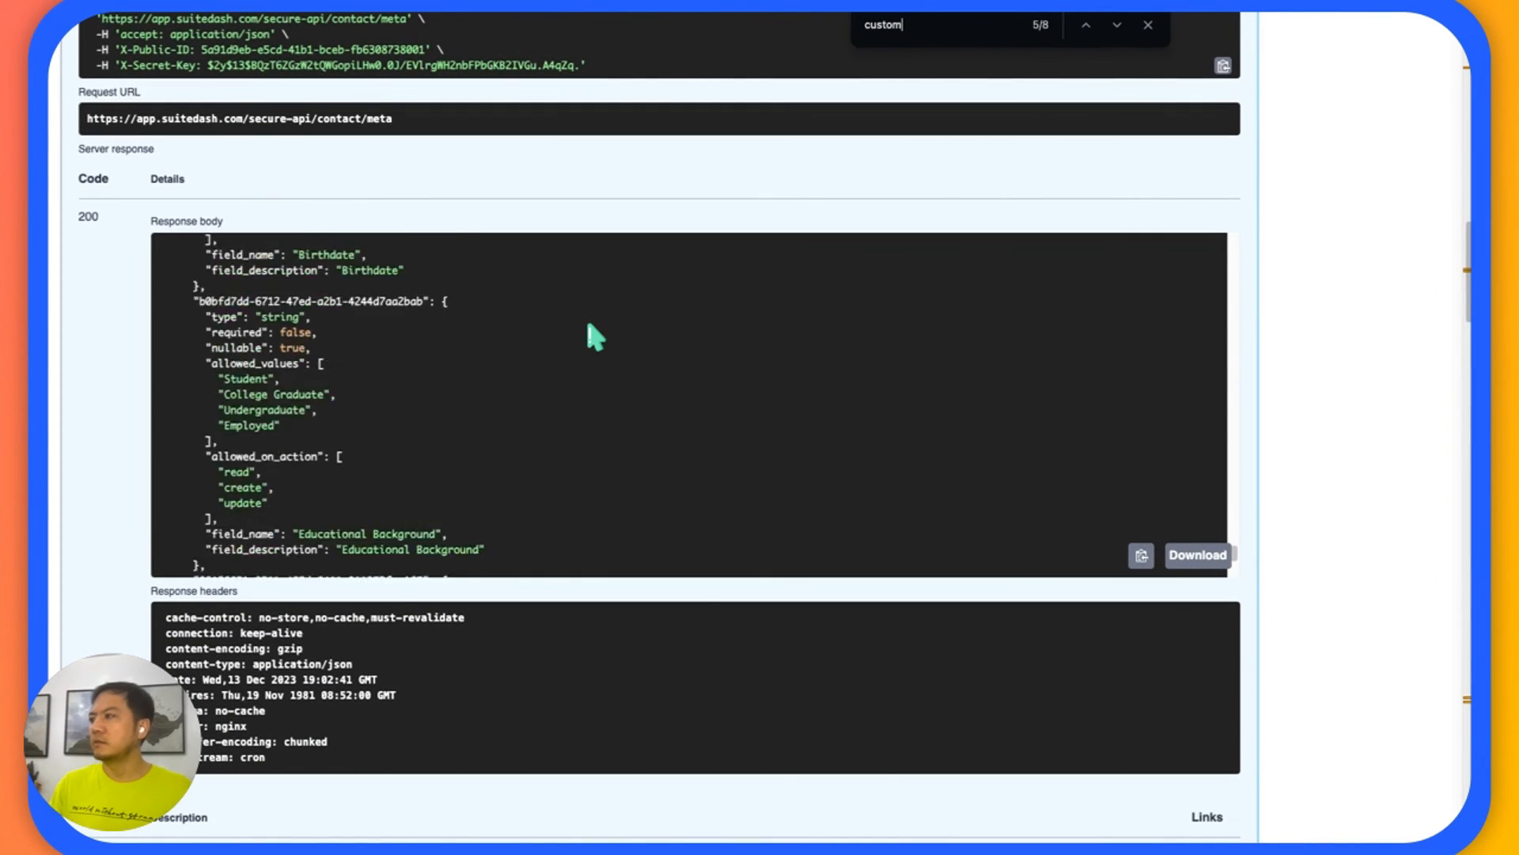
pyautogui.scroll(-3, 871, 443)
pyautogui.moveTo(1237, 553); pyautogui.dragTo(1241, 249)
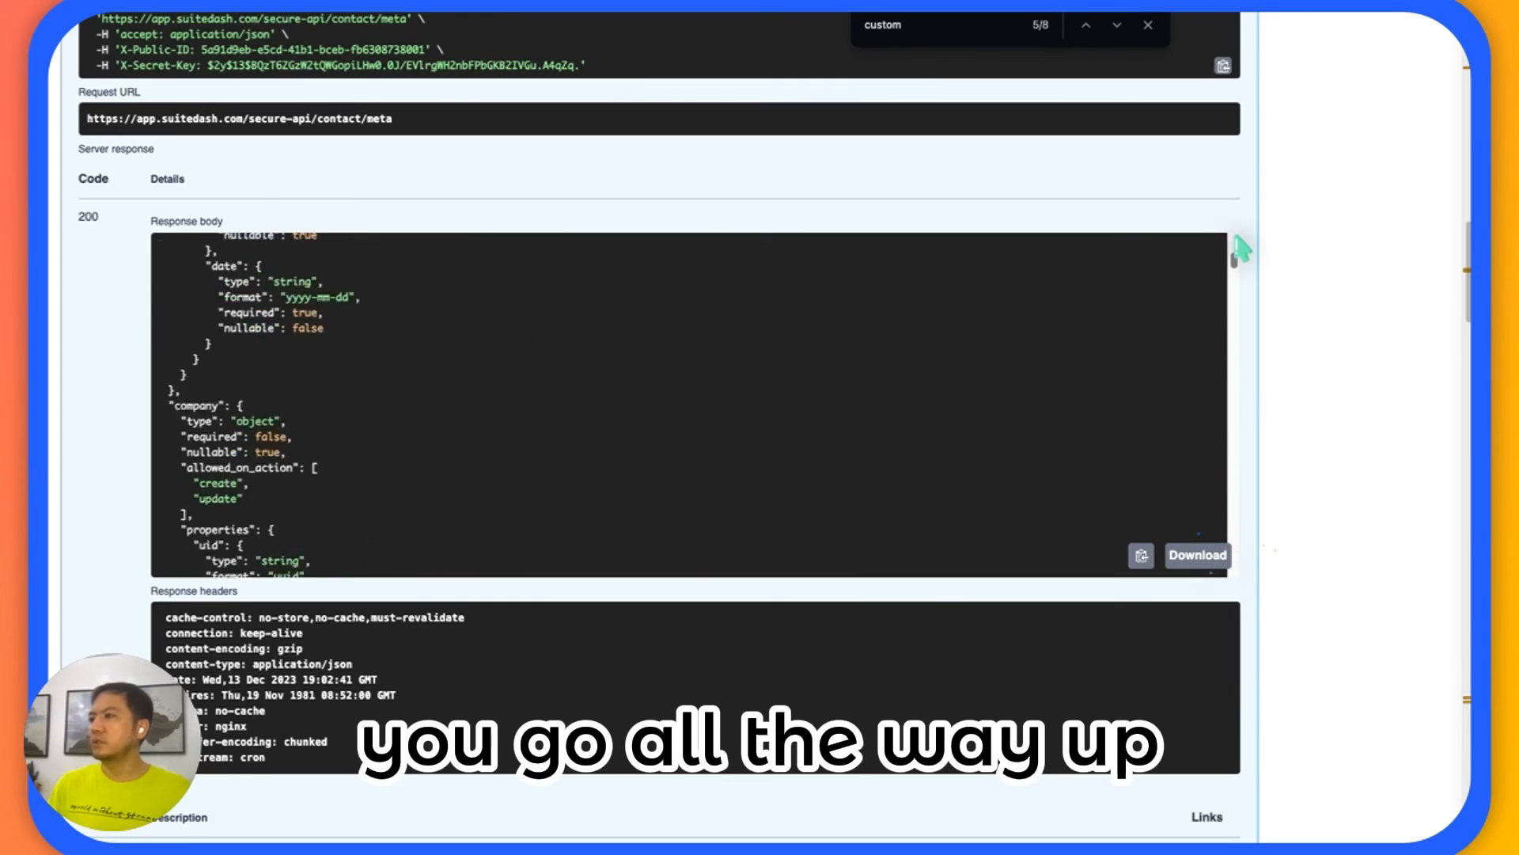
pyautogui.scroll(10, 791, 396)
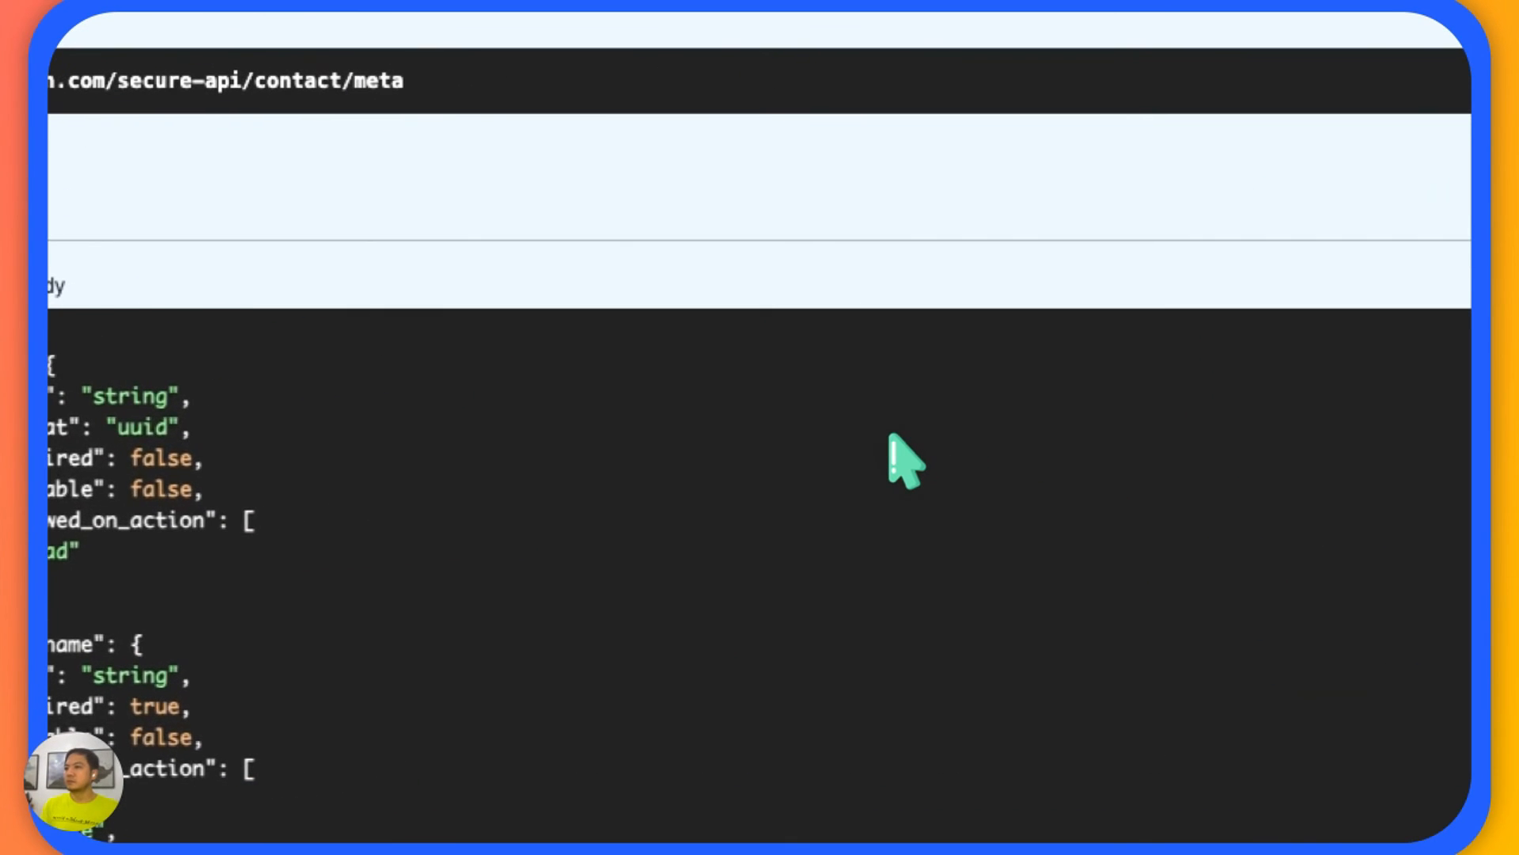
pyautogui.scroll(-5, 902, 455)
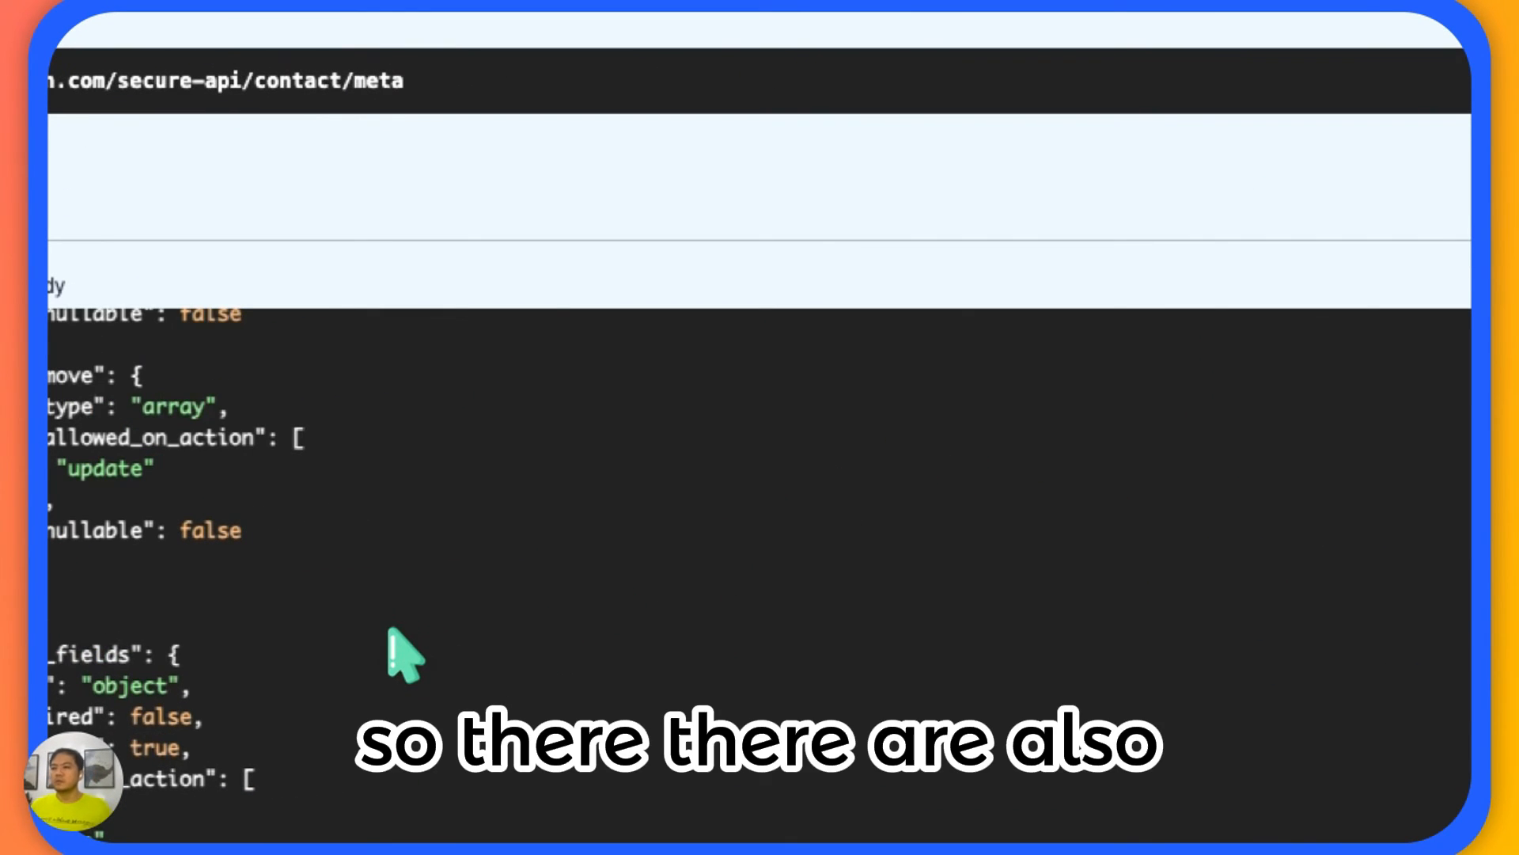
pyautogui.scroll(-2, 389, 628)
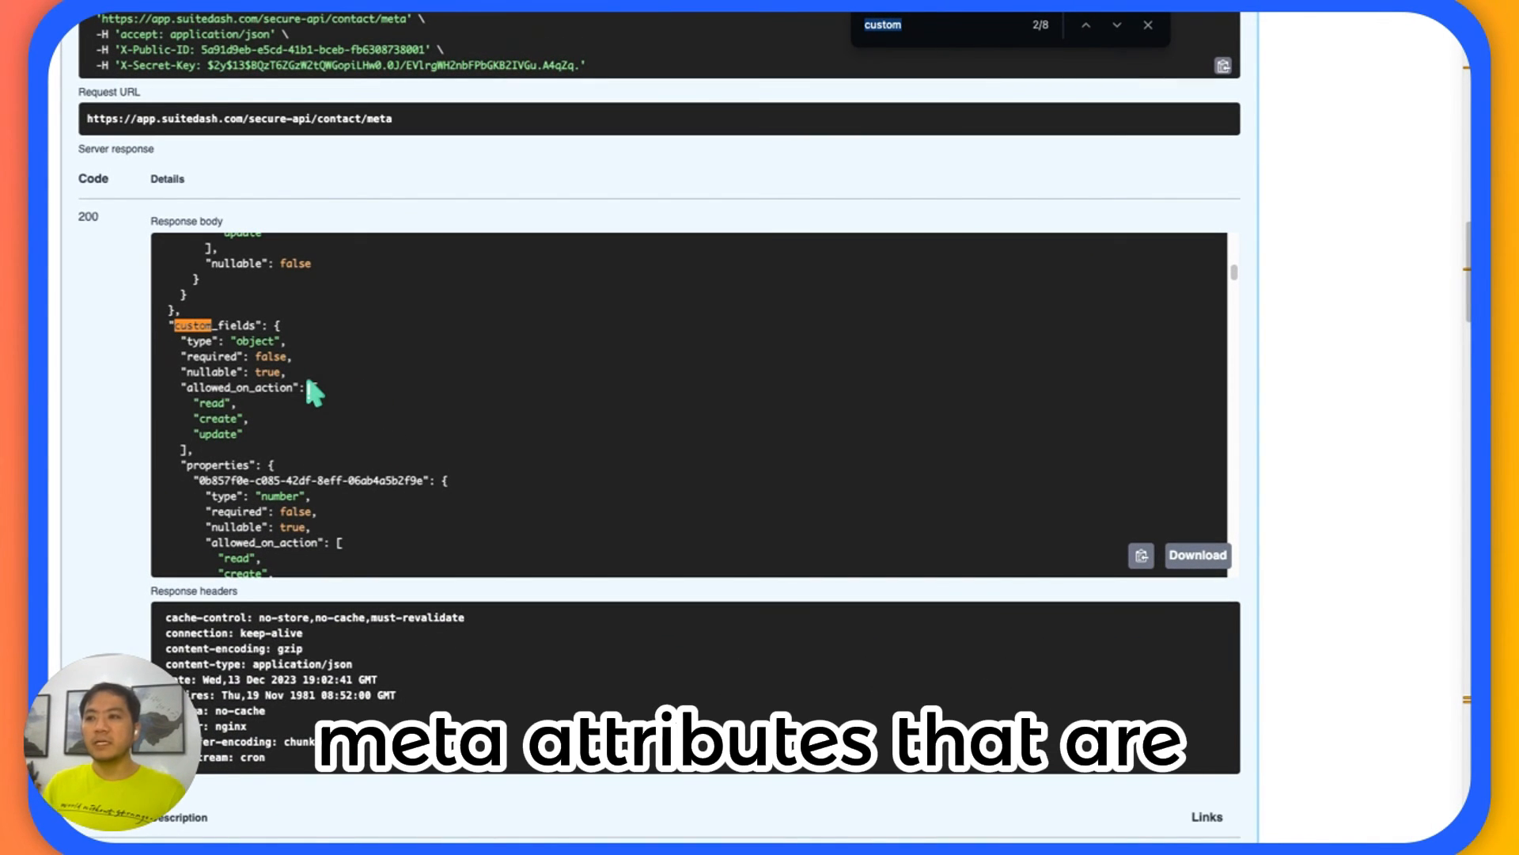
pyautogui.moveTo(258, 326); pyautogui.dragTo(199, 332)
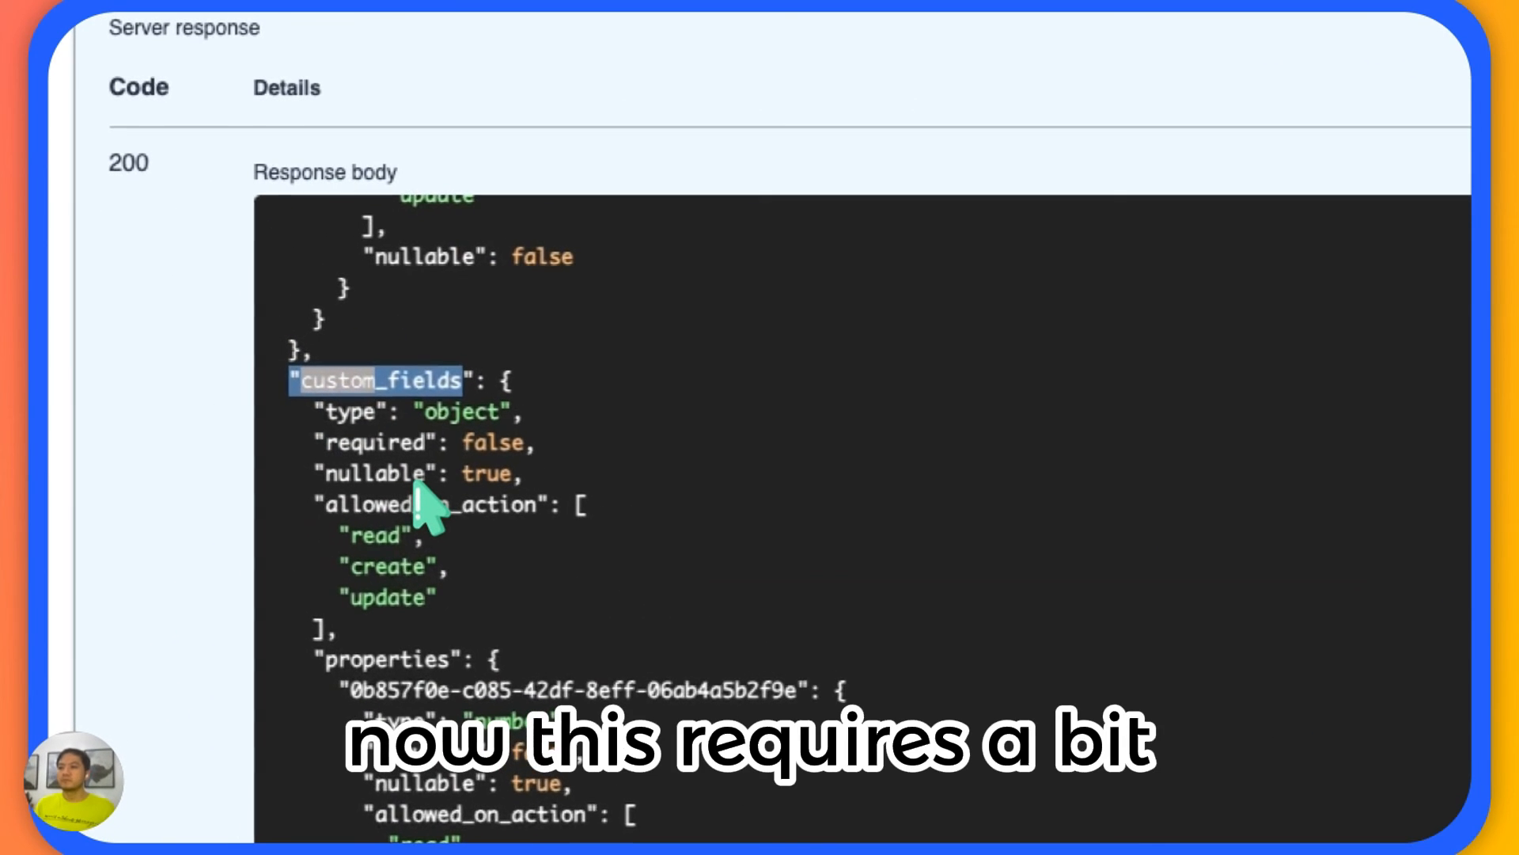
# Examine the first property under custom_fields, highlighting its field ID and reading the PhoneNumber definition.
pyautogui.scroll(-1, 239, 388)
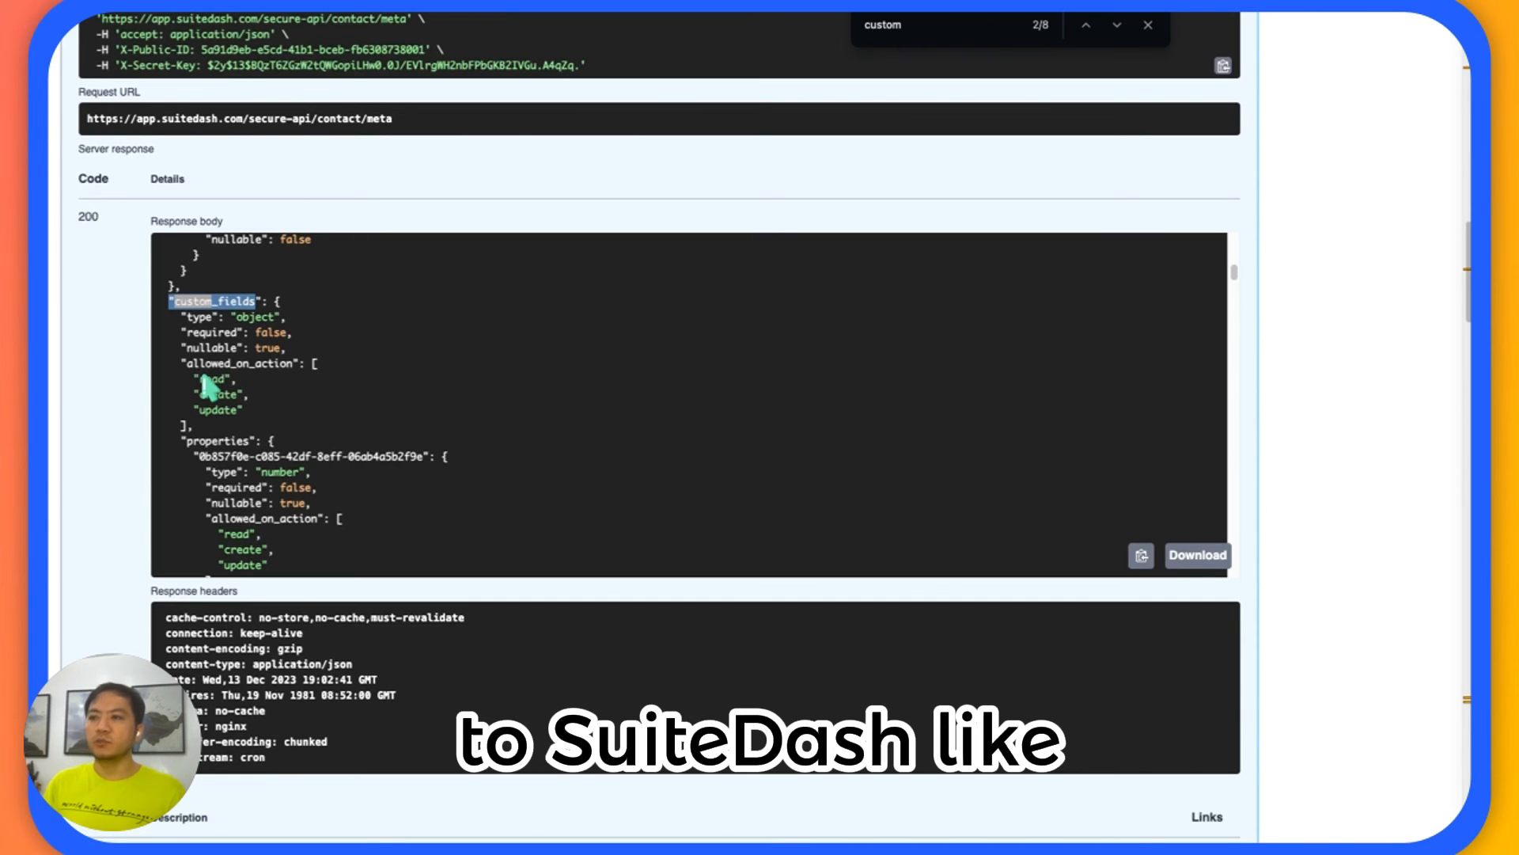
pyautogui.scroll(-2, 212, 388)
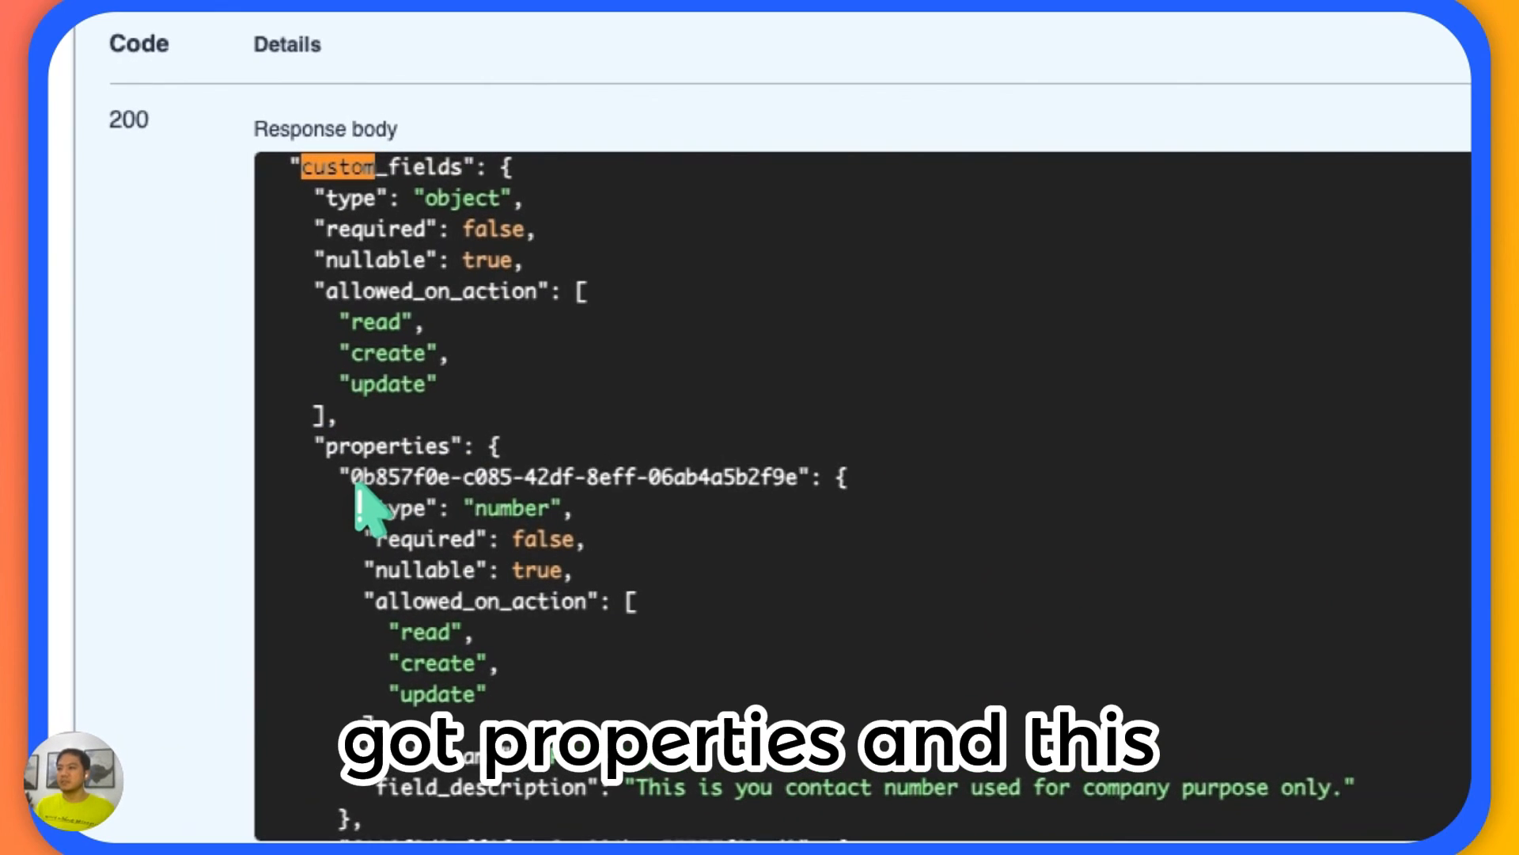
pyautogui.moveTo(201, 397); pyautogui.dragTo(390, 399)
pyautogui.moveTo(732, 484); pyautogui.dragTo(759, 485)
pyautogui.scroll(-3, 779, 507)
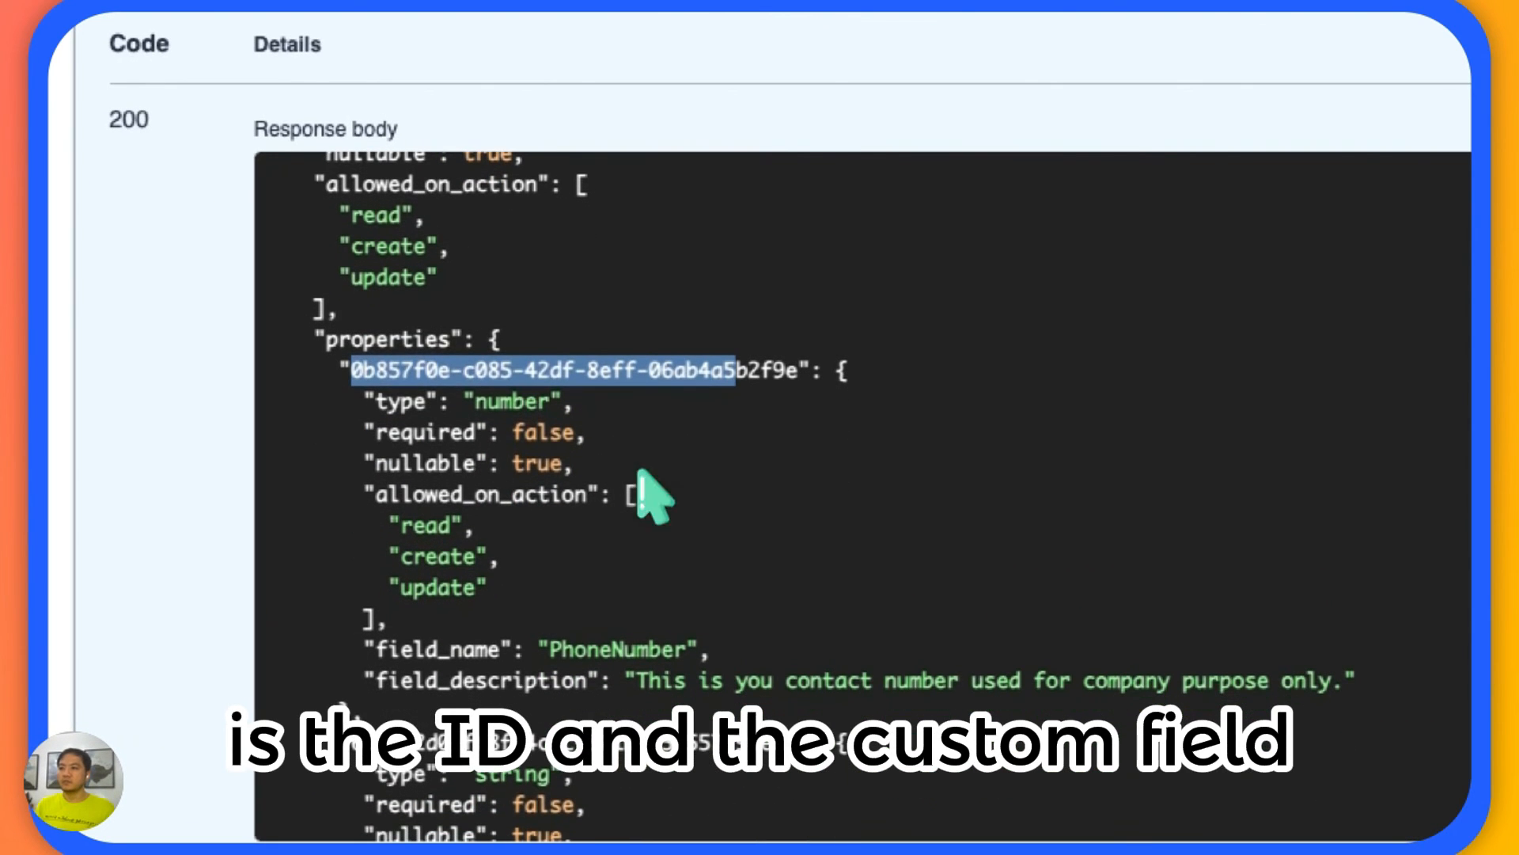
pyautogui.scroll(-3, 506, 428)
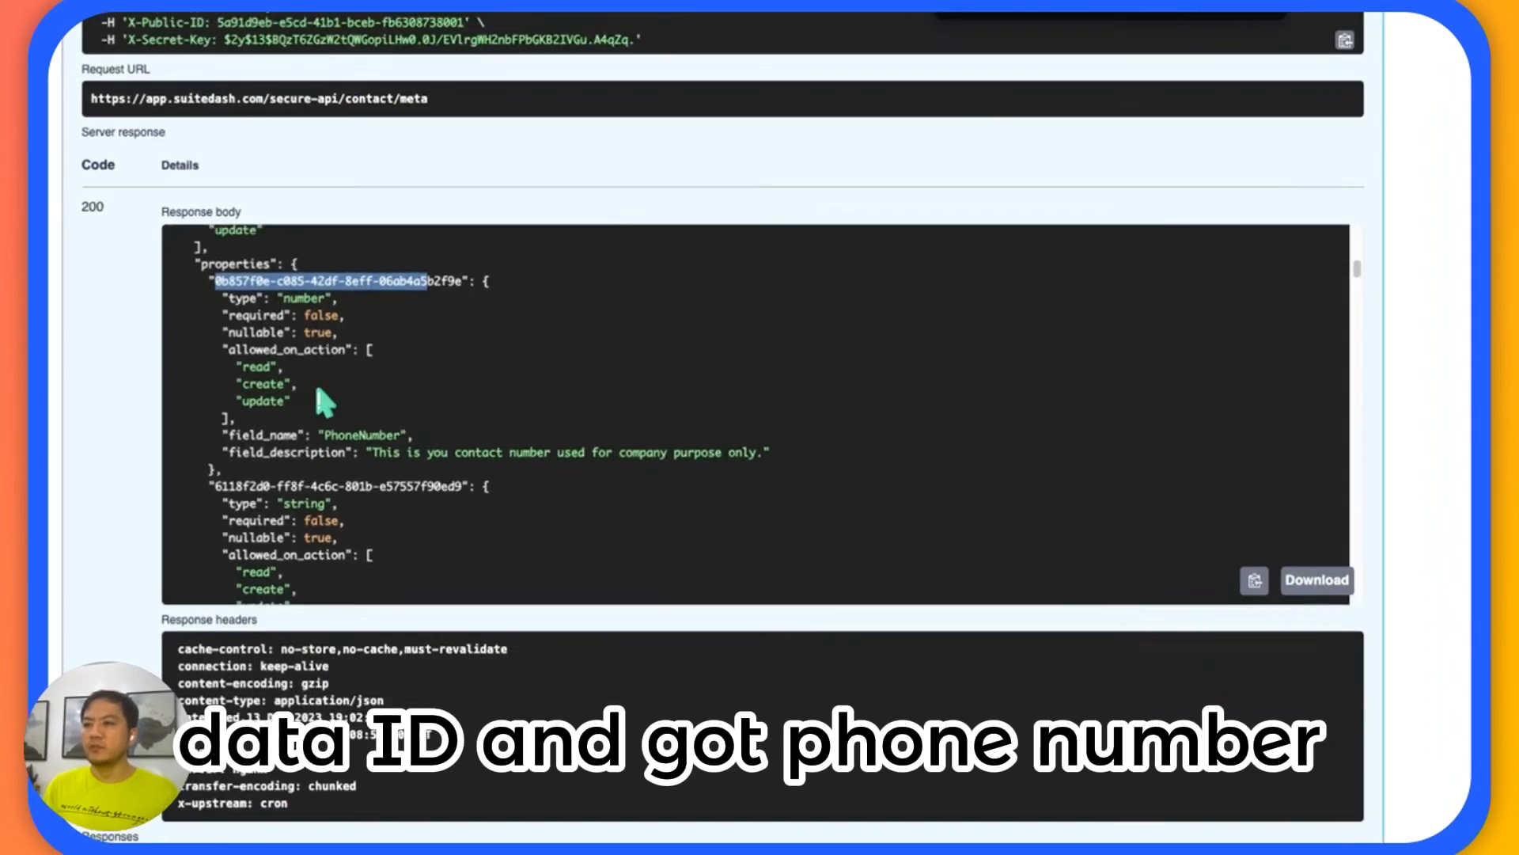
# Browse the other custom field definitions in the contact meta response, such as Industry and Type, and close the page search.
pyautogui.scroll(-10, 288, 373)
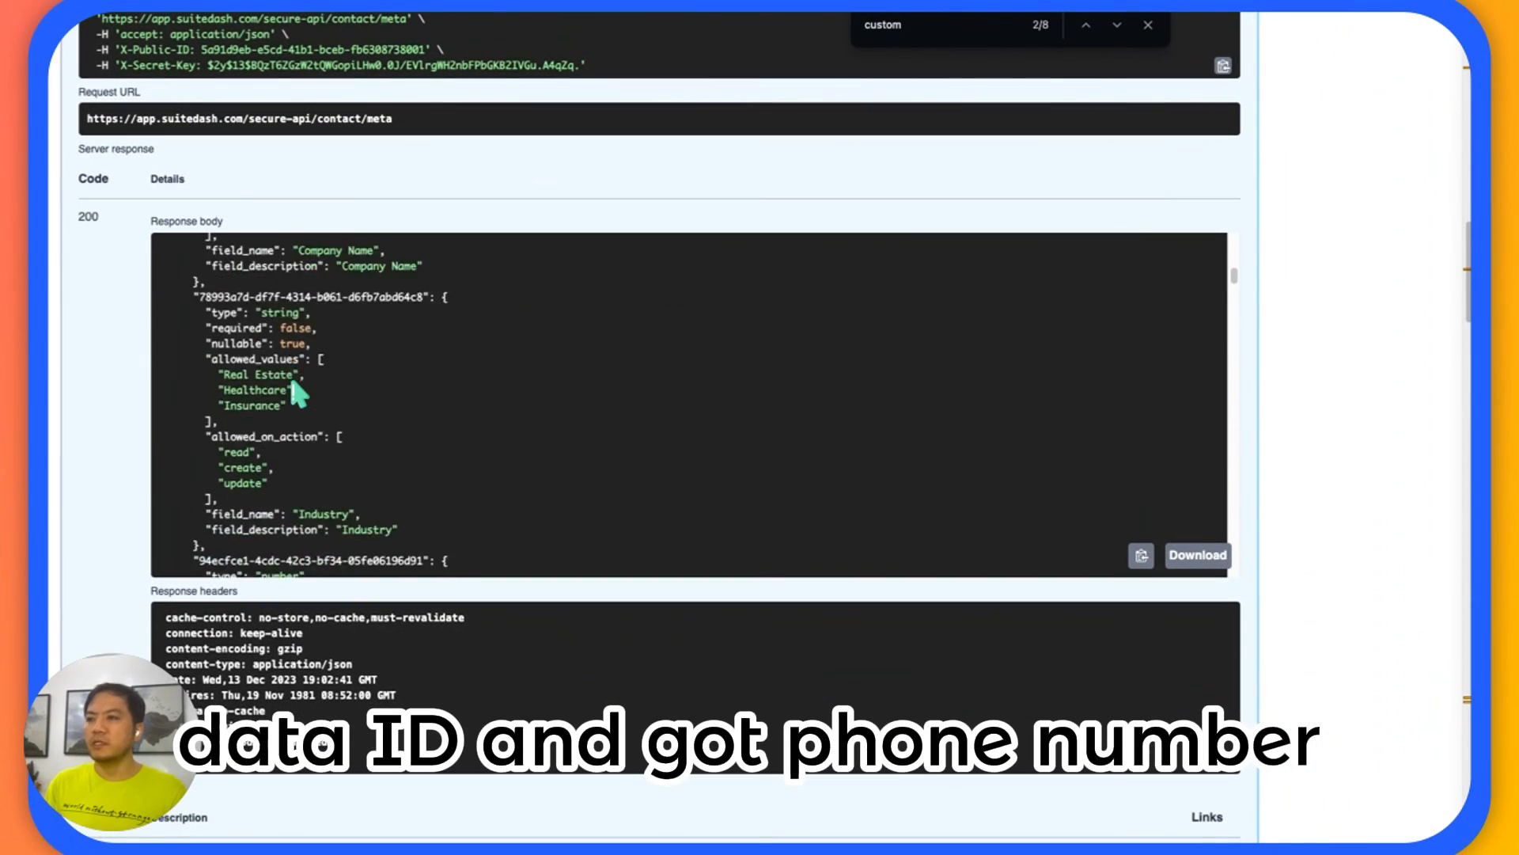
pyautogui.scroll(-15, 294, 391)
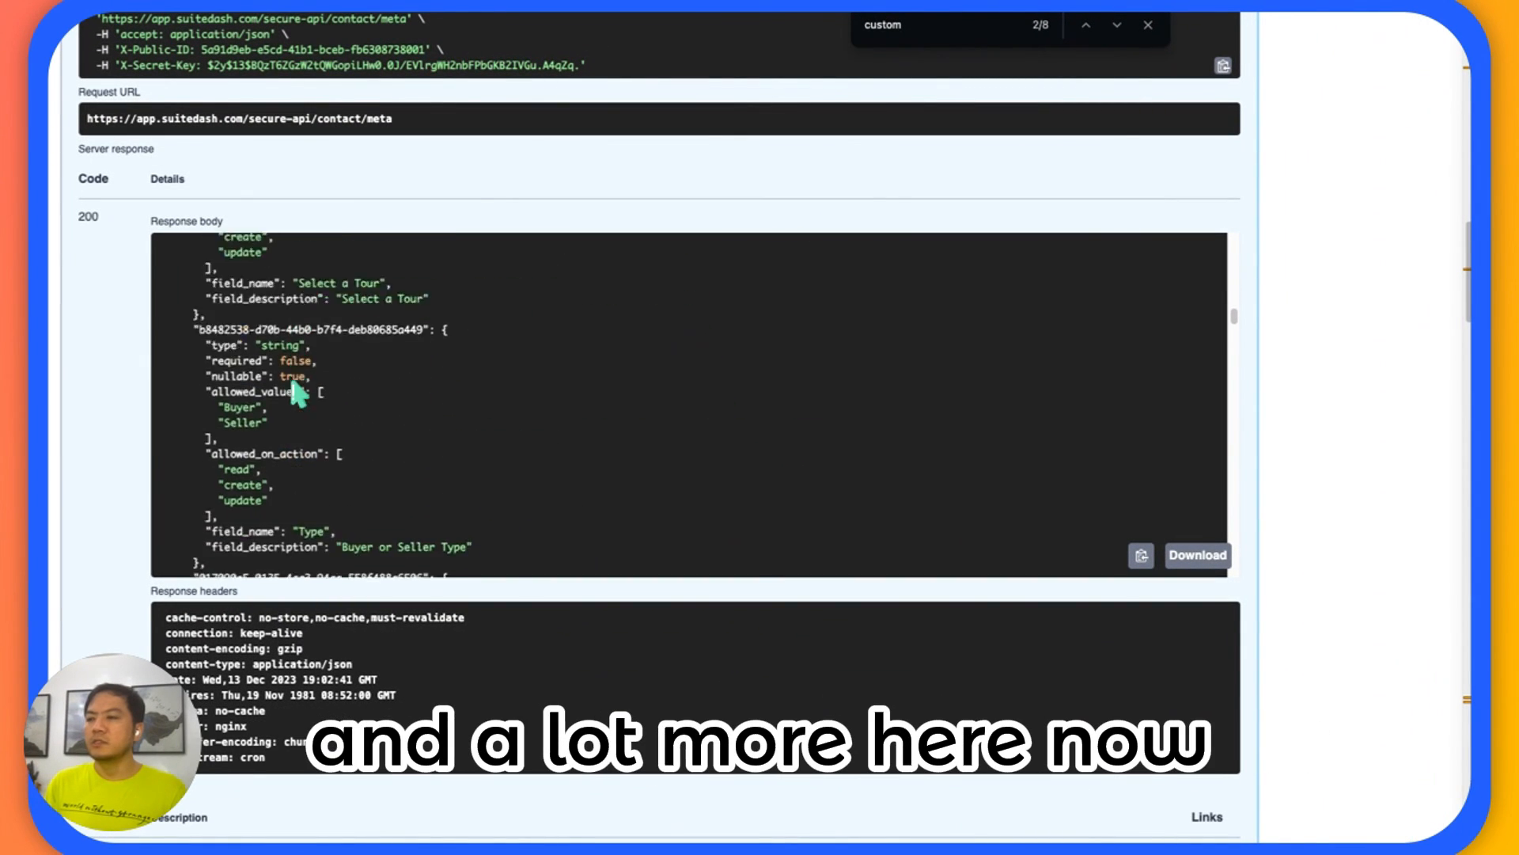
pyautogui.scroll(-5, 294, 390)
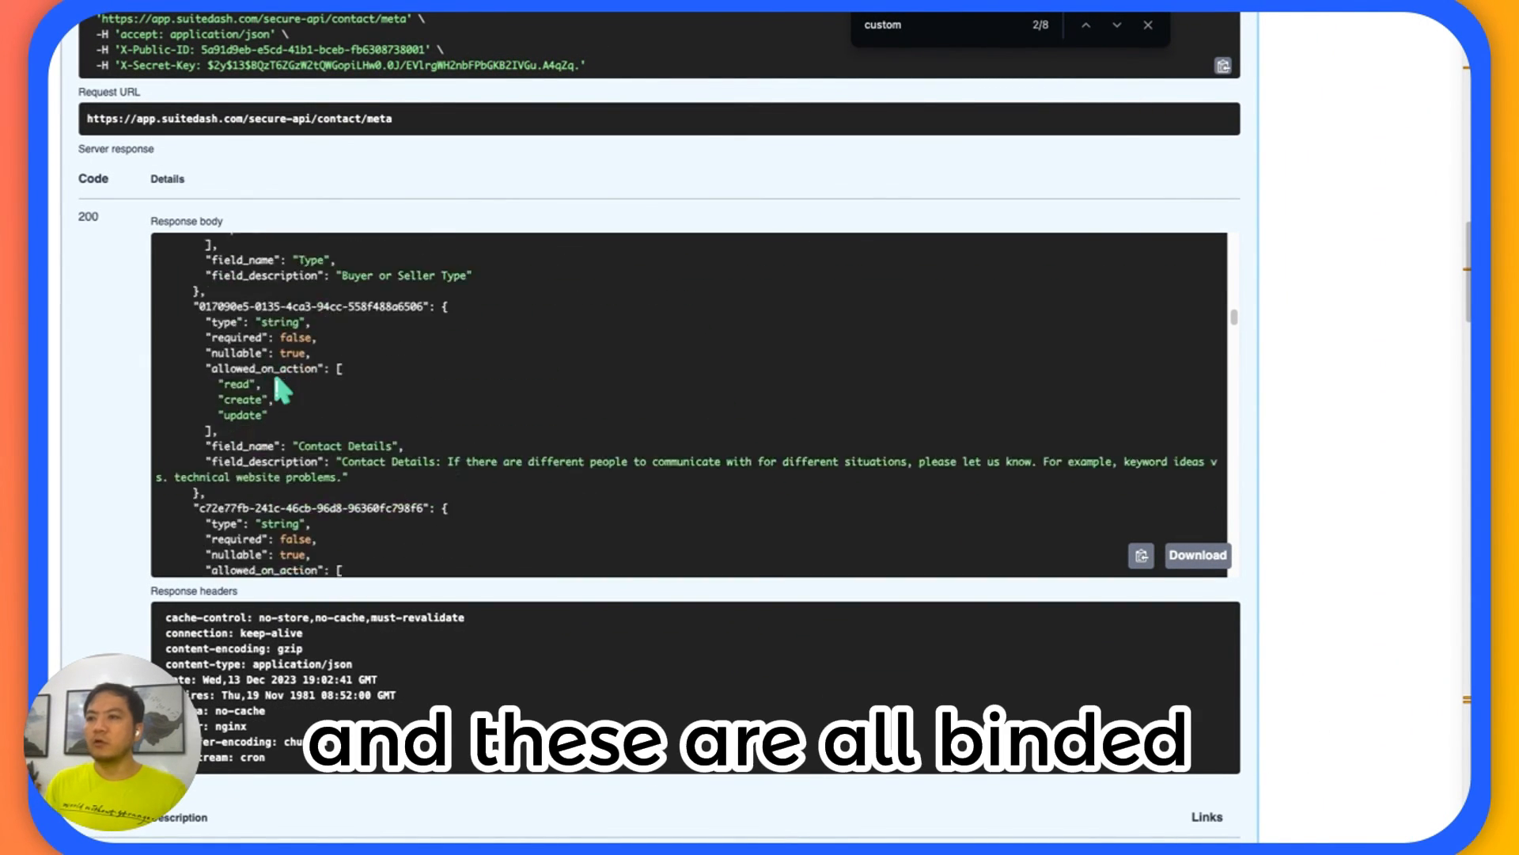
pyautogui.scroll(-3, 277, 380)
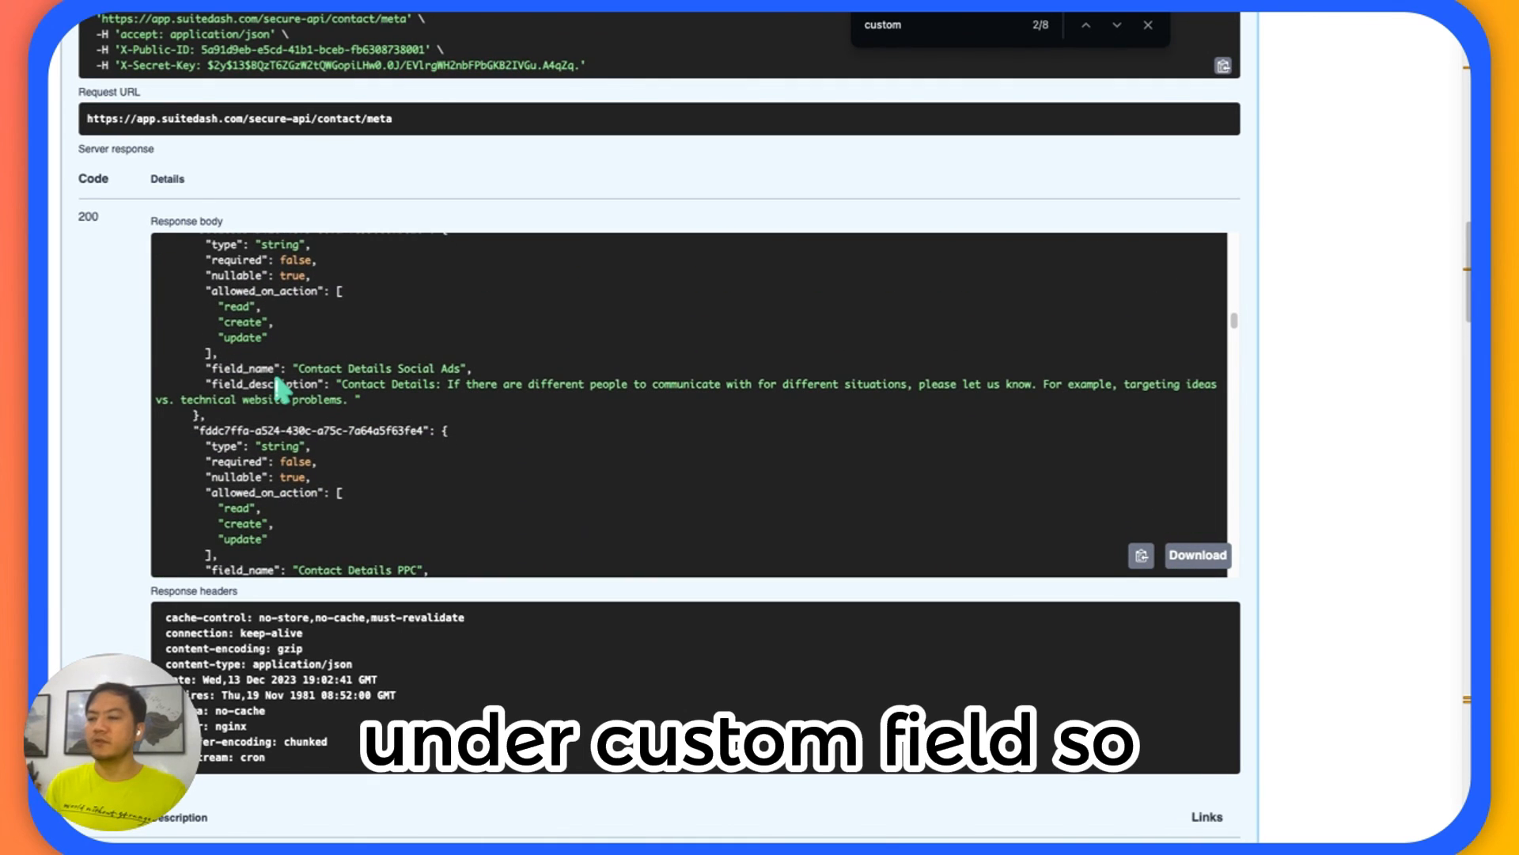
pyautogui.scroll(10, 277, 385)
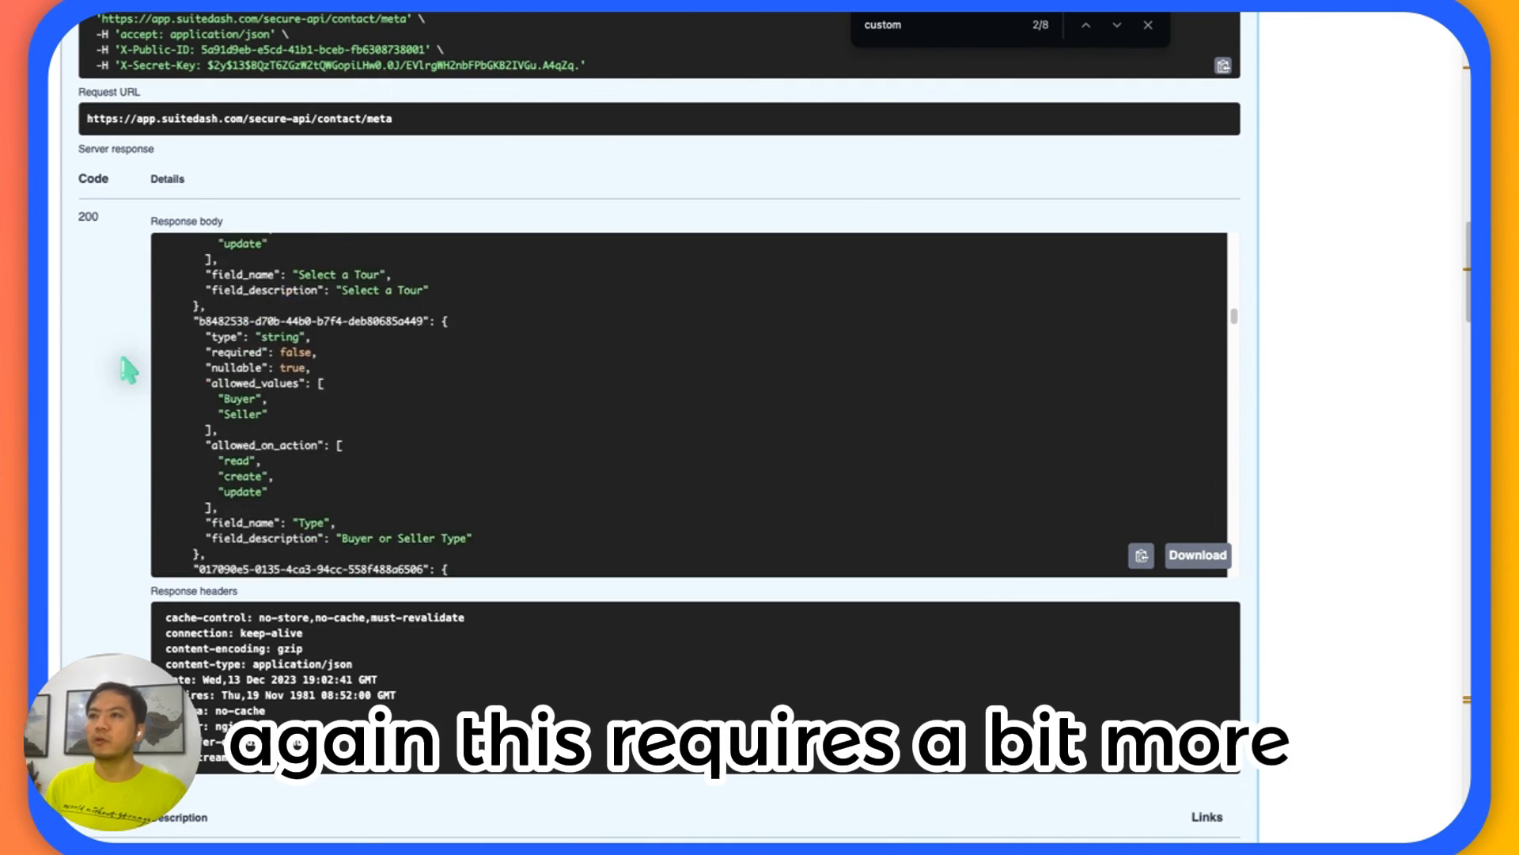
pyautogui.scroll(1, 125, 364)
pyautogui.scroll(3, 126, 364)
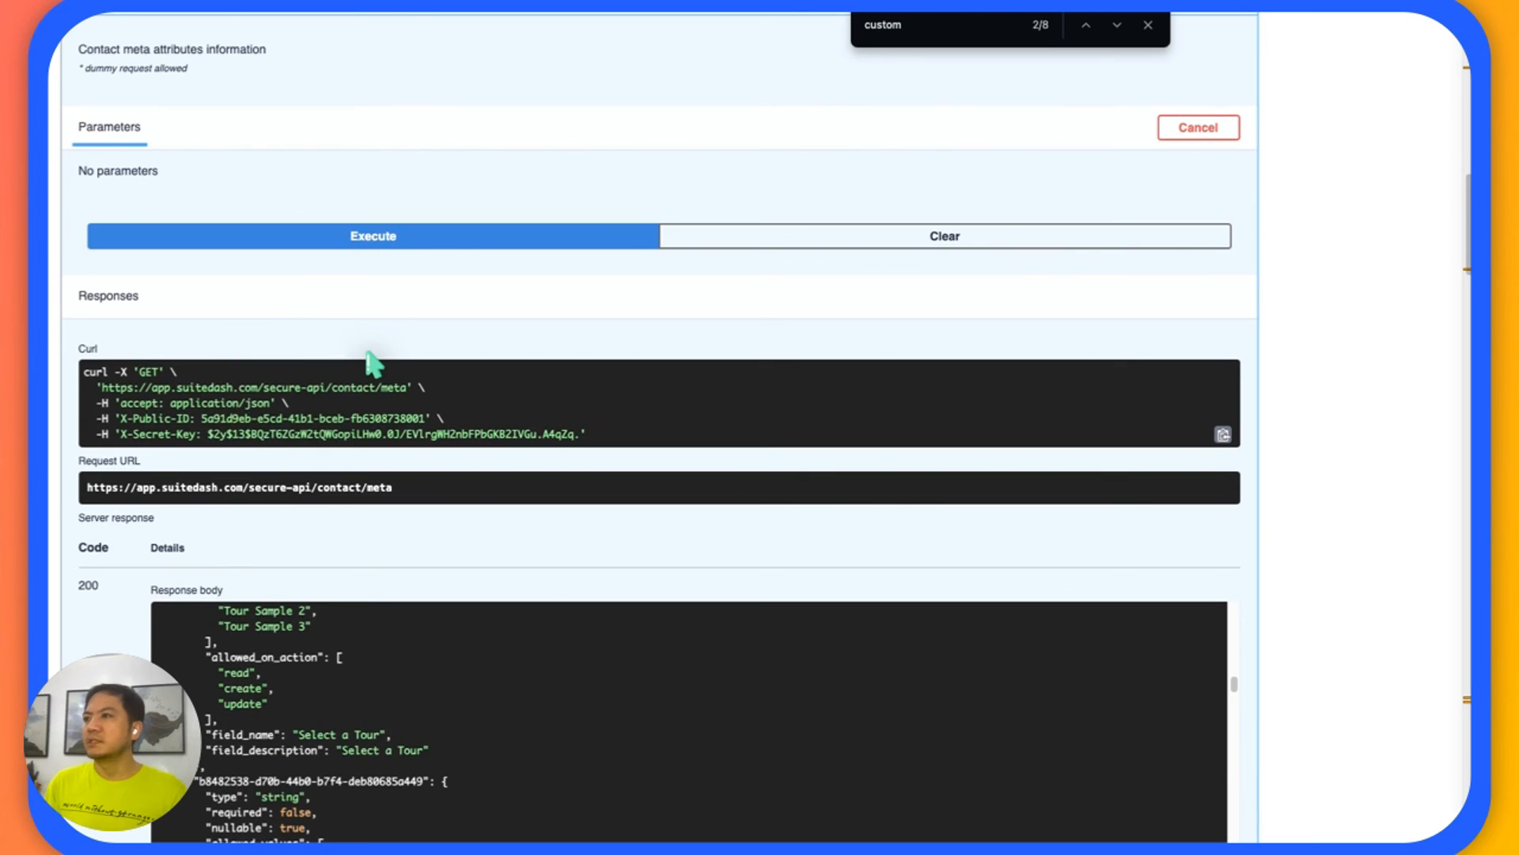
pyautogui.click(1148, 24)
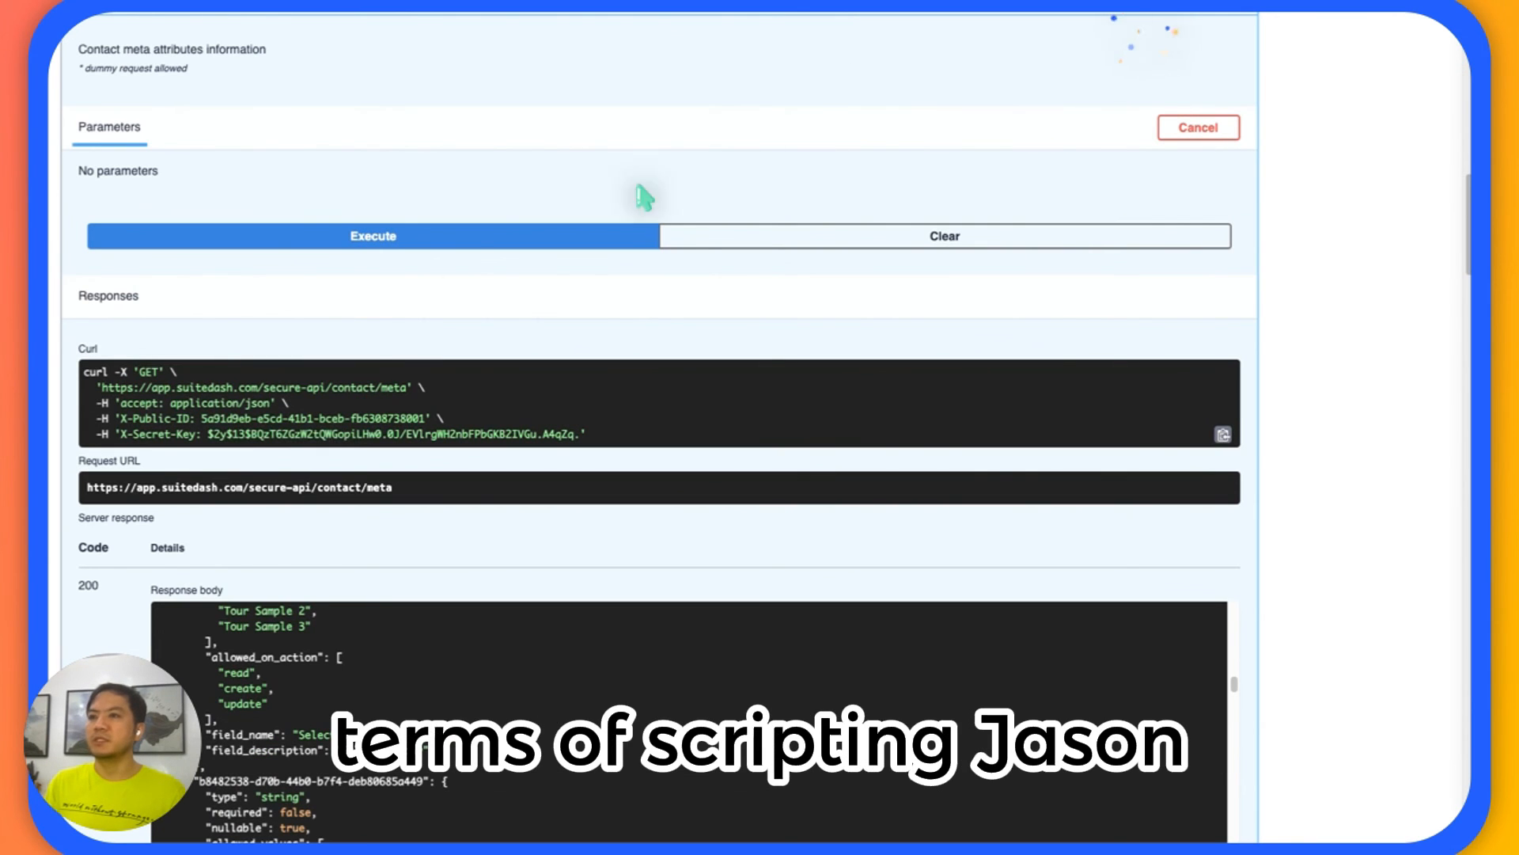
pyautogui.click(358, 231)
pyautogui.scroll(-2, 353, 220)
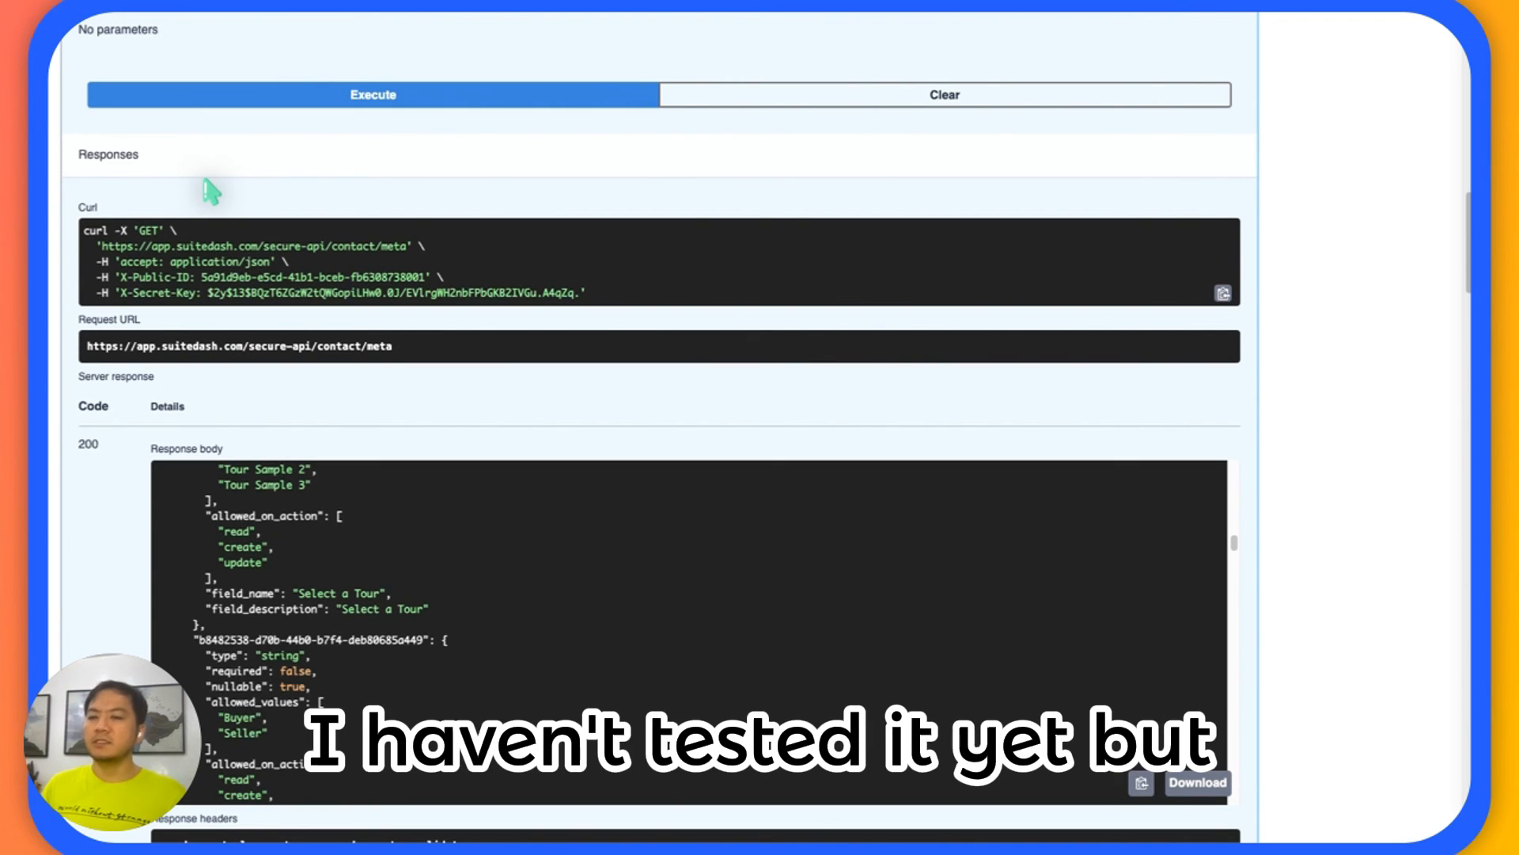
pyautogui.scroll(-5, 222, 316)
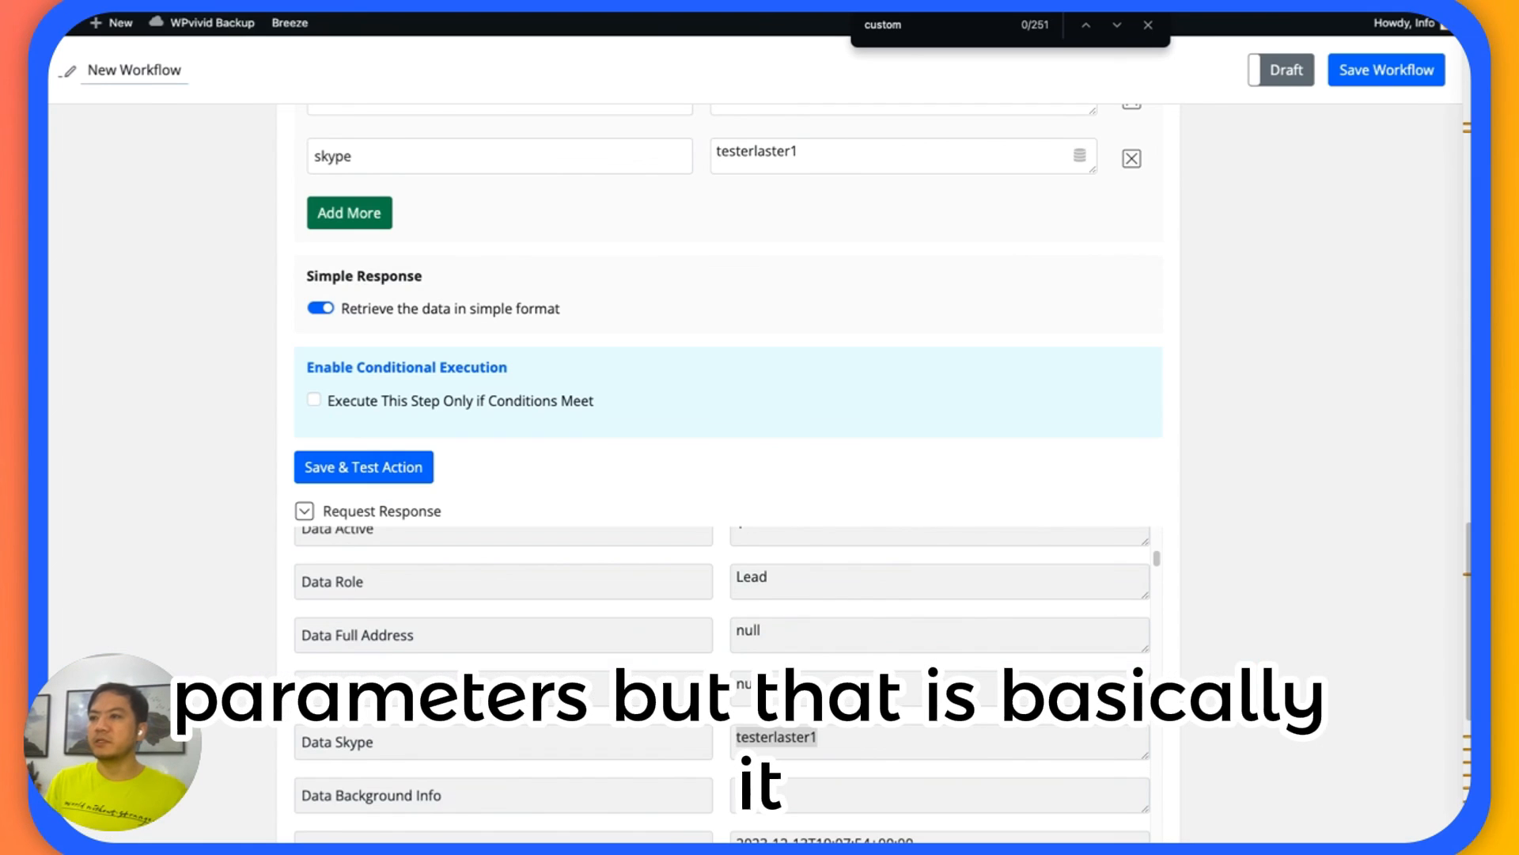
pyautogui.scroll(3, 291, 290)
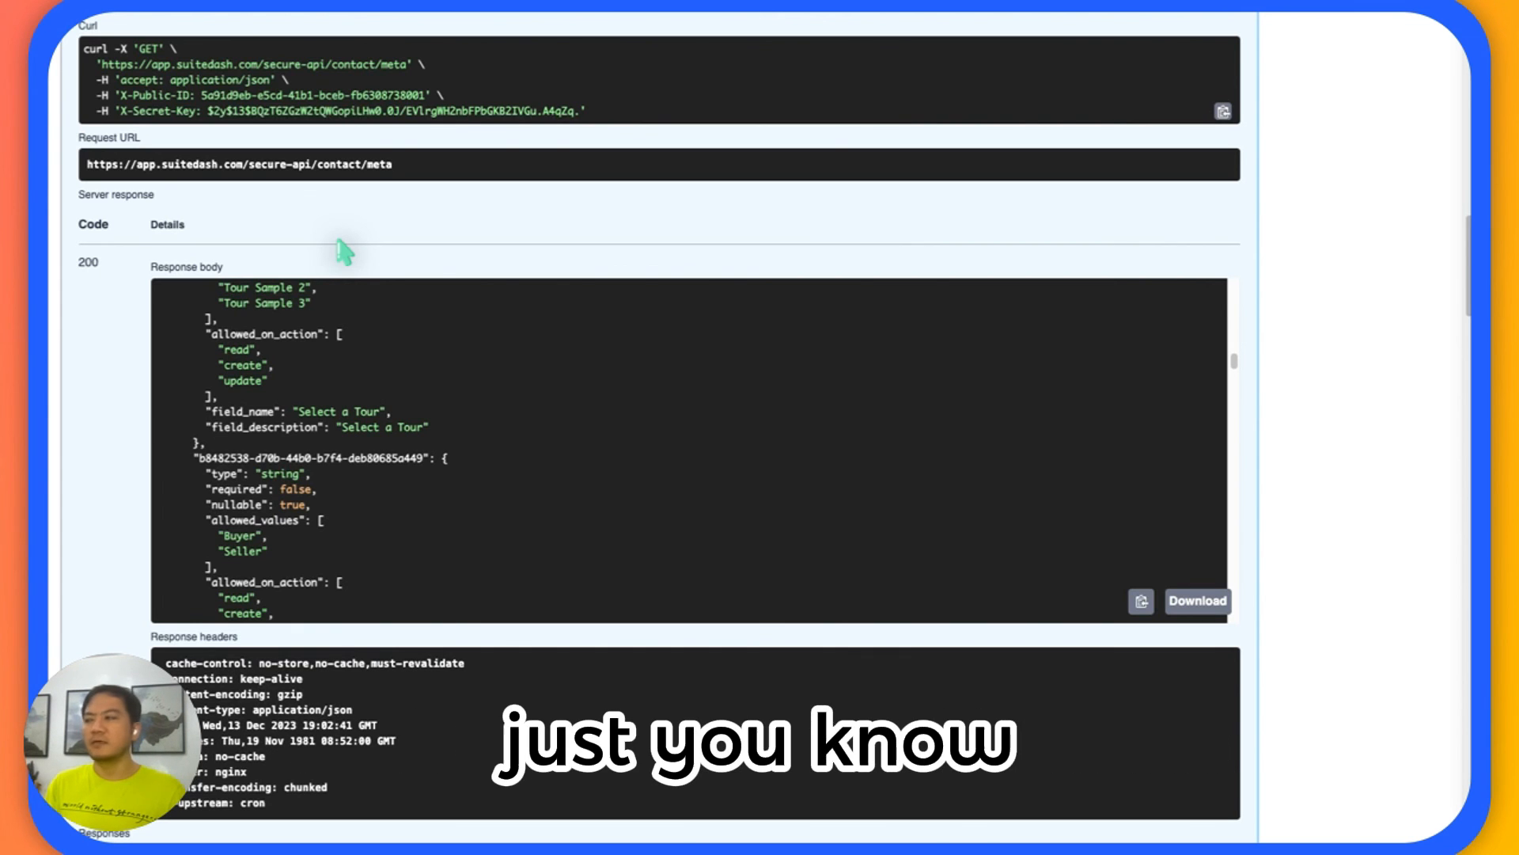
pyautogui.scroll(-1, 326, 255)
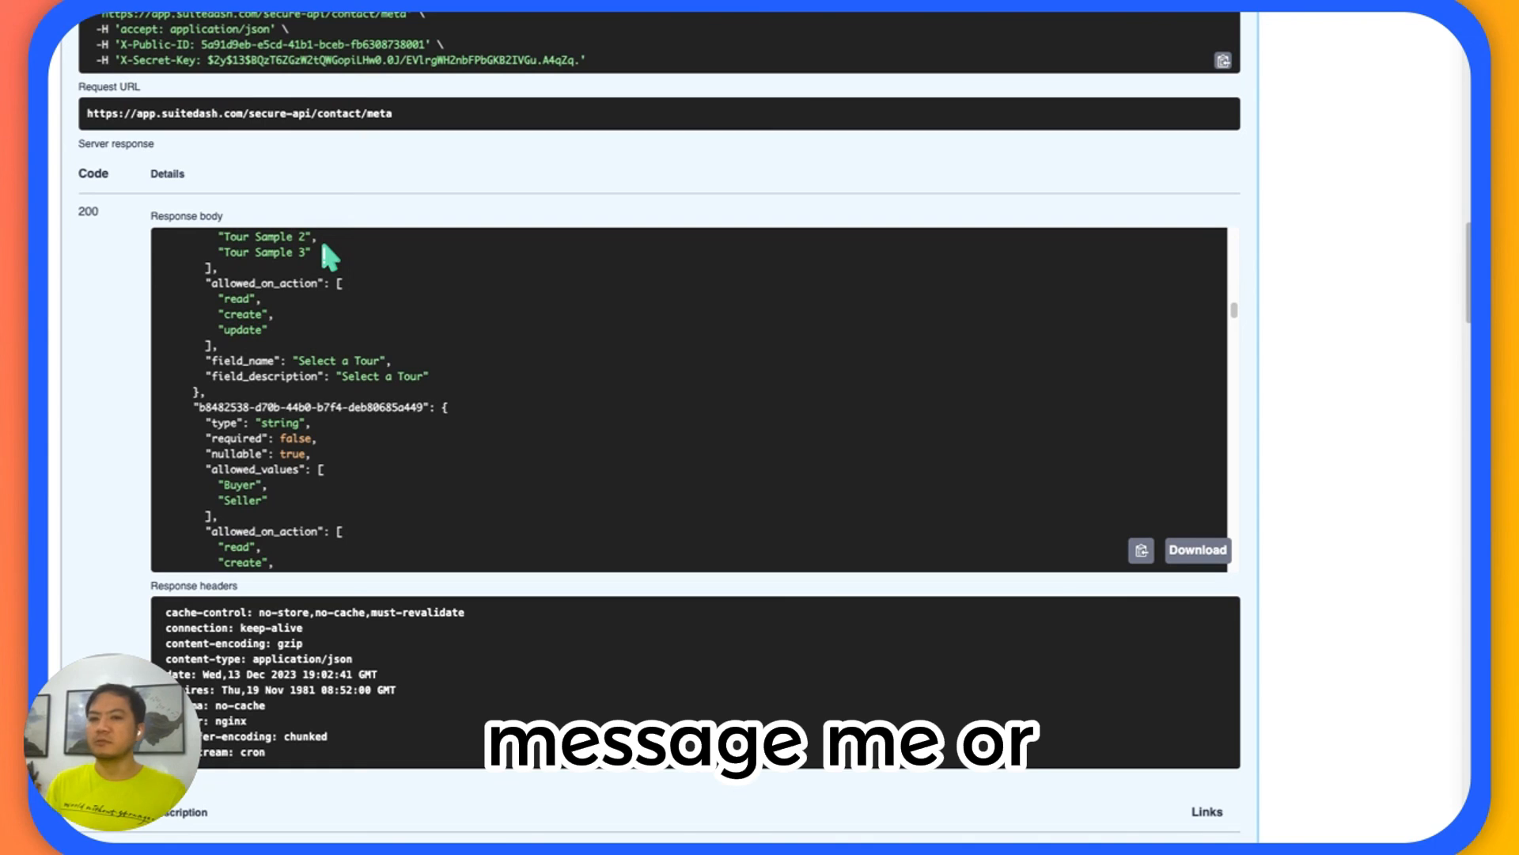